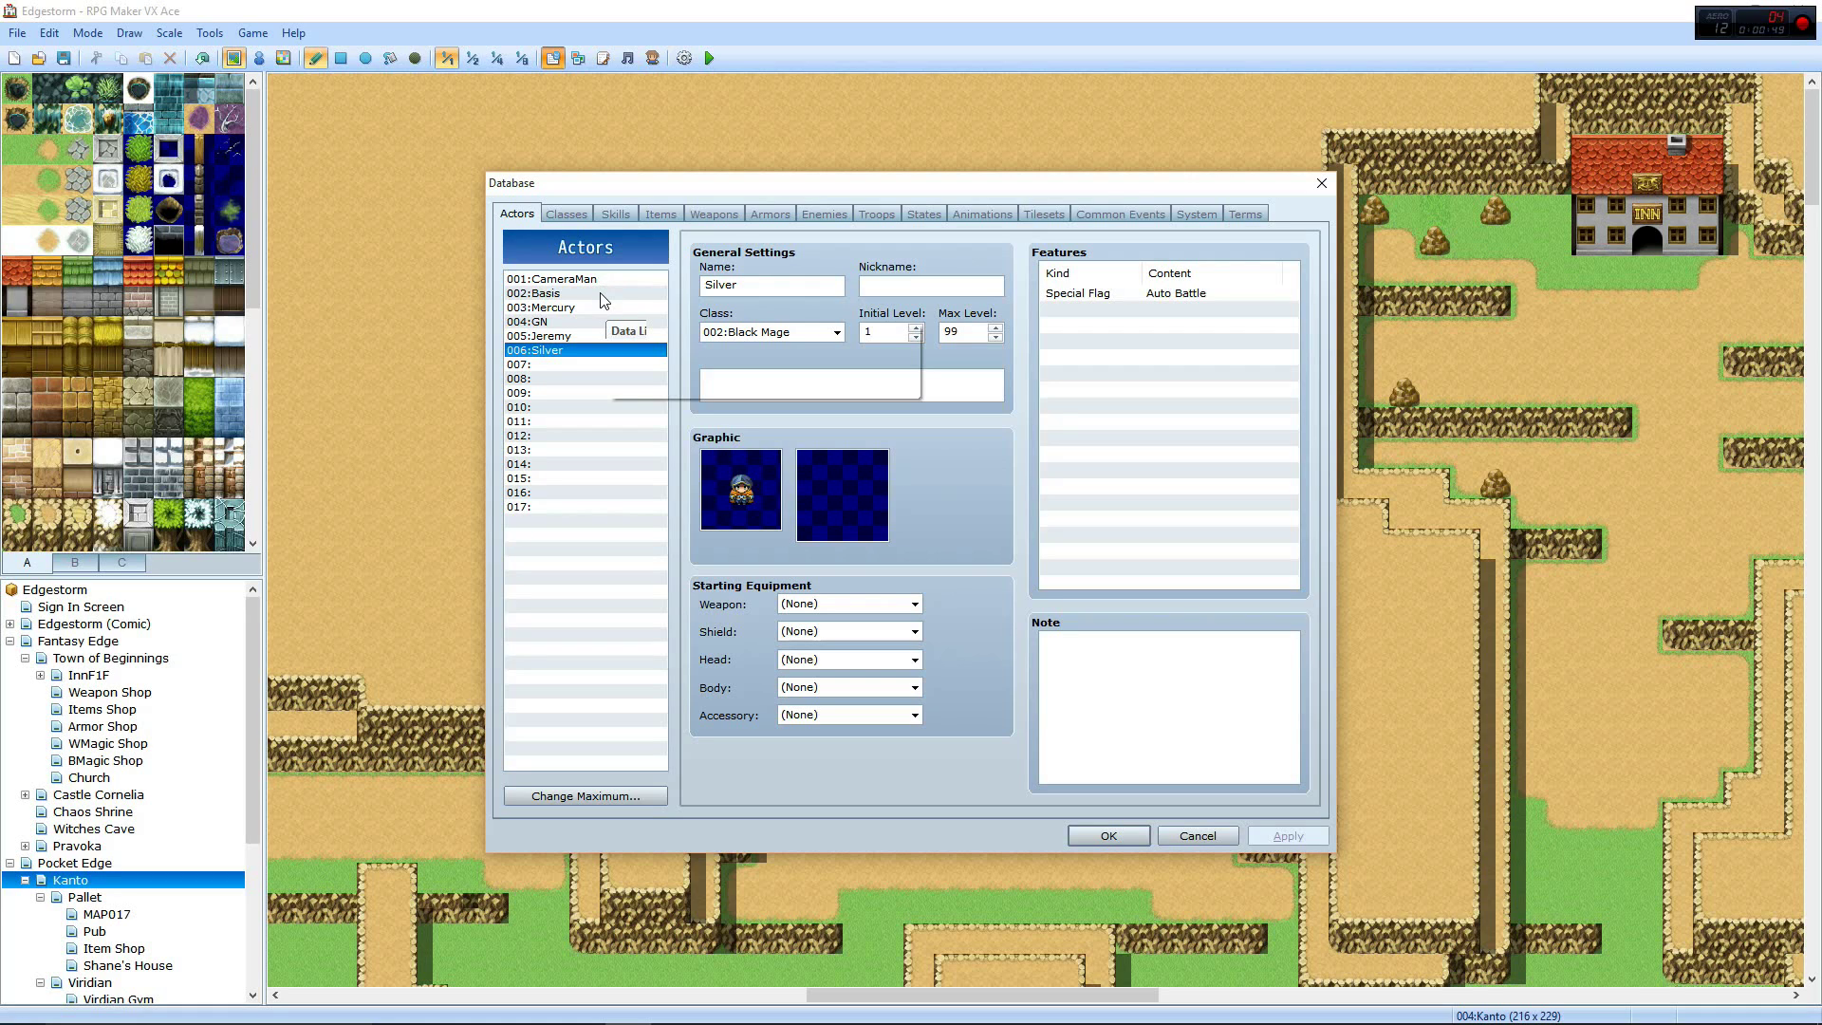
click(584, 292)
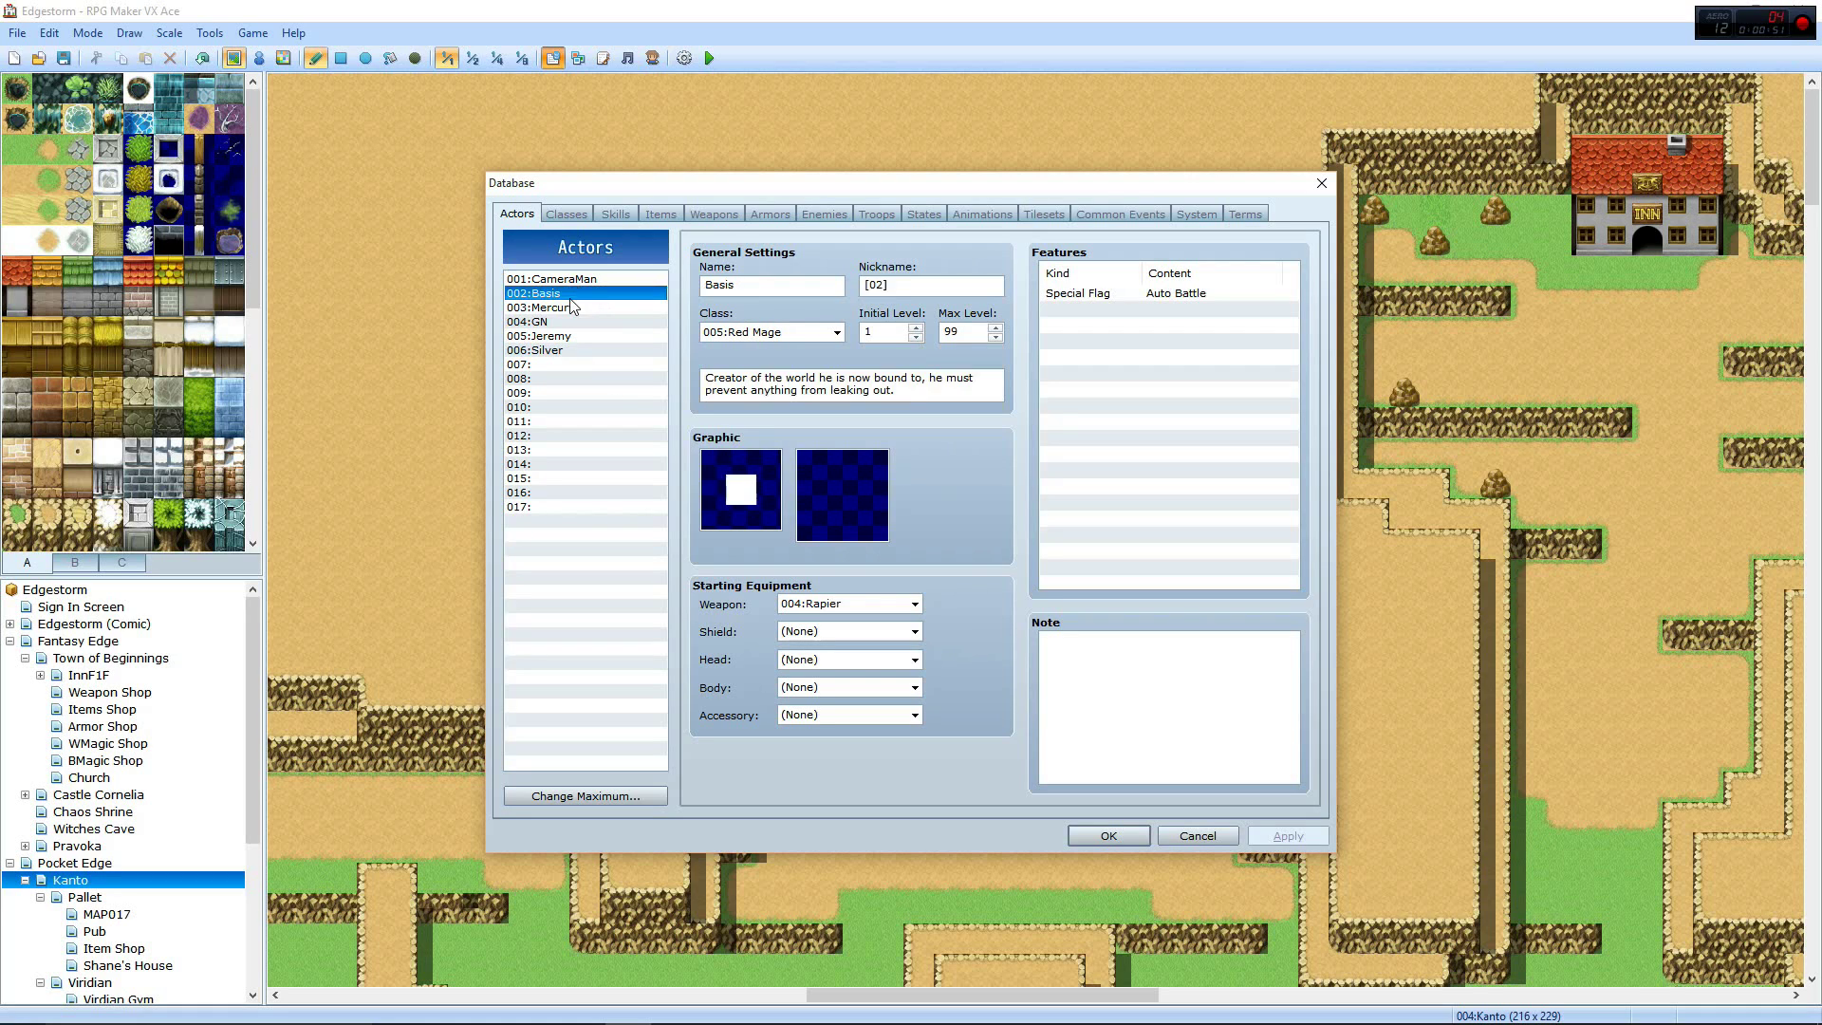
click(584, 279)
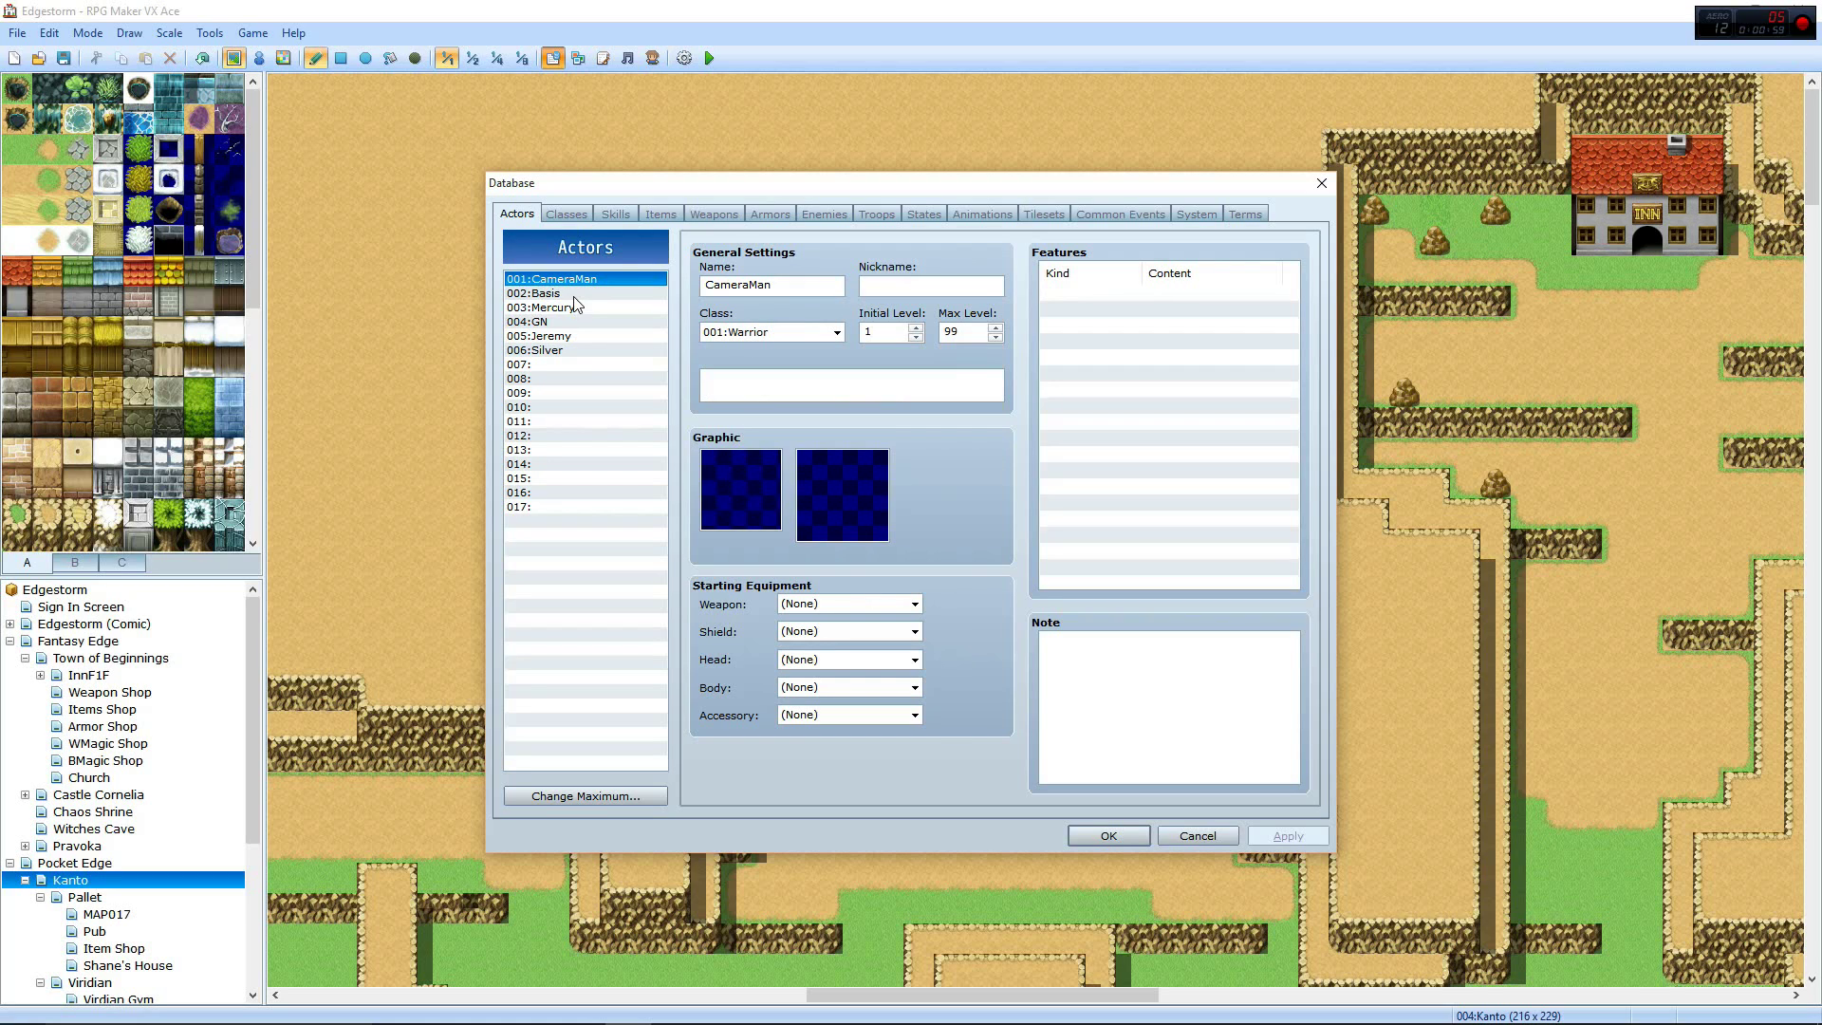
click(569, 295)
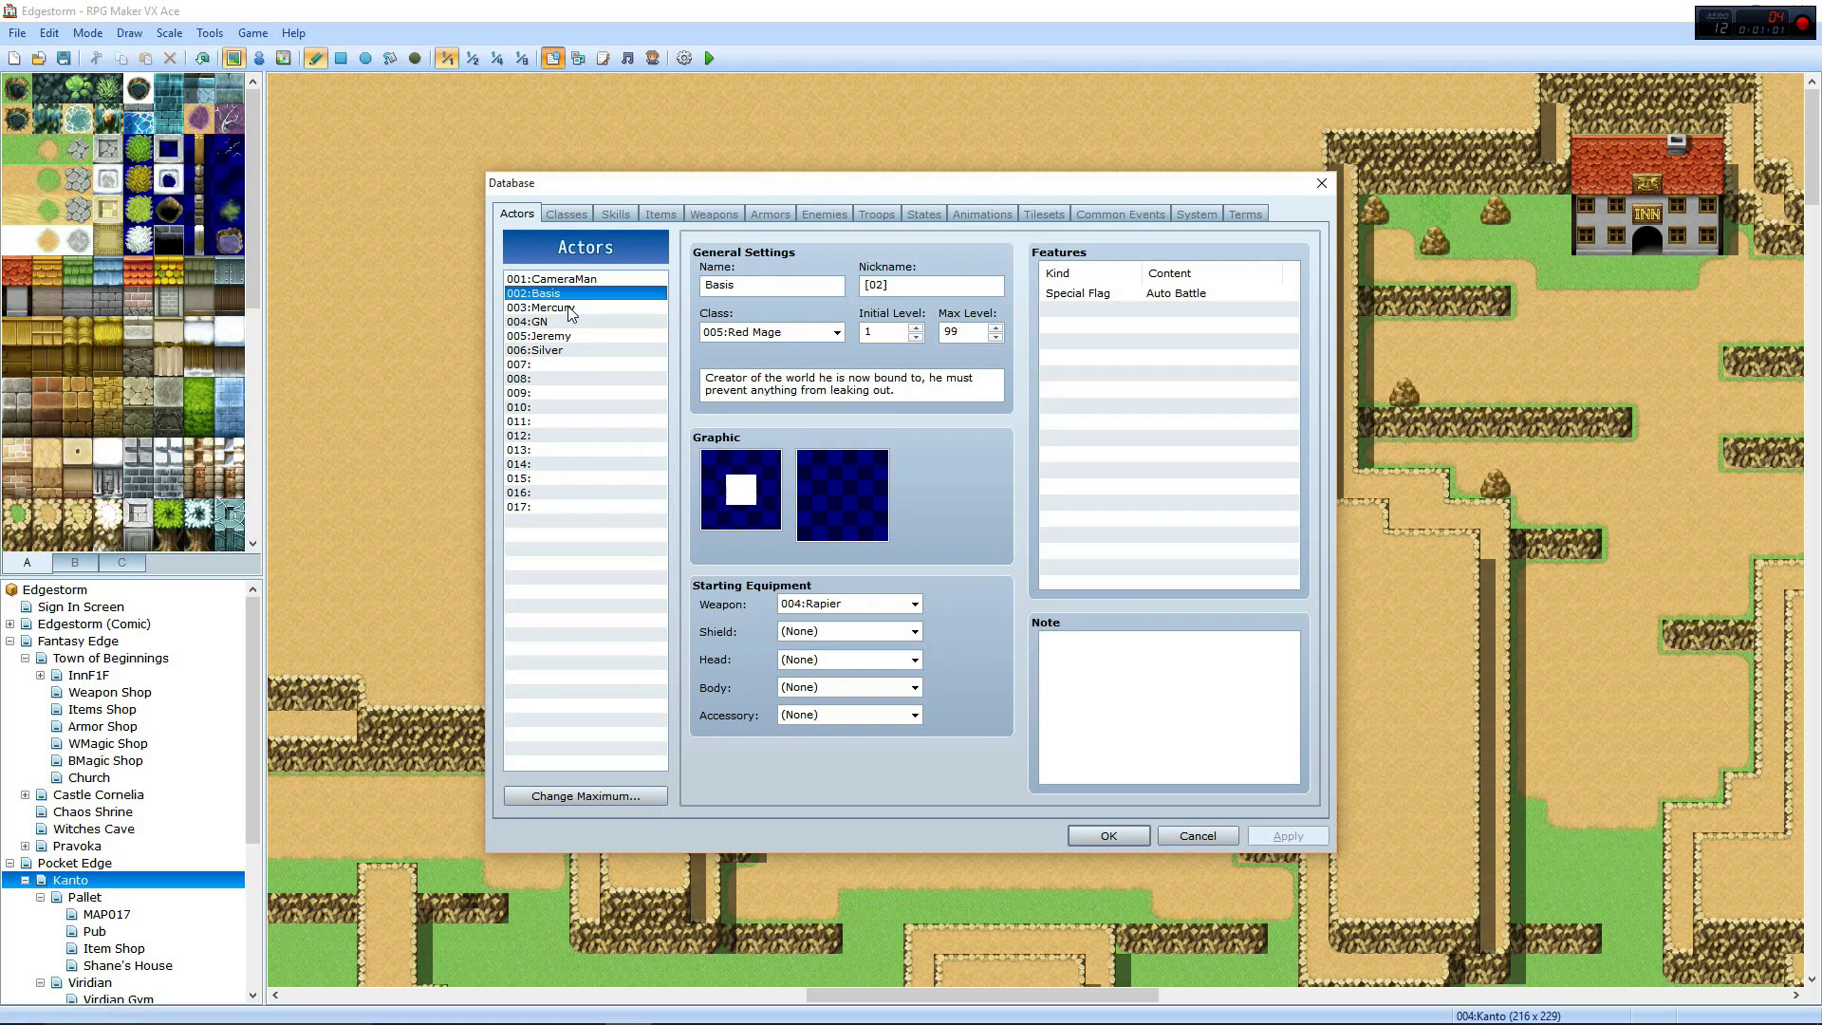
click(569, 308)
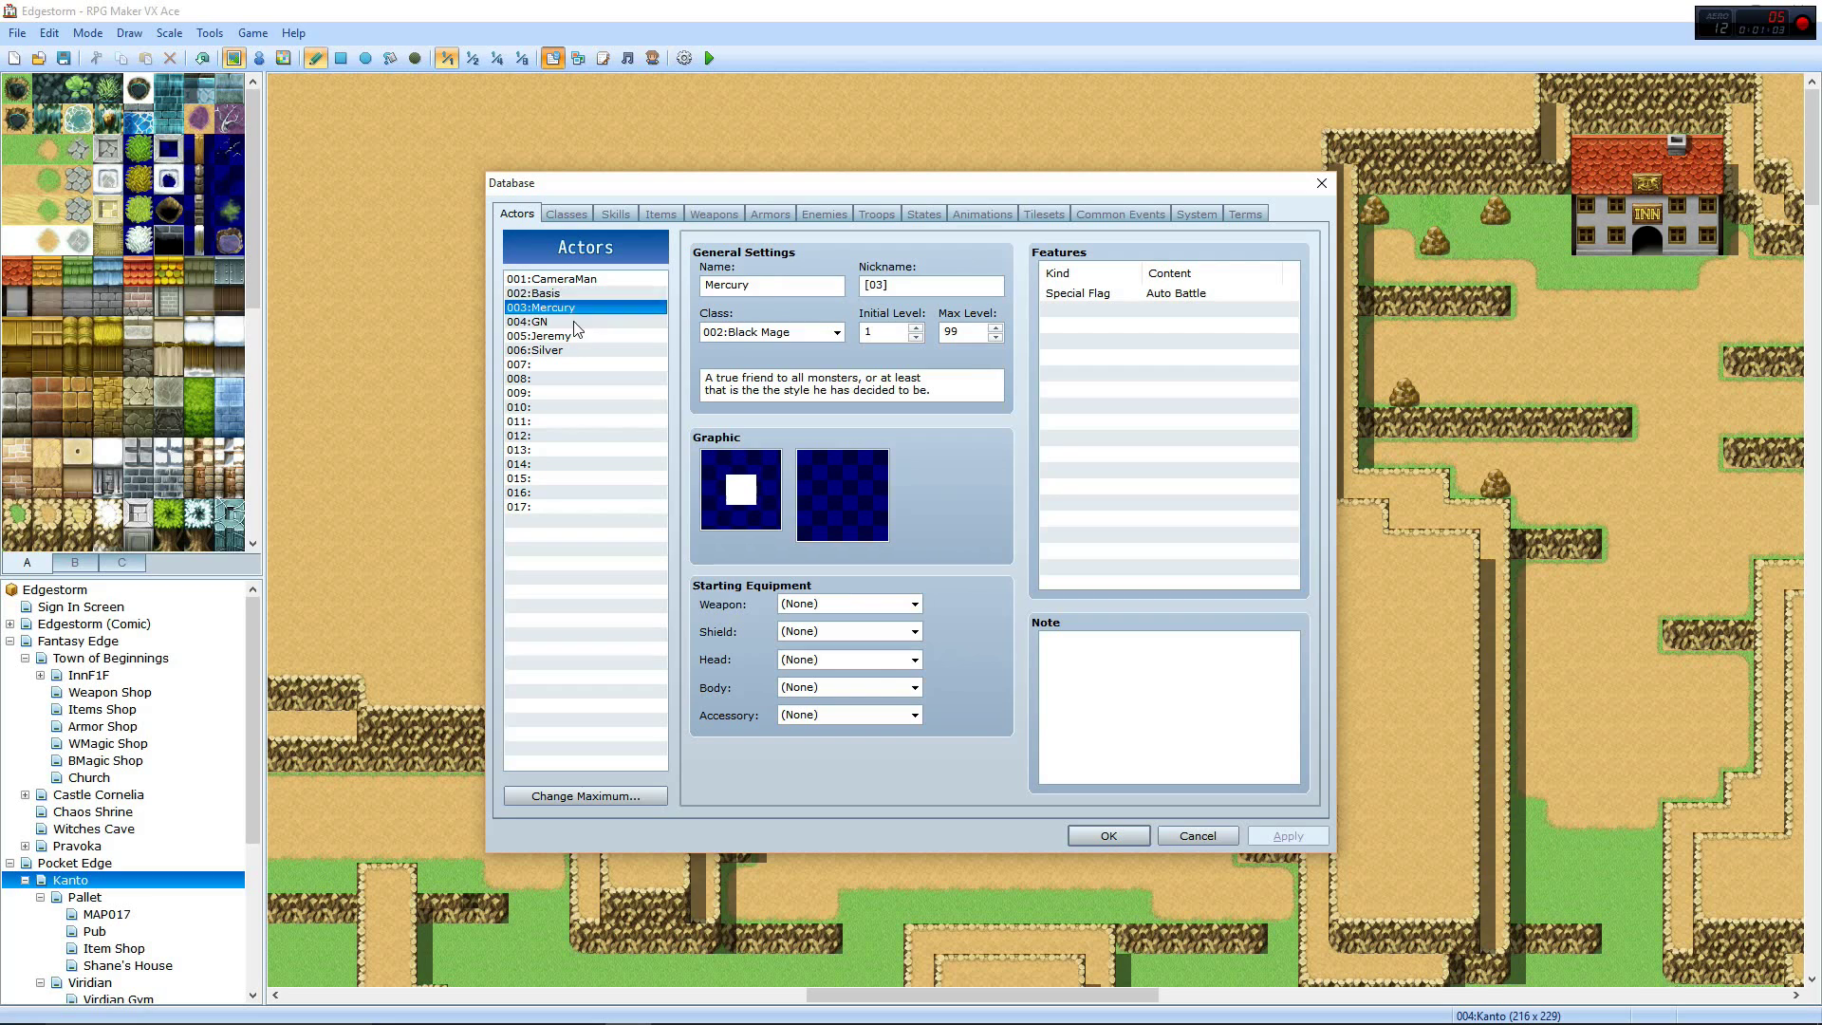
click(574, 322)
click(575, 337)
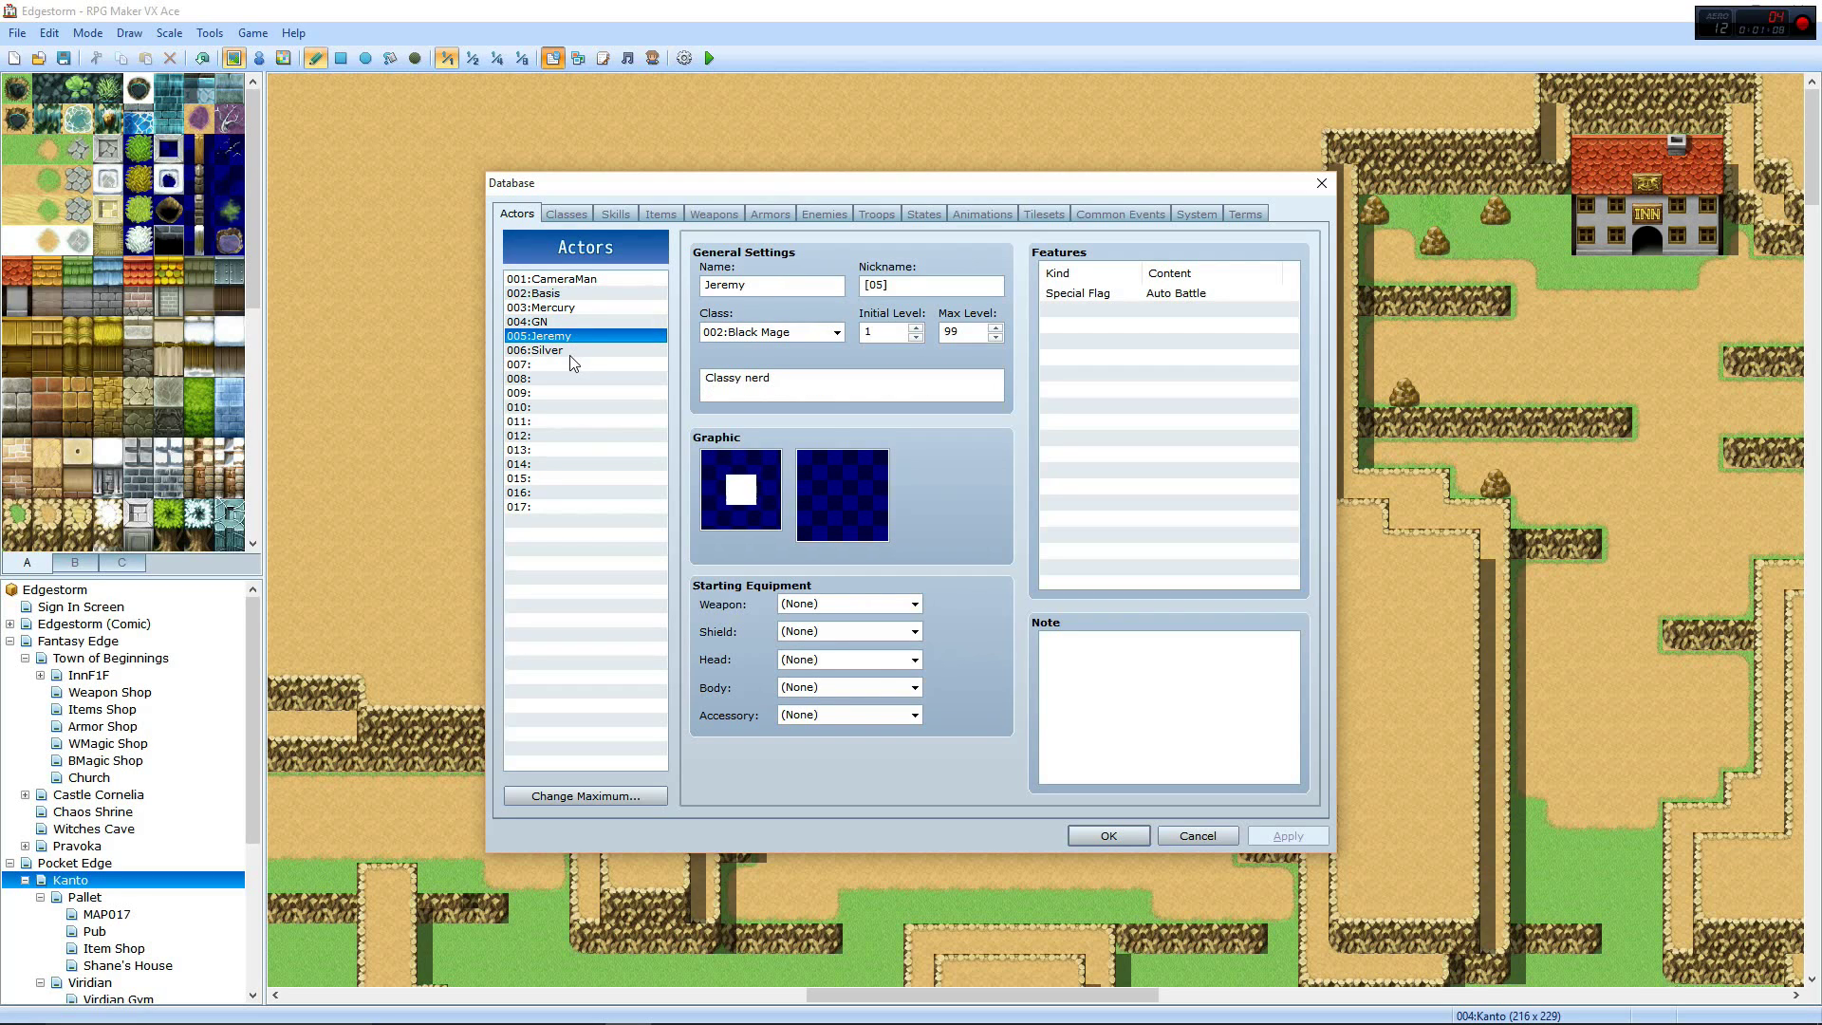
click(572, 351)
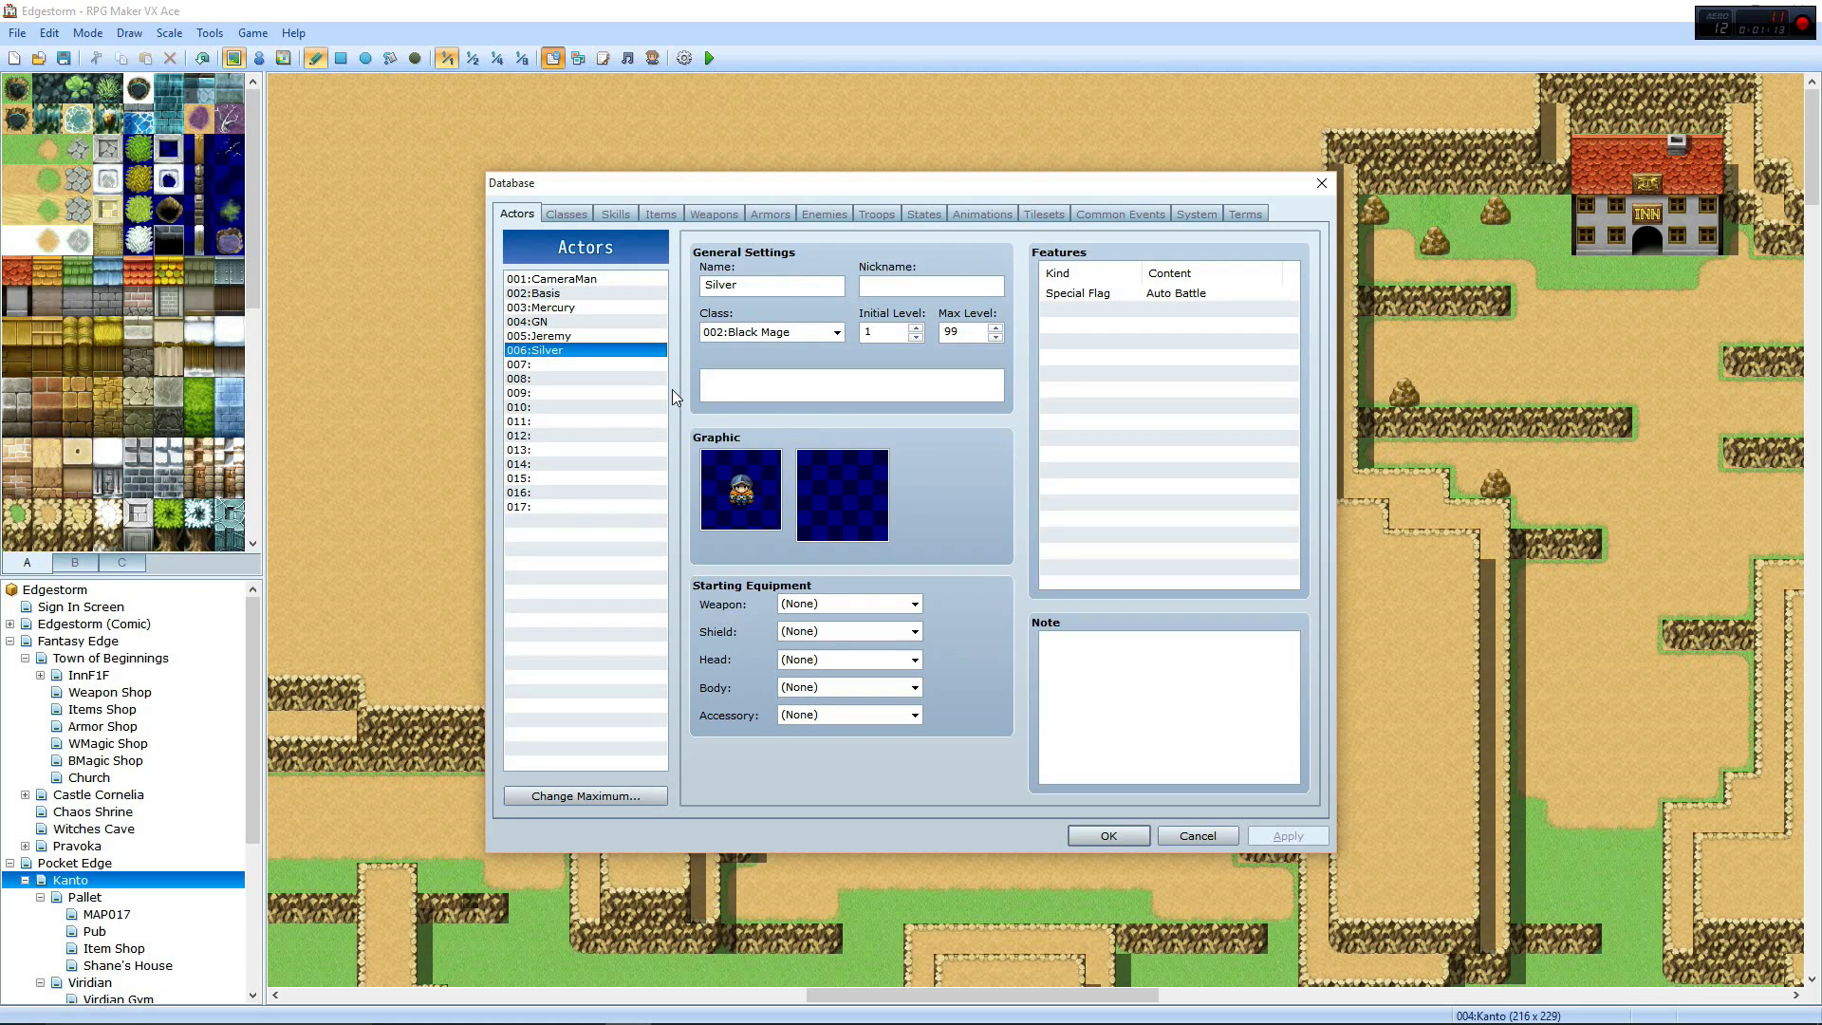
Open the class definitions and step through Black Mage, Monk, Thief and Red Mage
click(558, 220)
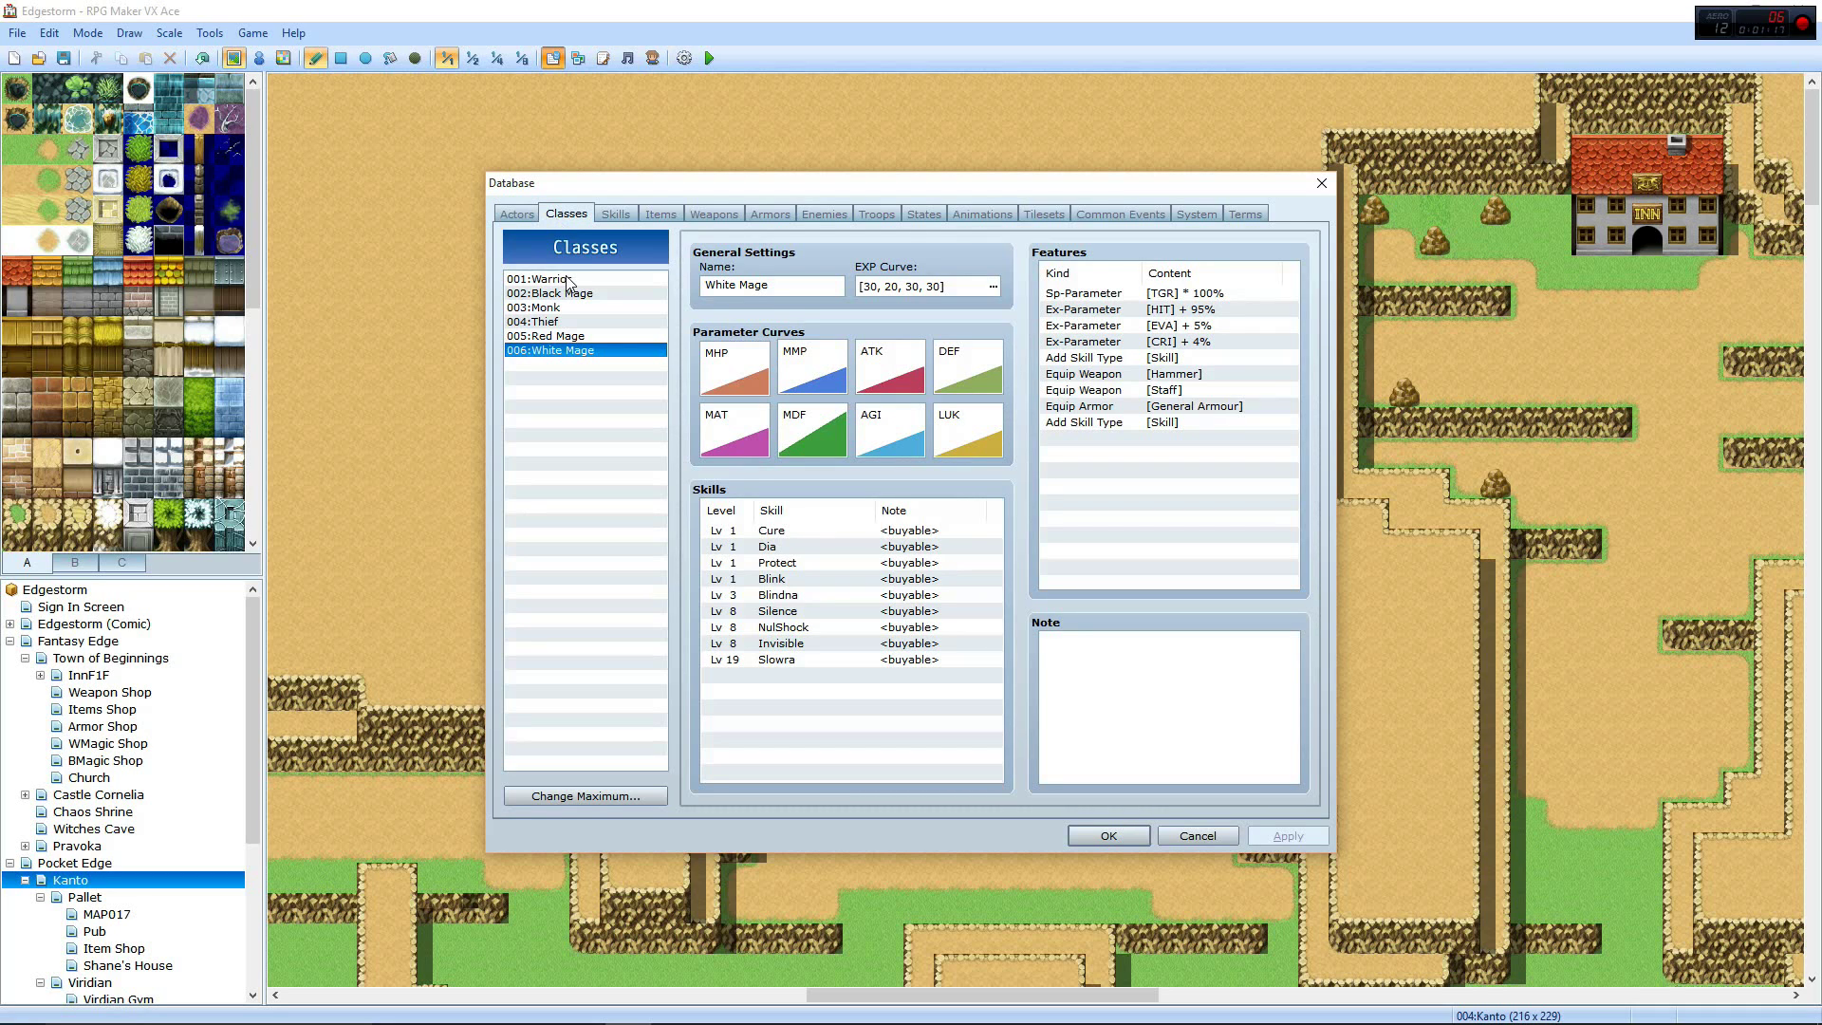
drag(567, 281, 593, 353)
click(564, 294)
click(574, 309)
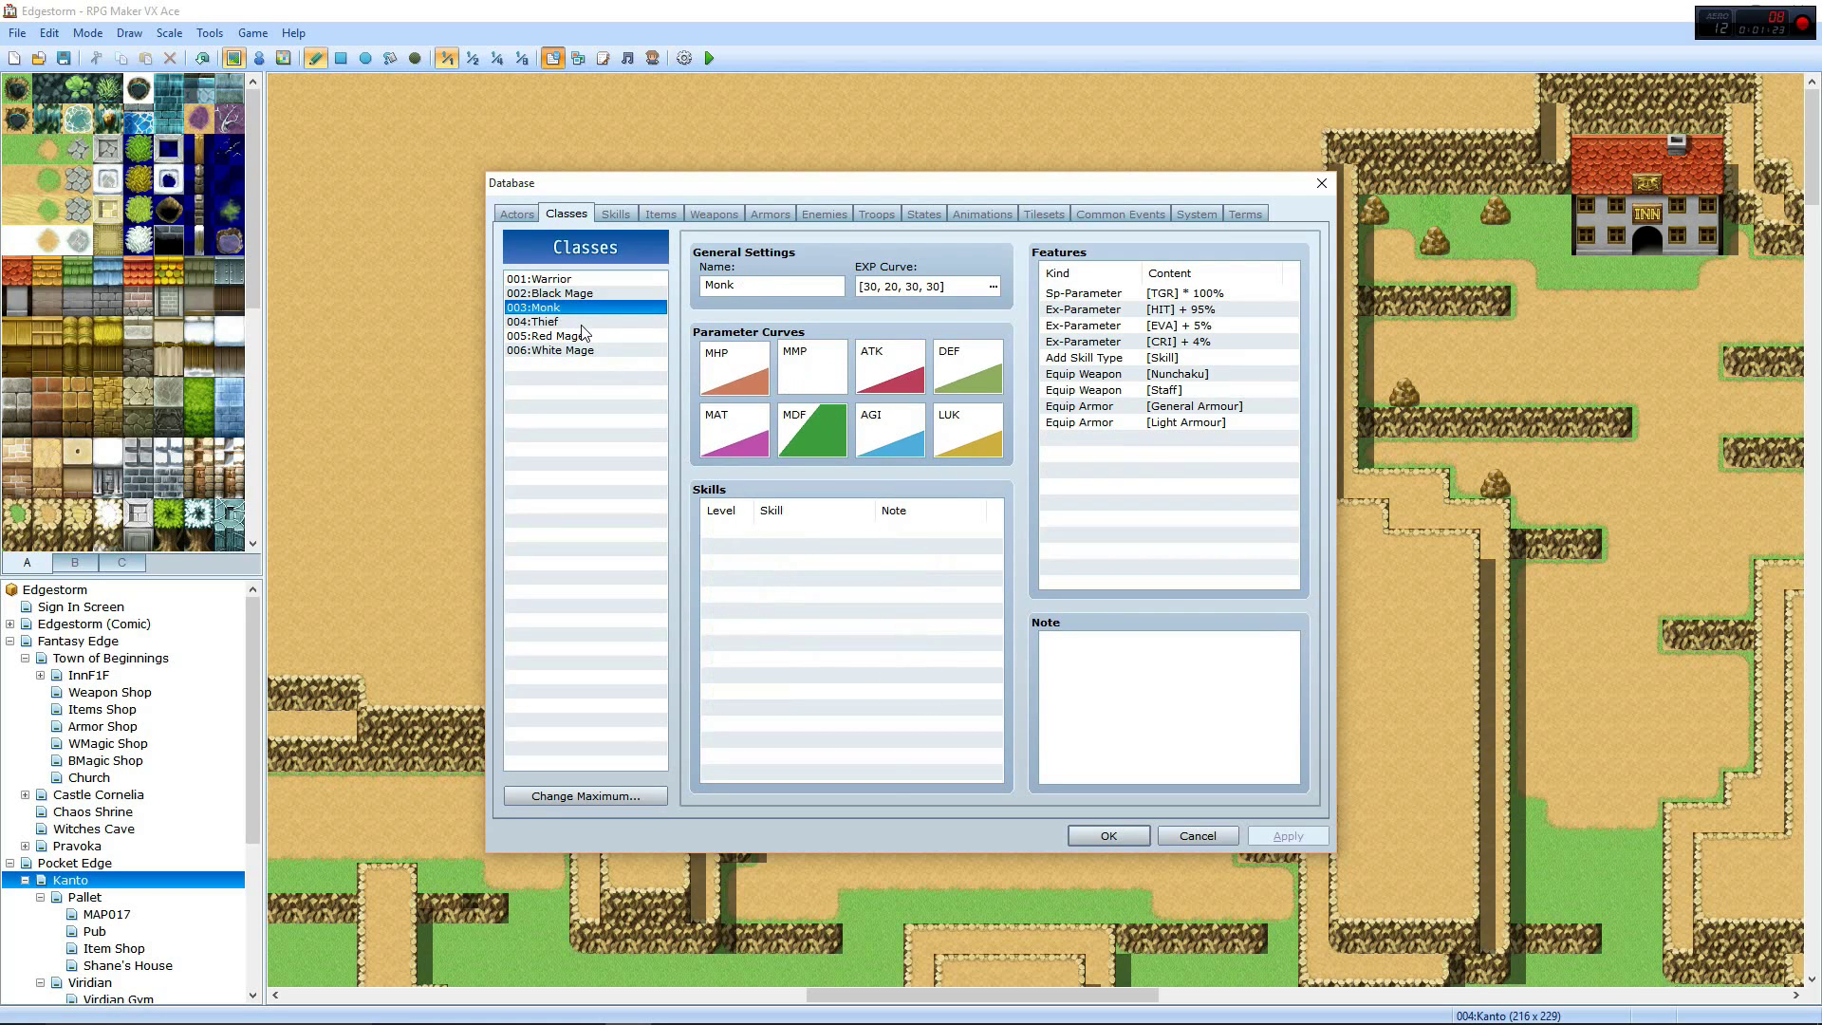
click(581, 322)
click(587, 337)
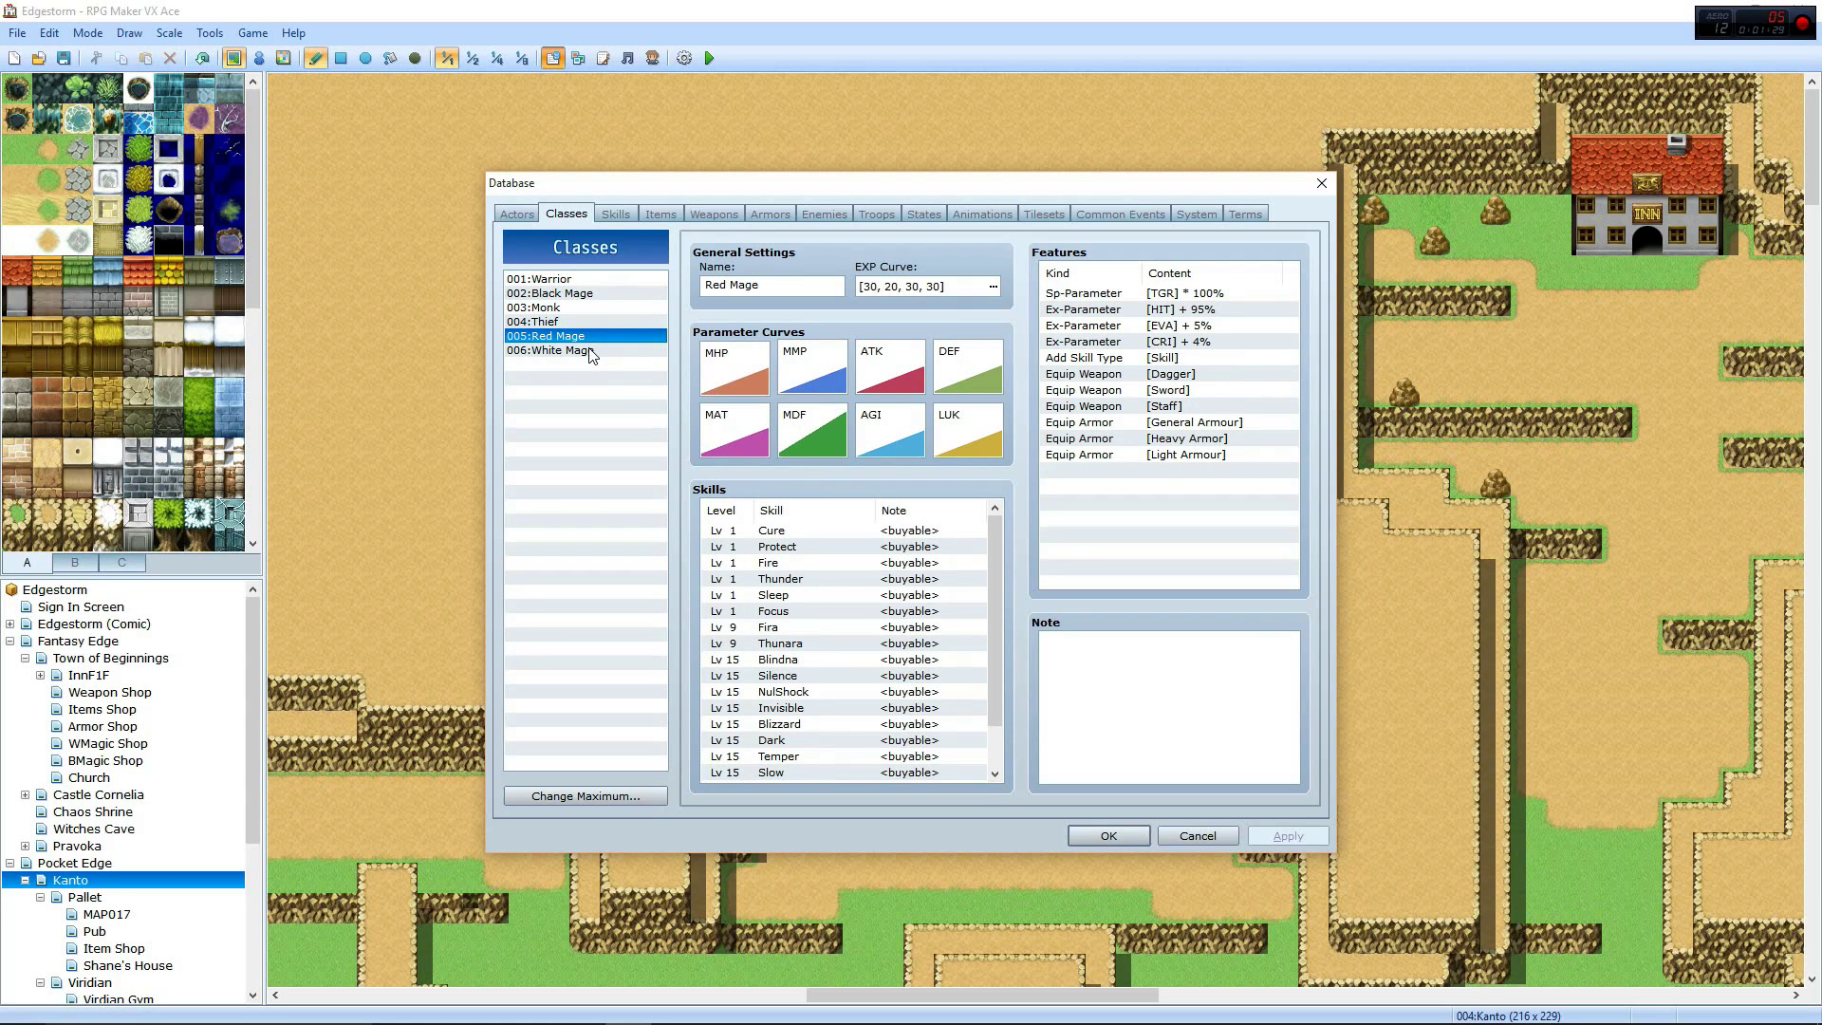
Recheck the Warrior, Black Mage and White Mage classes, then show the Skills list
click(604, 280)
click(593, 293)
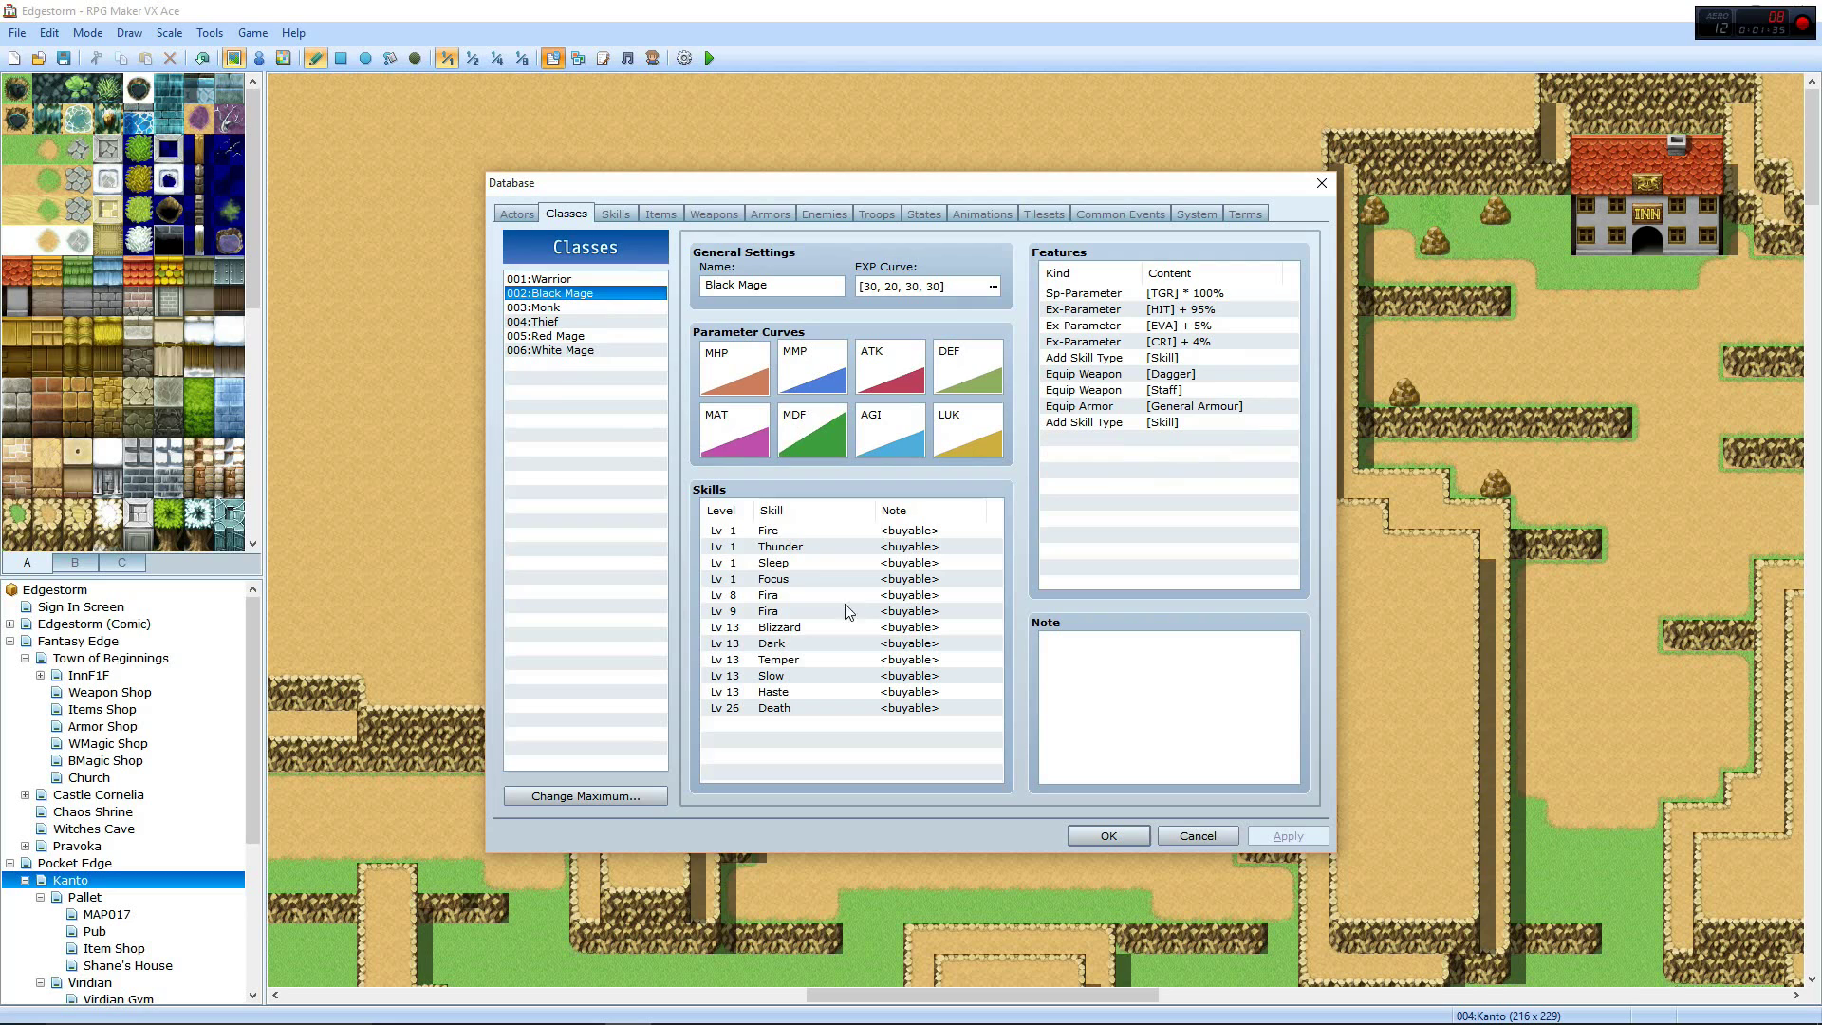
click(582, 352)
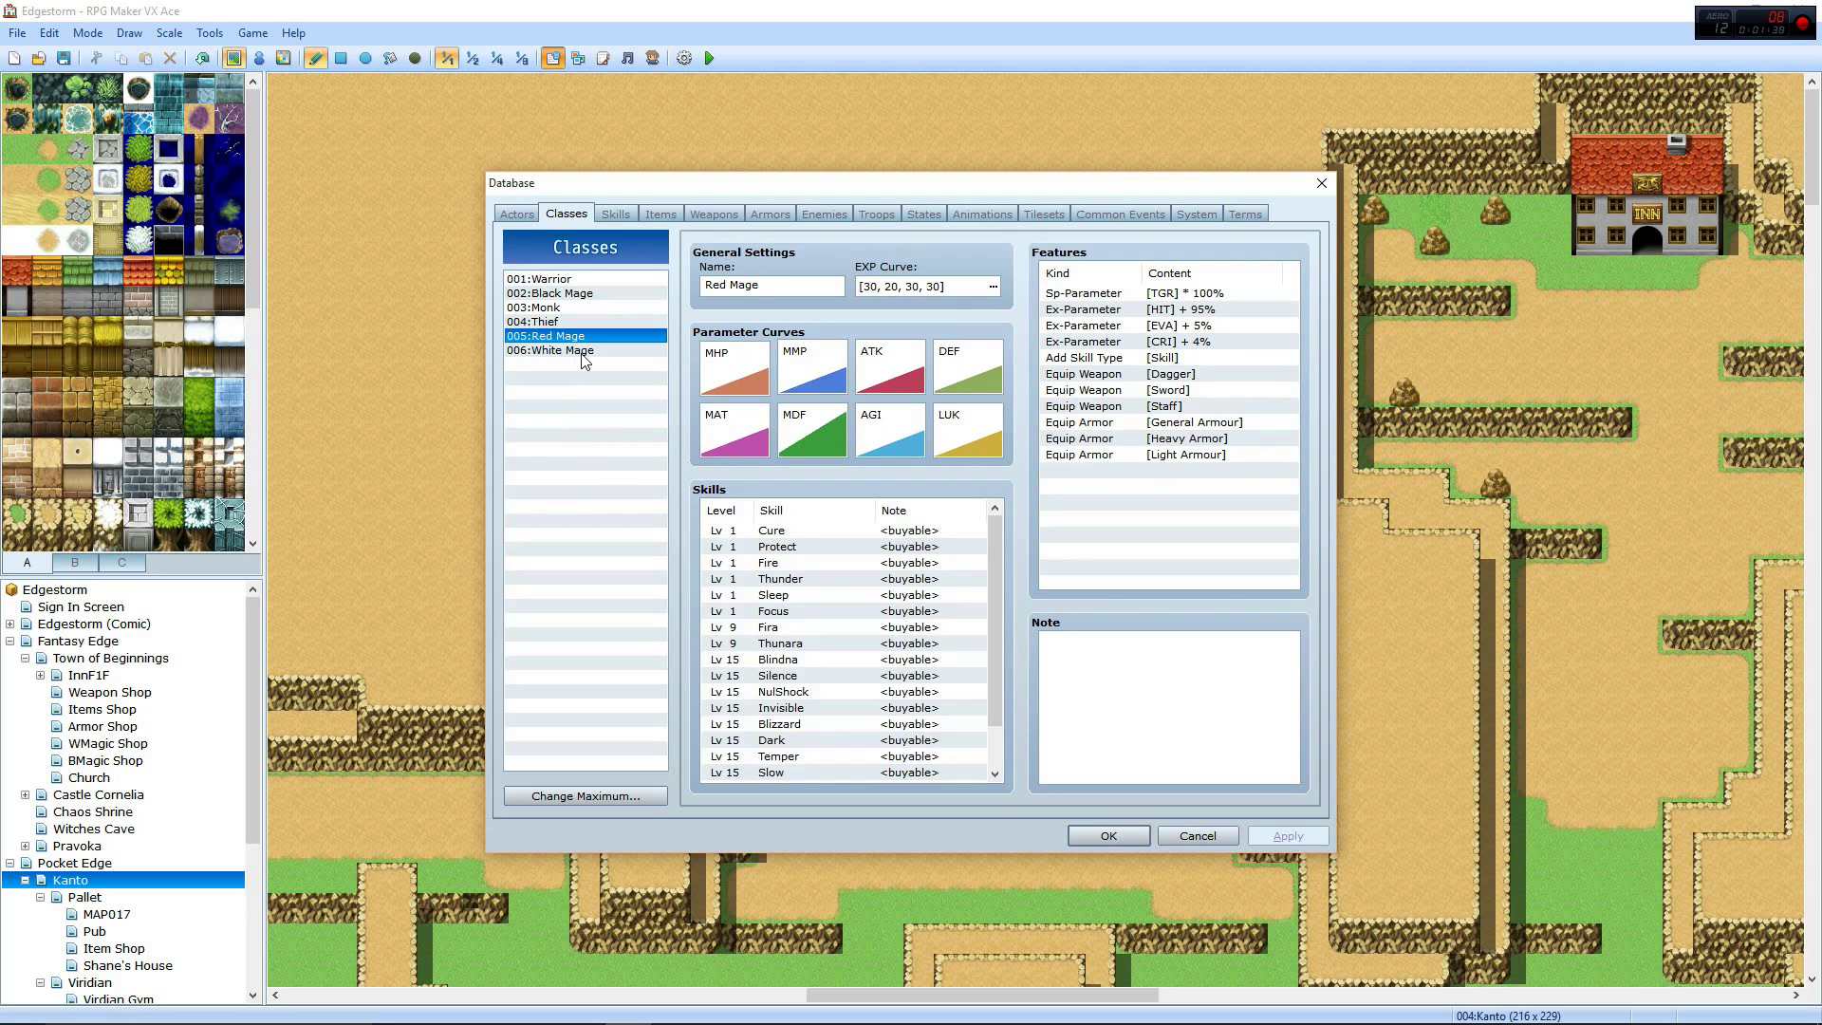
click(618, 216)
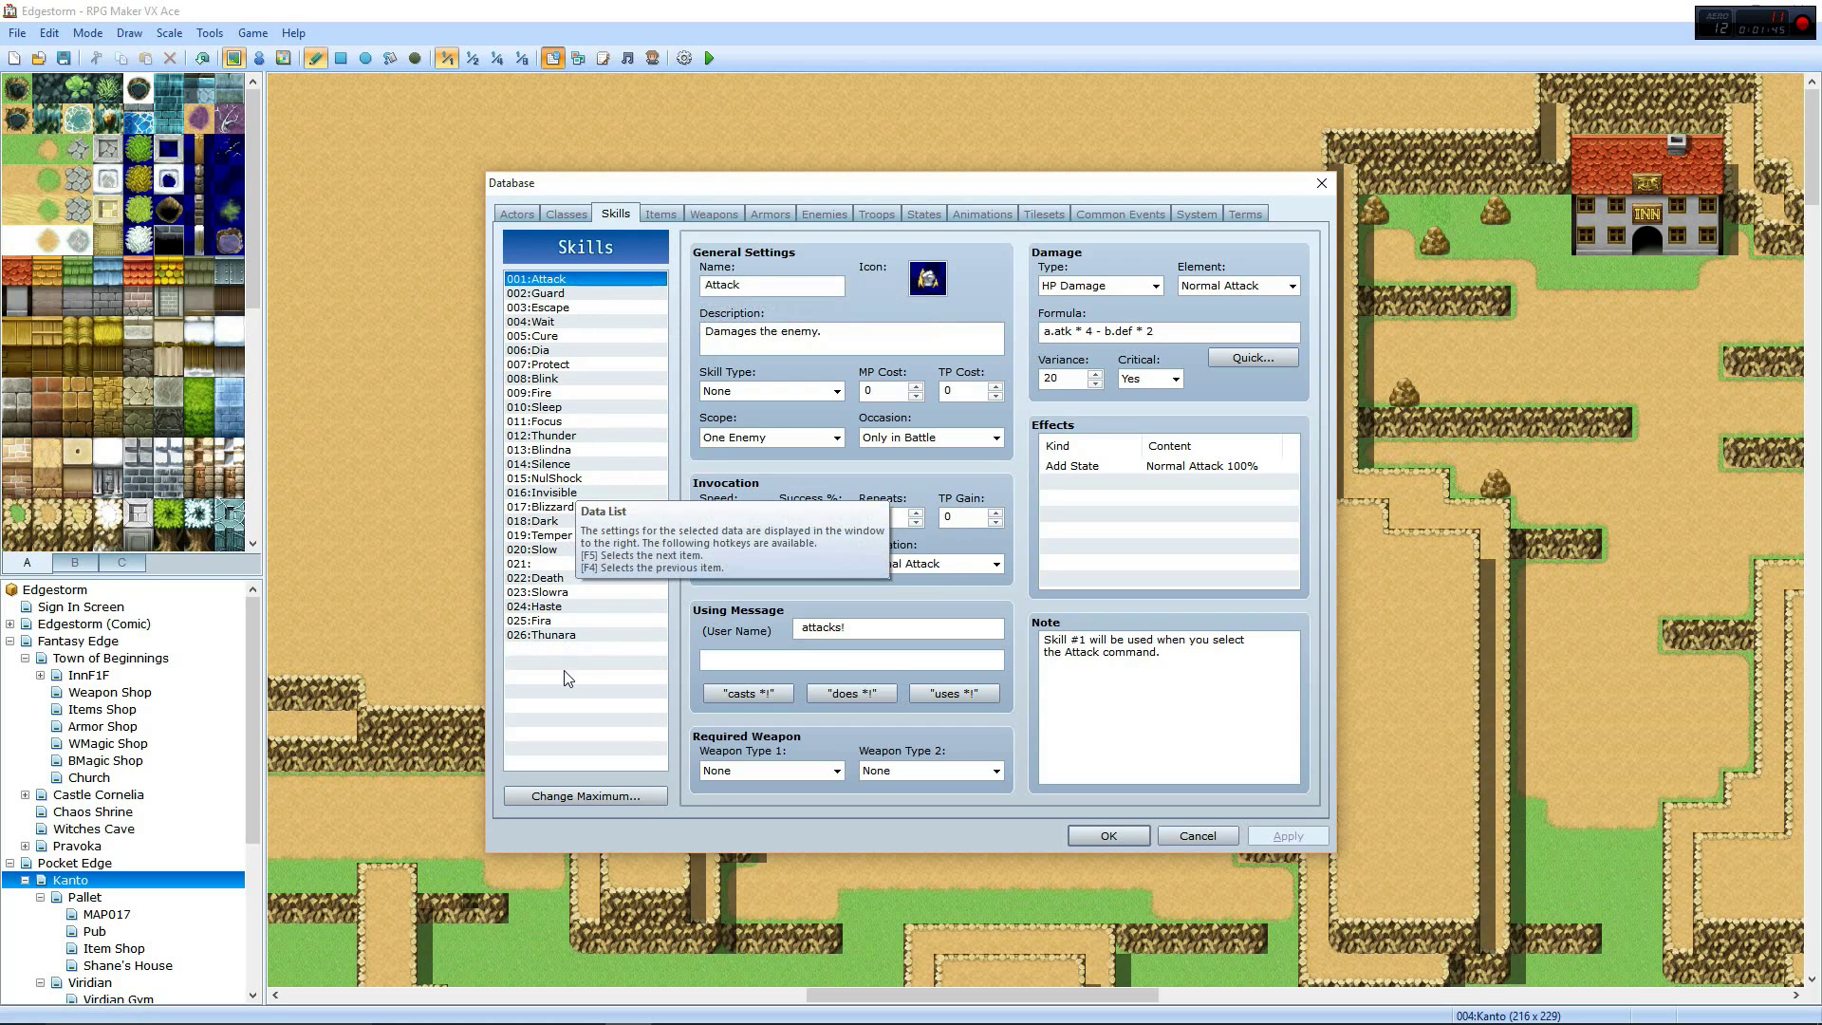
In the Items list, select 013 Smoke Bomb and delete its data
click(679, 211)
drag(660, 435, 651, 295)
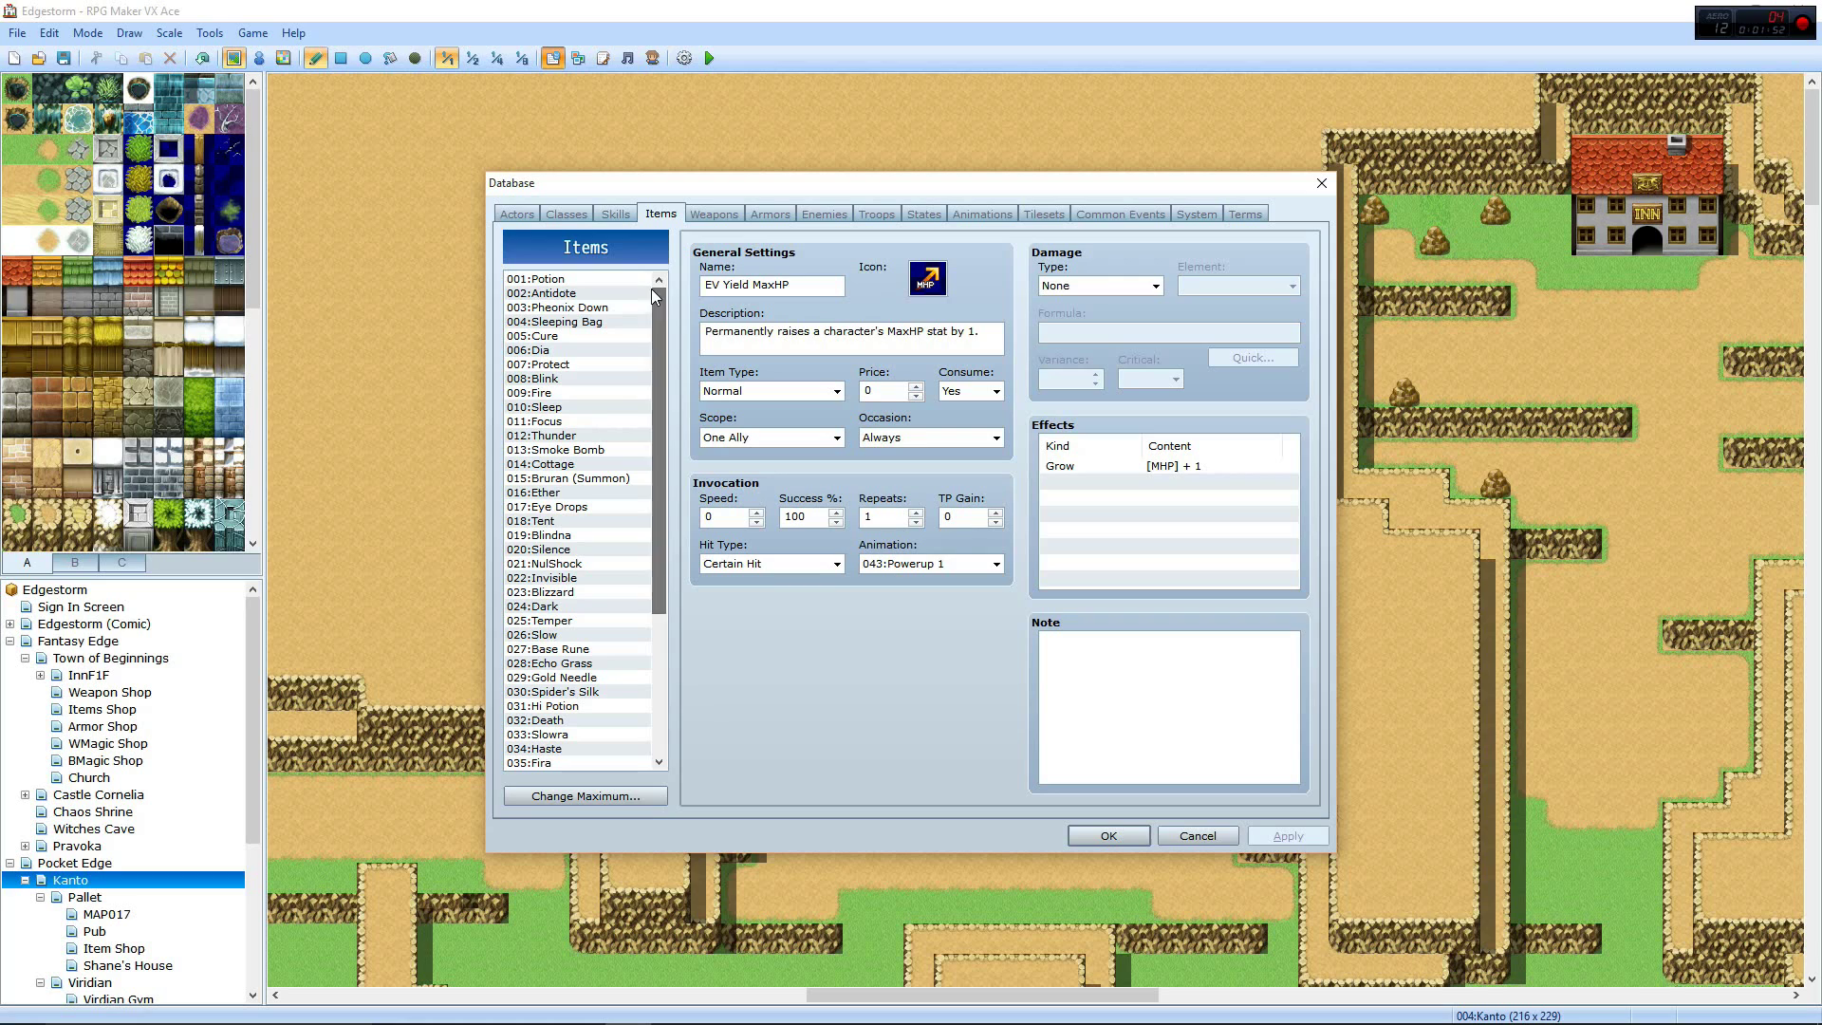
click(579, 463)
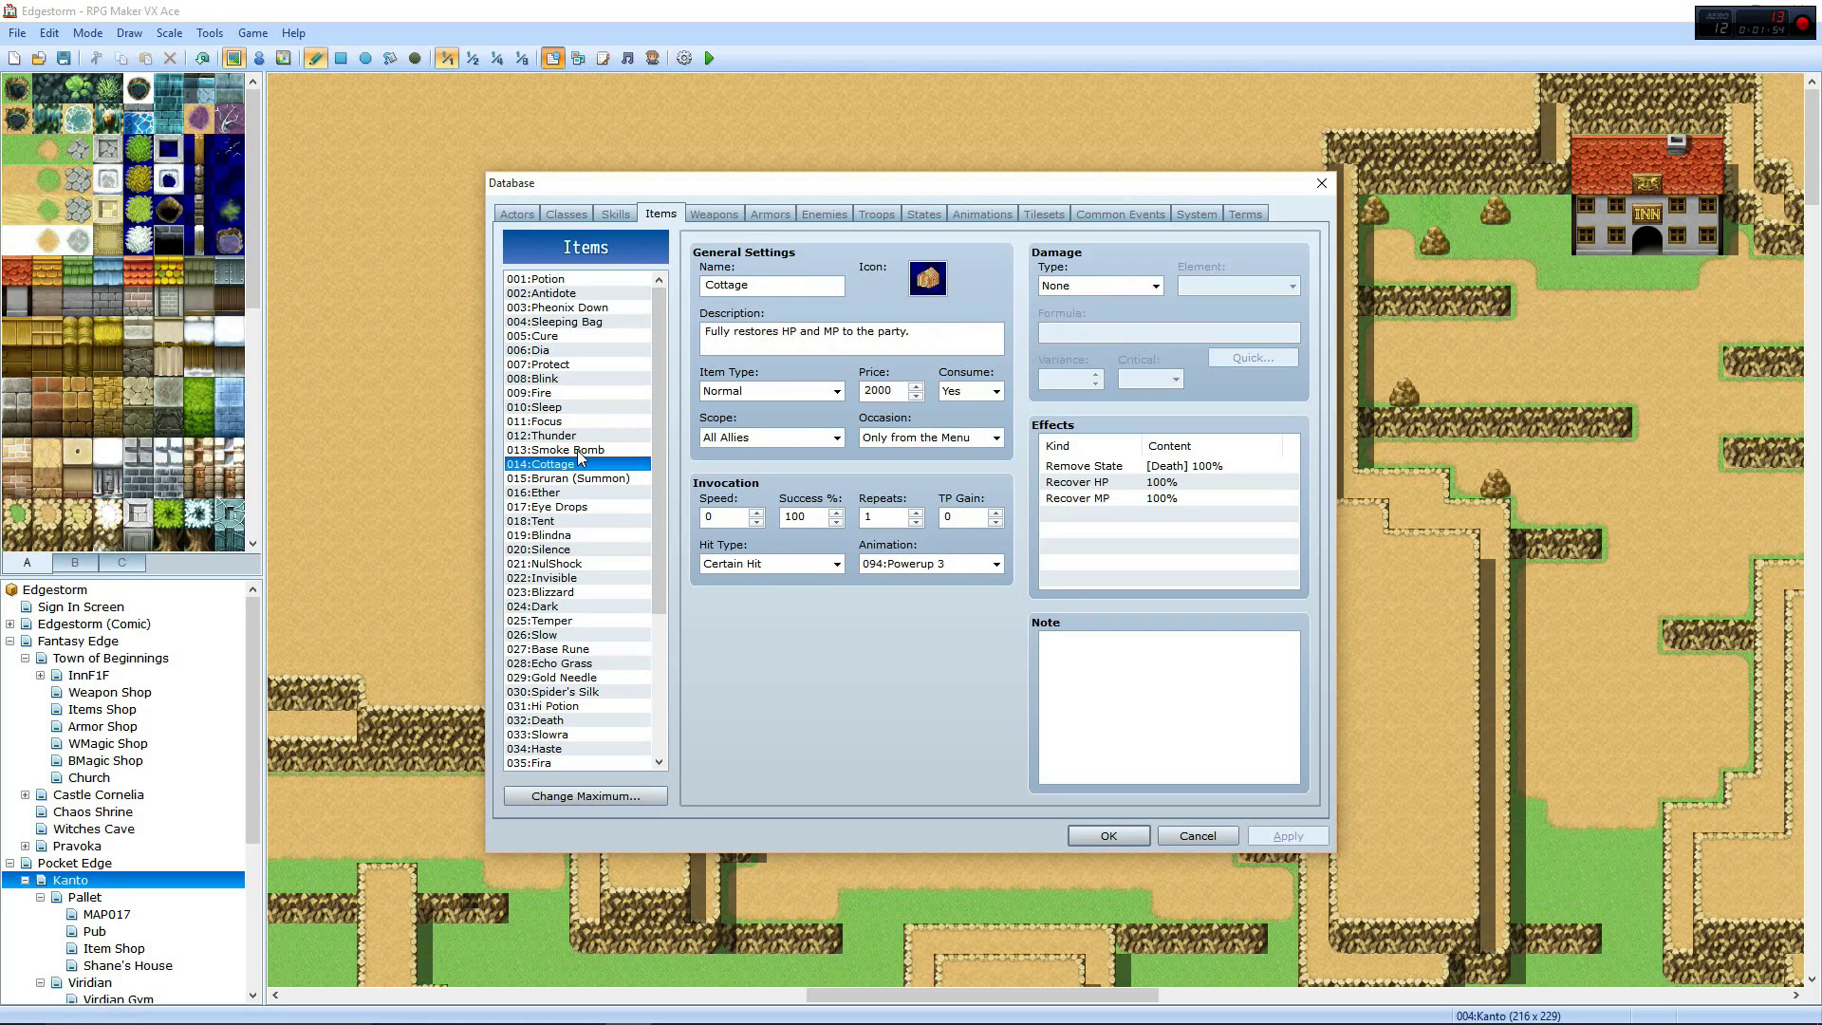
click(578, 451)
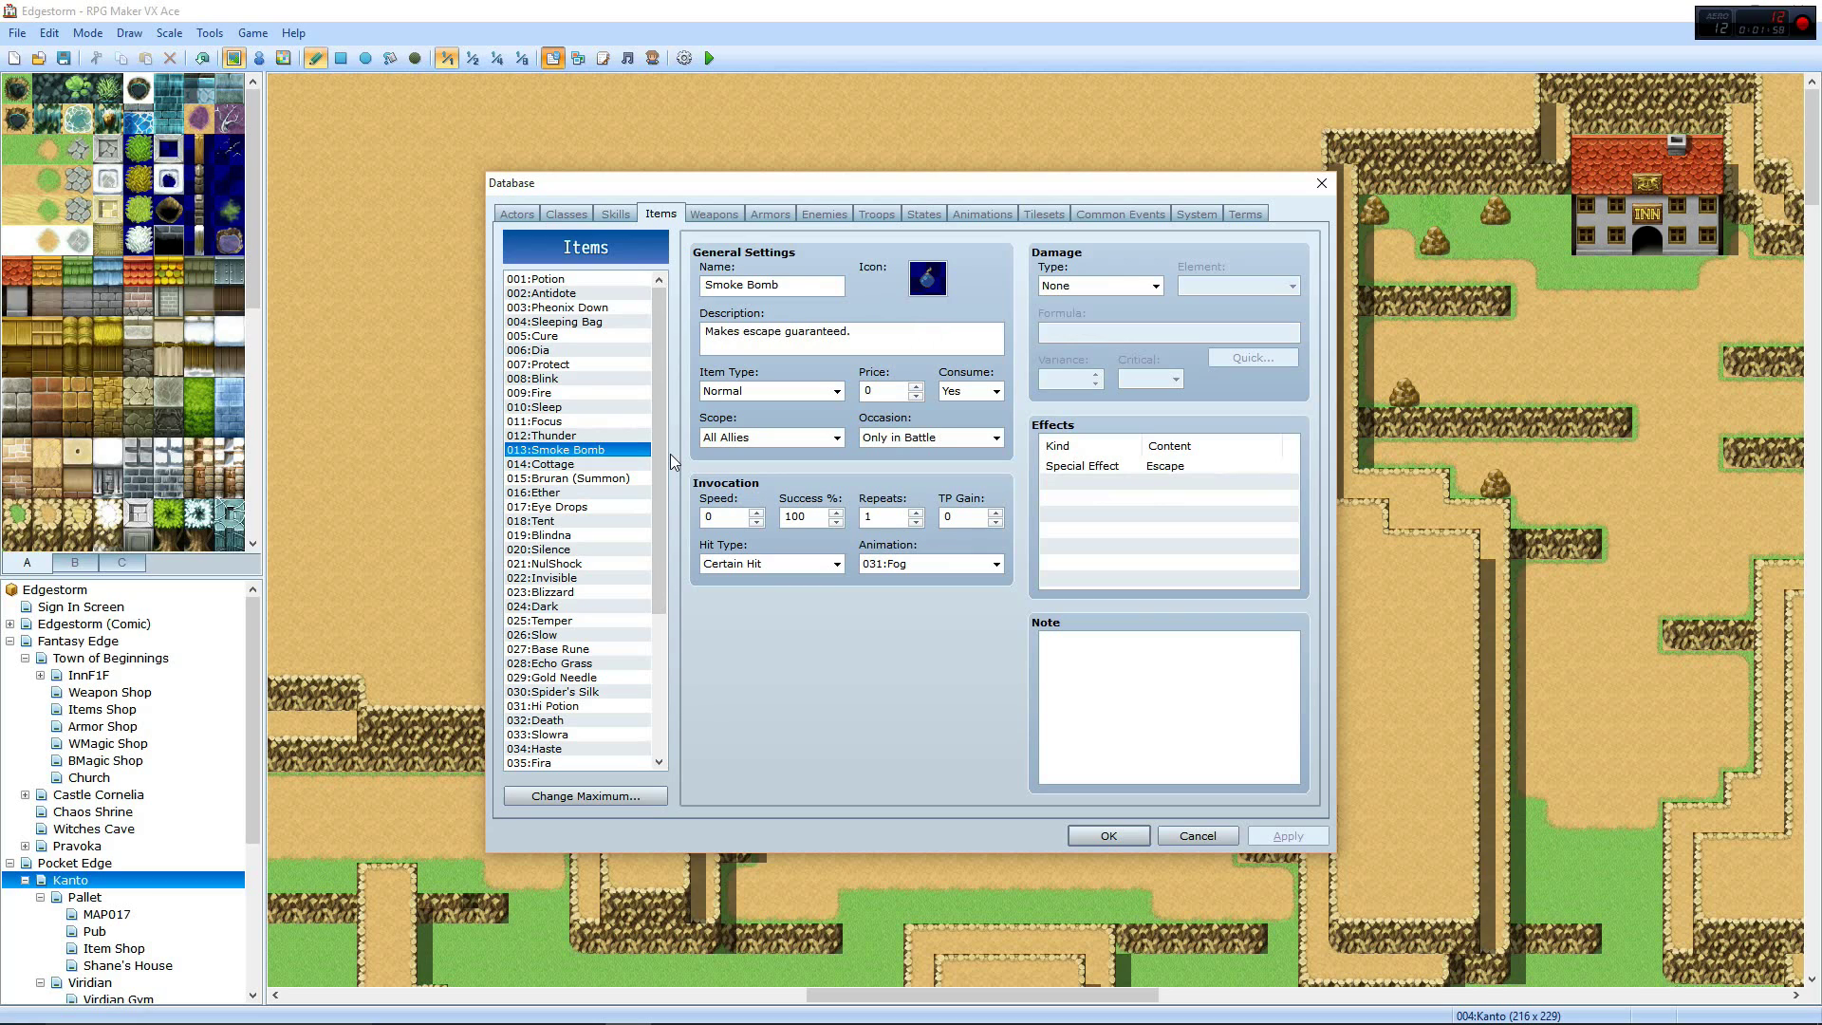
key(Delete)
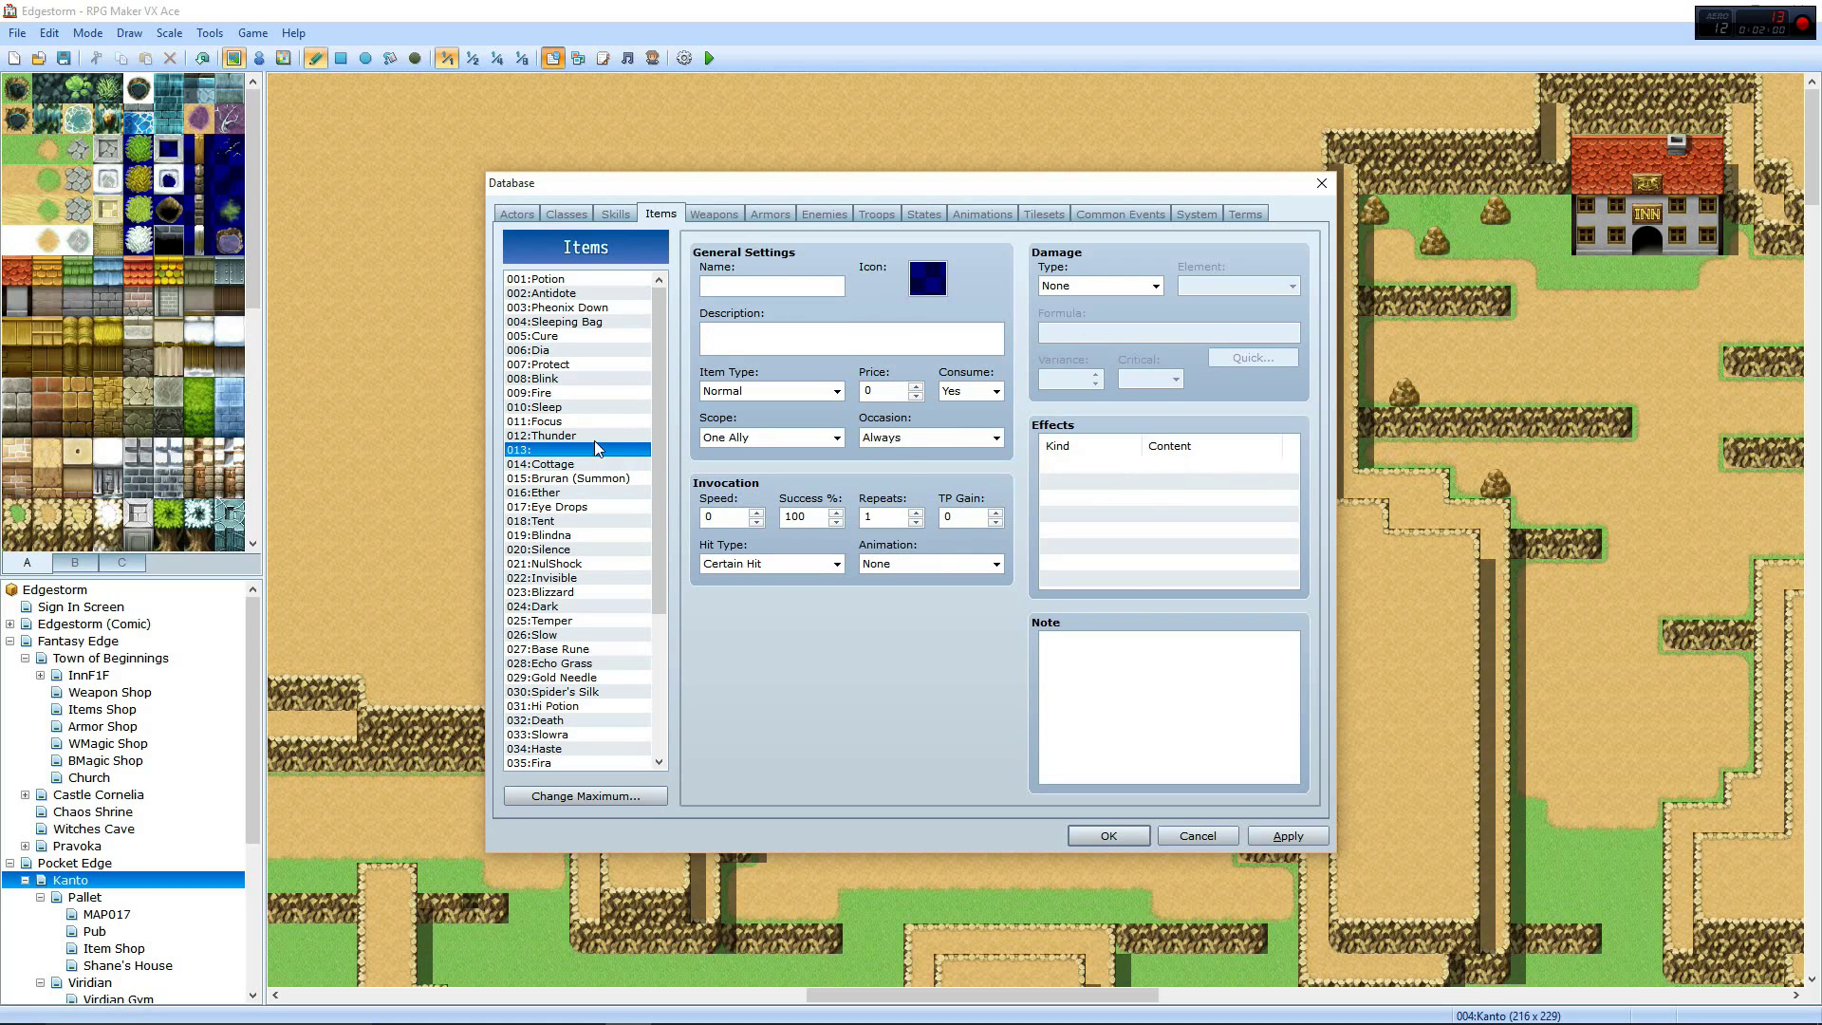
Browse further items, including Bruran (Summon) and the EV Yield entries
click(611, 478)
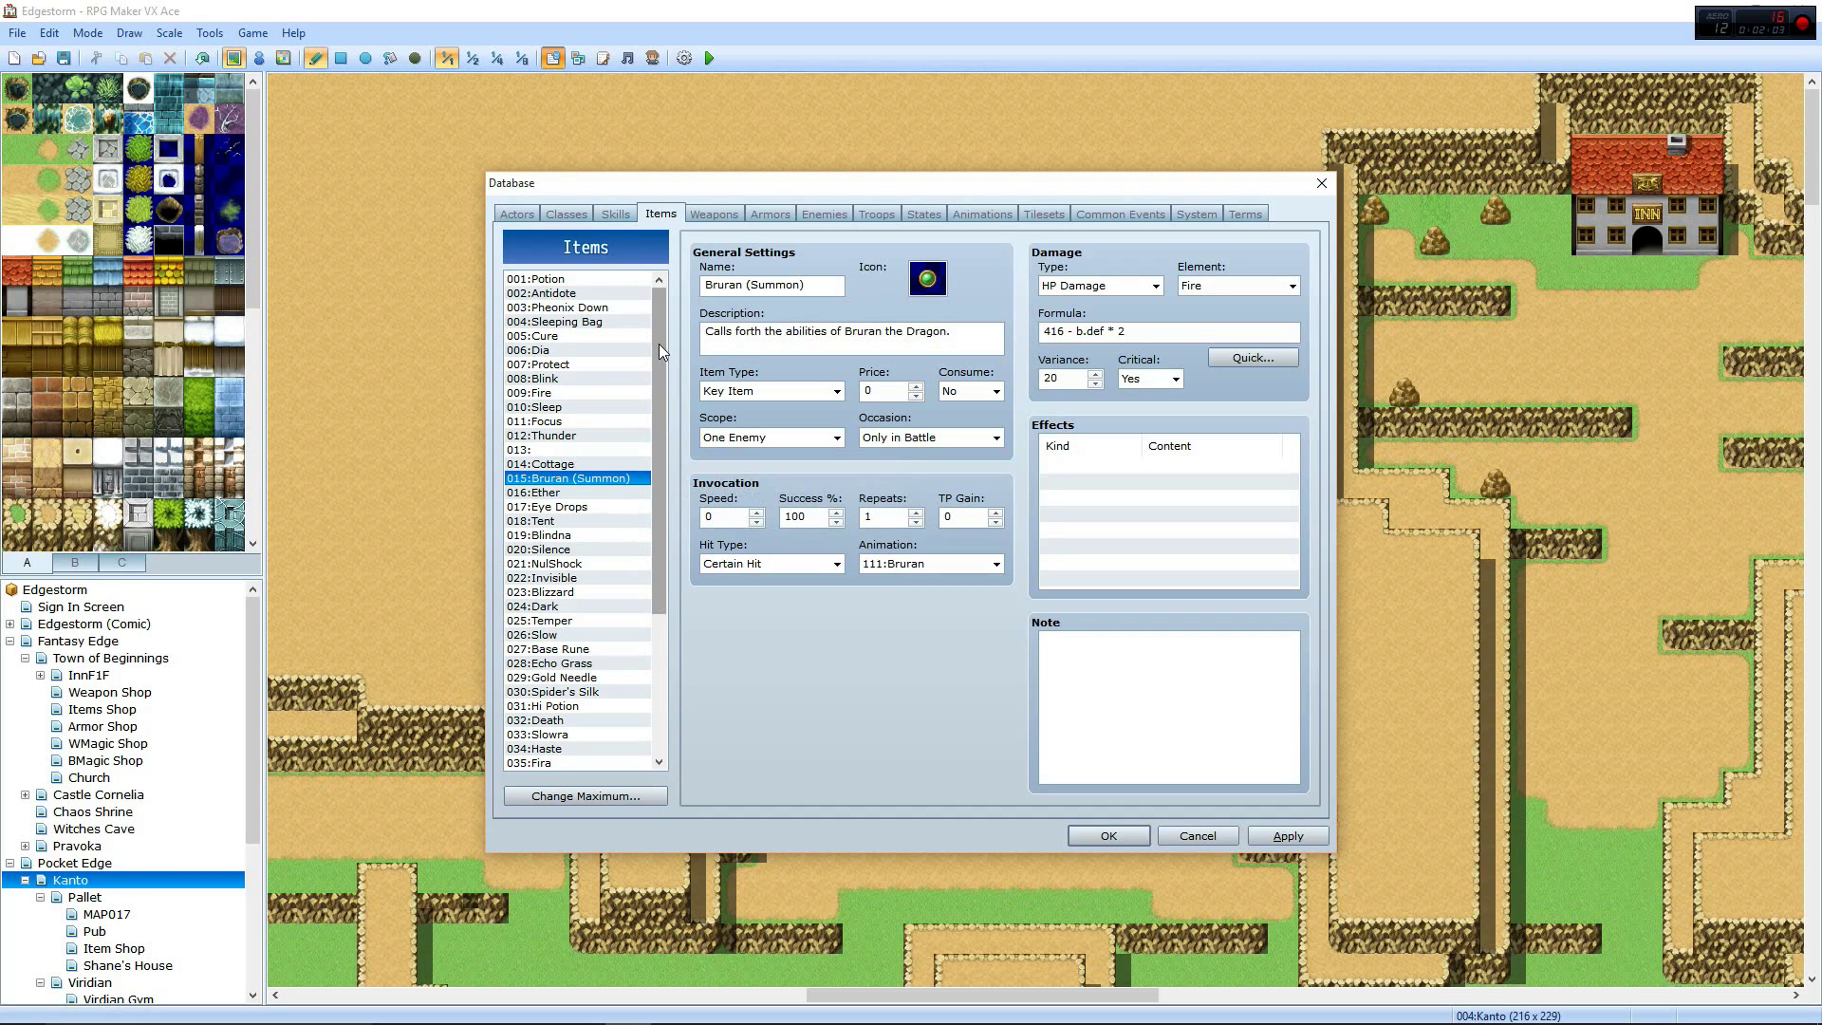
drag(658, 344, 658, 535)
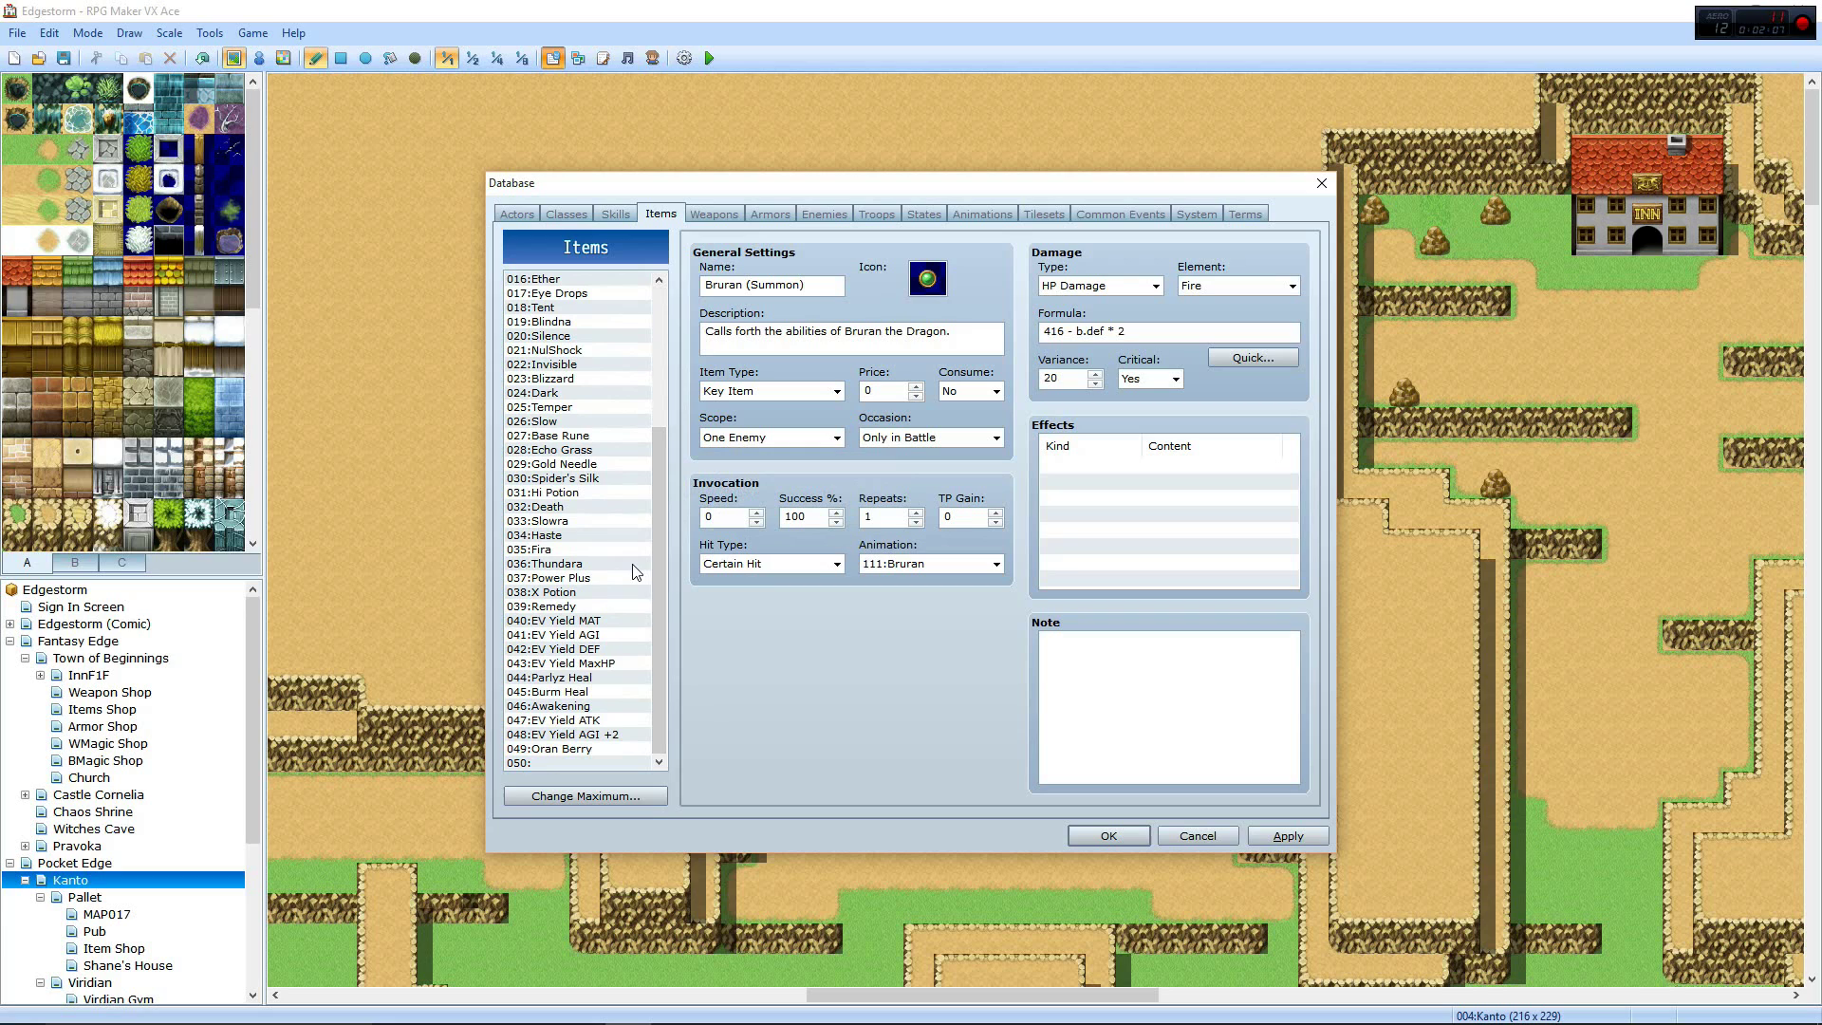
drag(588, 707, 595, 634)
Look over weapons and the Sandshrew (W) and Yellow Tunic armors, then select the Black Mage class
click(713, 214)
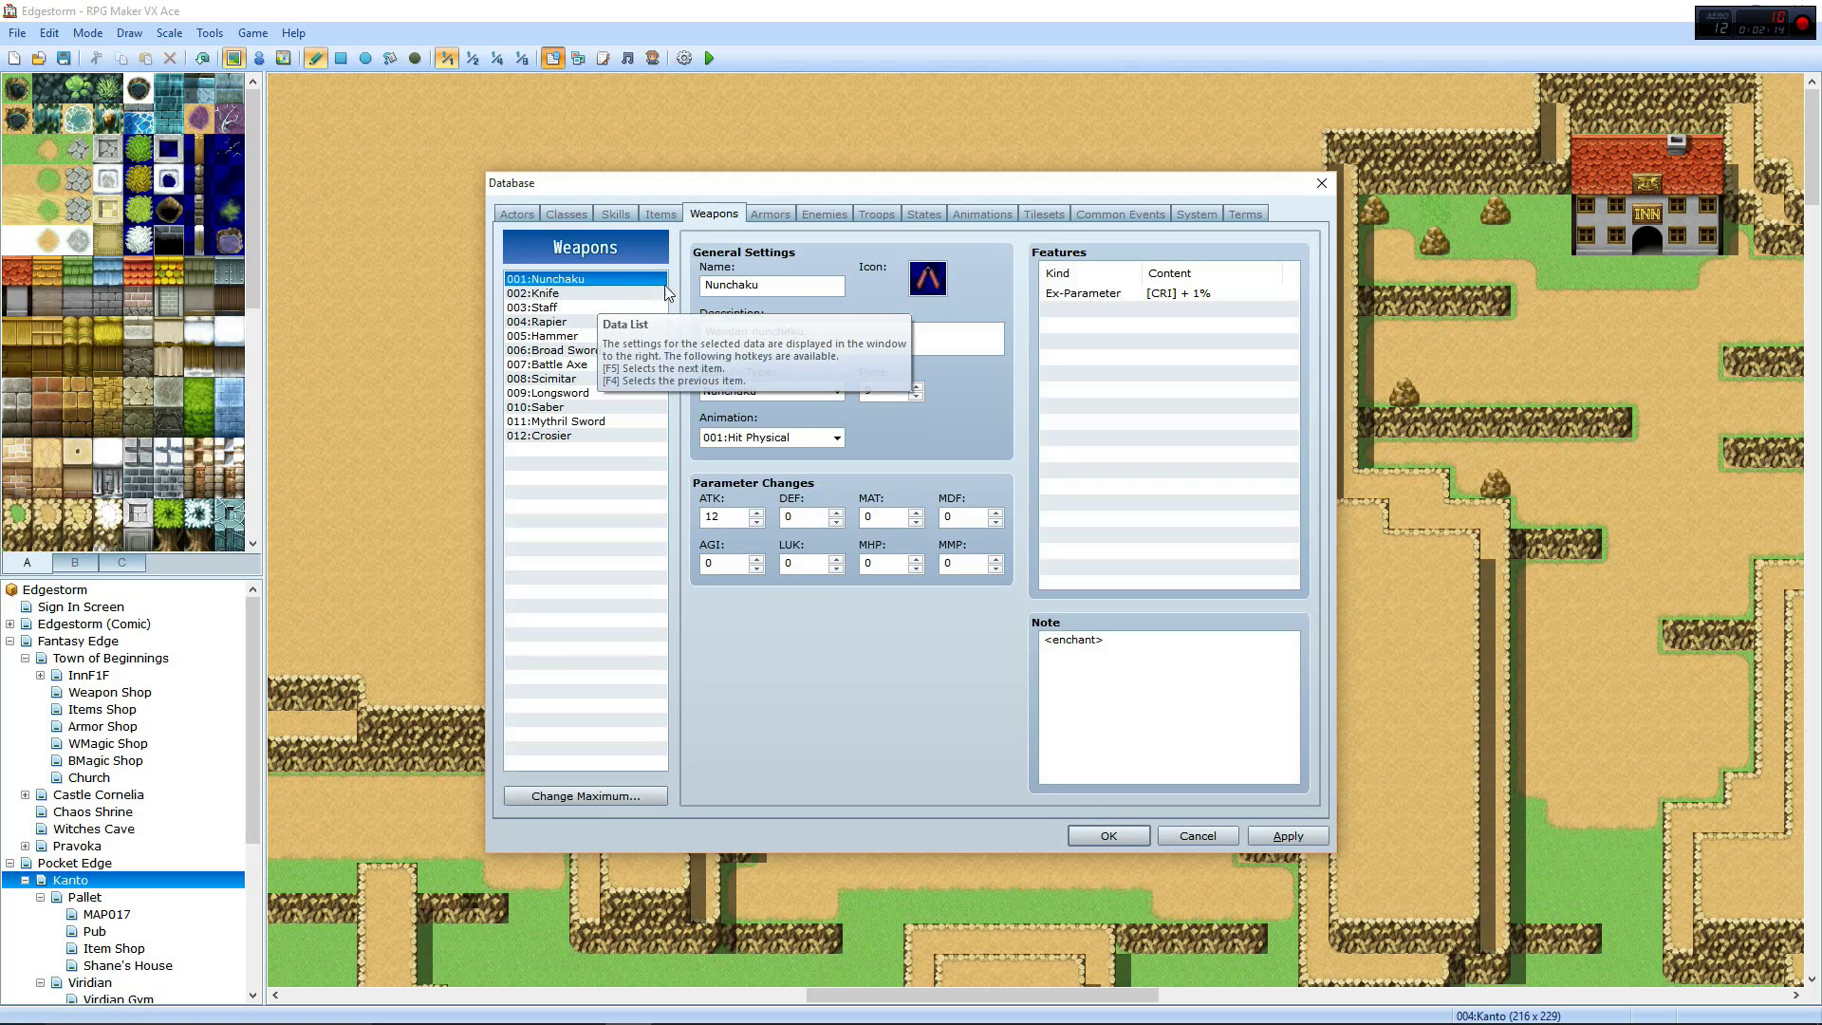
click(770, 215)
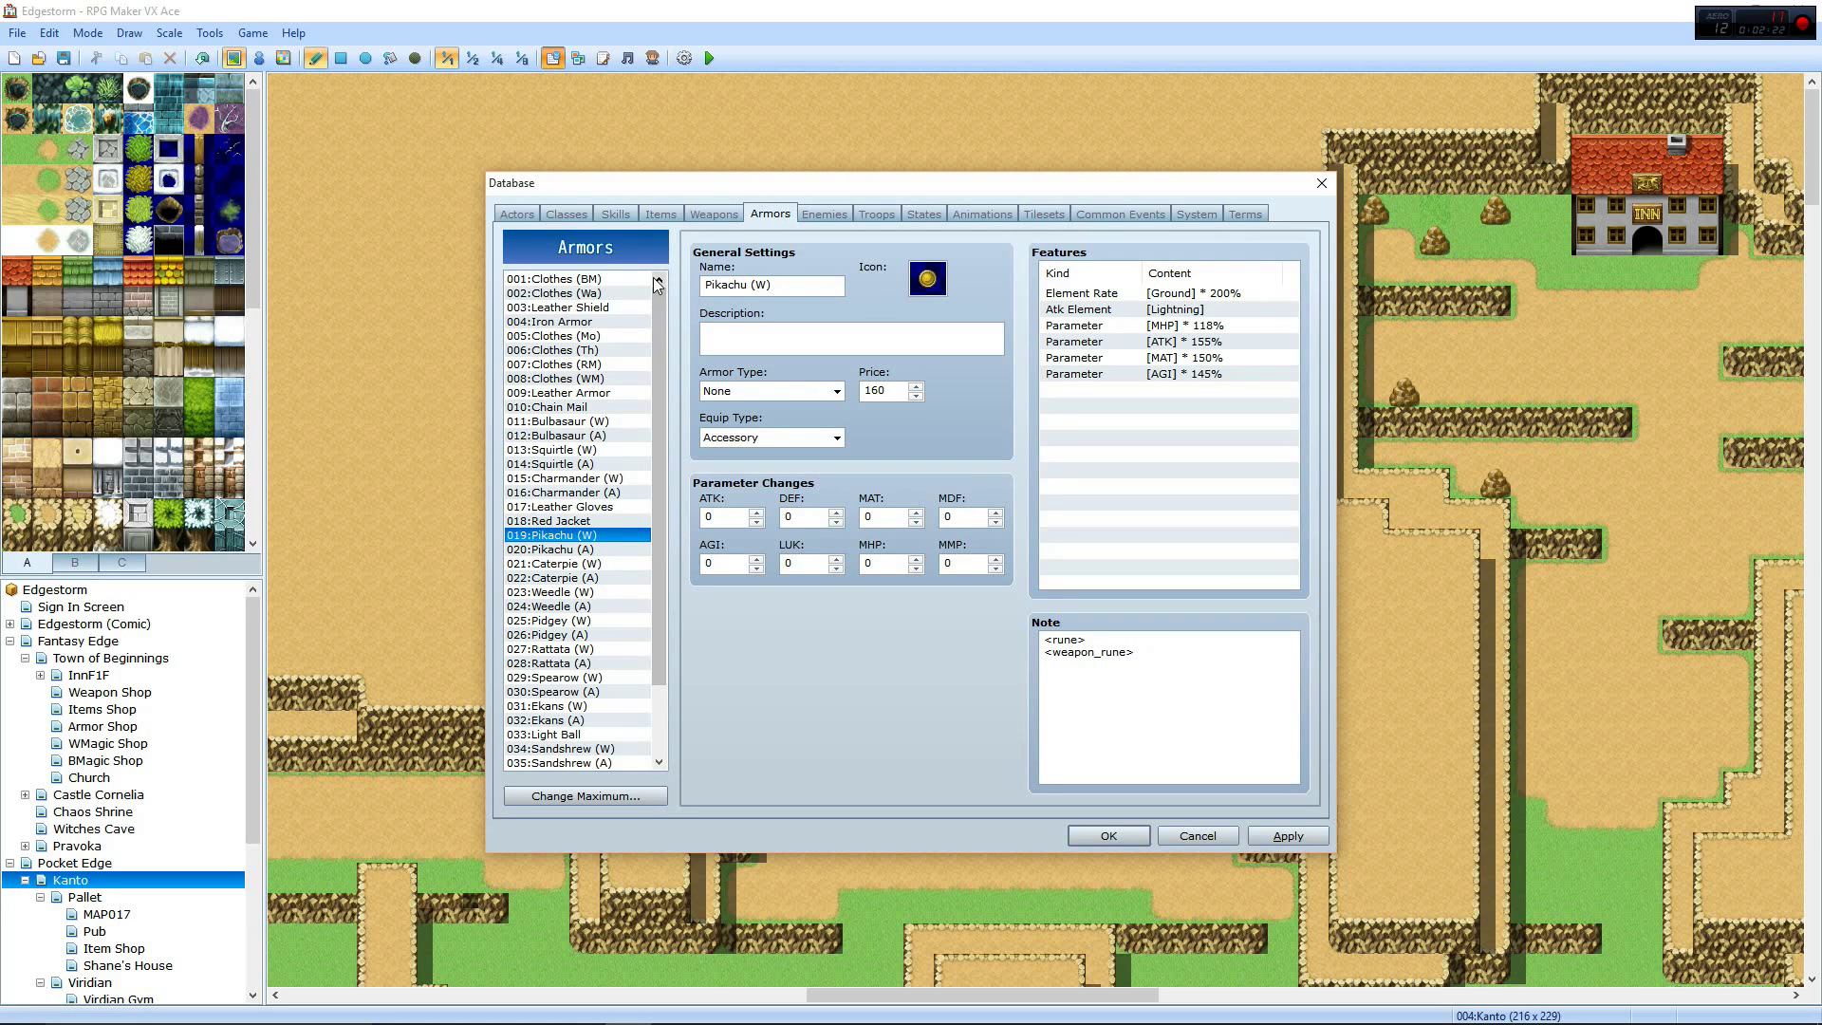
drag(656, 307, 664, 415)
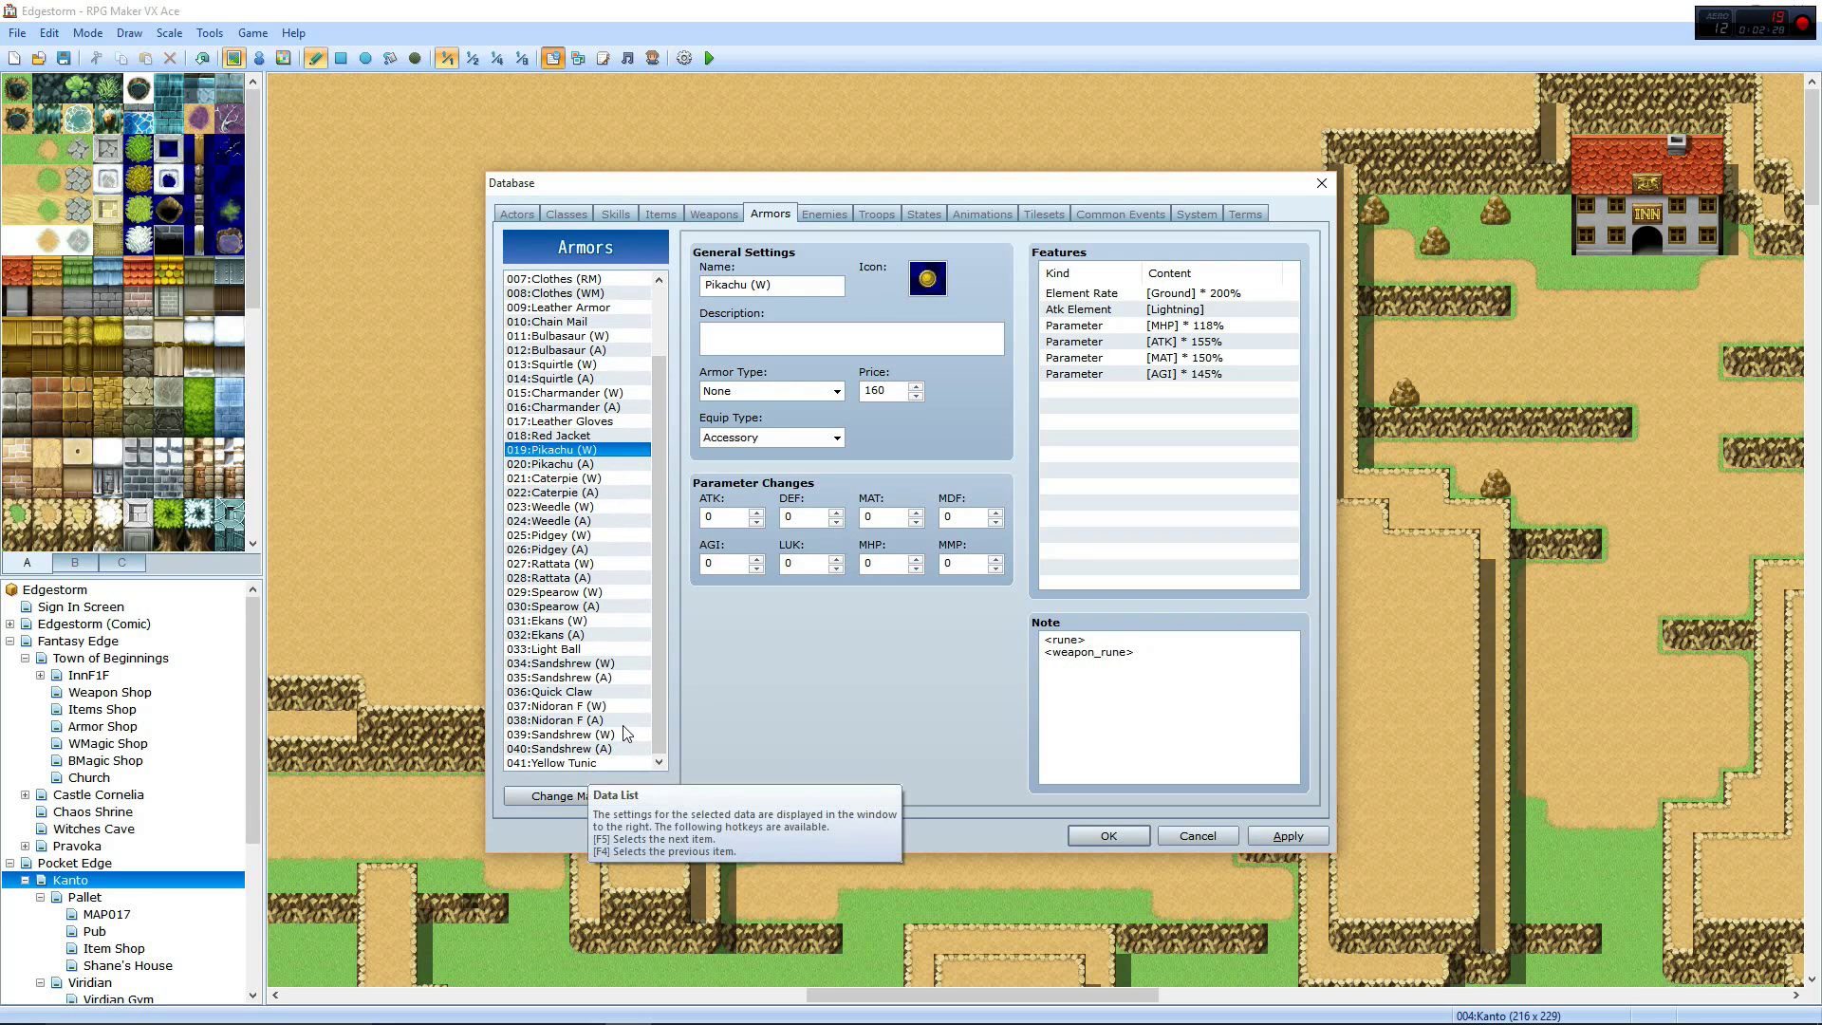
click(612, 663)
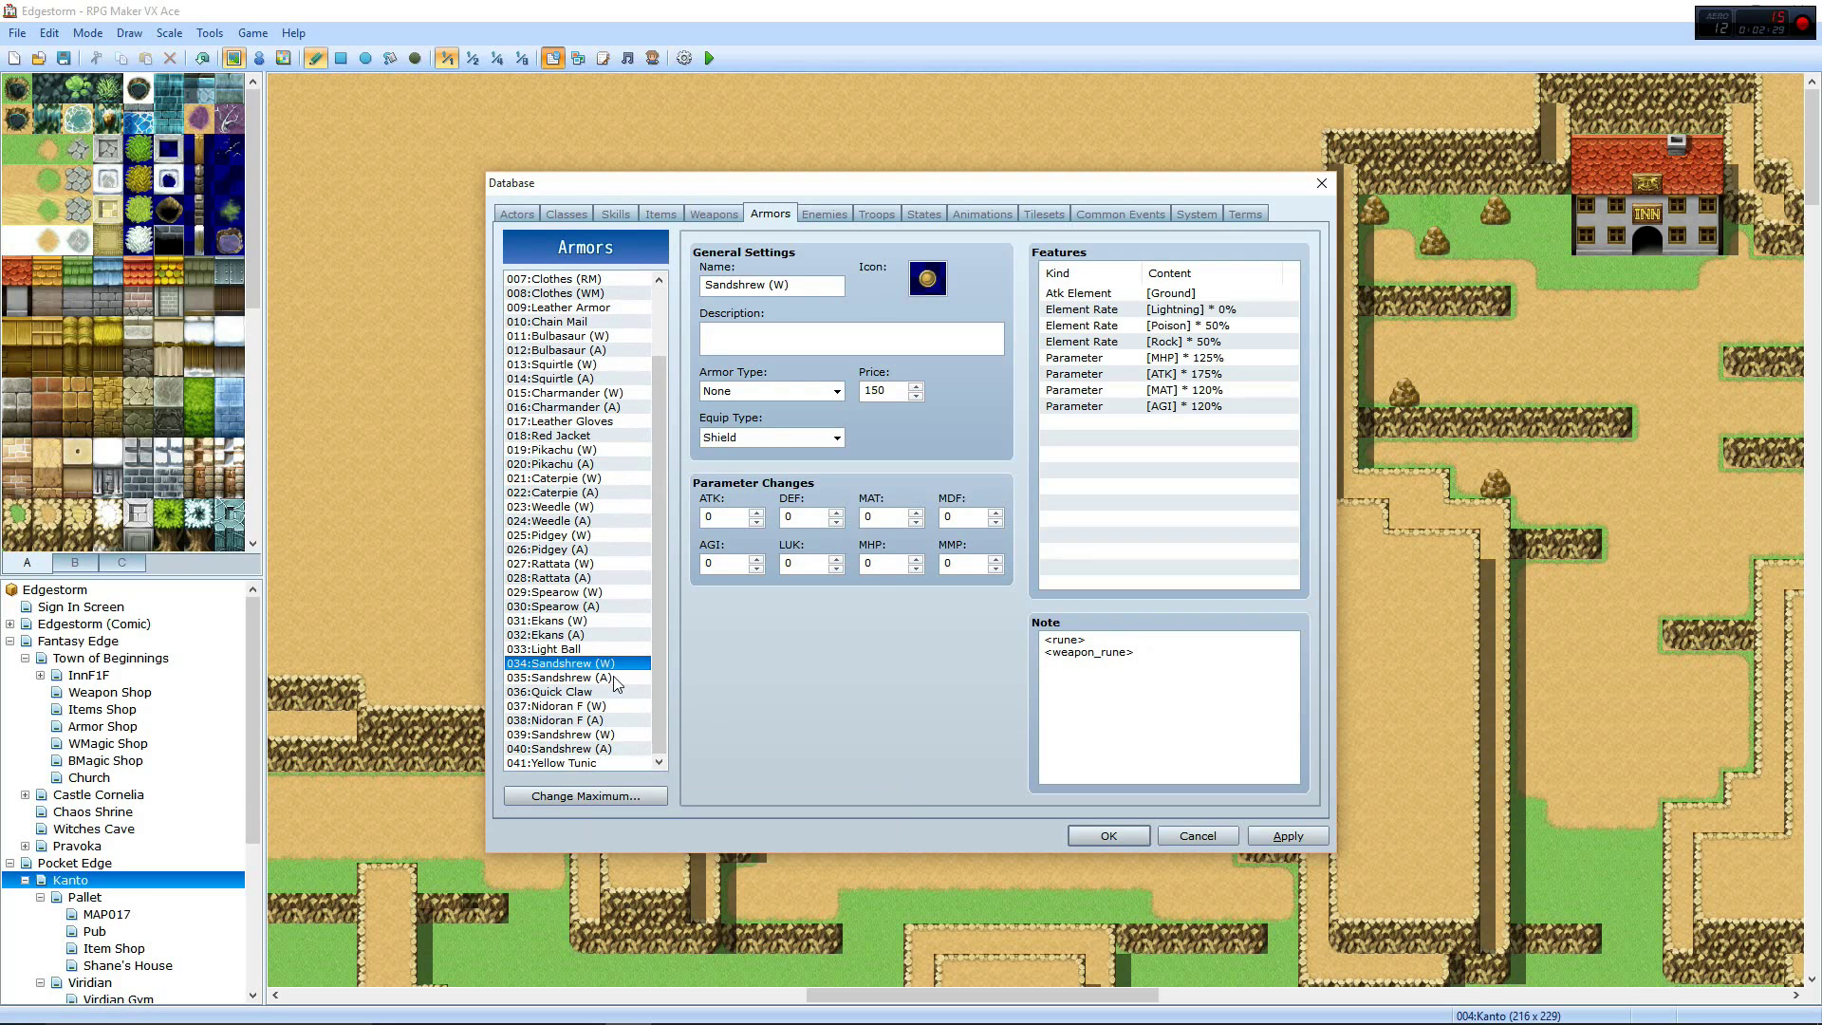
click(612, 765)
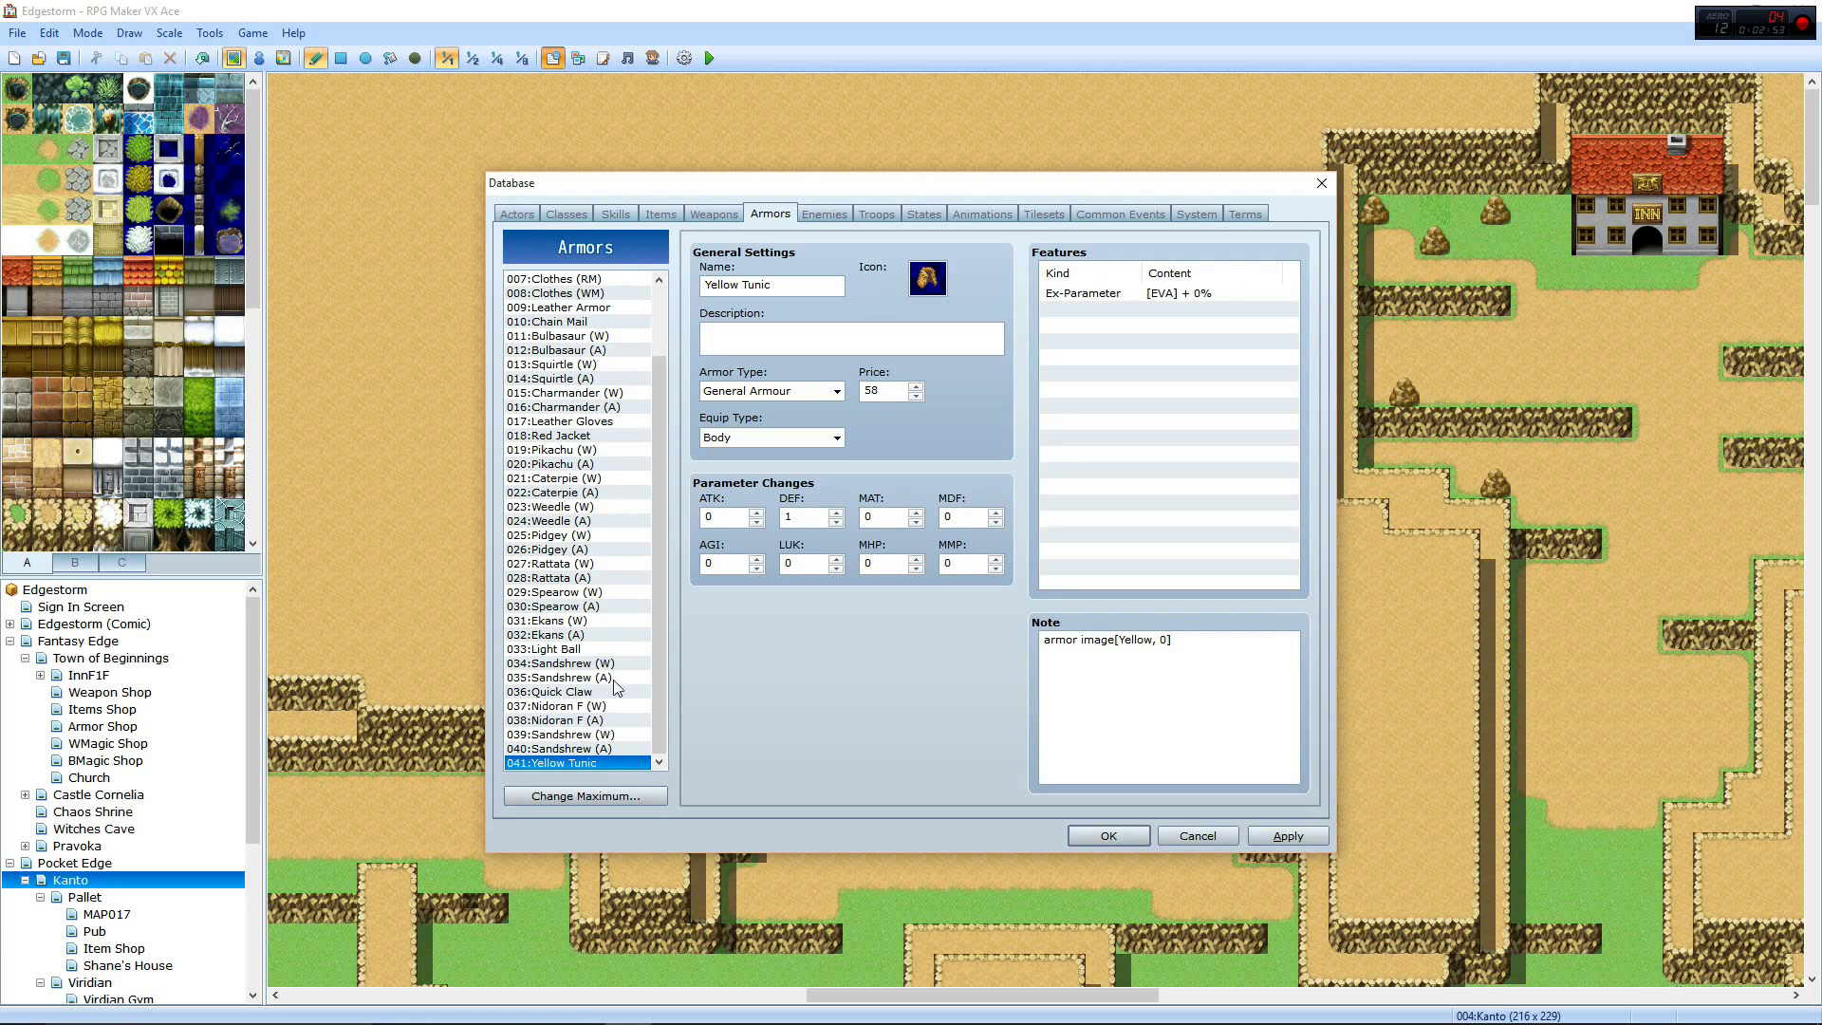
click(566, 213)
click(597, 294)
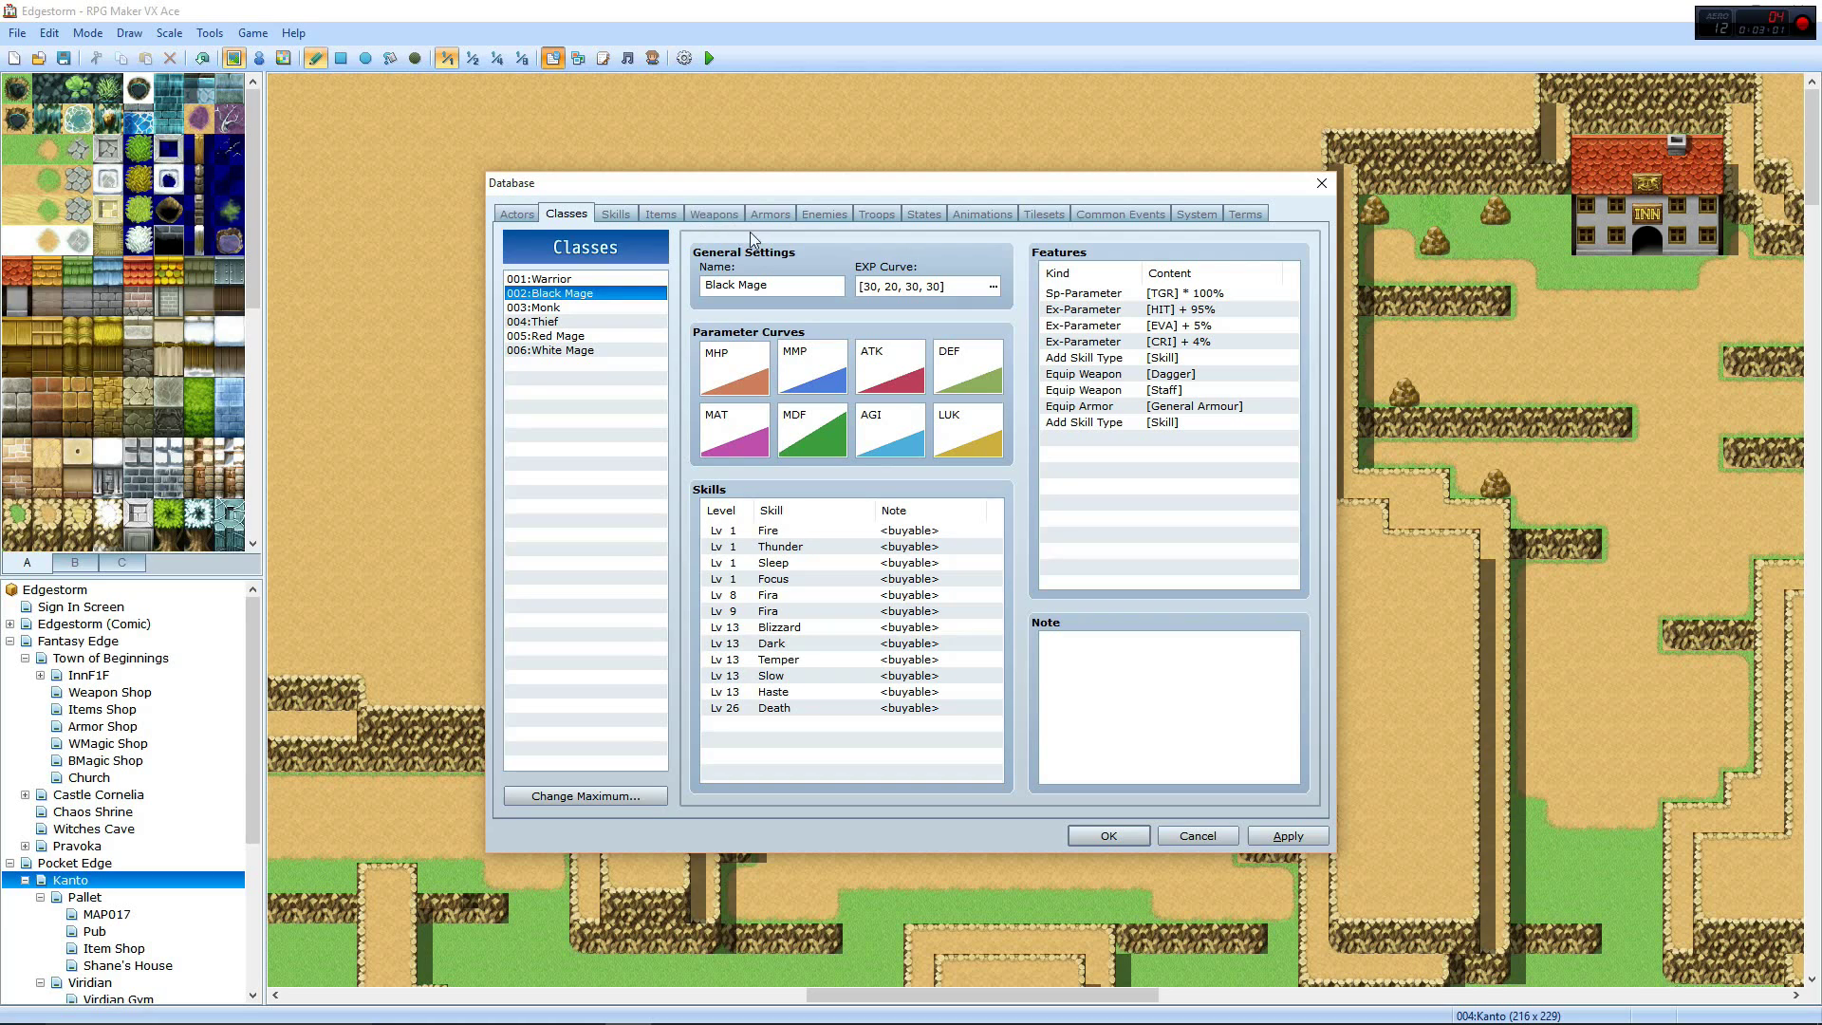
Switch the Database to the Weapons list, showing Nunchaku's CRI + 1% feature
click(725, 213)
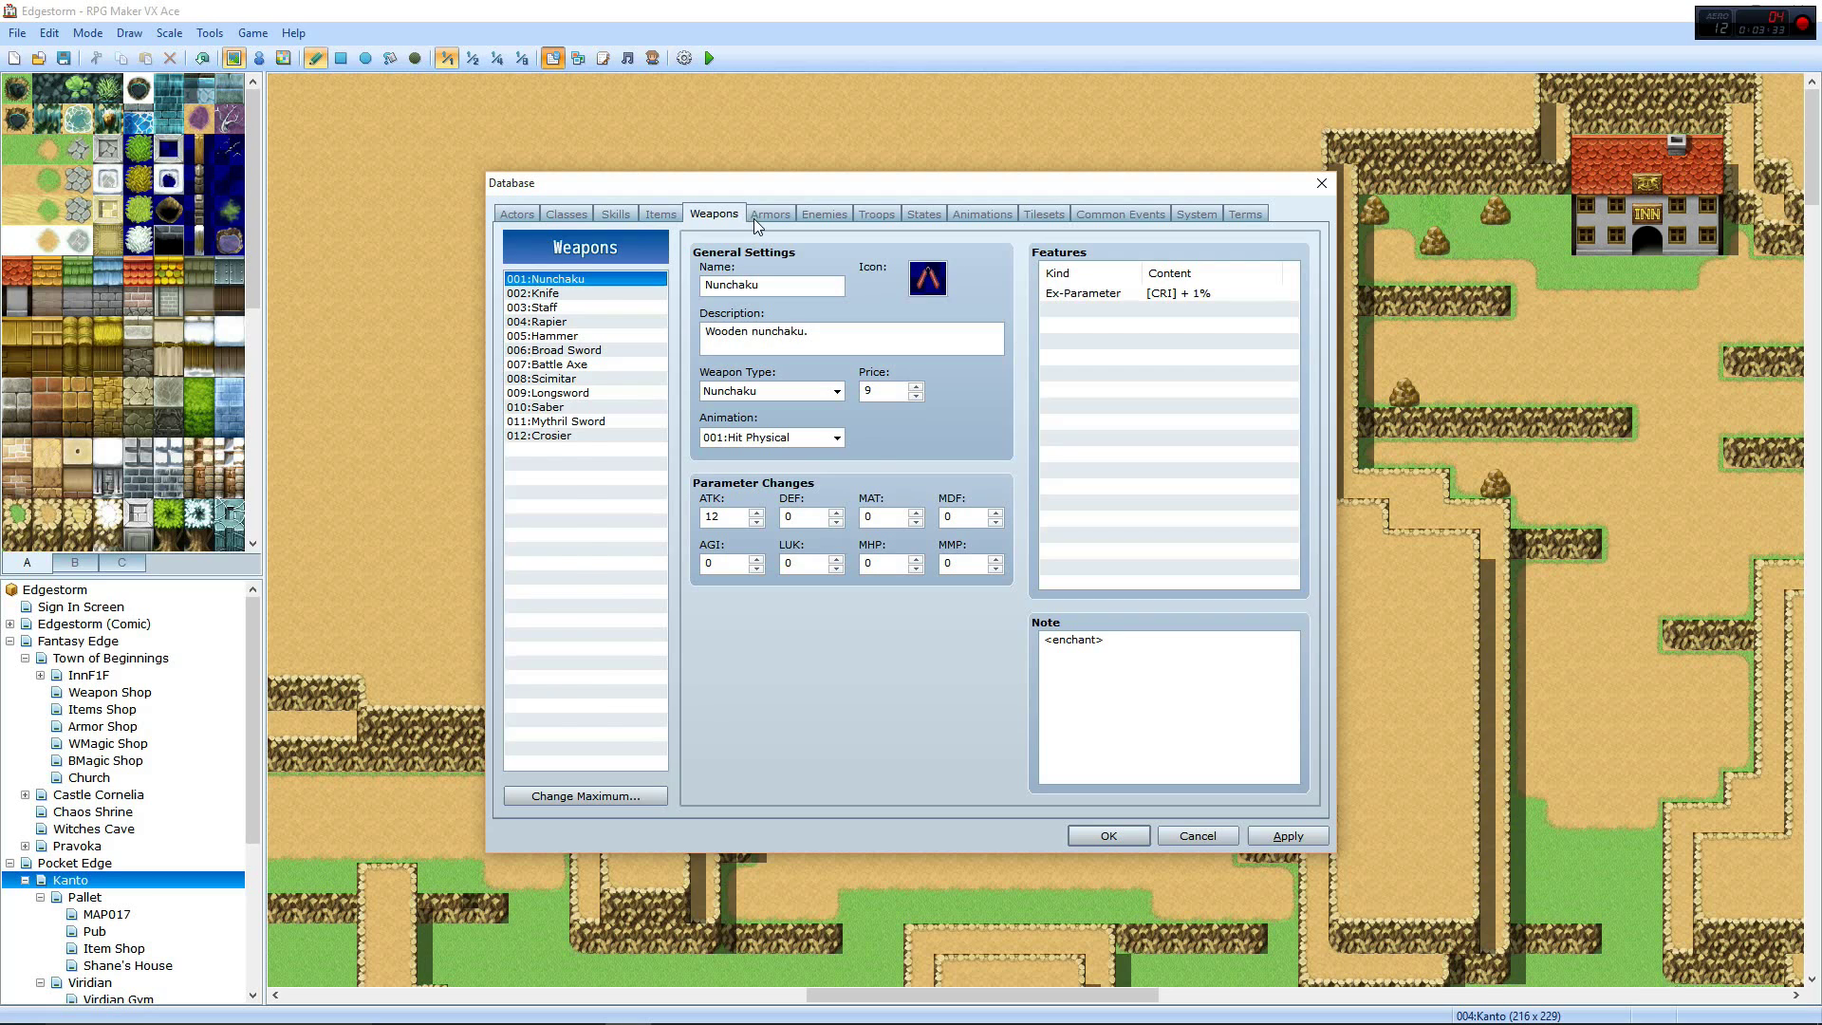
Open the Enemies list and browse the Vampire and Nidoran F stats
click(764, 216)
click(823, 215)
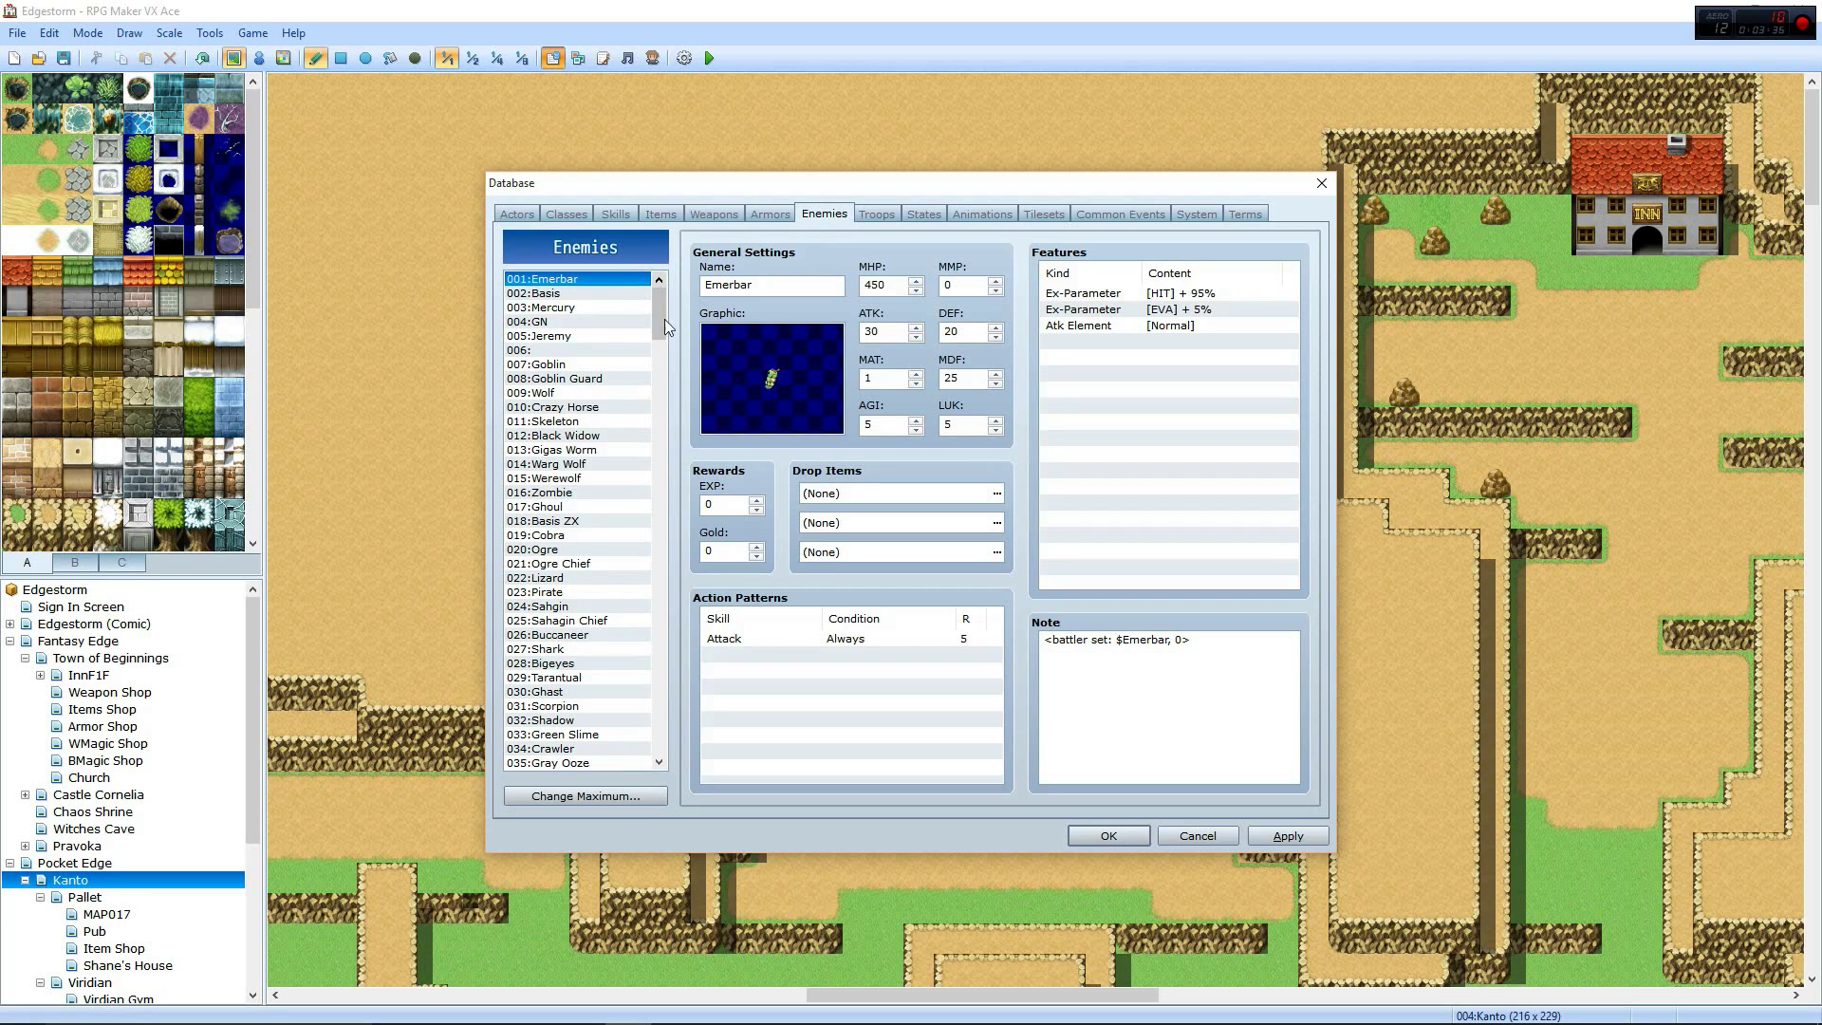
click(661, 393)
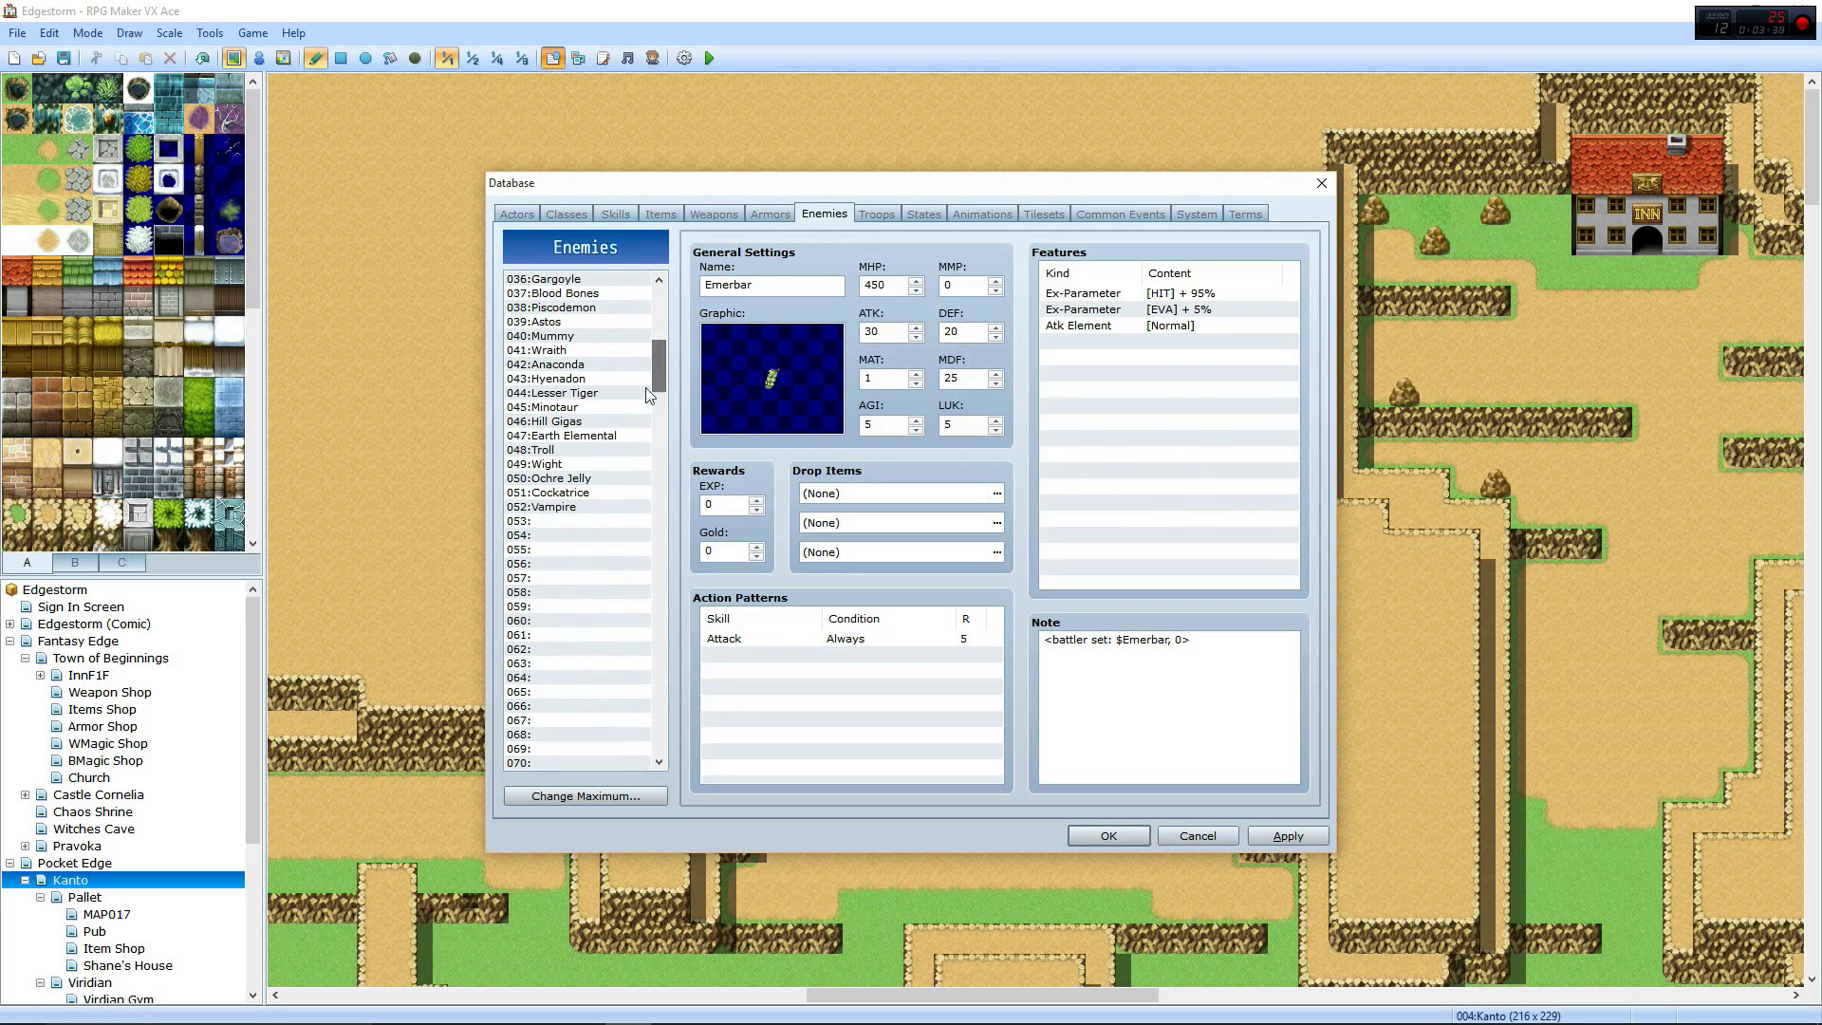
drag(631, 434, 622, 513)
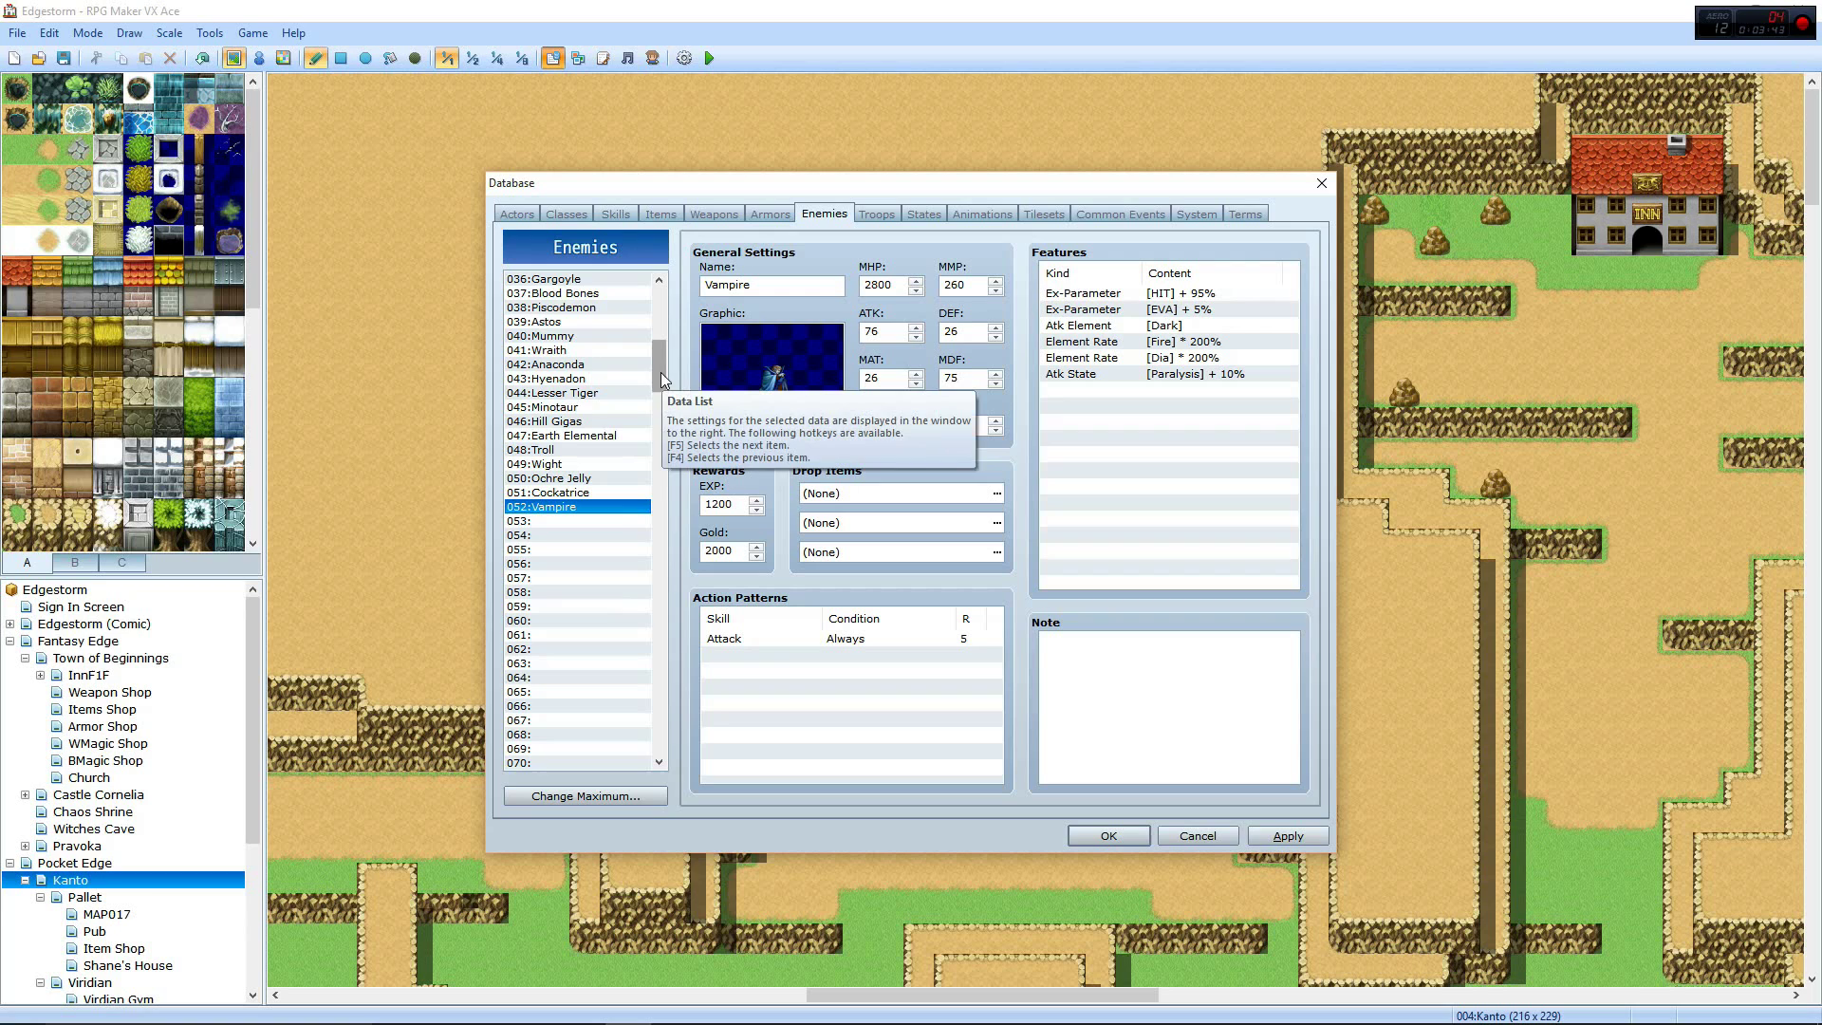
drag(661, 372, 674, 606)
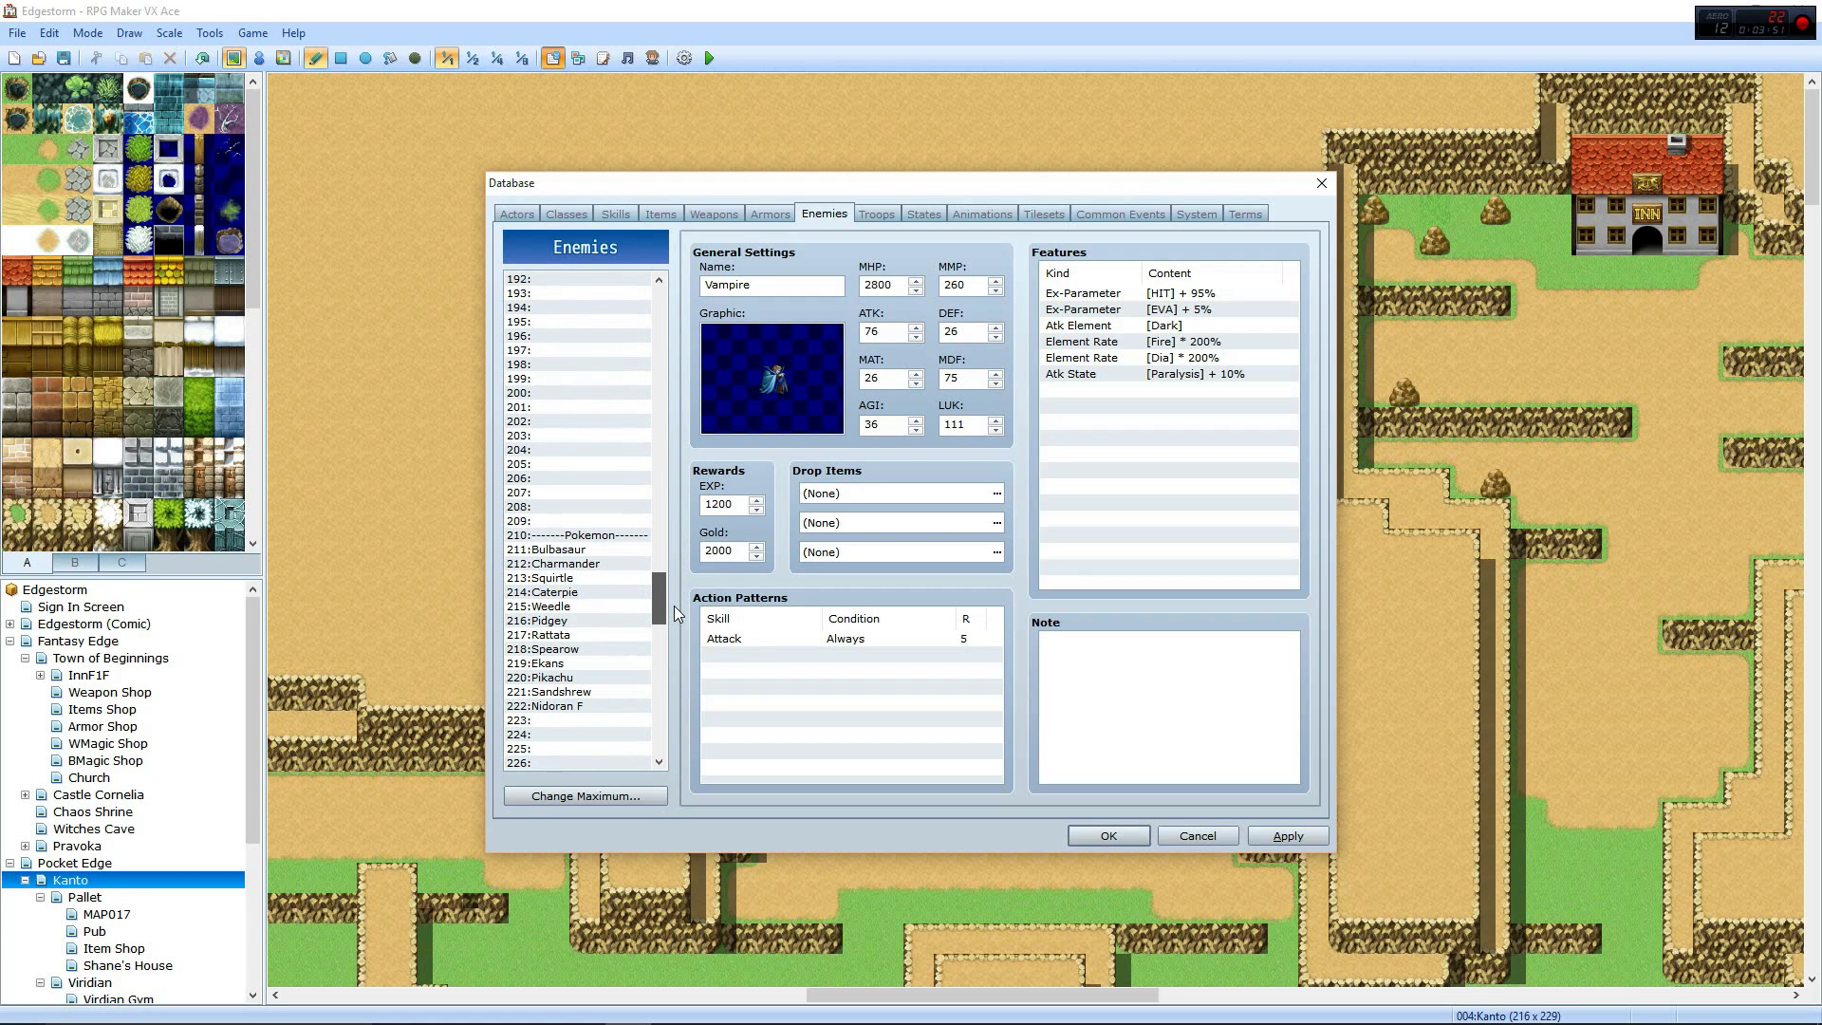
drag(638, 567, 599, 701)
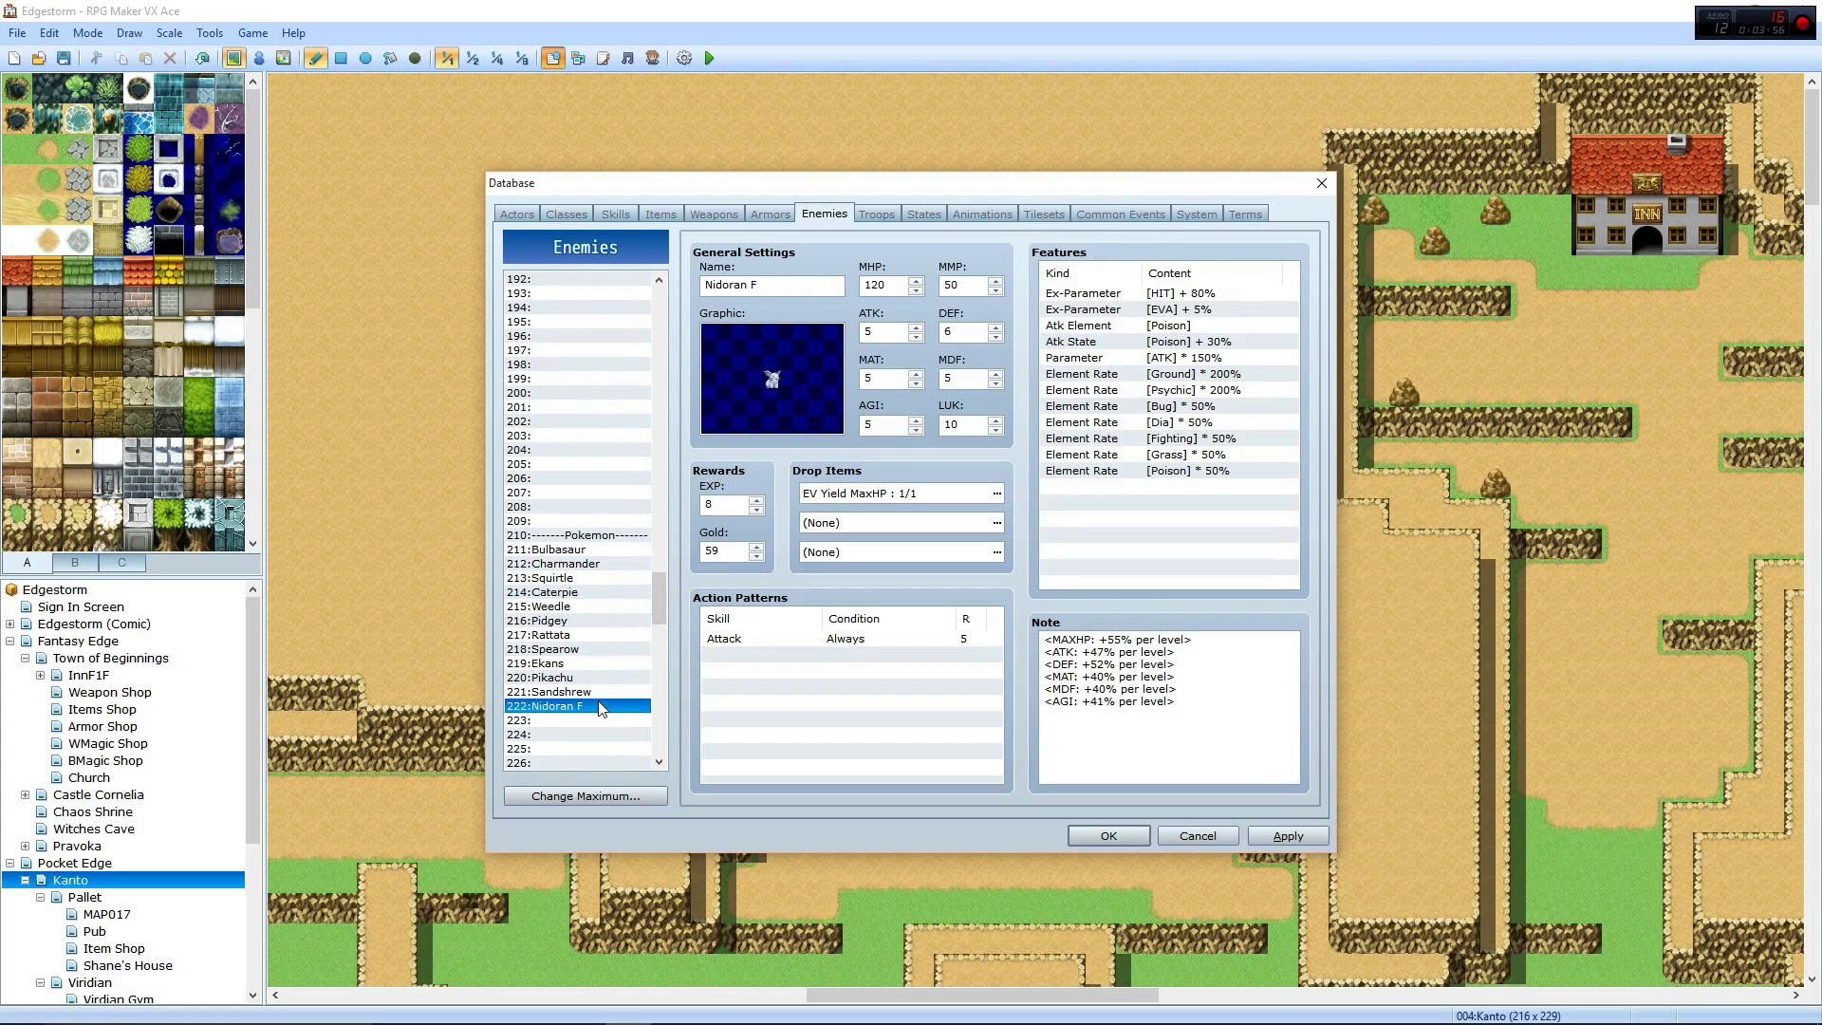
Select Nidoran F's note text, open Ghast, then show the Troops list
key(ctrl+a)
drag(673, 596, 671, 344)
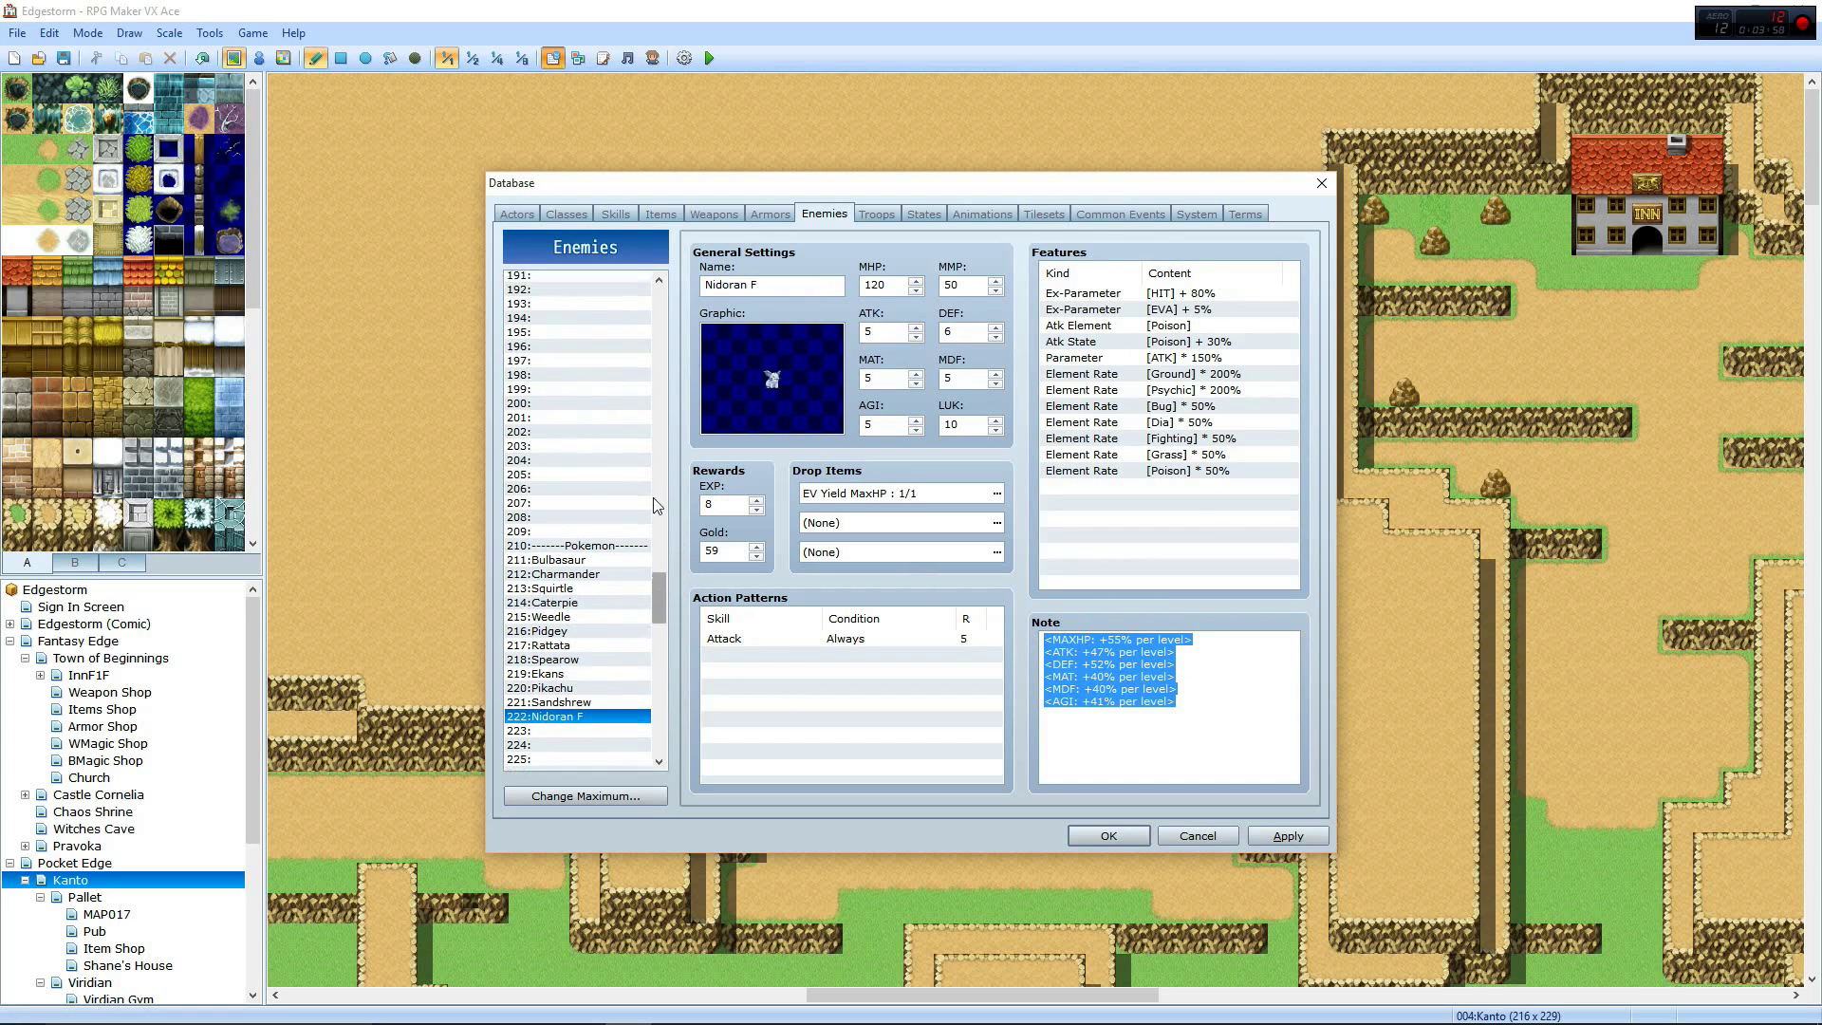
click(578, 406)
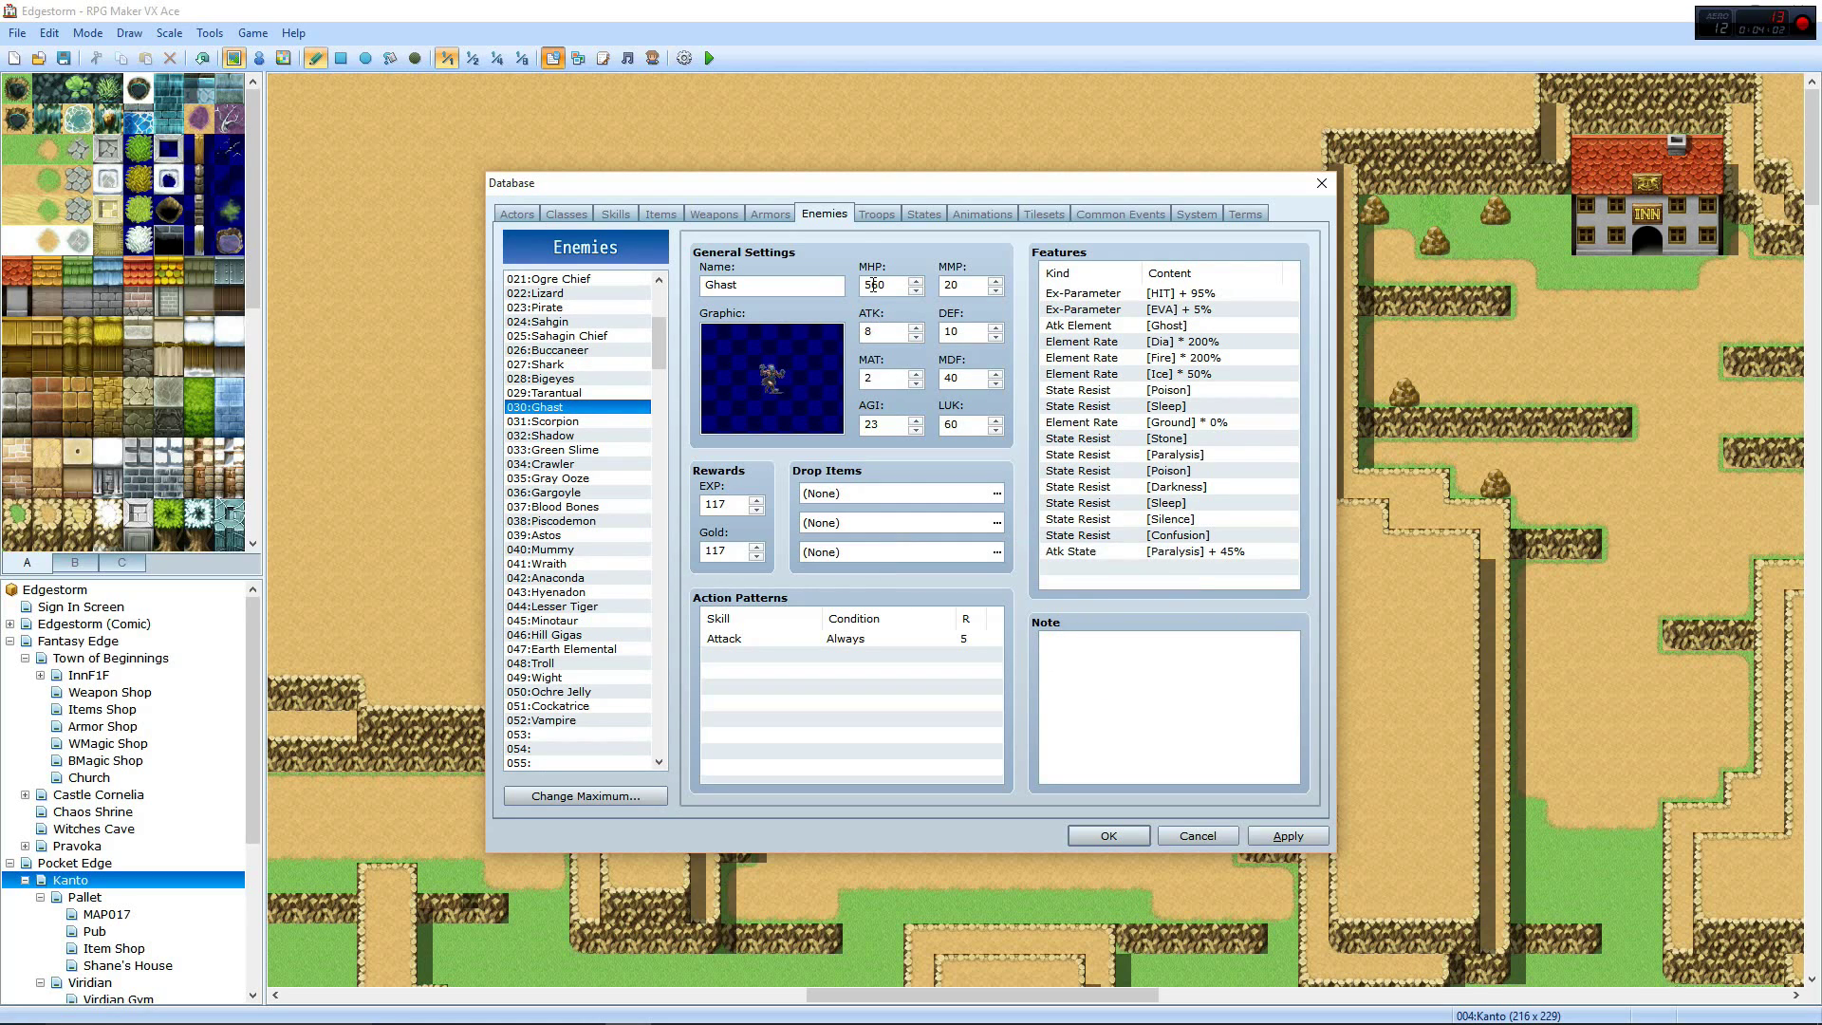
click(874, 215)
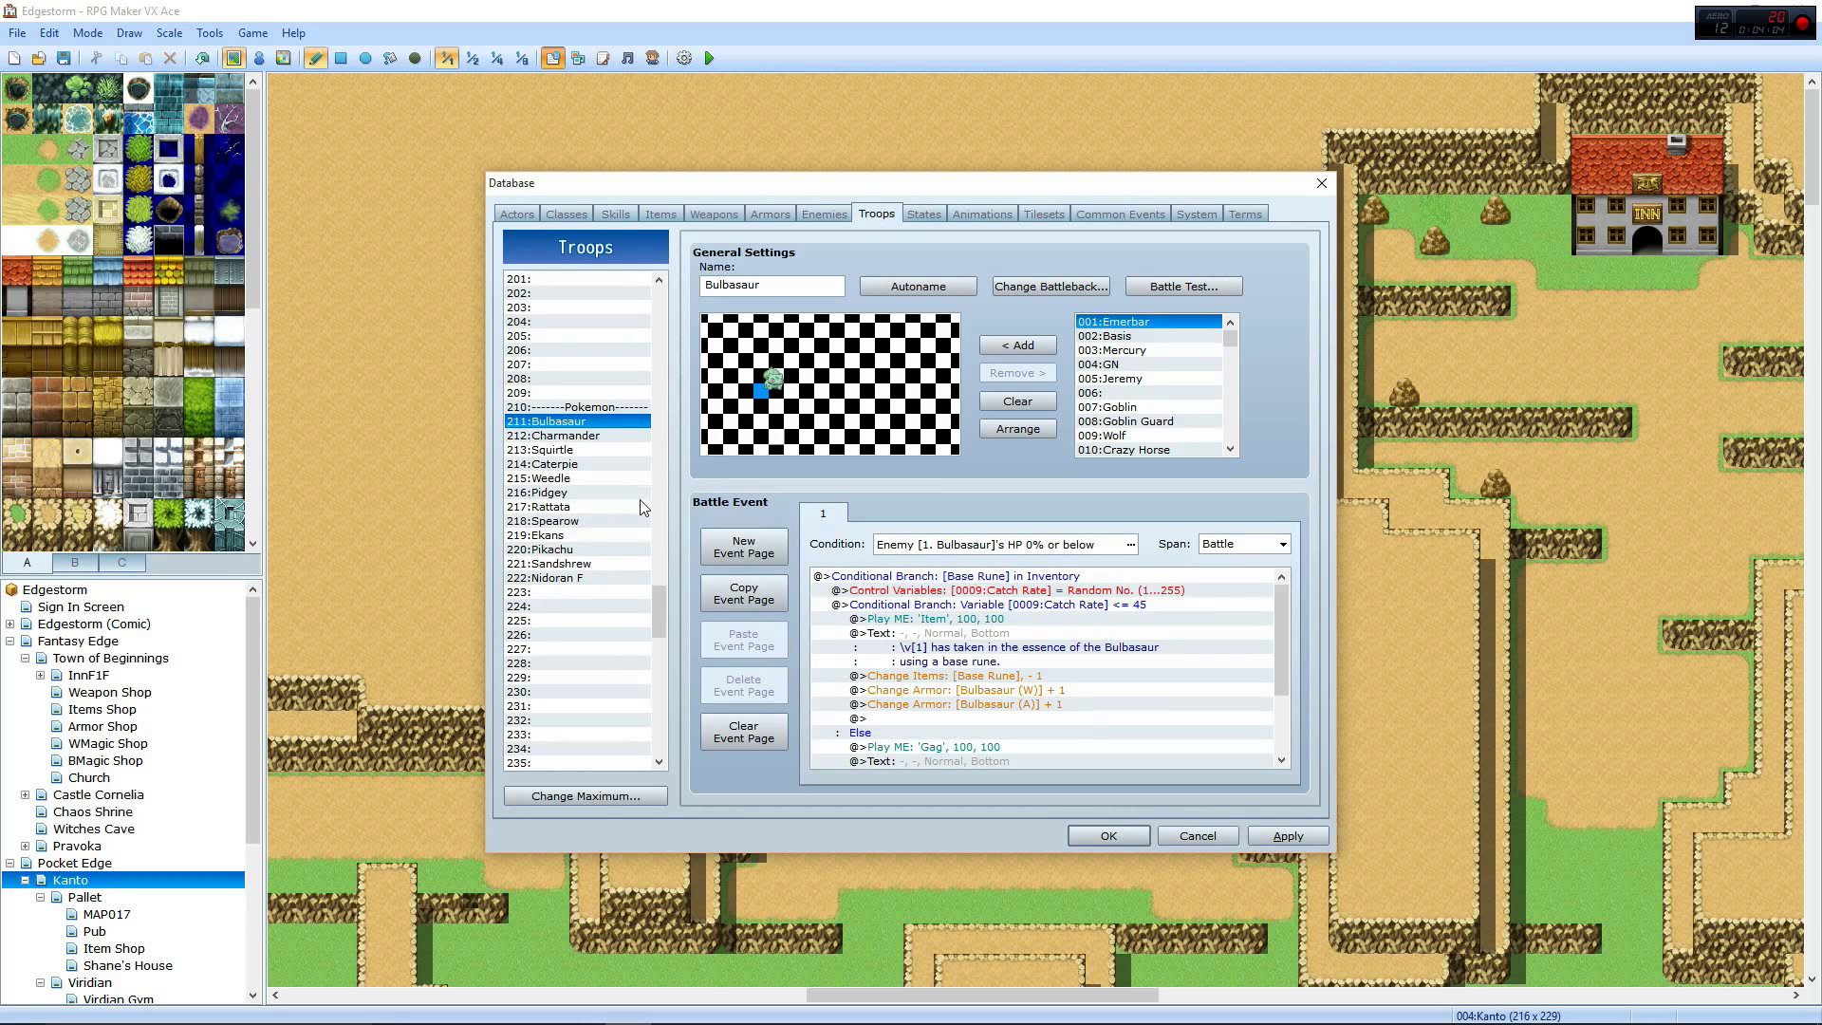
Inspect the Bulbasaur event's Base Rune branch, catch-rate variable and armor change commands
click(1014, 576)
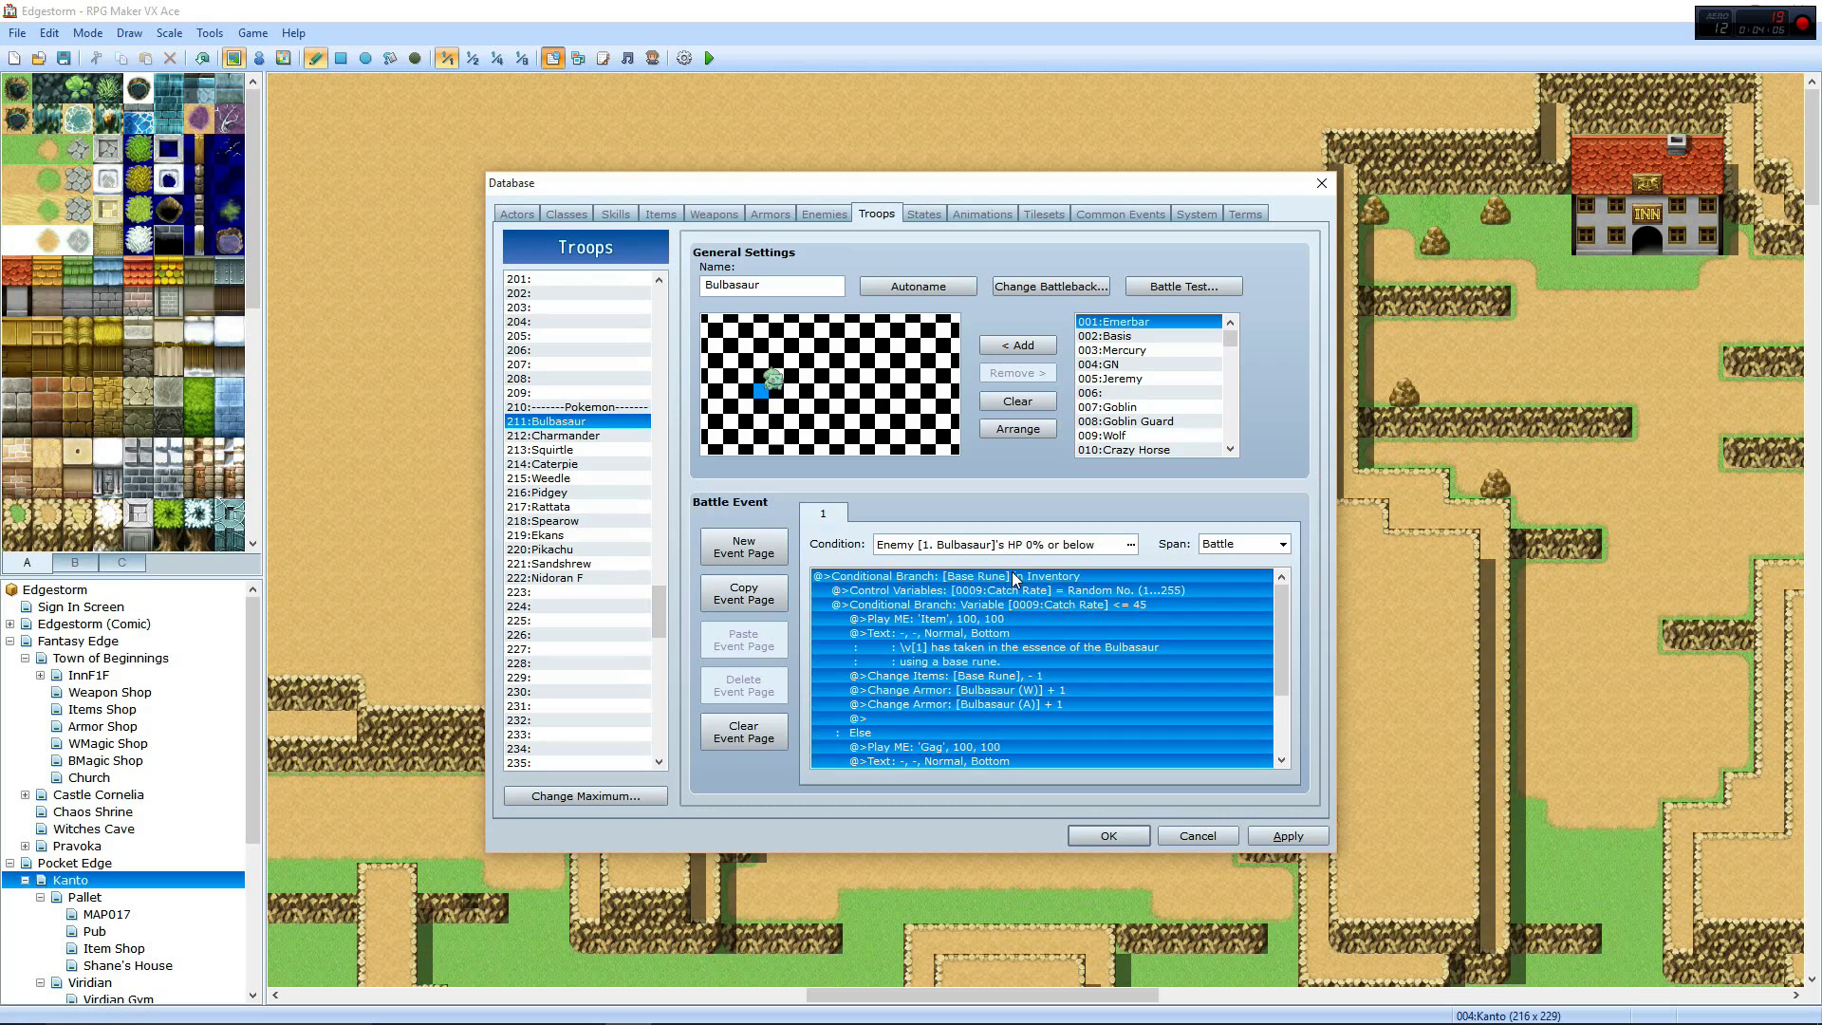
click(1139, 595)
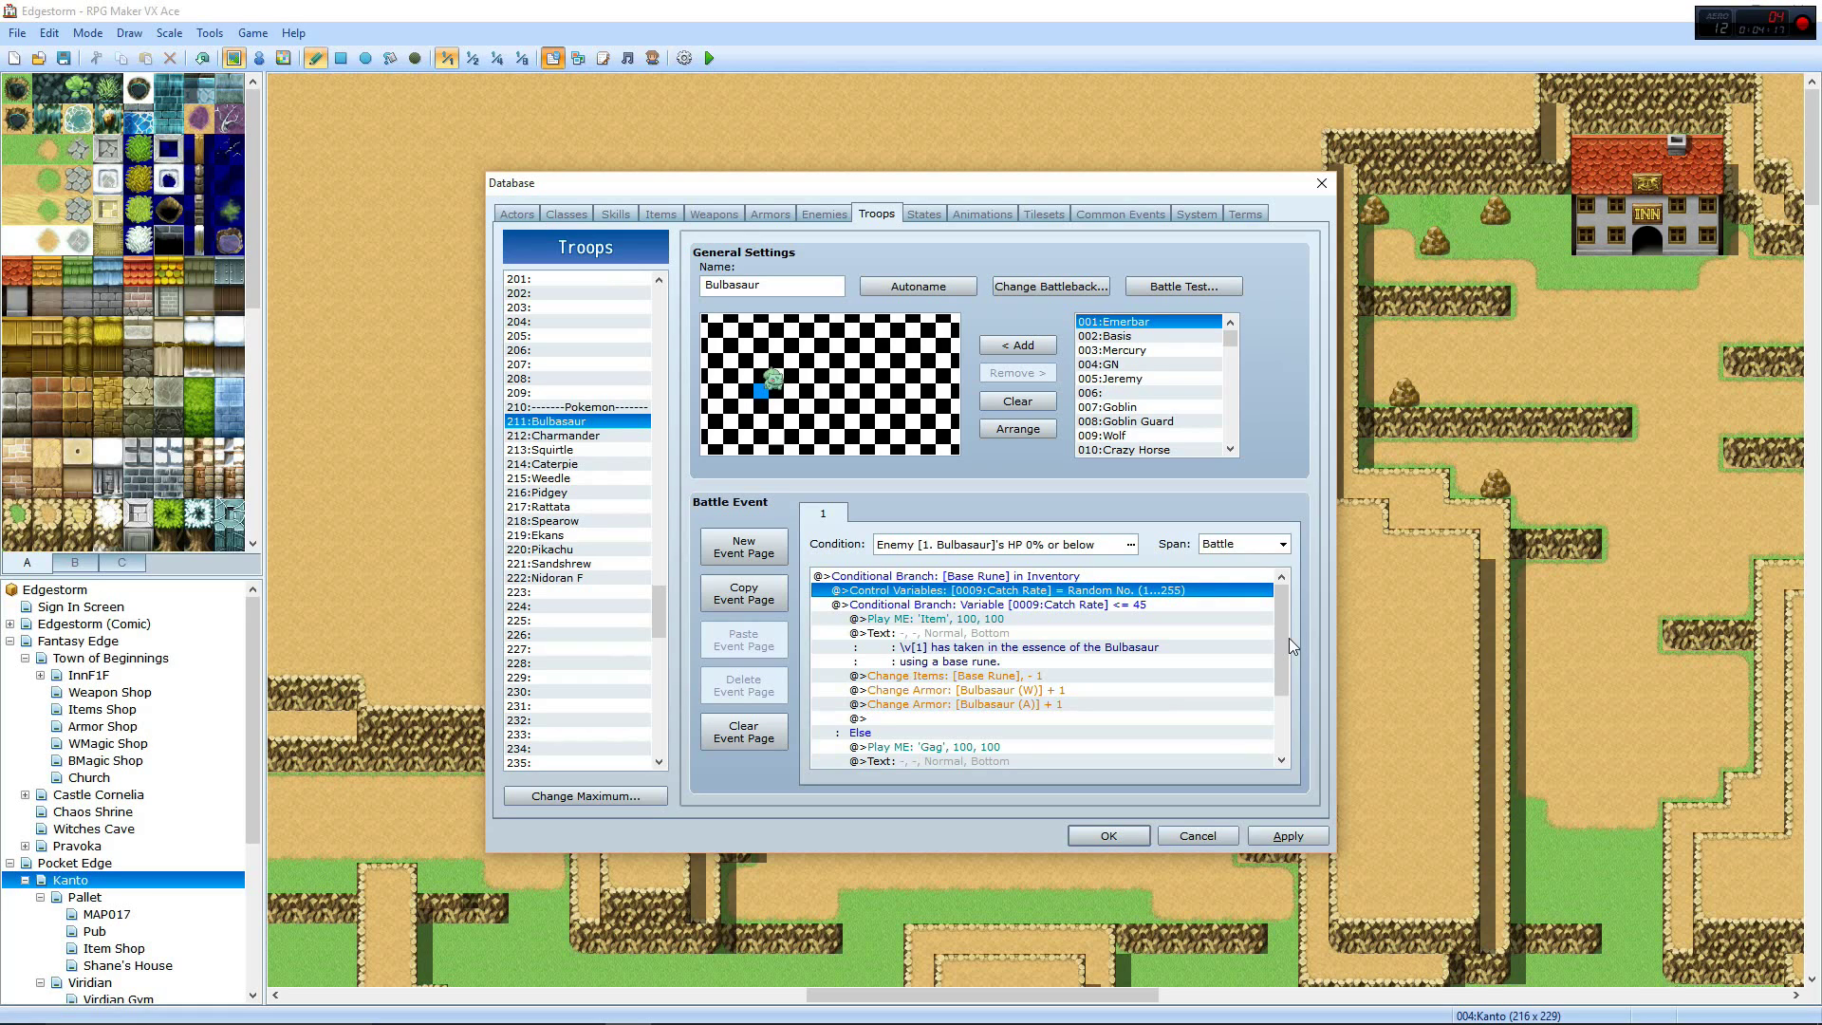
click(1050, 692)
click(1052, 704)
scroll(1091, 697, down, 3)
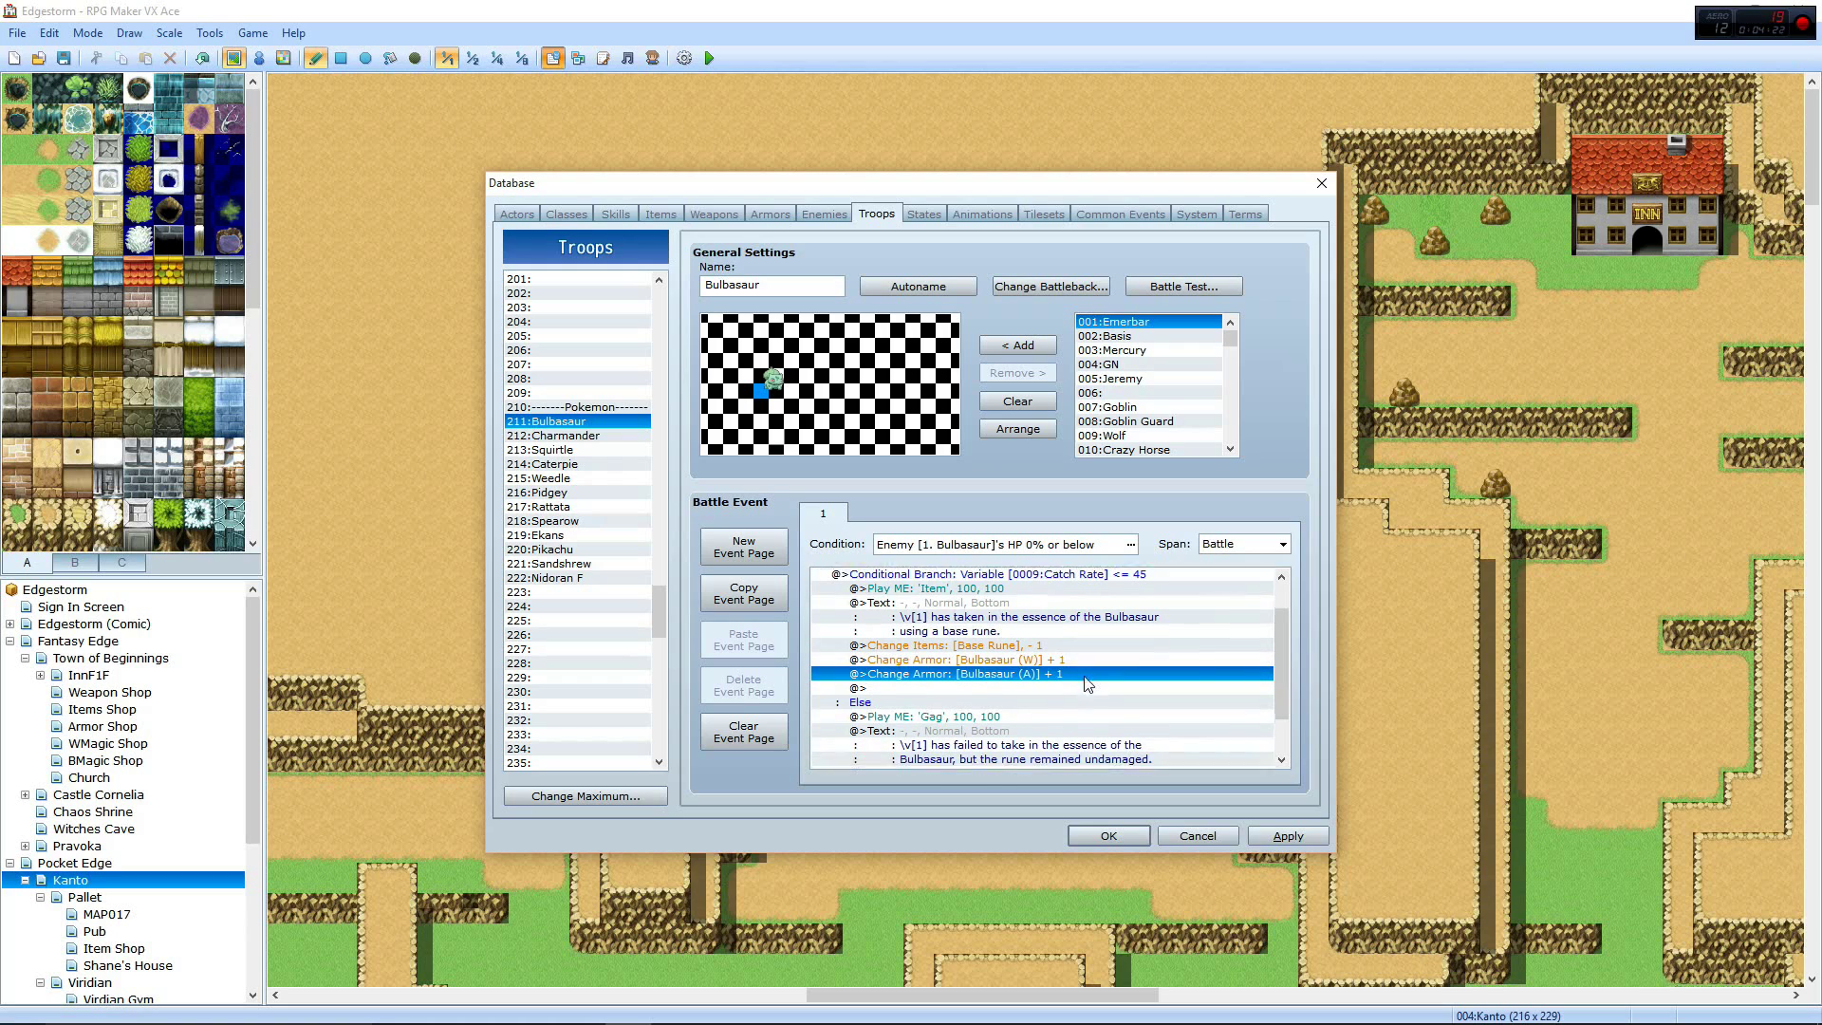
scroll(1118, 692, up, 3)
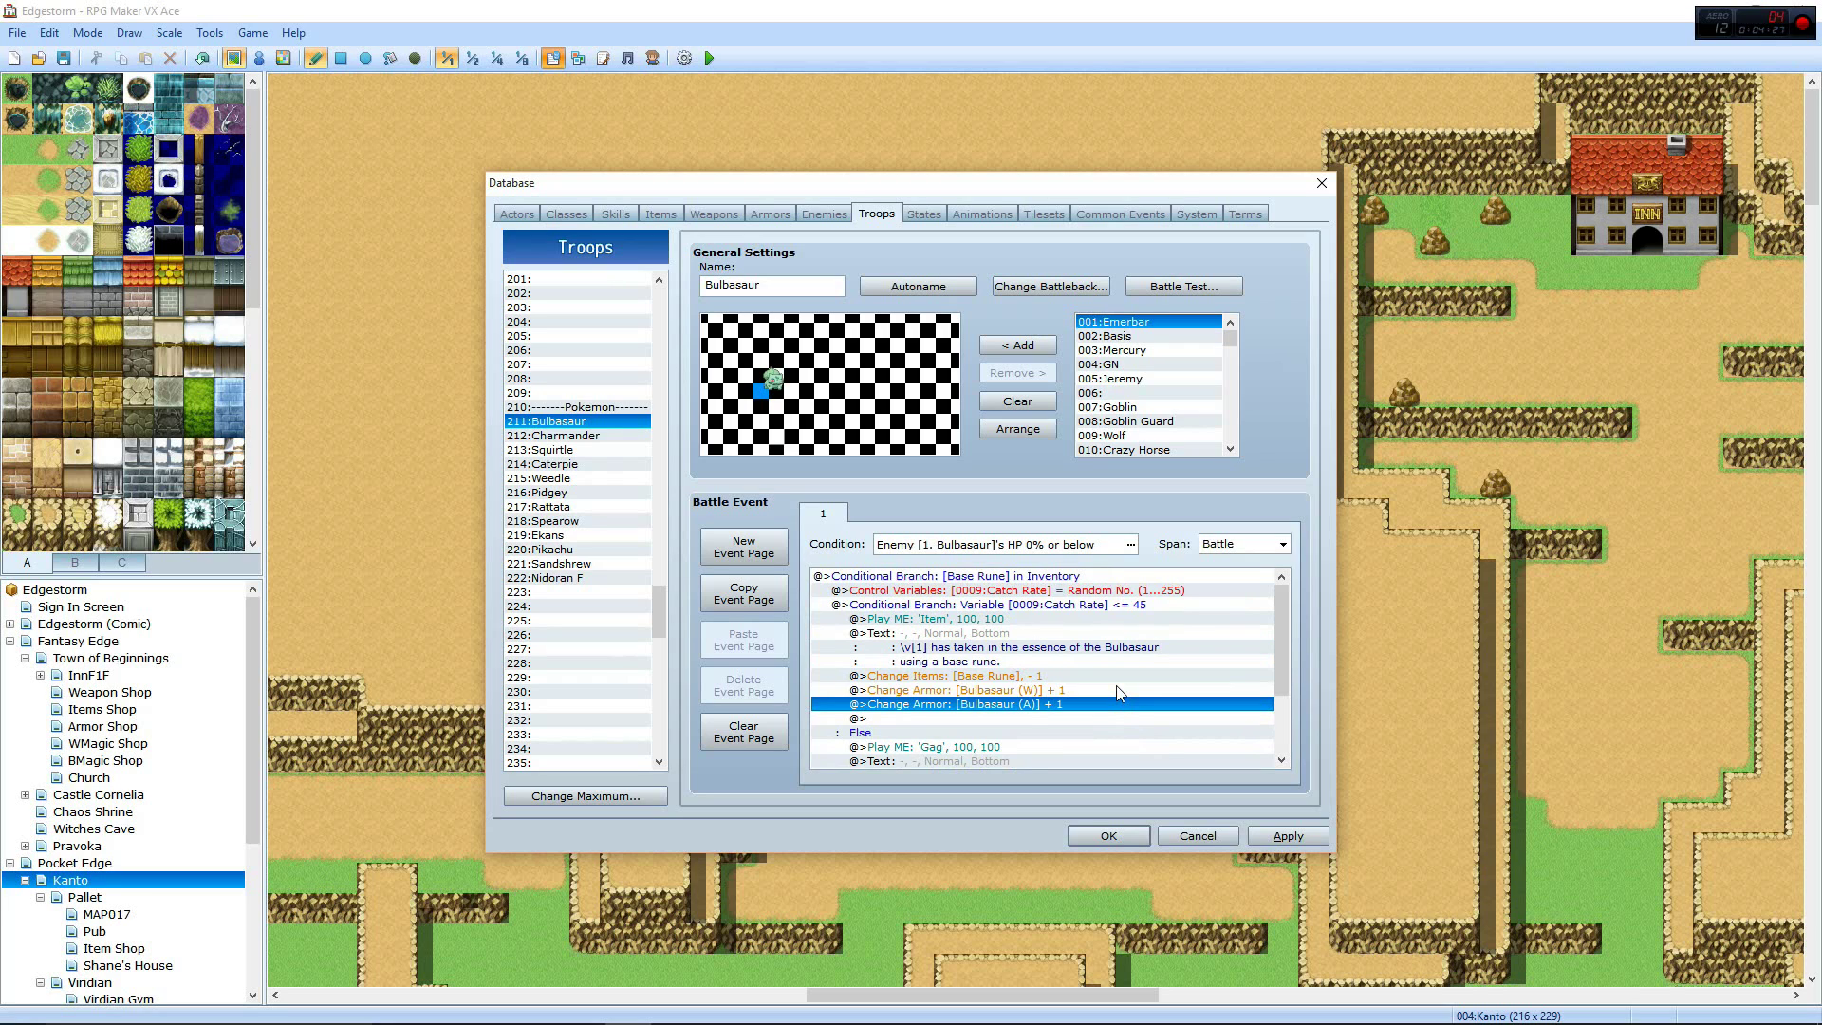
Look through the States list and select 004 Protect
click(926, 214)
mouse_move(569, 292)
mouse_down()
mouse_move(626, 565)
mouse_move(588, 449)
mouse_up()
click(581, 322)
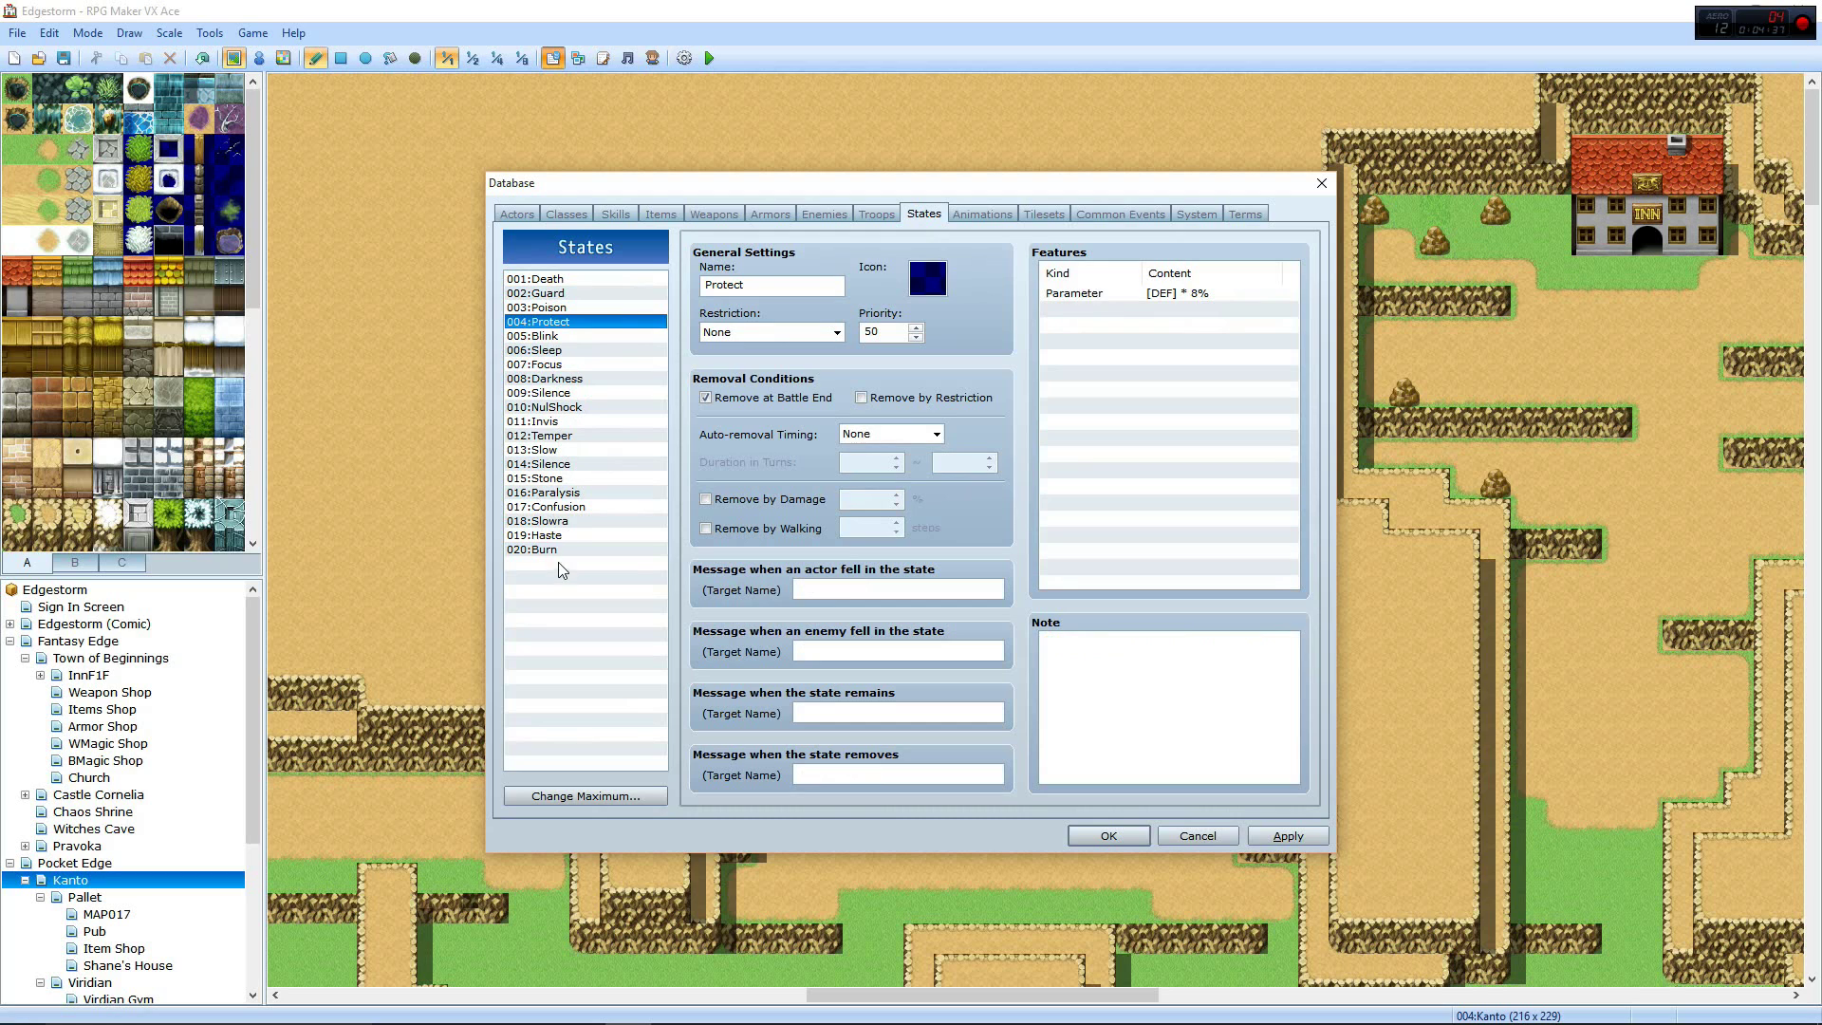
Glance at the Burn state, then page through Animations and Tilesets to Common Events
click(586, 550)
click(980, 215)
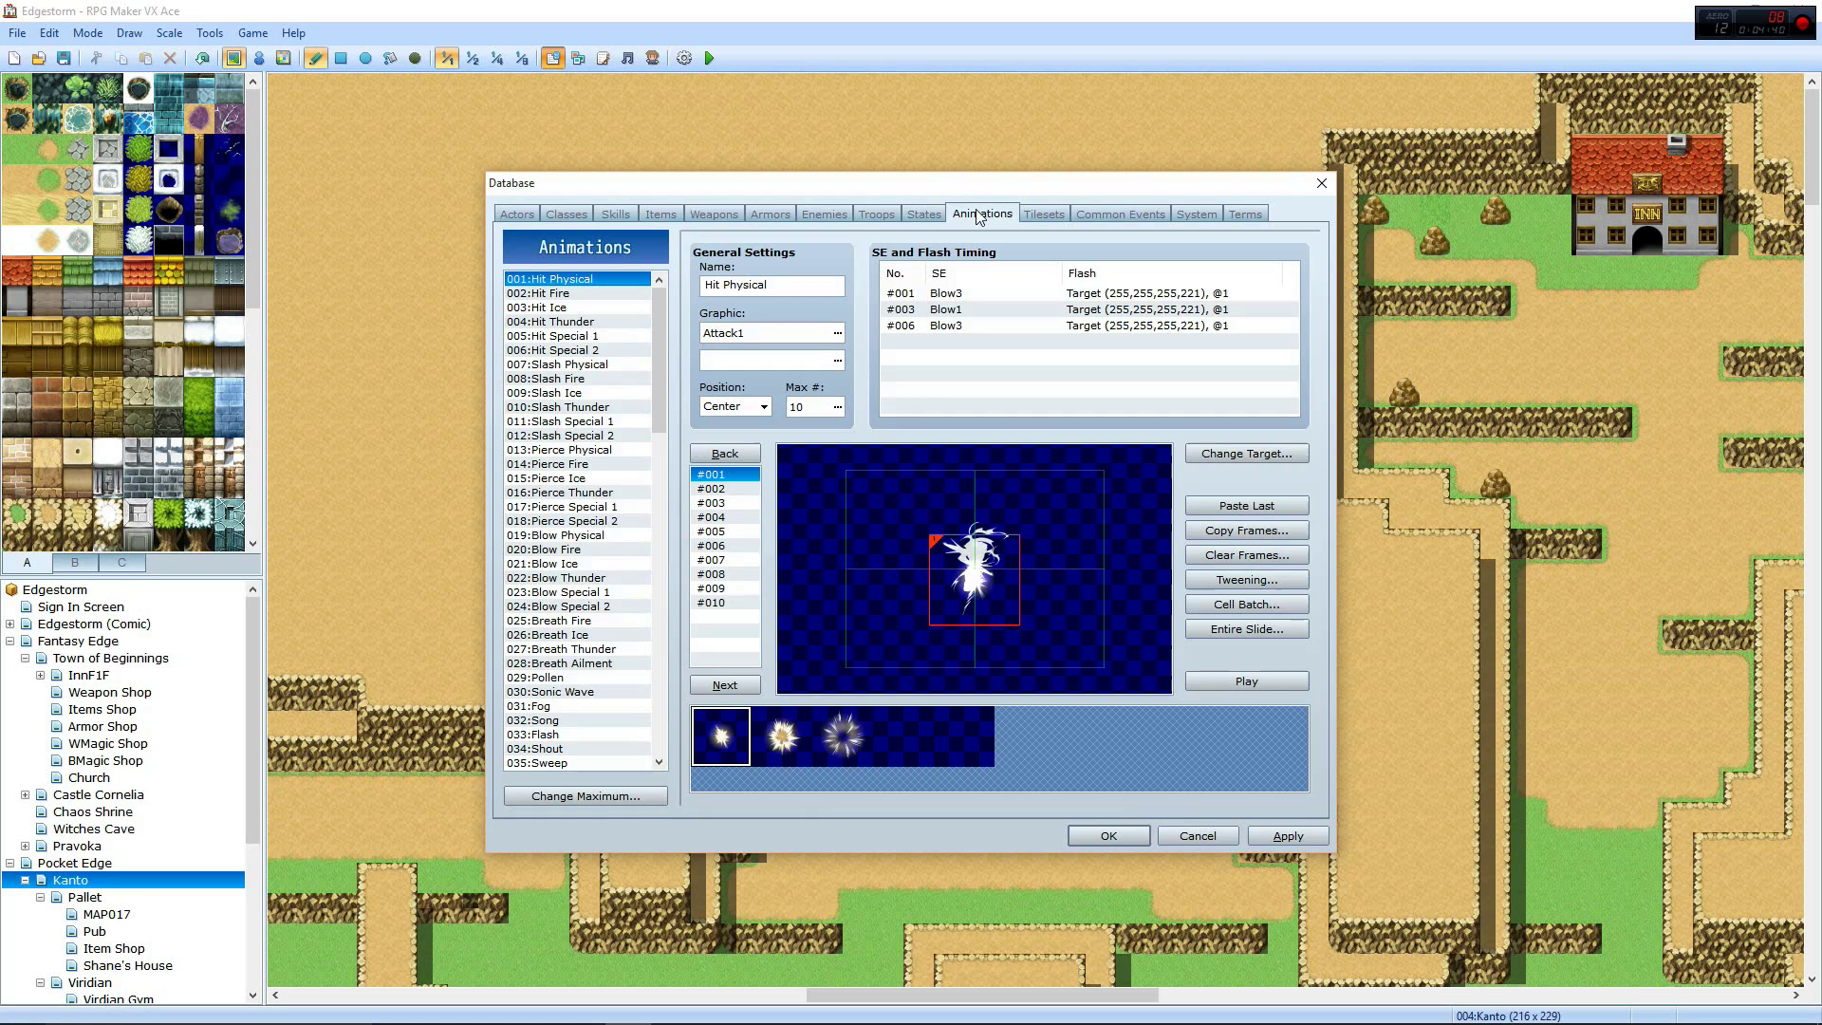
click(1043, 214)
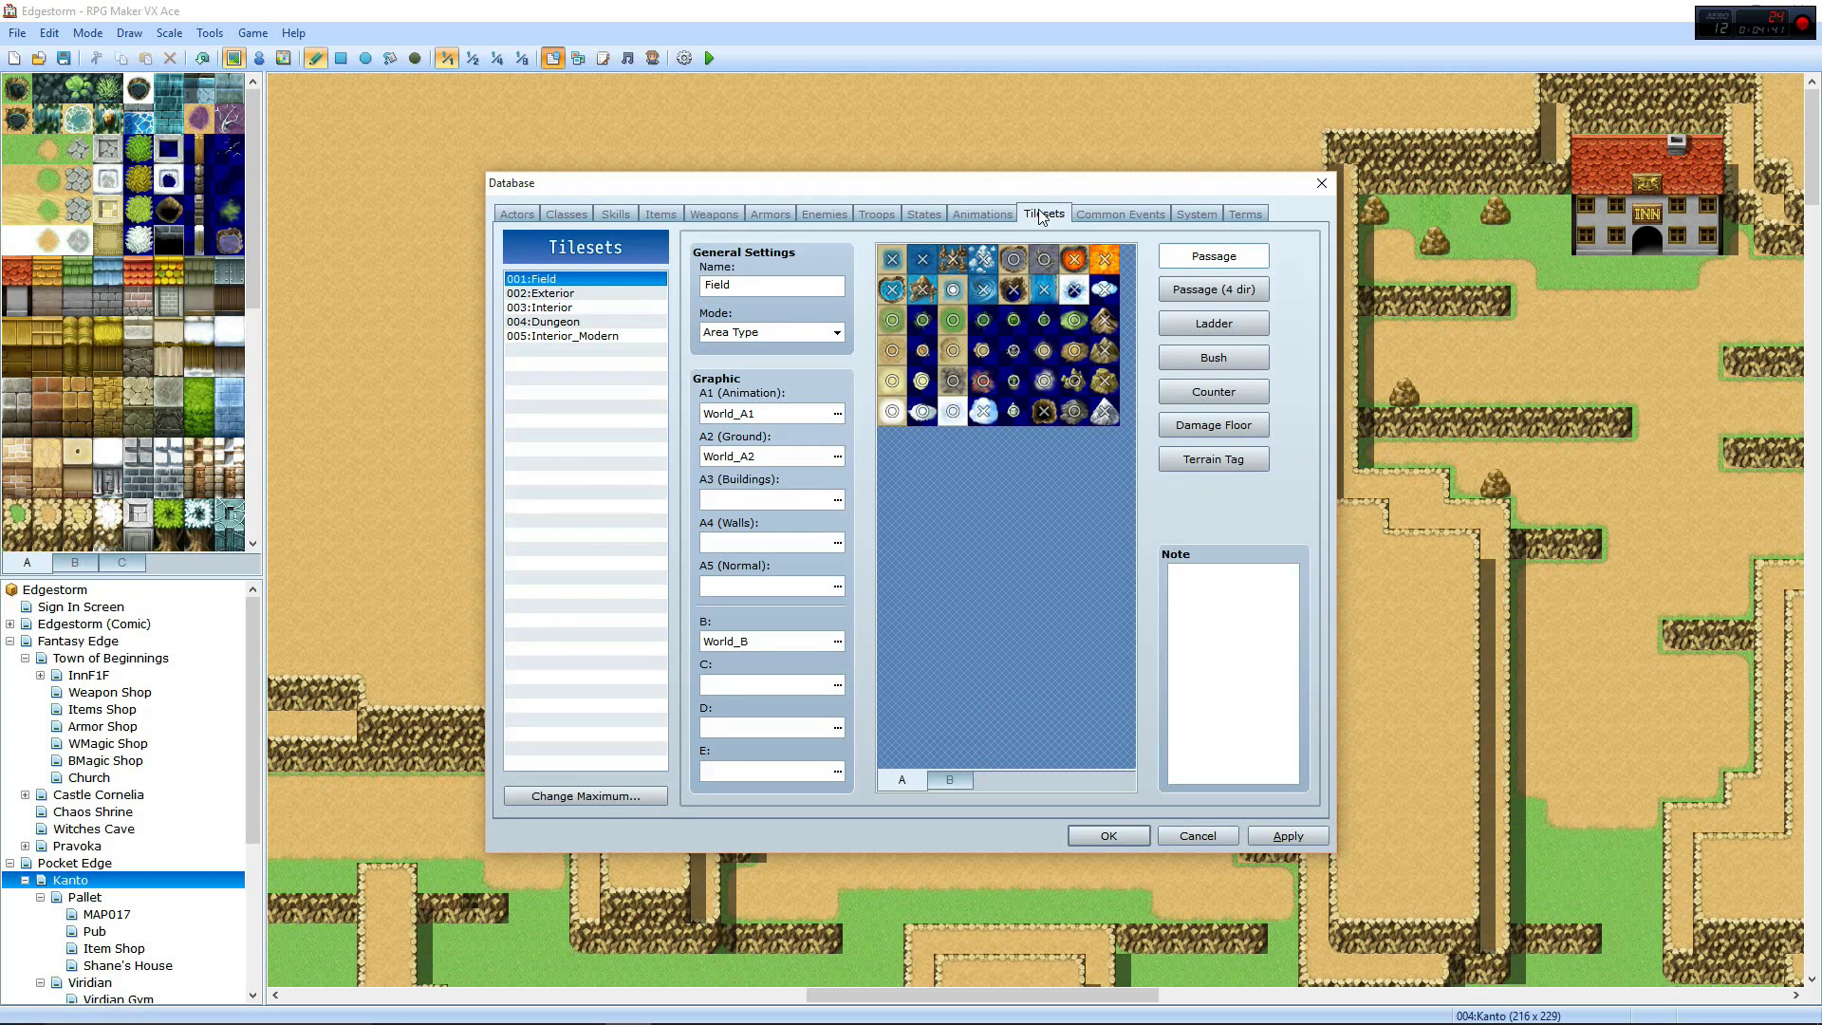
click(1110, 215)
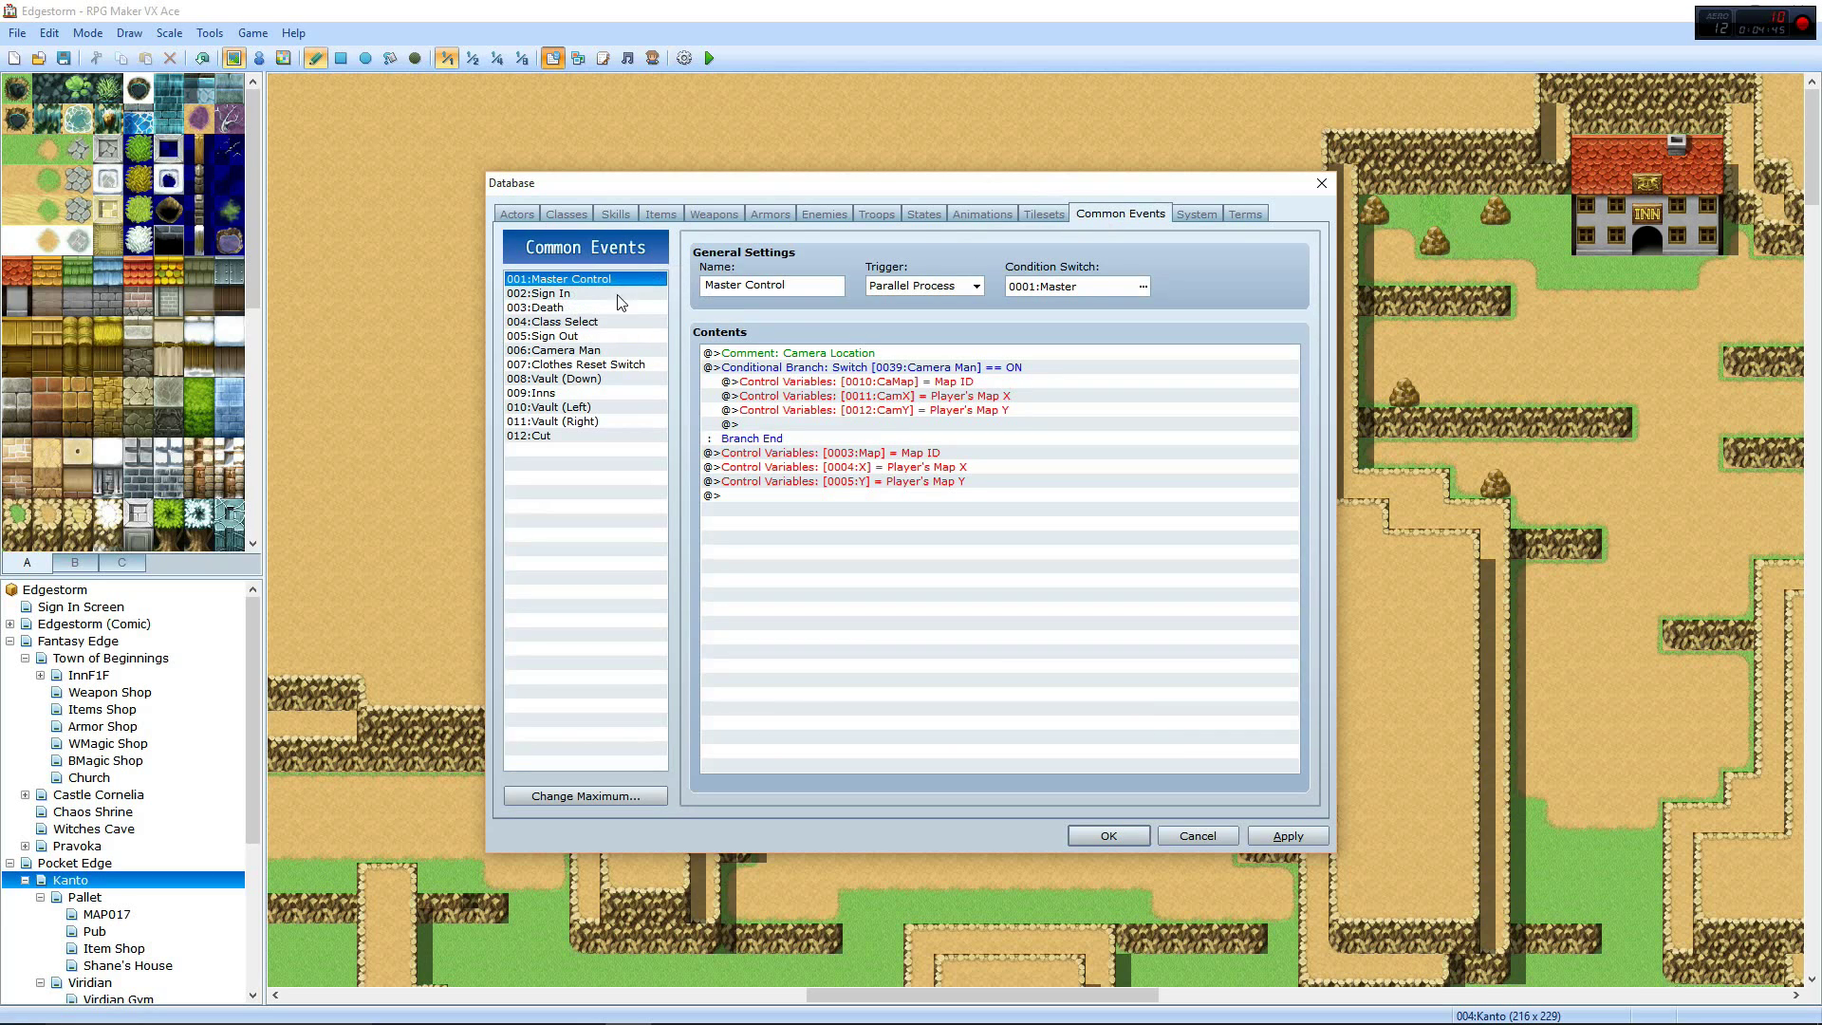
Inspect Master Control's commands, select 002 Sign In, and apply the database changes
click(837, 368)
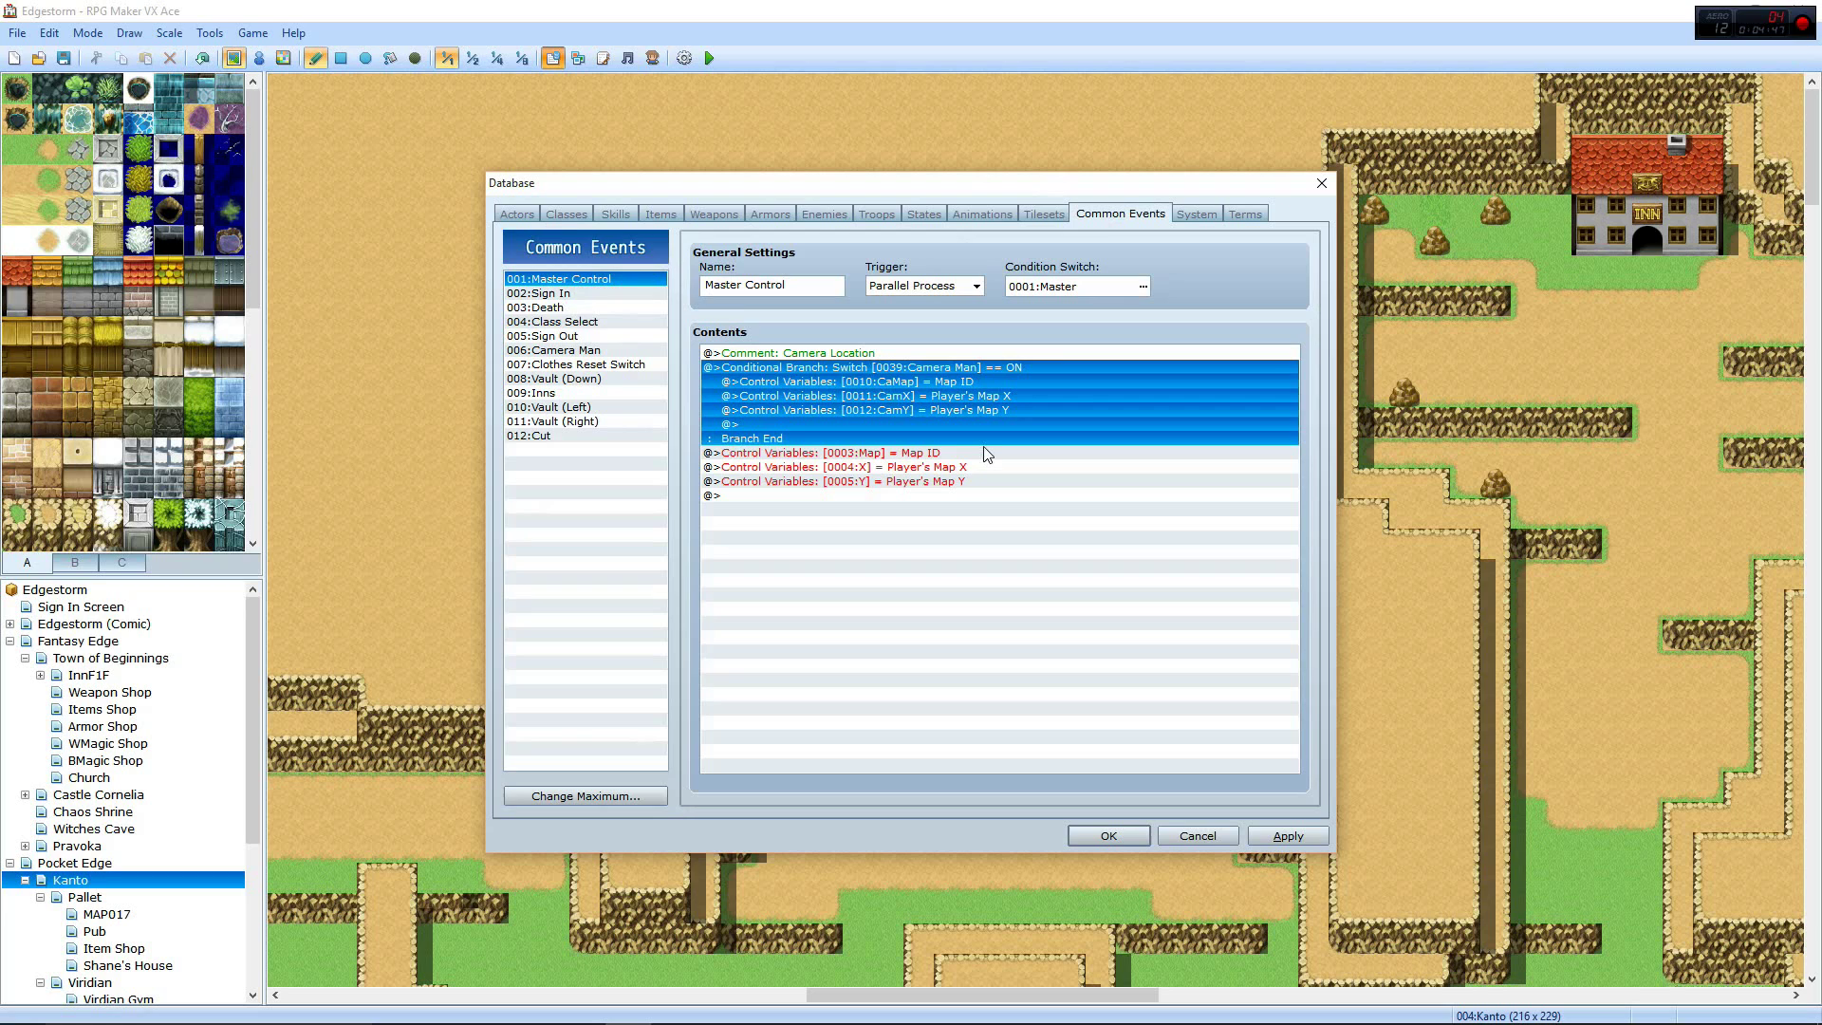
click(919, 467)
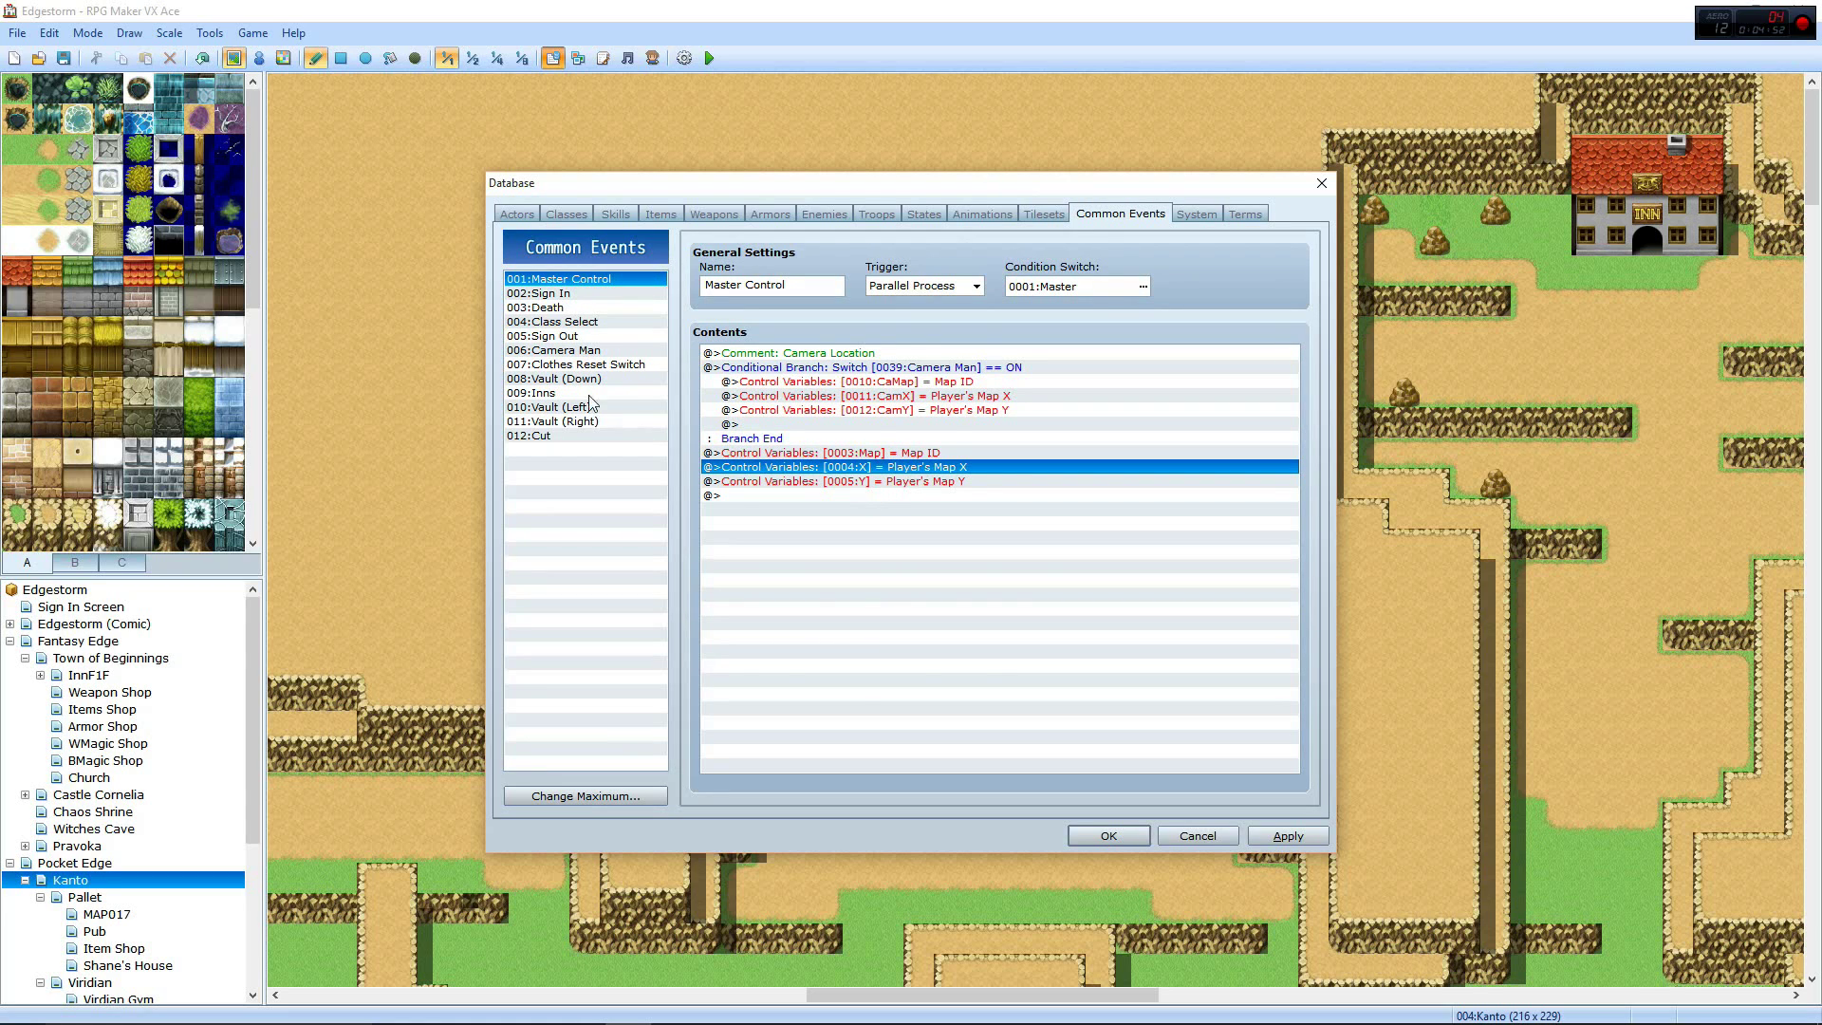
click(569, 293)
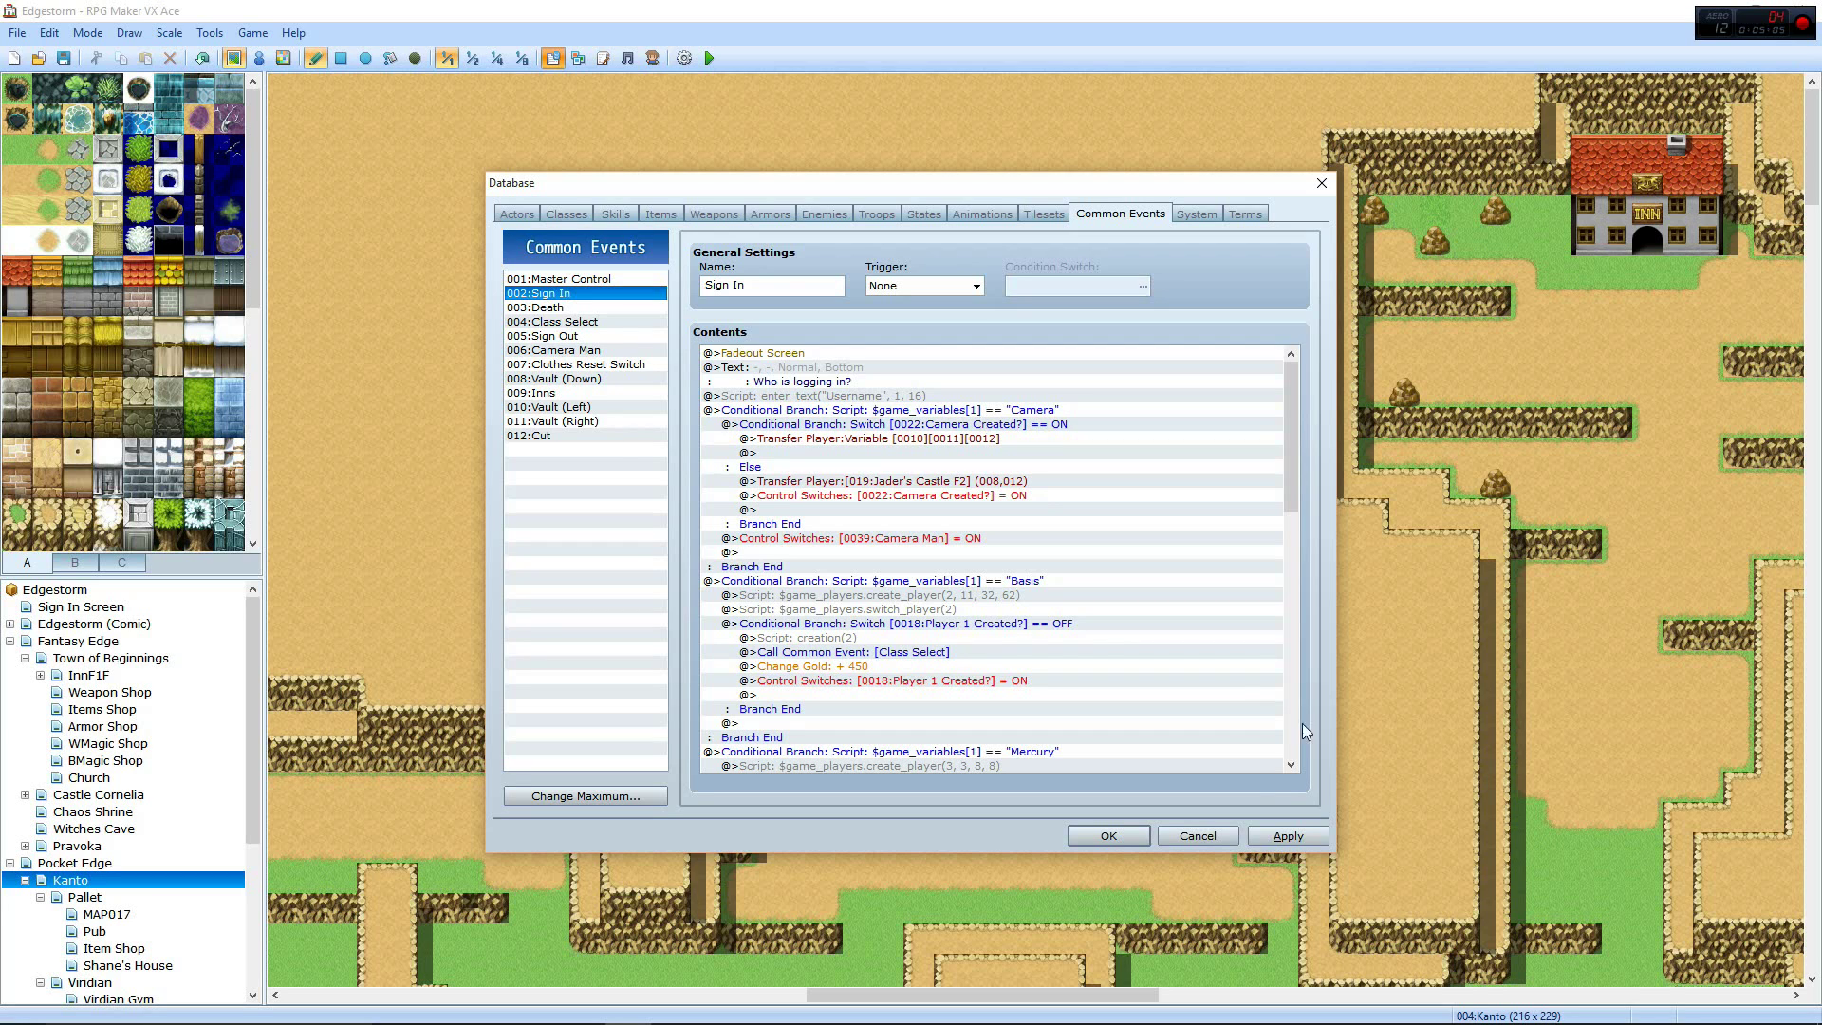
click(1287, 836)
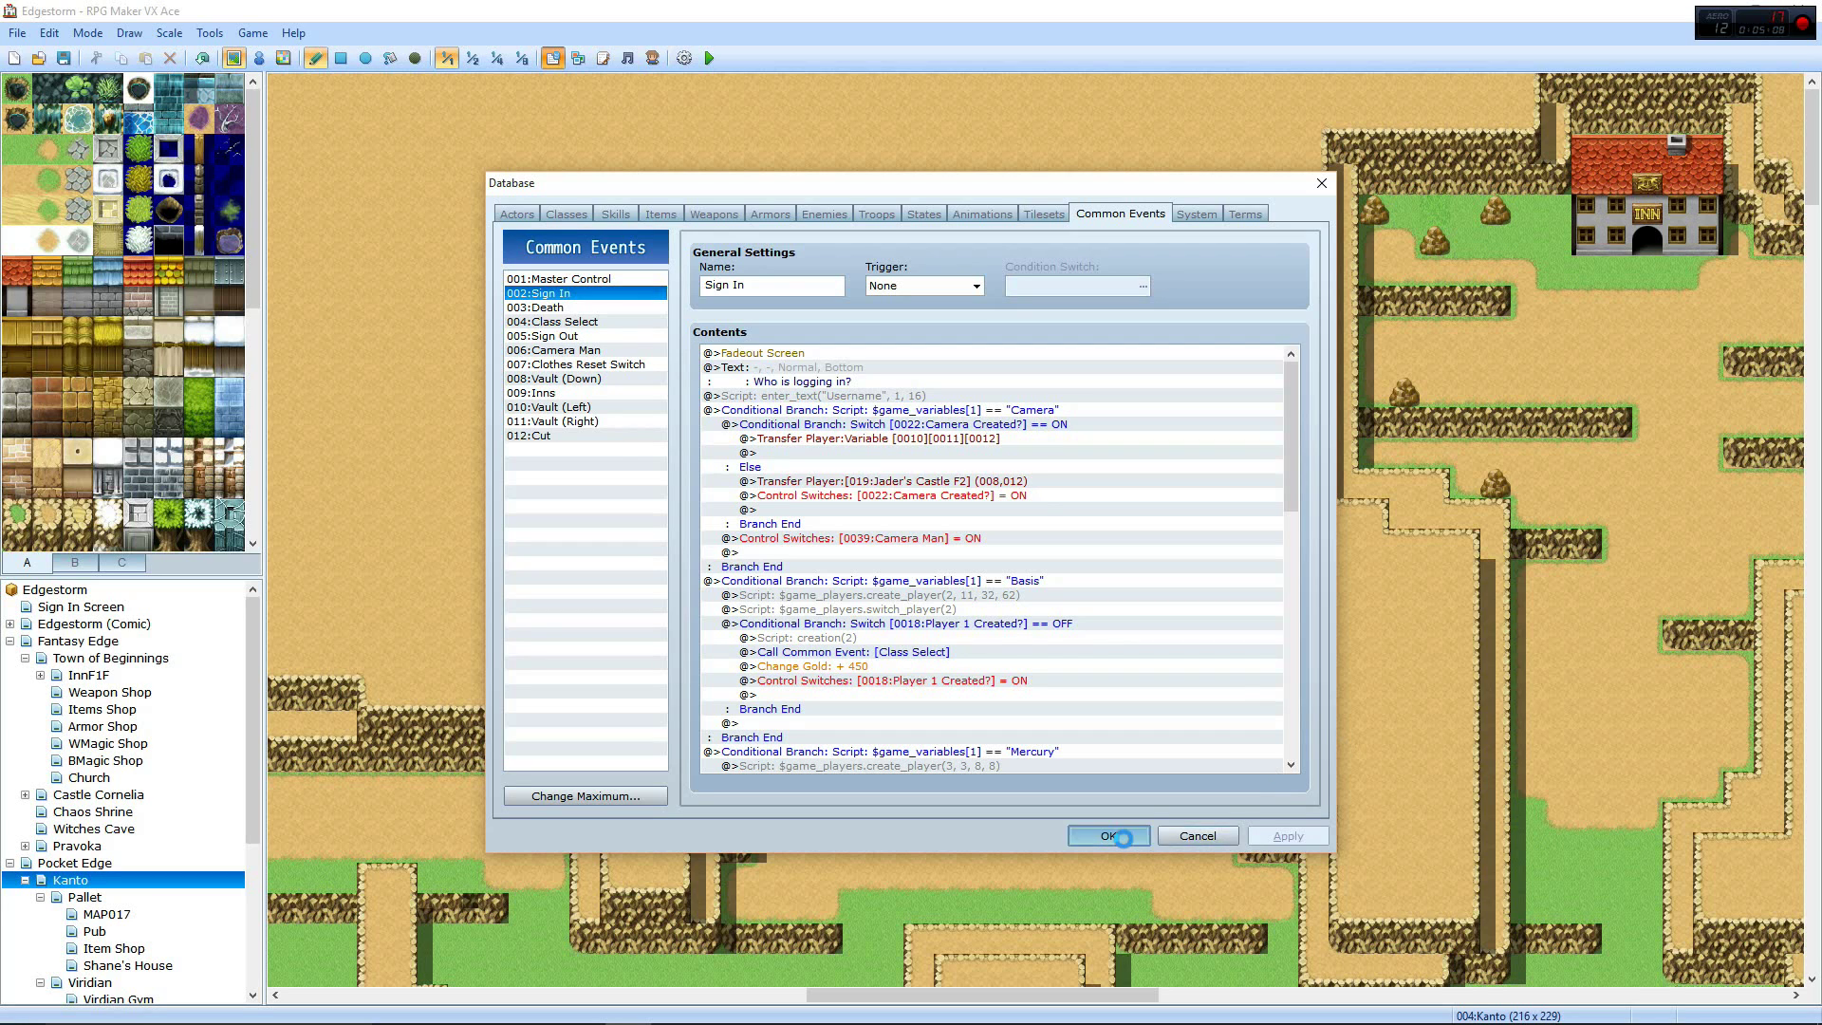
Close the Database with OK, save the project, and start a playtest
click(1109, 836)
click(711, 60)
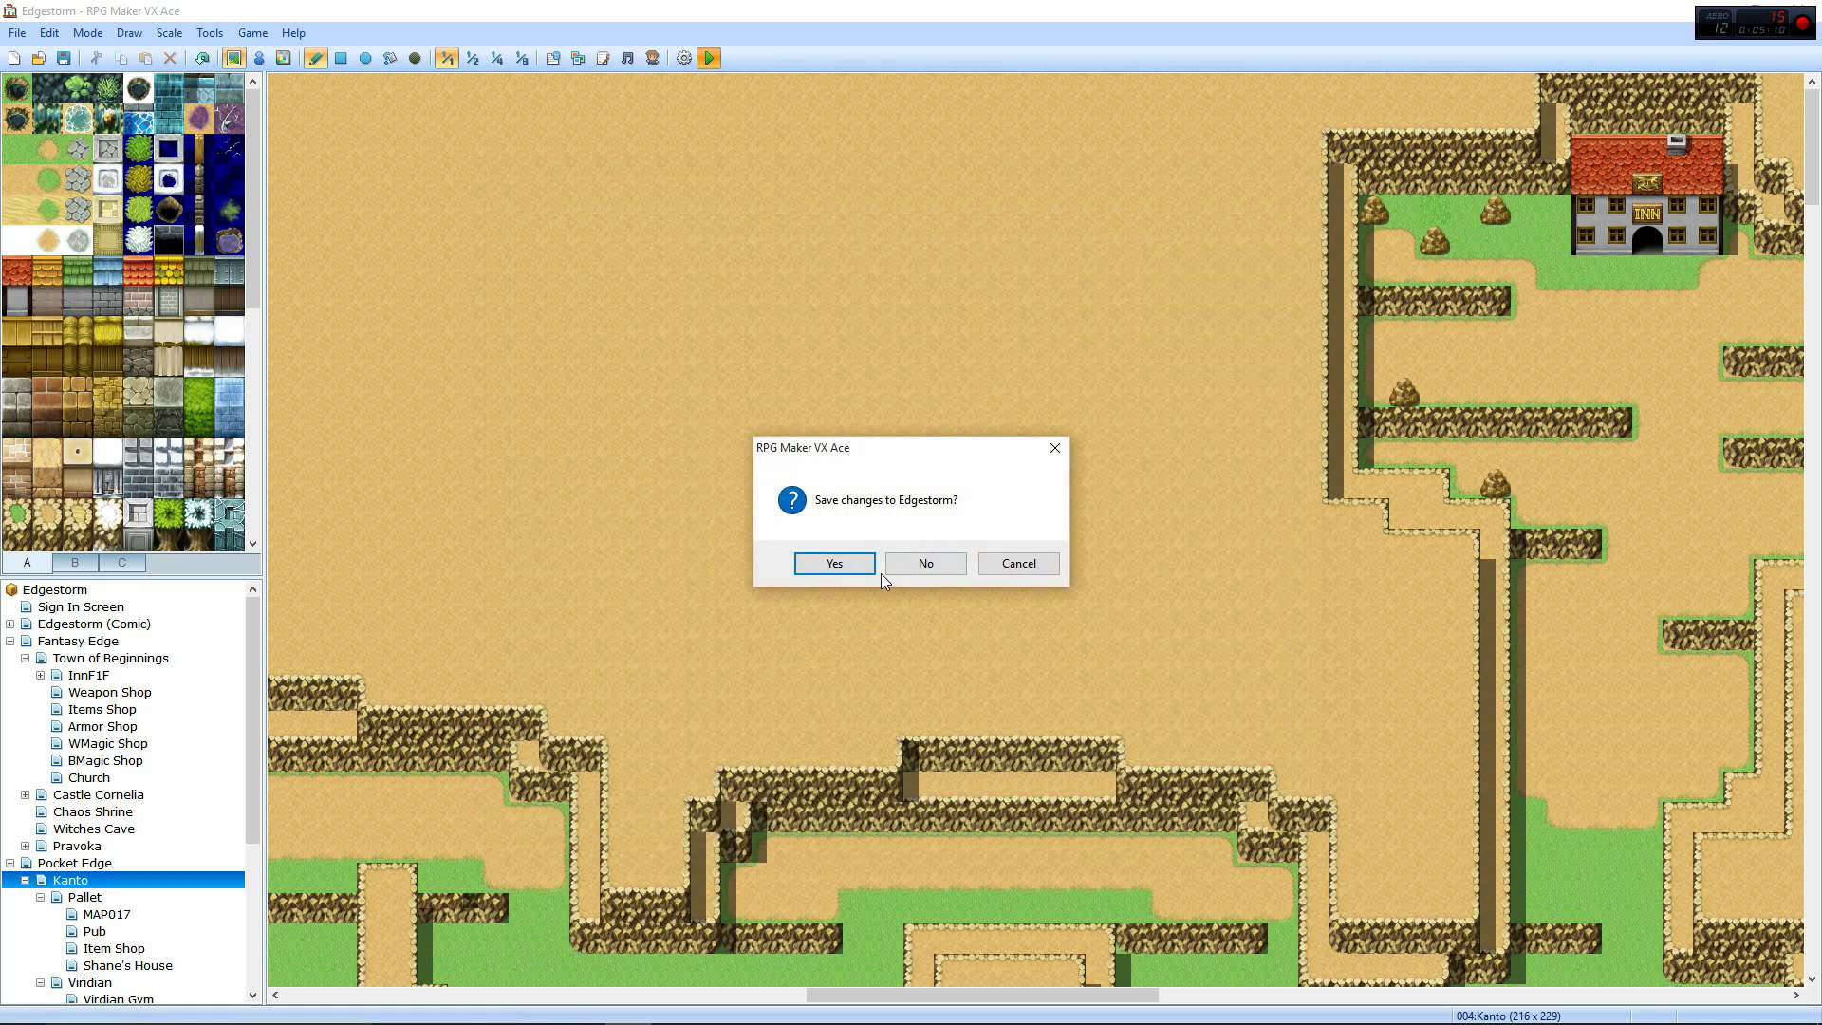
click(854, 561)
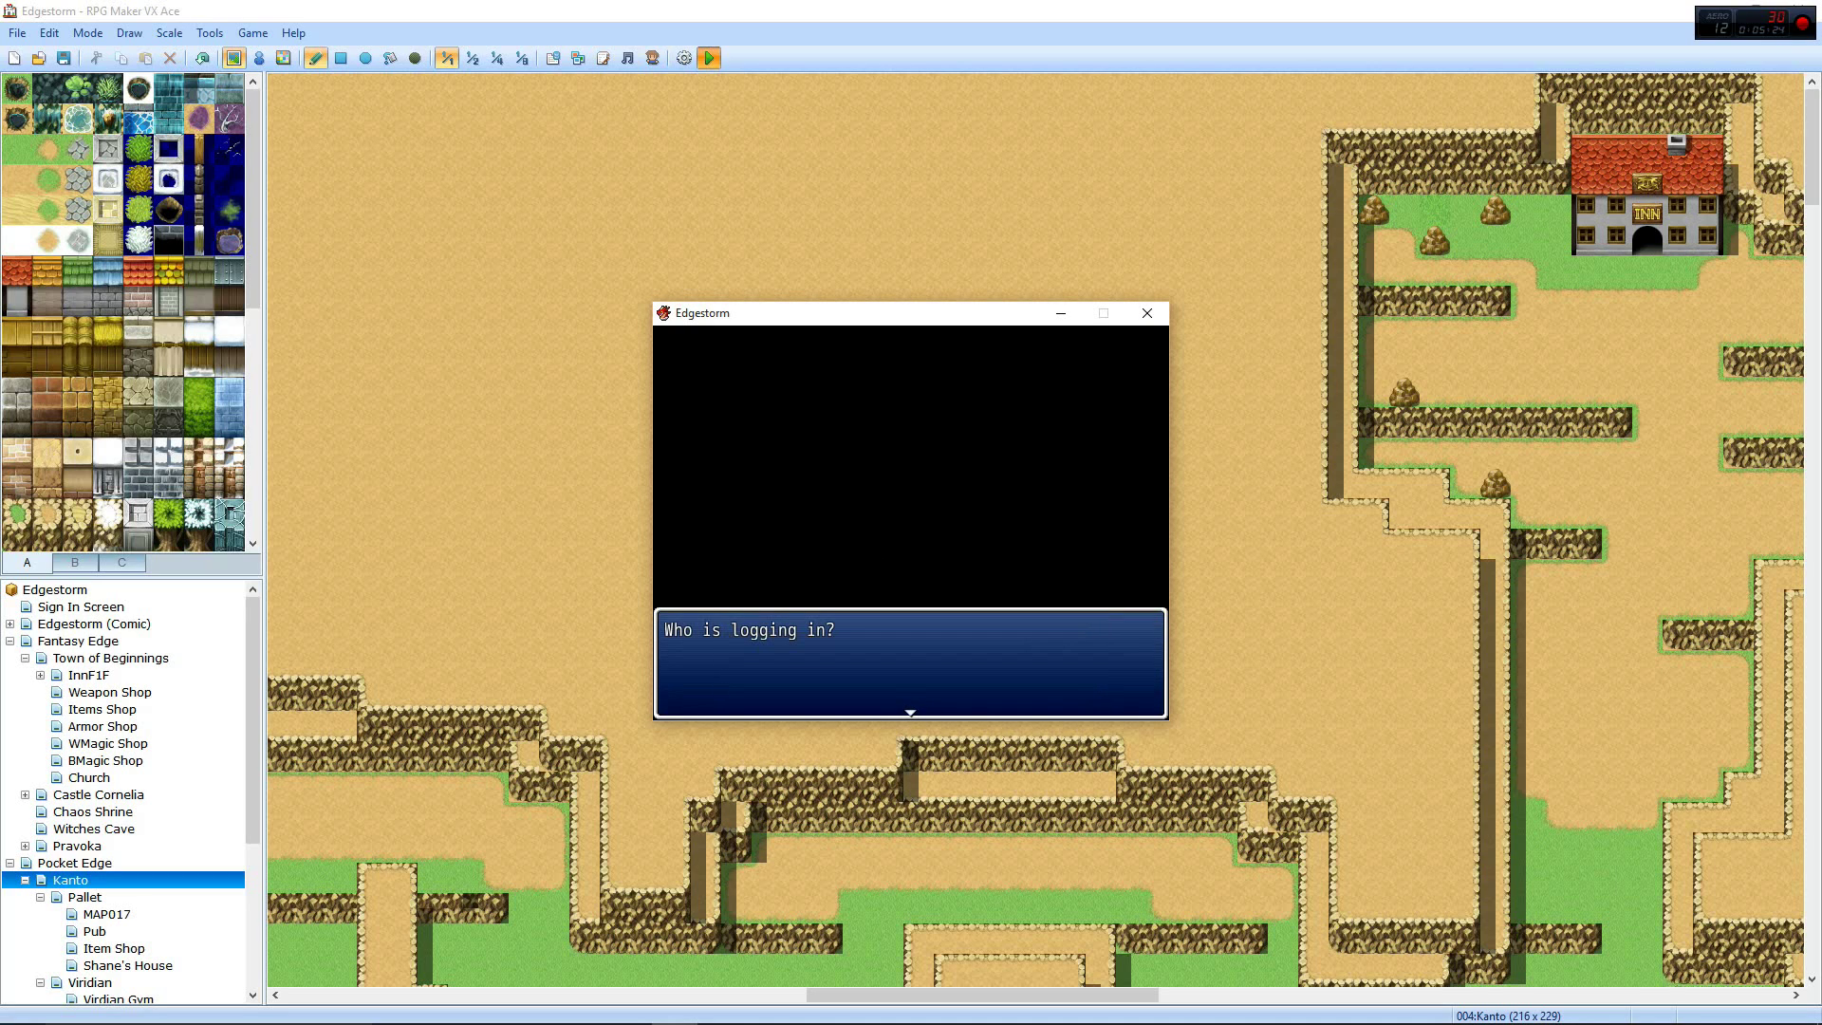
Get past 'Who is logging in?' and submit a username to sign in
key(Return)
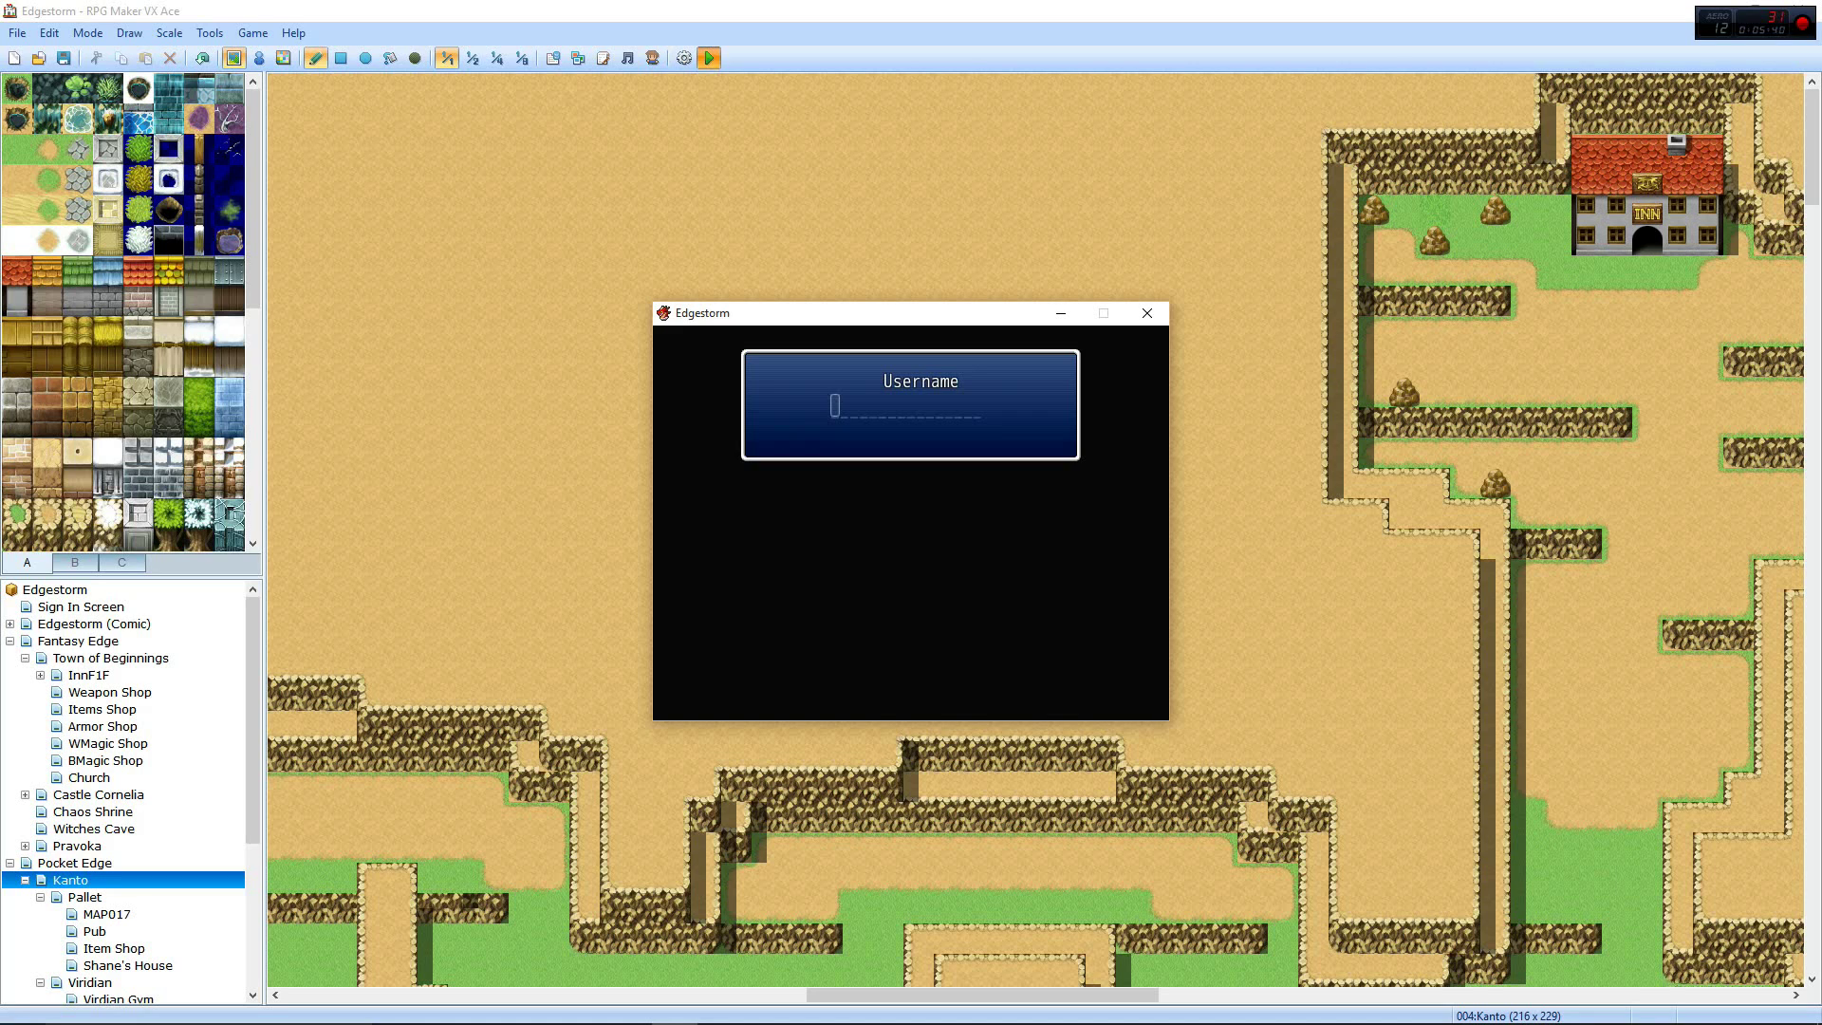
text(Mocci)
key(Return)
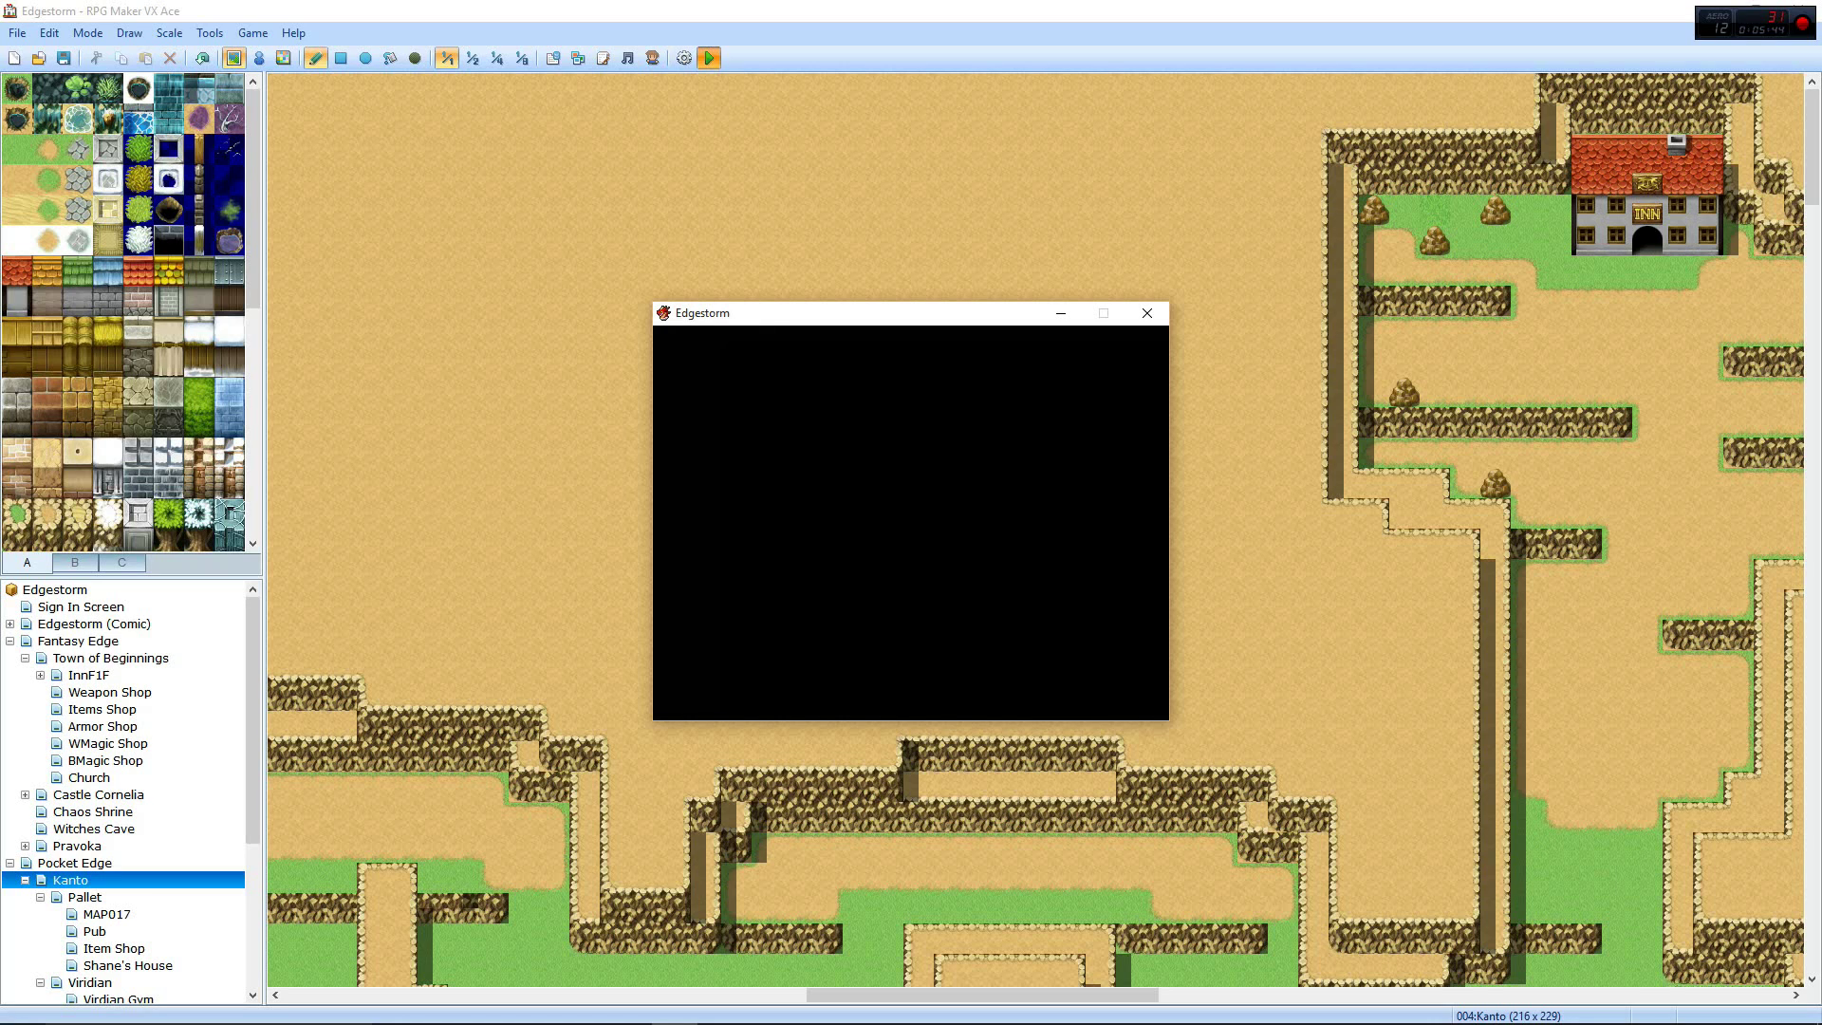
Give the character blue-purple Shaggy hair and keep Peach as the head colour
key(Down)
key(Down)
key(Return)
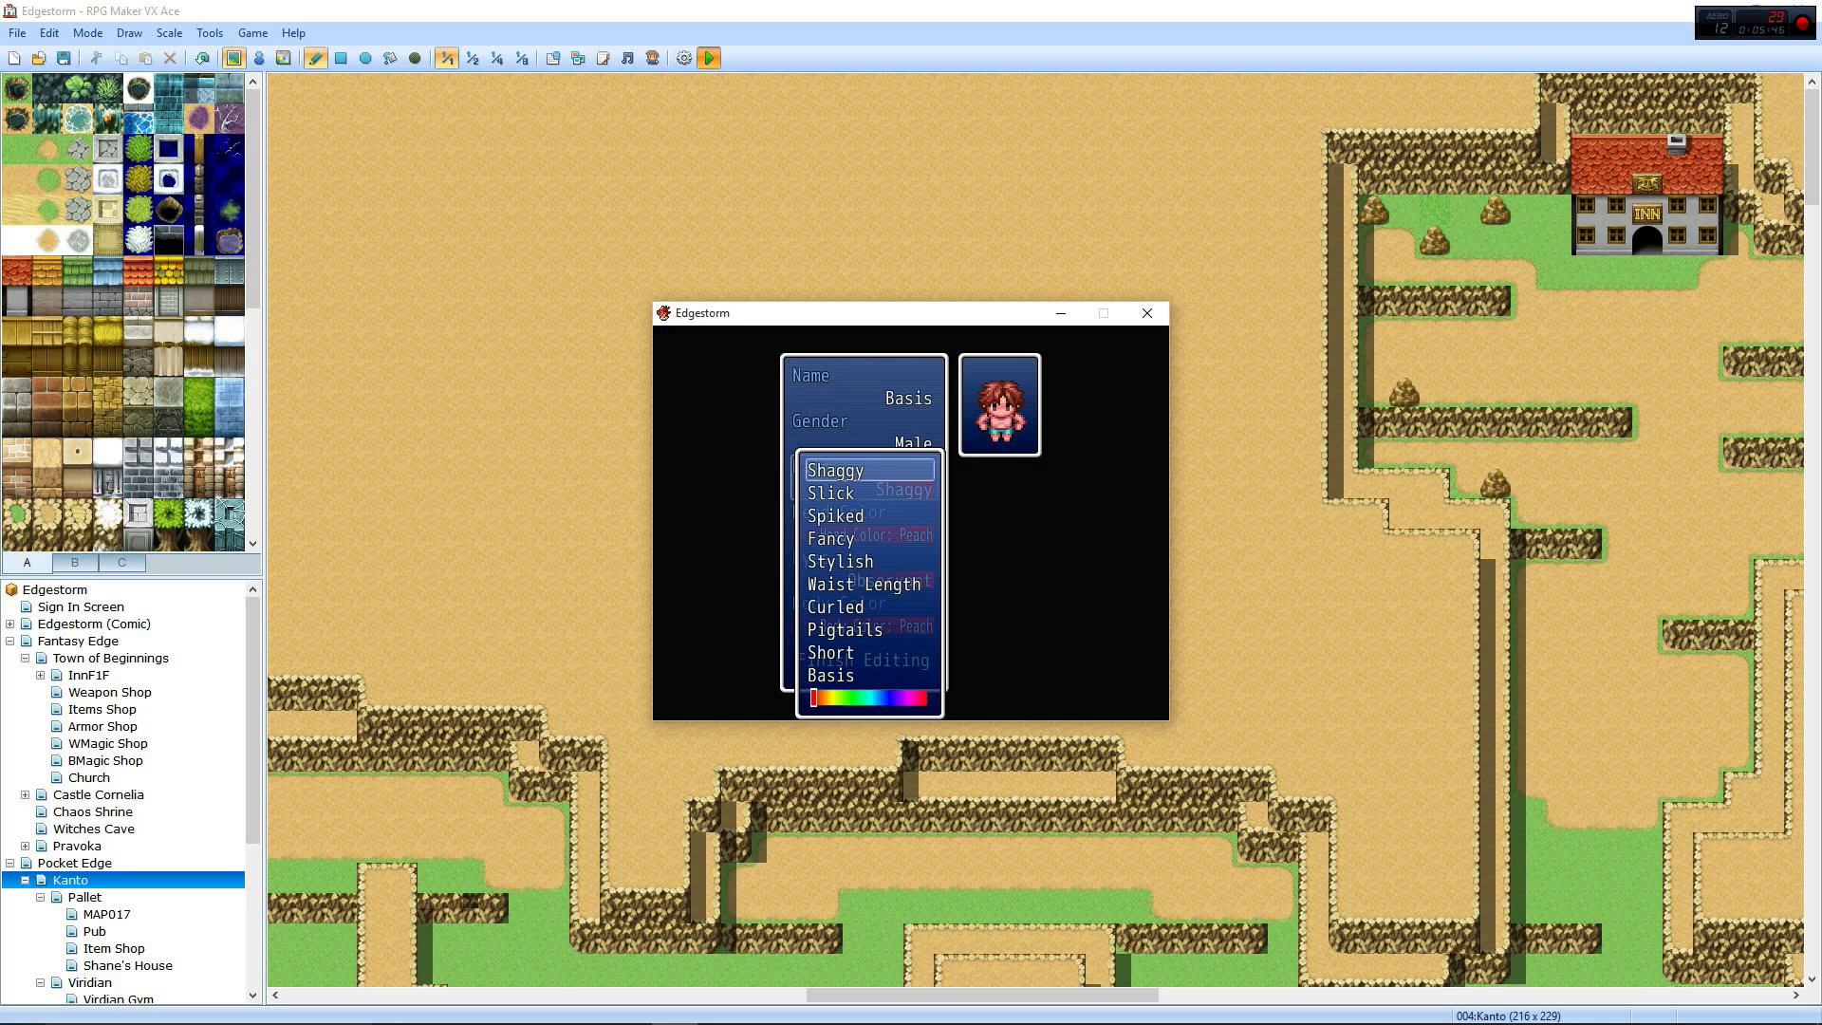
key(Right)
key(Right)
key(Right)
key(Right)
key(Right)
key(Right)
key(Return)
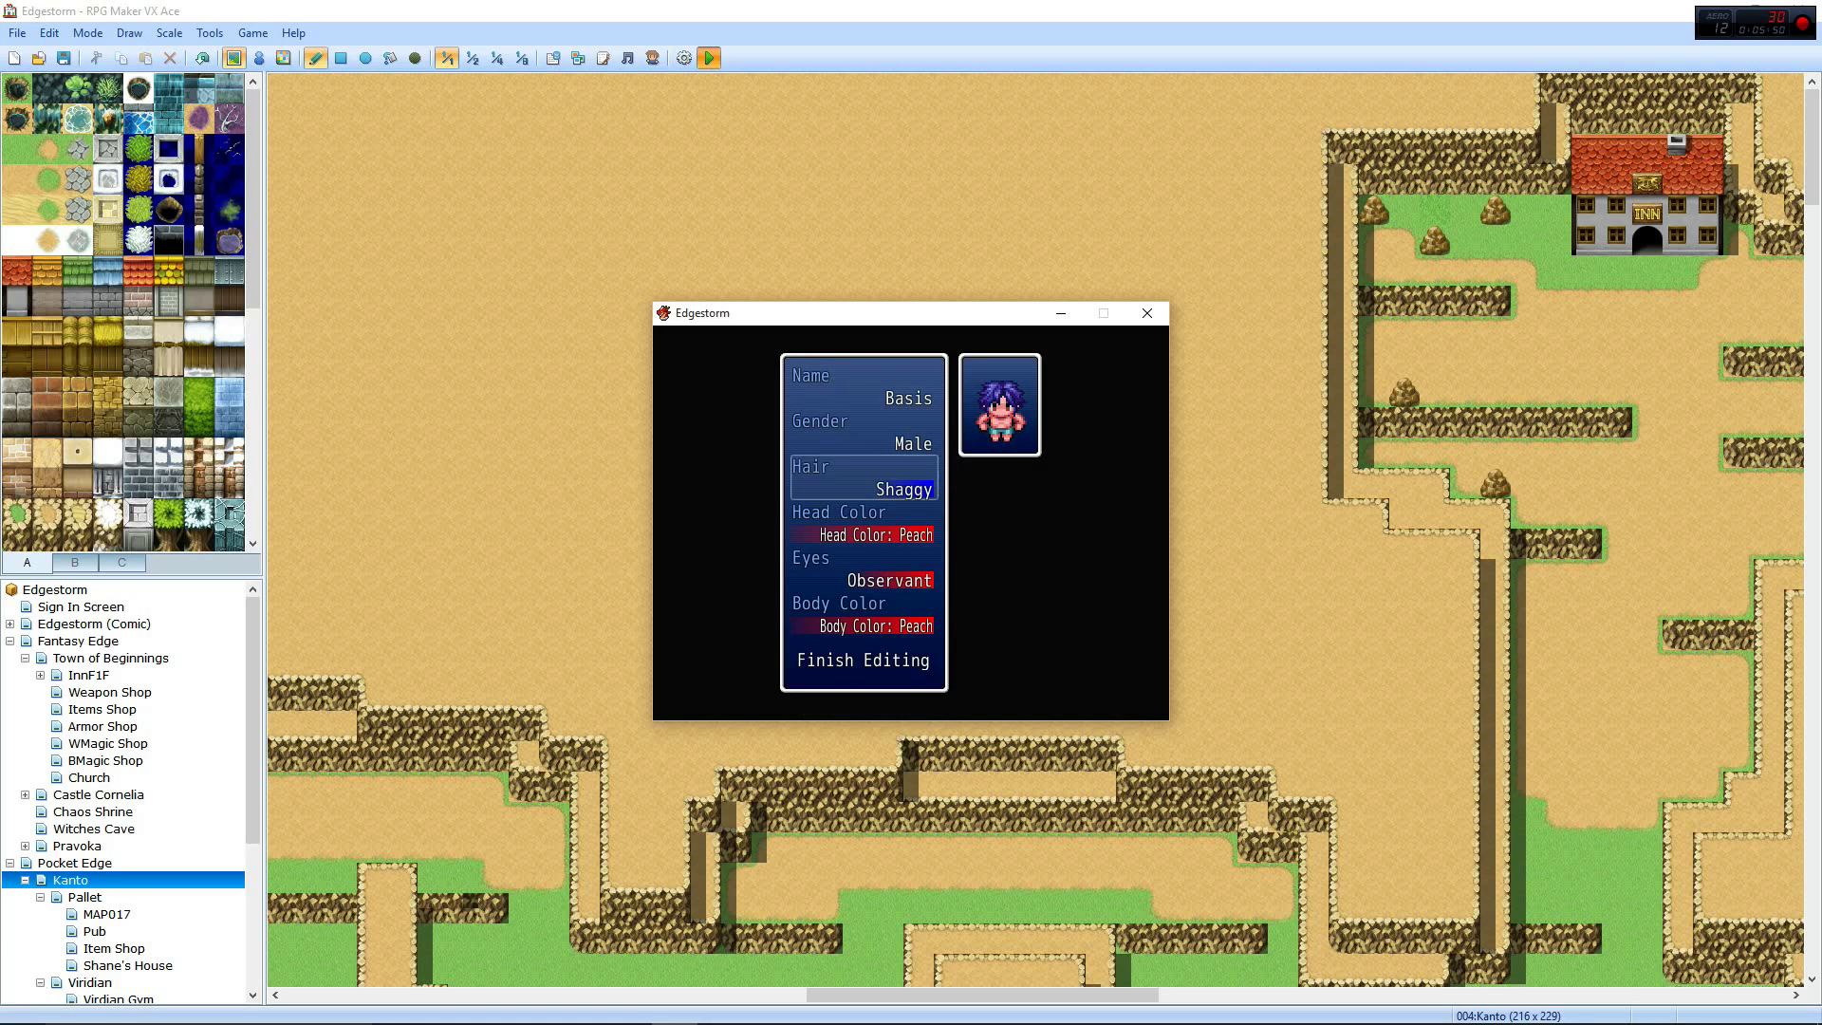
key(Down)
key(Return)
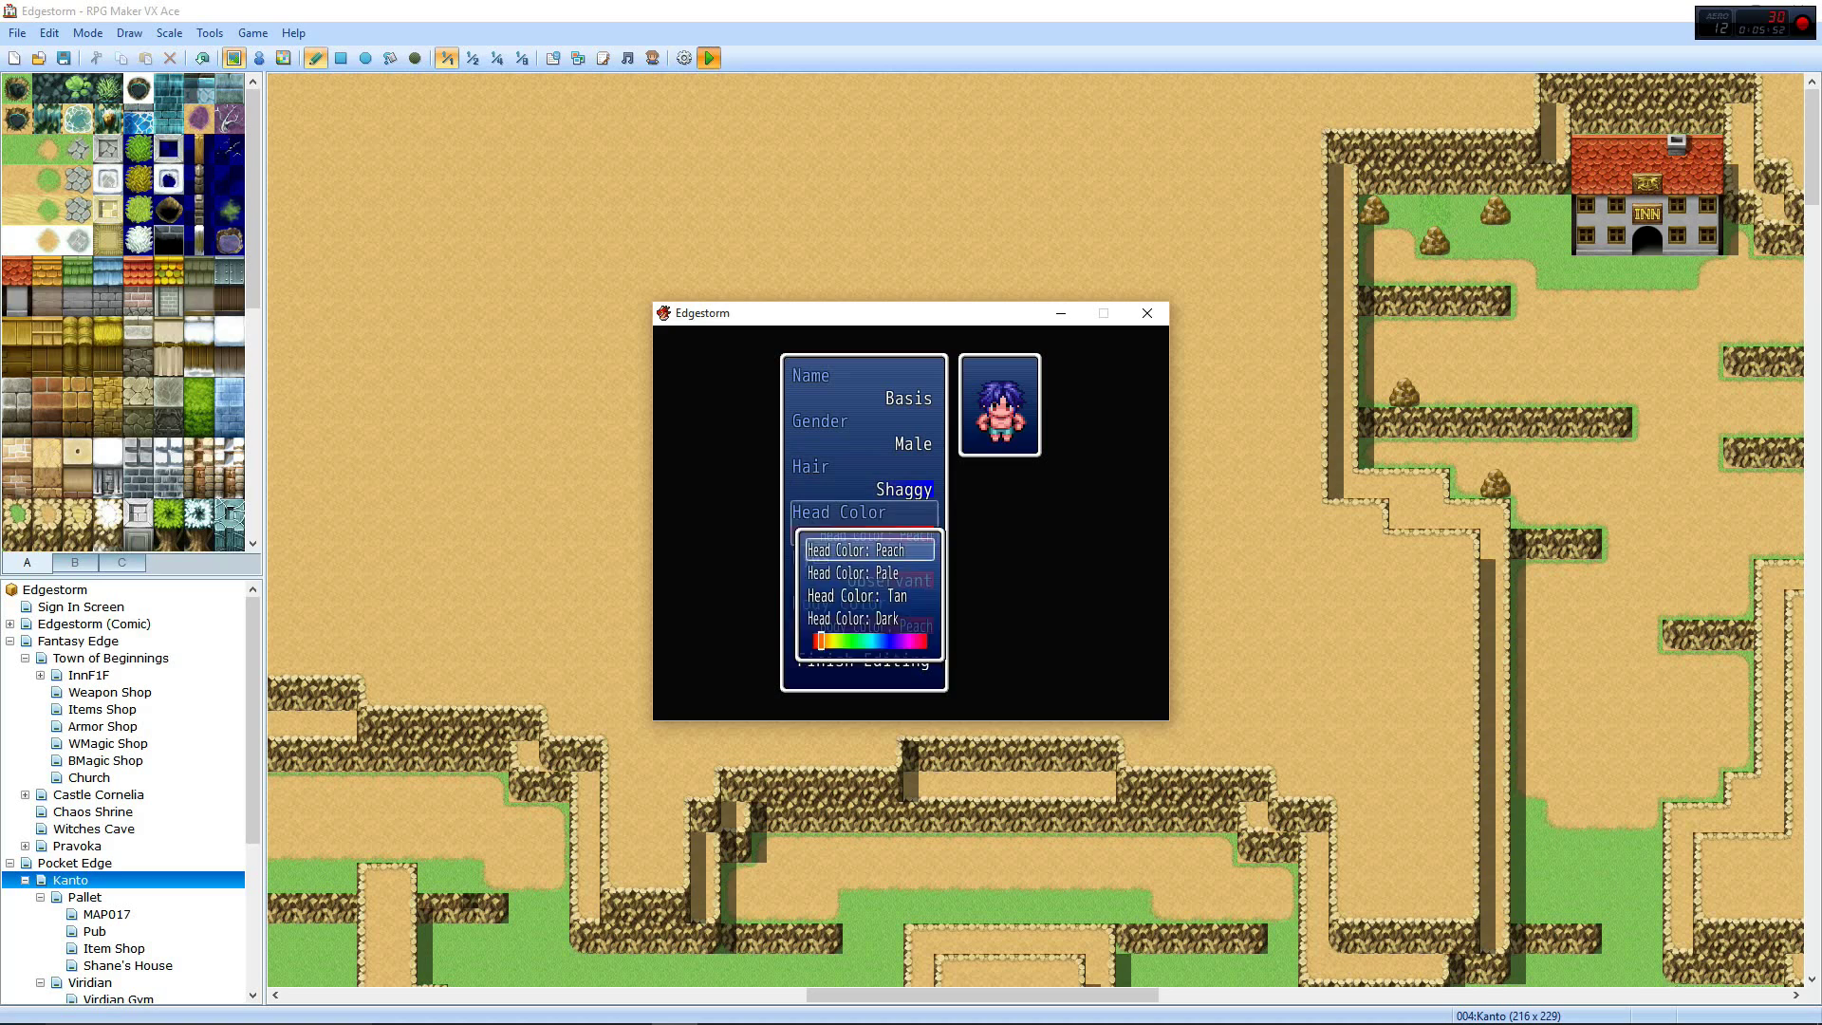
key(Return)
Choose Intent eyes with a shifted eye colour and set the body colour to Pale
key(Down)
key(Return)
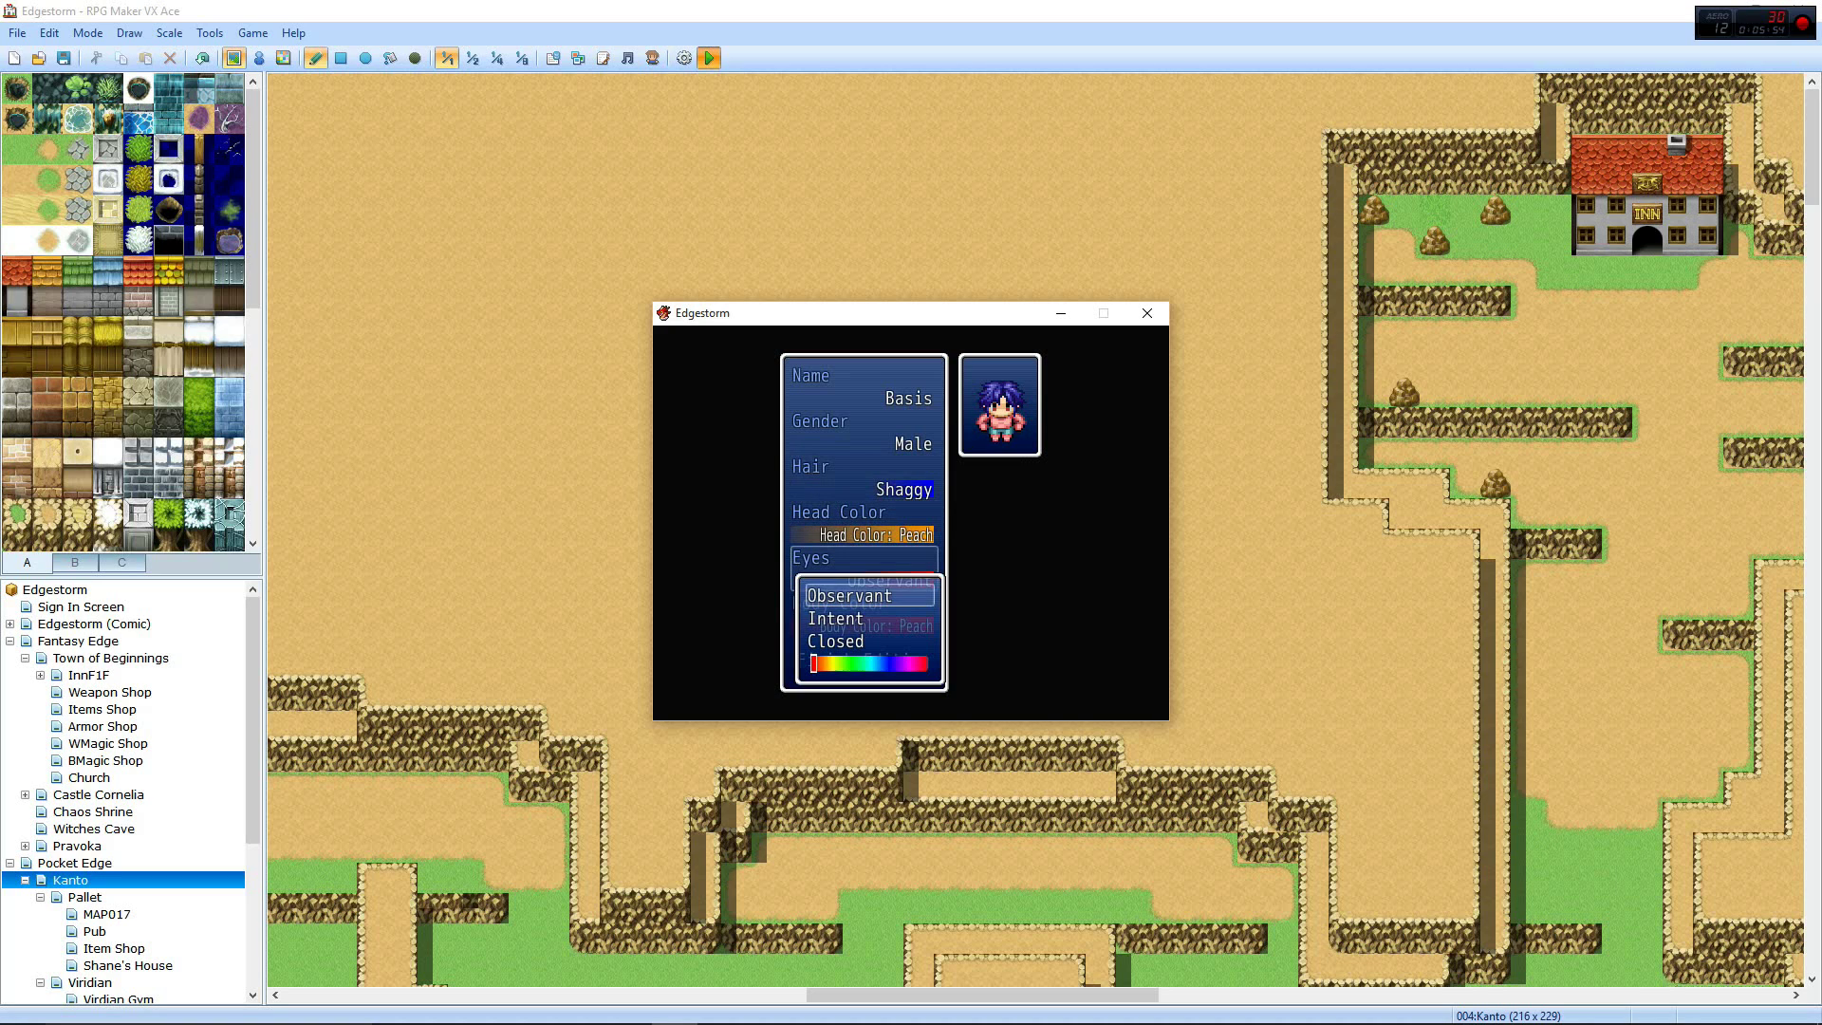
key(Down)
key(Right)
key(Right)
key(Right)
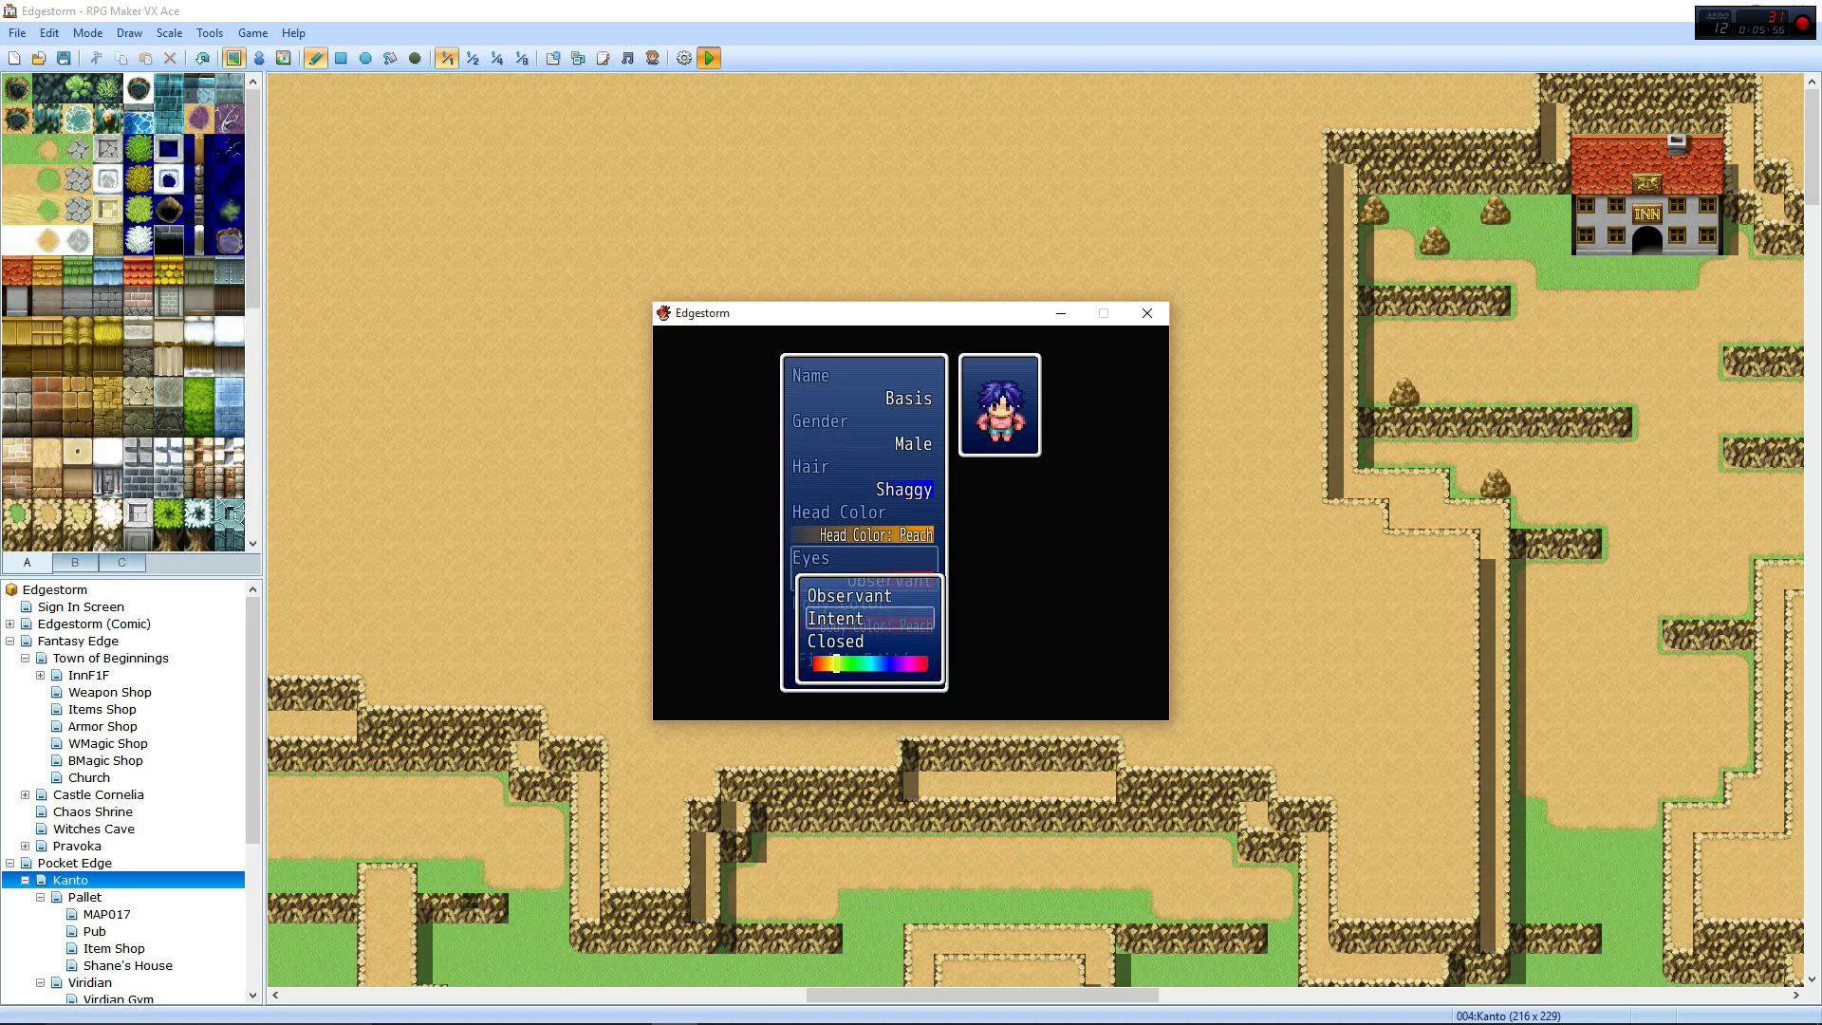
key(Right)
key(Right)
key(Right)
key(Right)
key(Right)
key(Right)
key(Return)
key(Down)
key(Return)
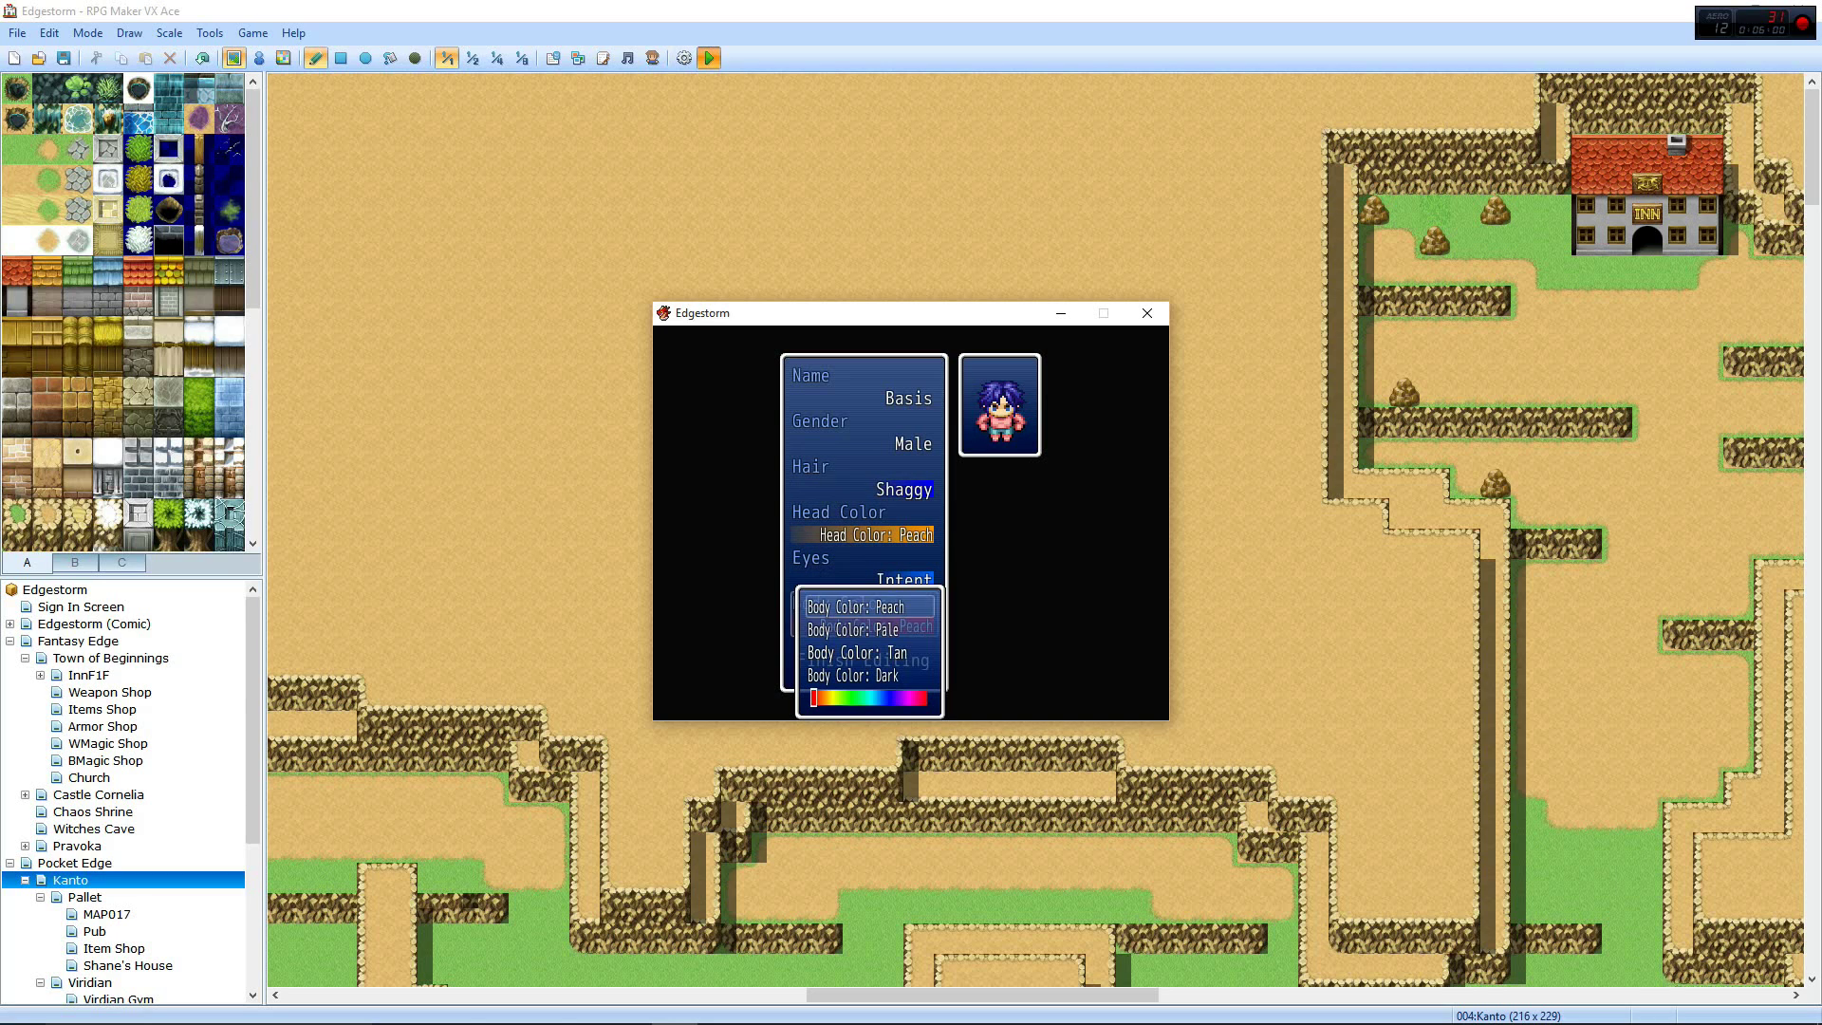
key(Down)
key(Return)
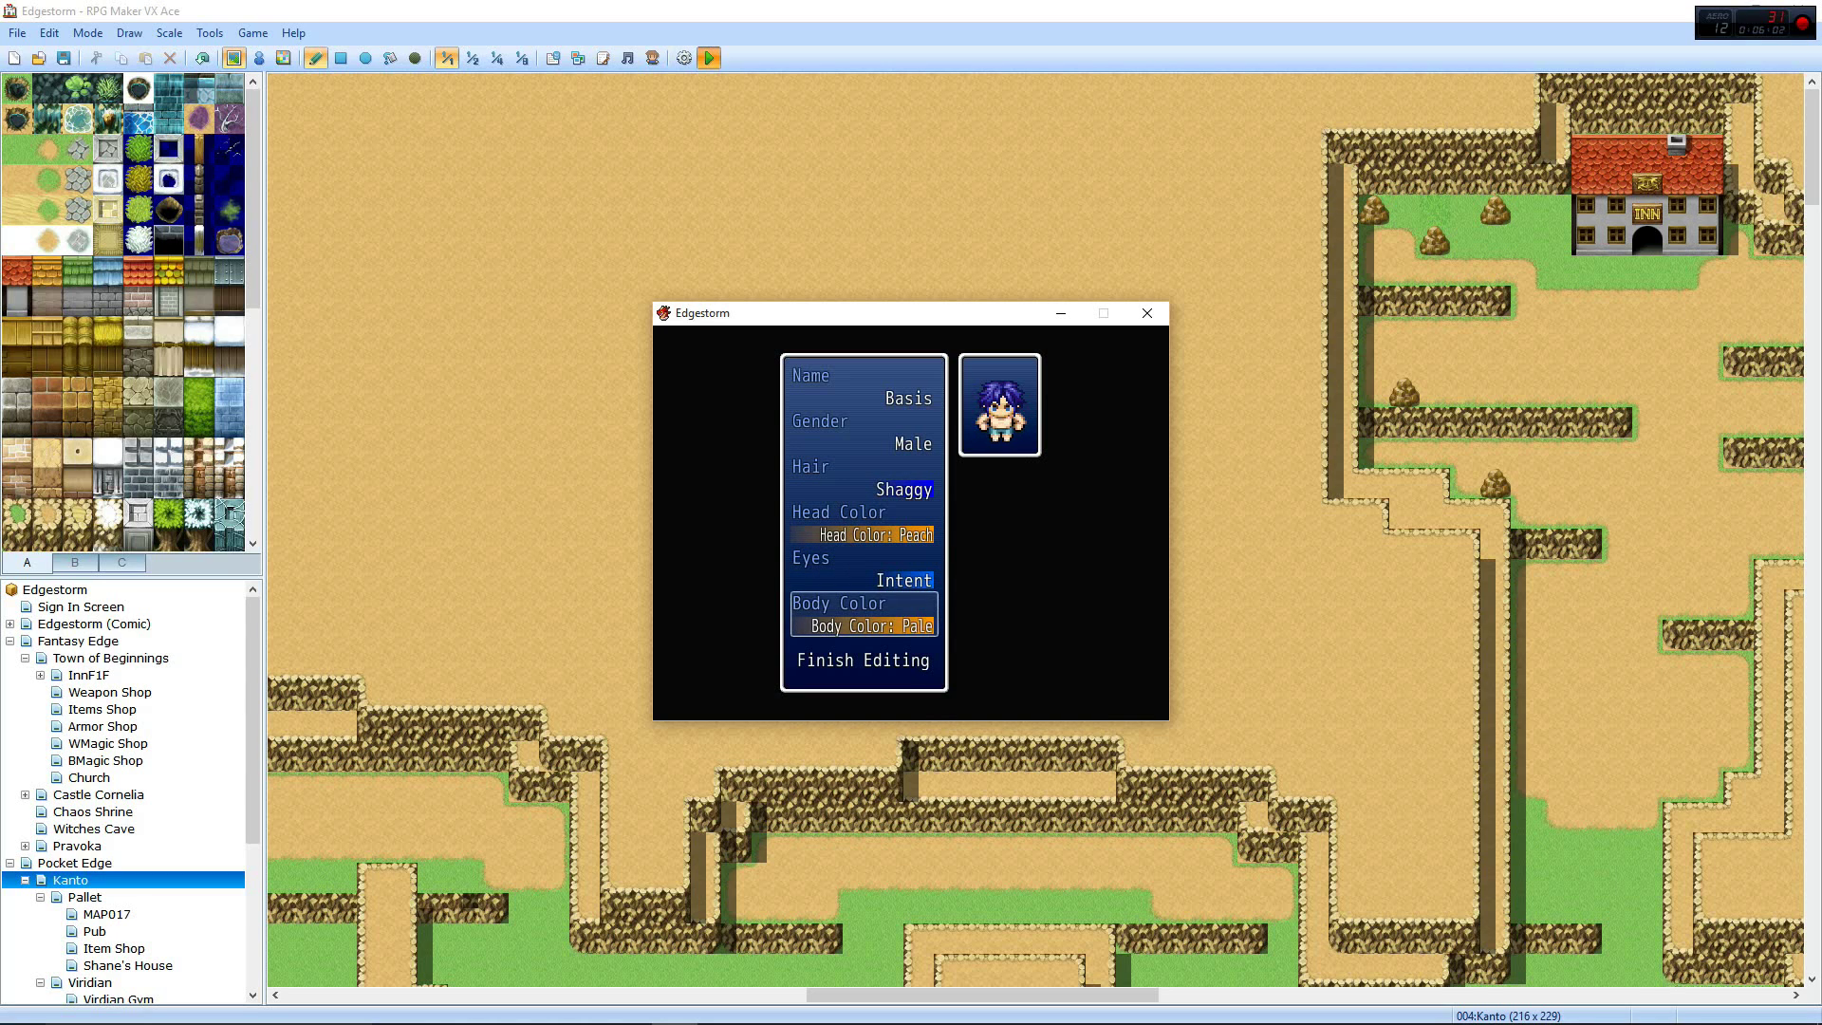
Finish editing, pick Mage then Red Mage, start the game and check the menu
key(Down)
key(Return)
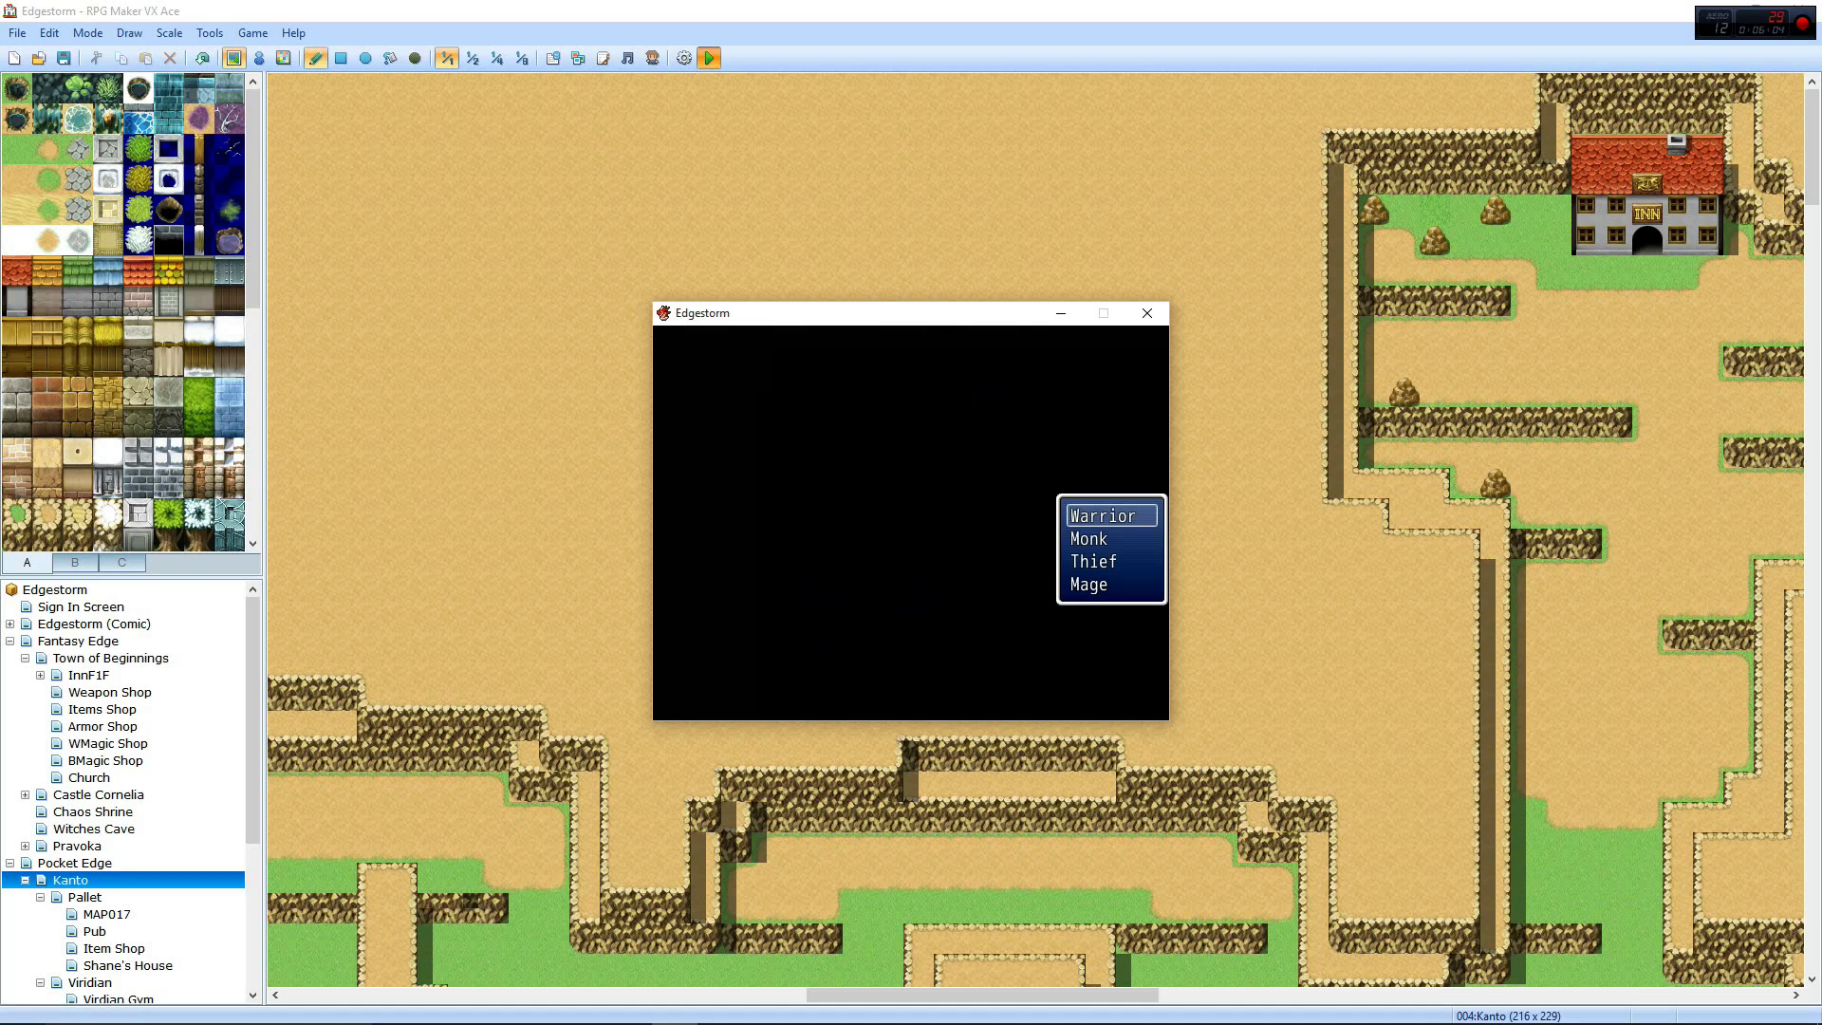
key(Down)
key(Down)
key(Up)
key(Up)
key(Down)
key(Down)
key(Up)
key(Up)
key(Up)
key(Return)
key(Down)
key(Down)
key(Return)
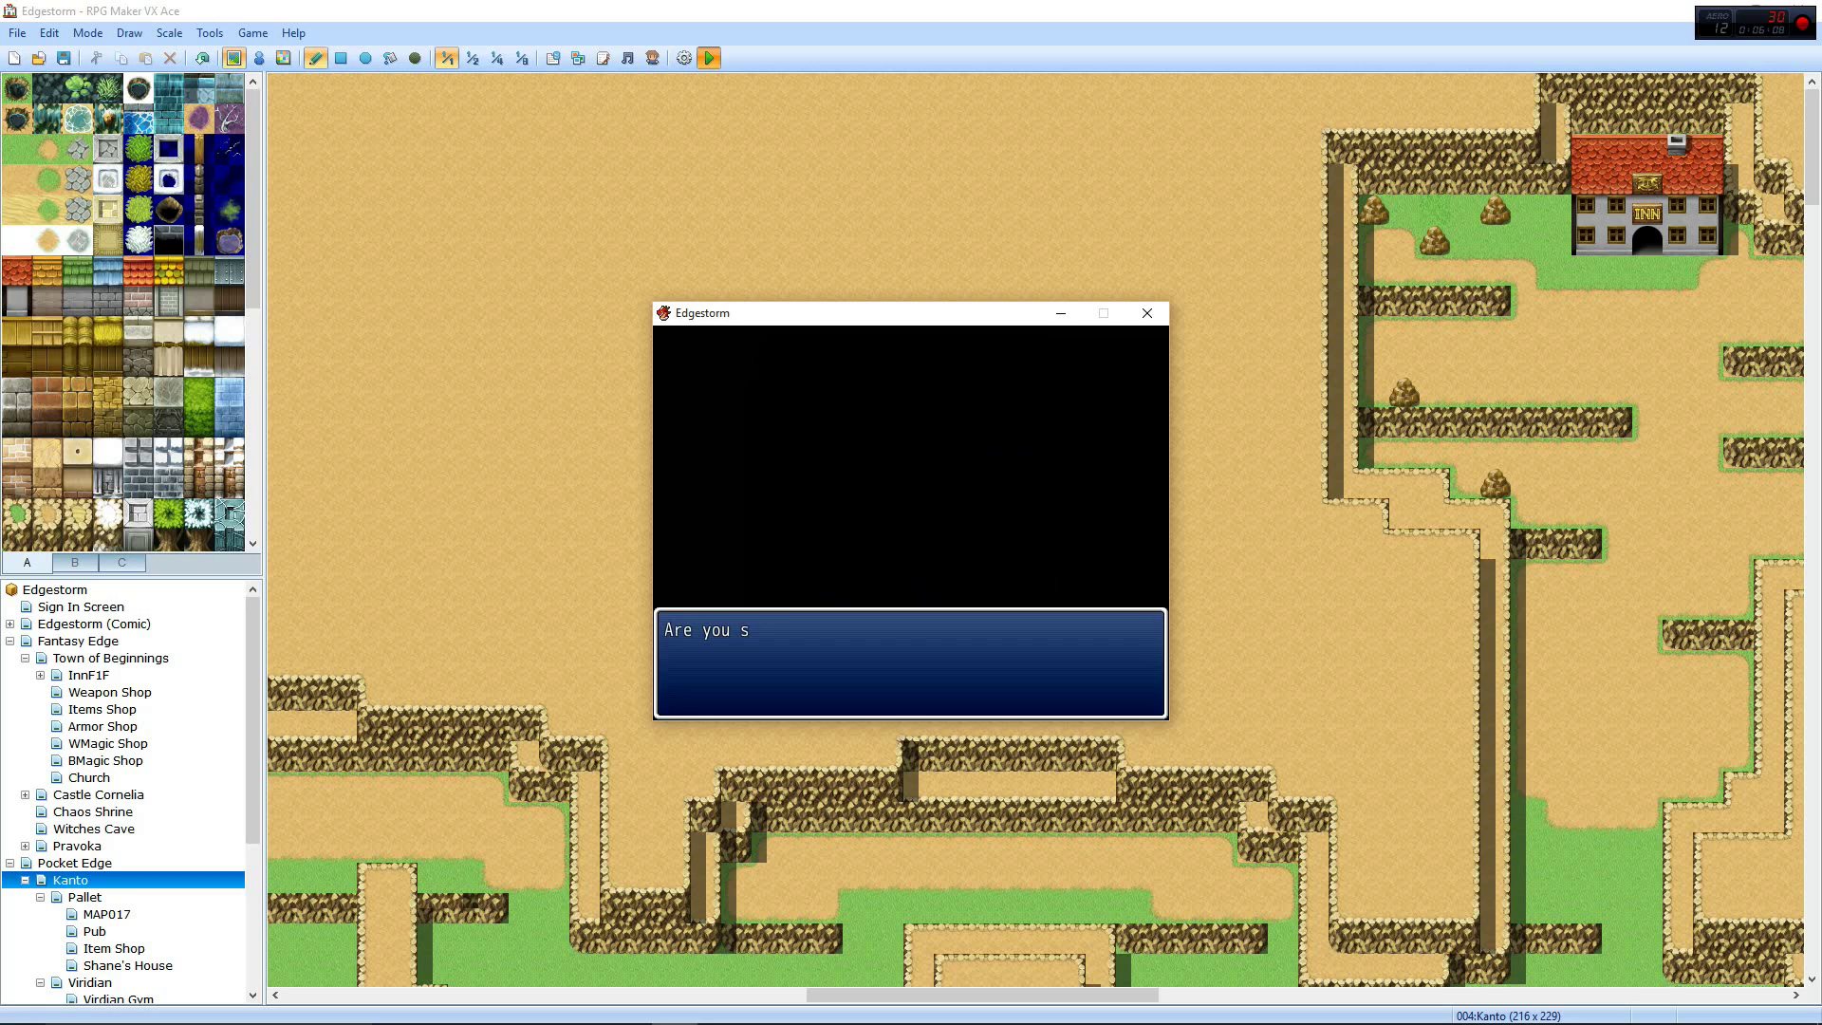
key(Return)
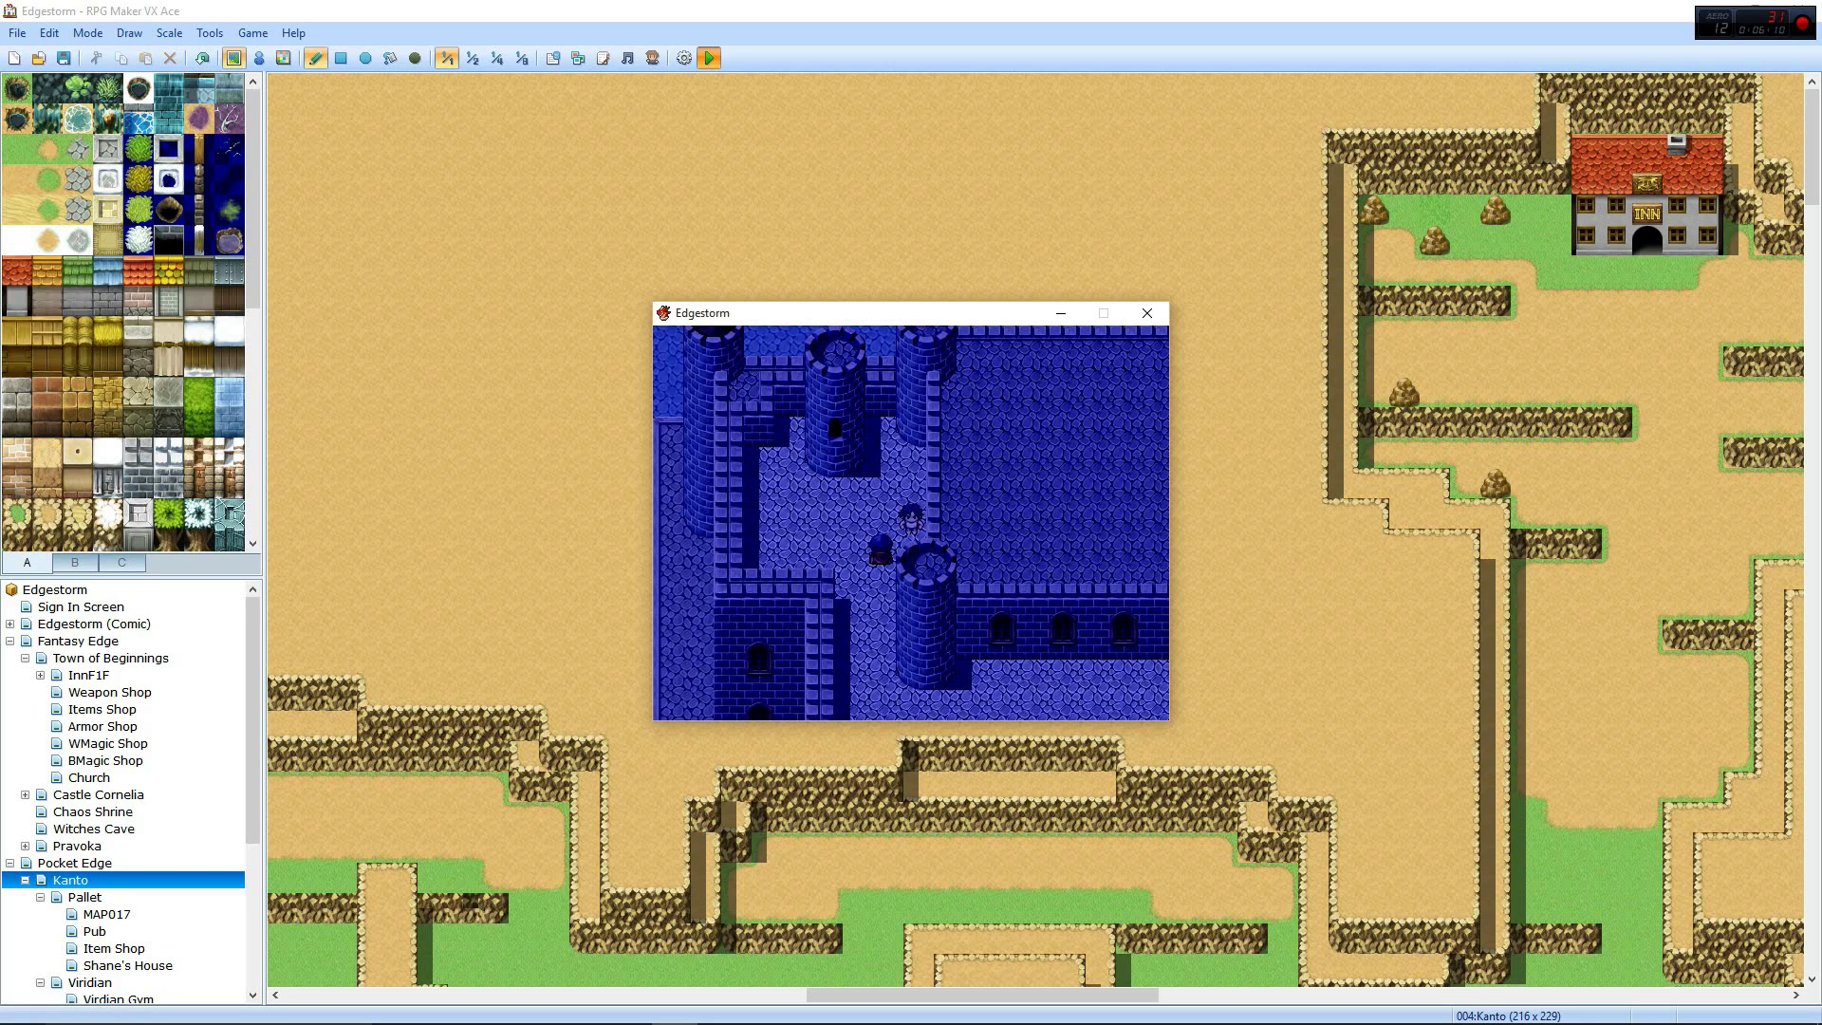
key(Escape)
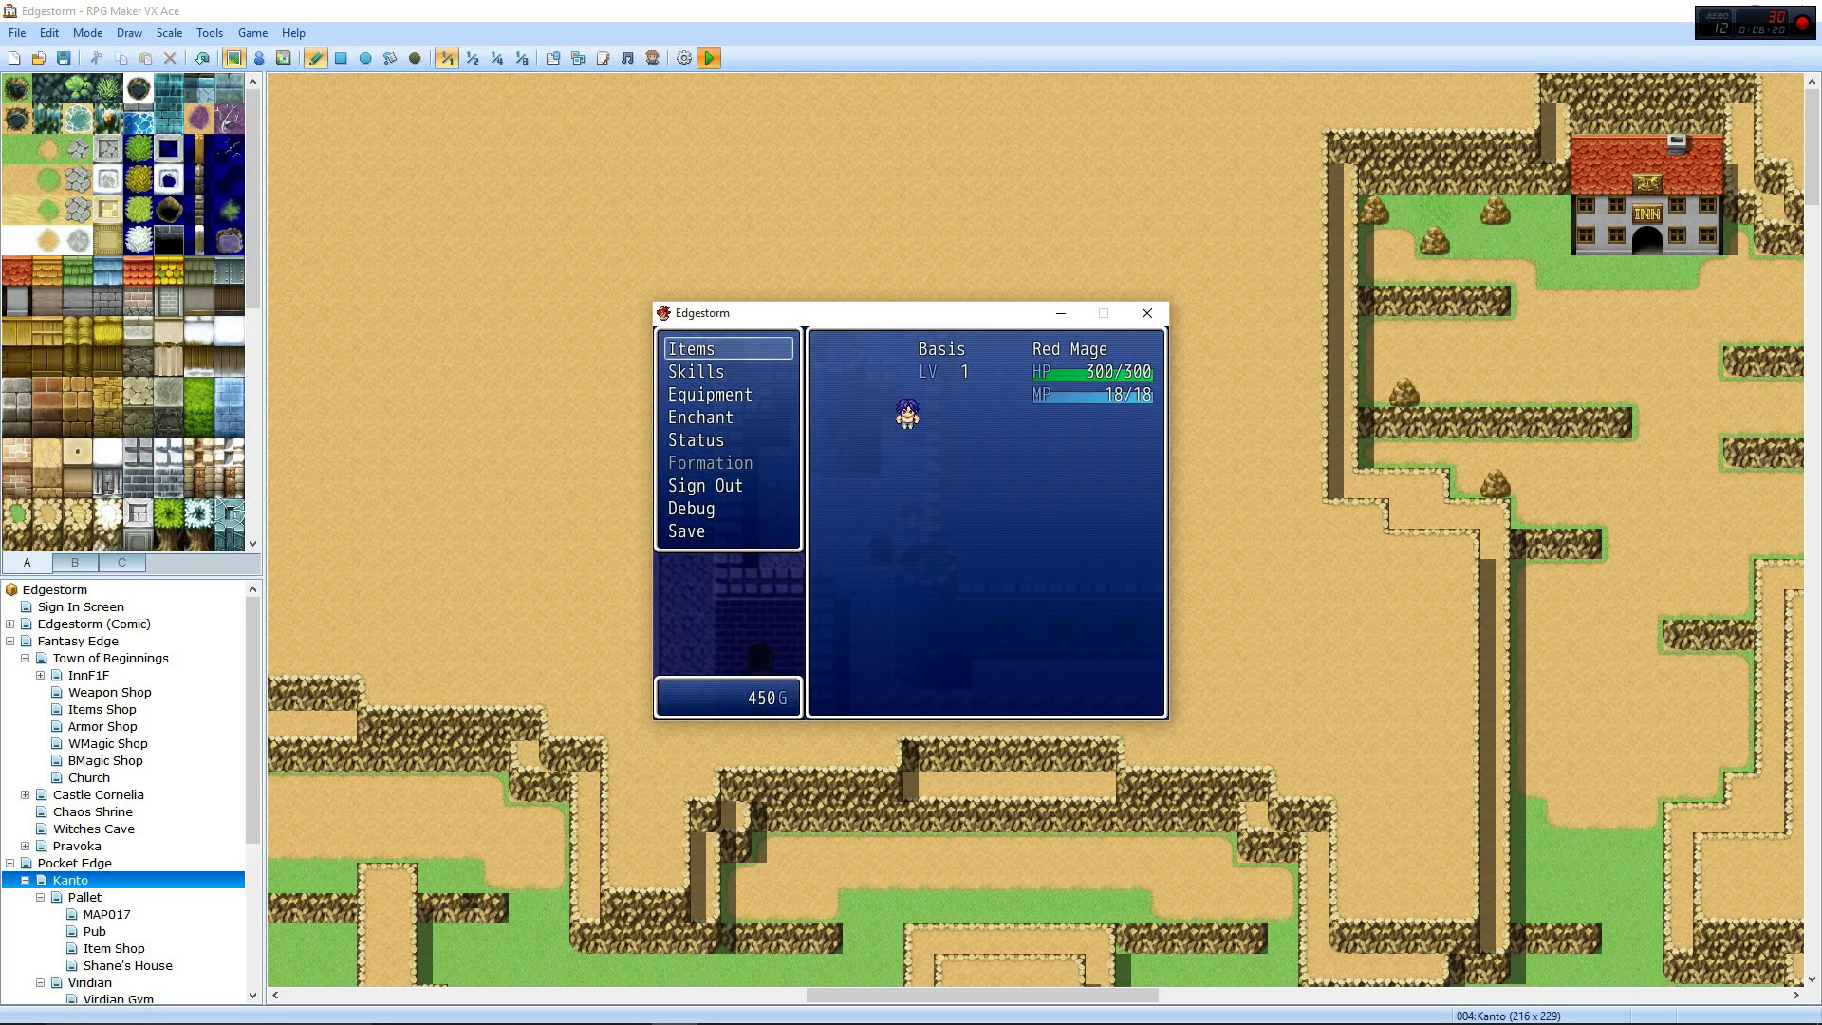
key(Down)
key(Down)
key(Down)
key(Down)
key(Down)
key(Down)
key(Down)
key(Return)
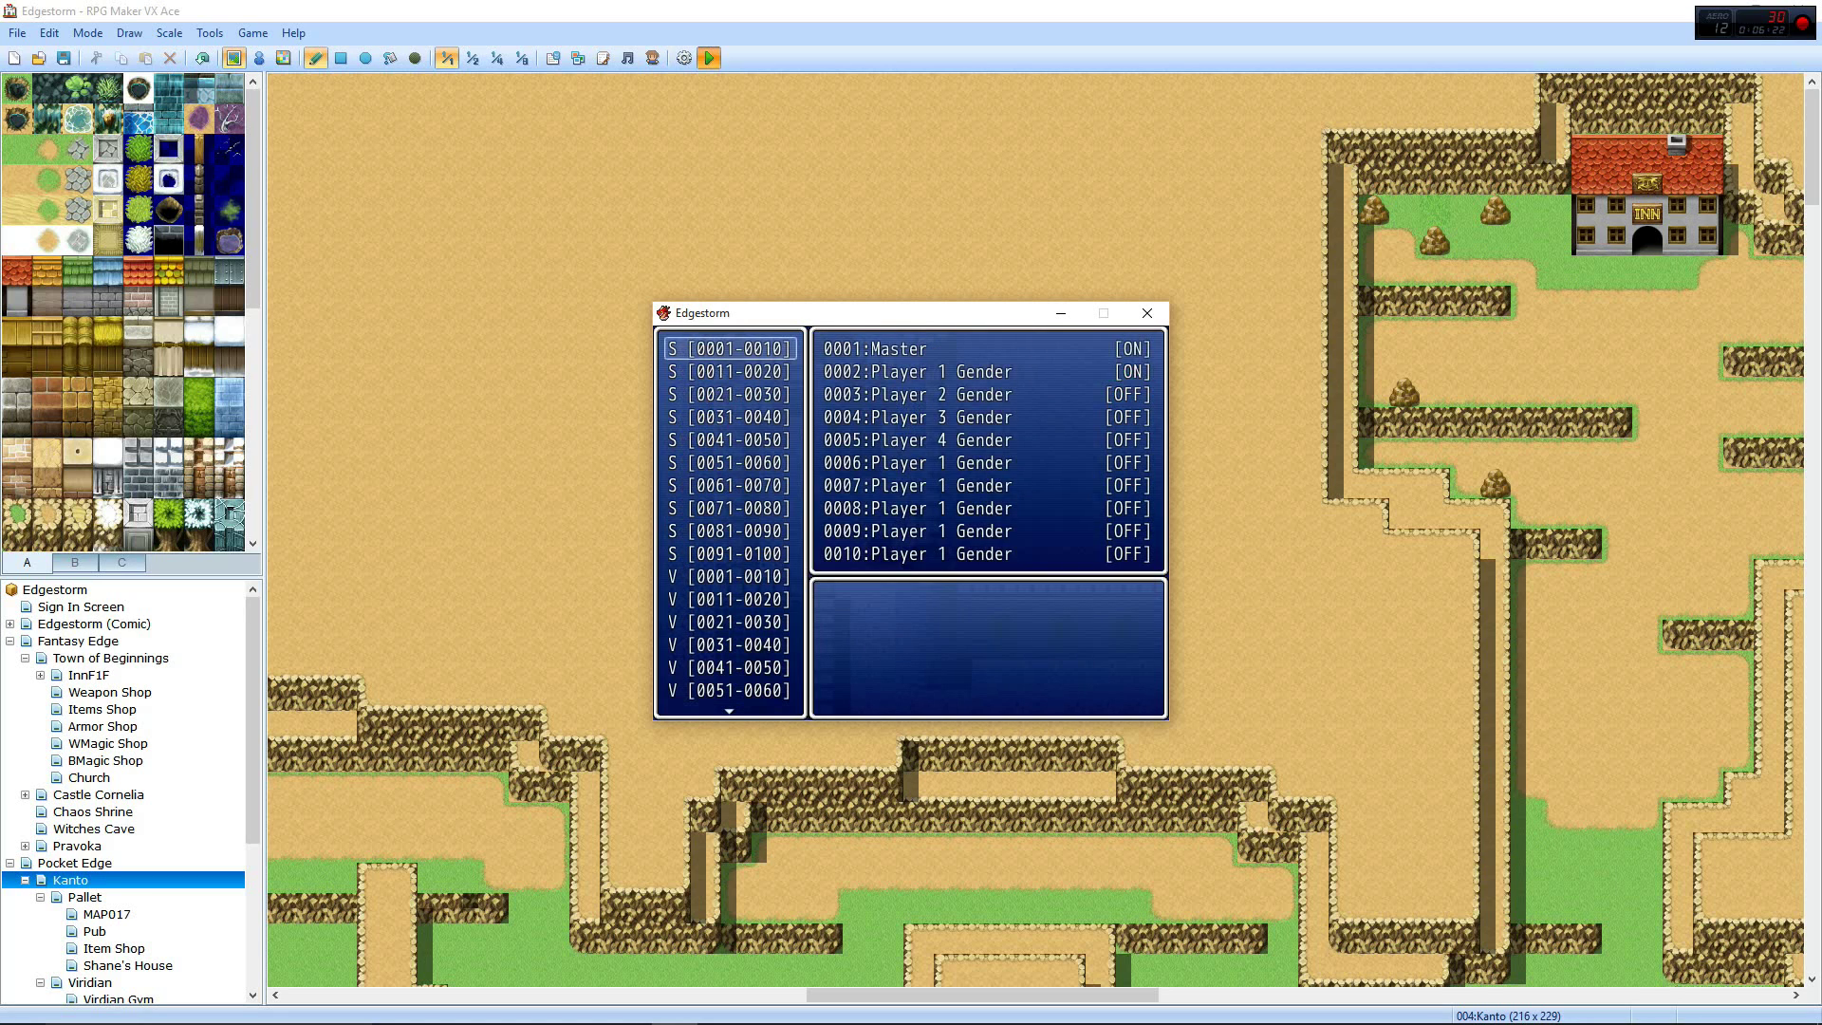
key(Down)
key(Down)
key(Down)
key(Return)
key(Down)
key(Down)
key(Down)
key(Down)
key(Down)
key(Down)
key(Down)
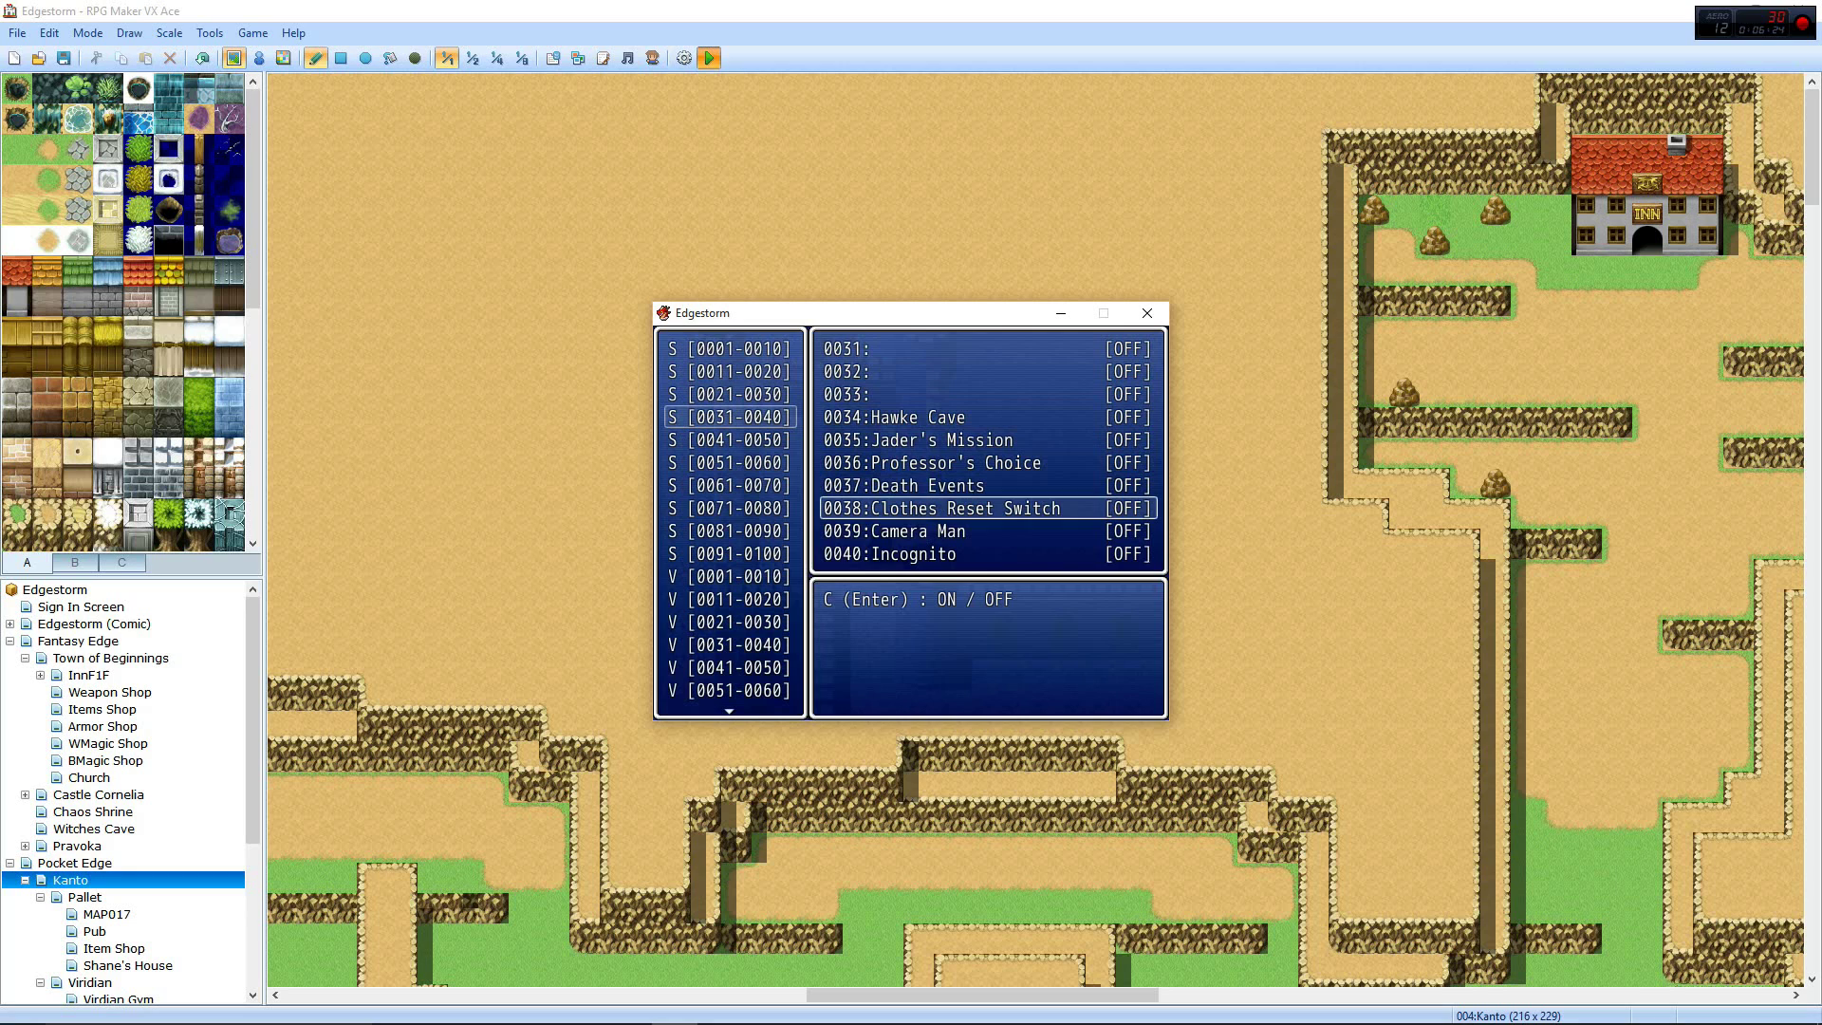
key(Escape)
key(Escape)
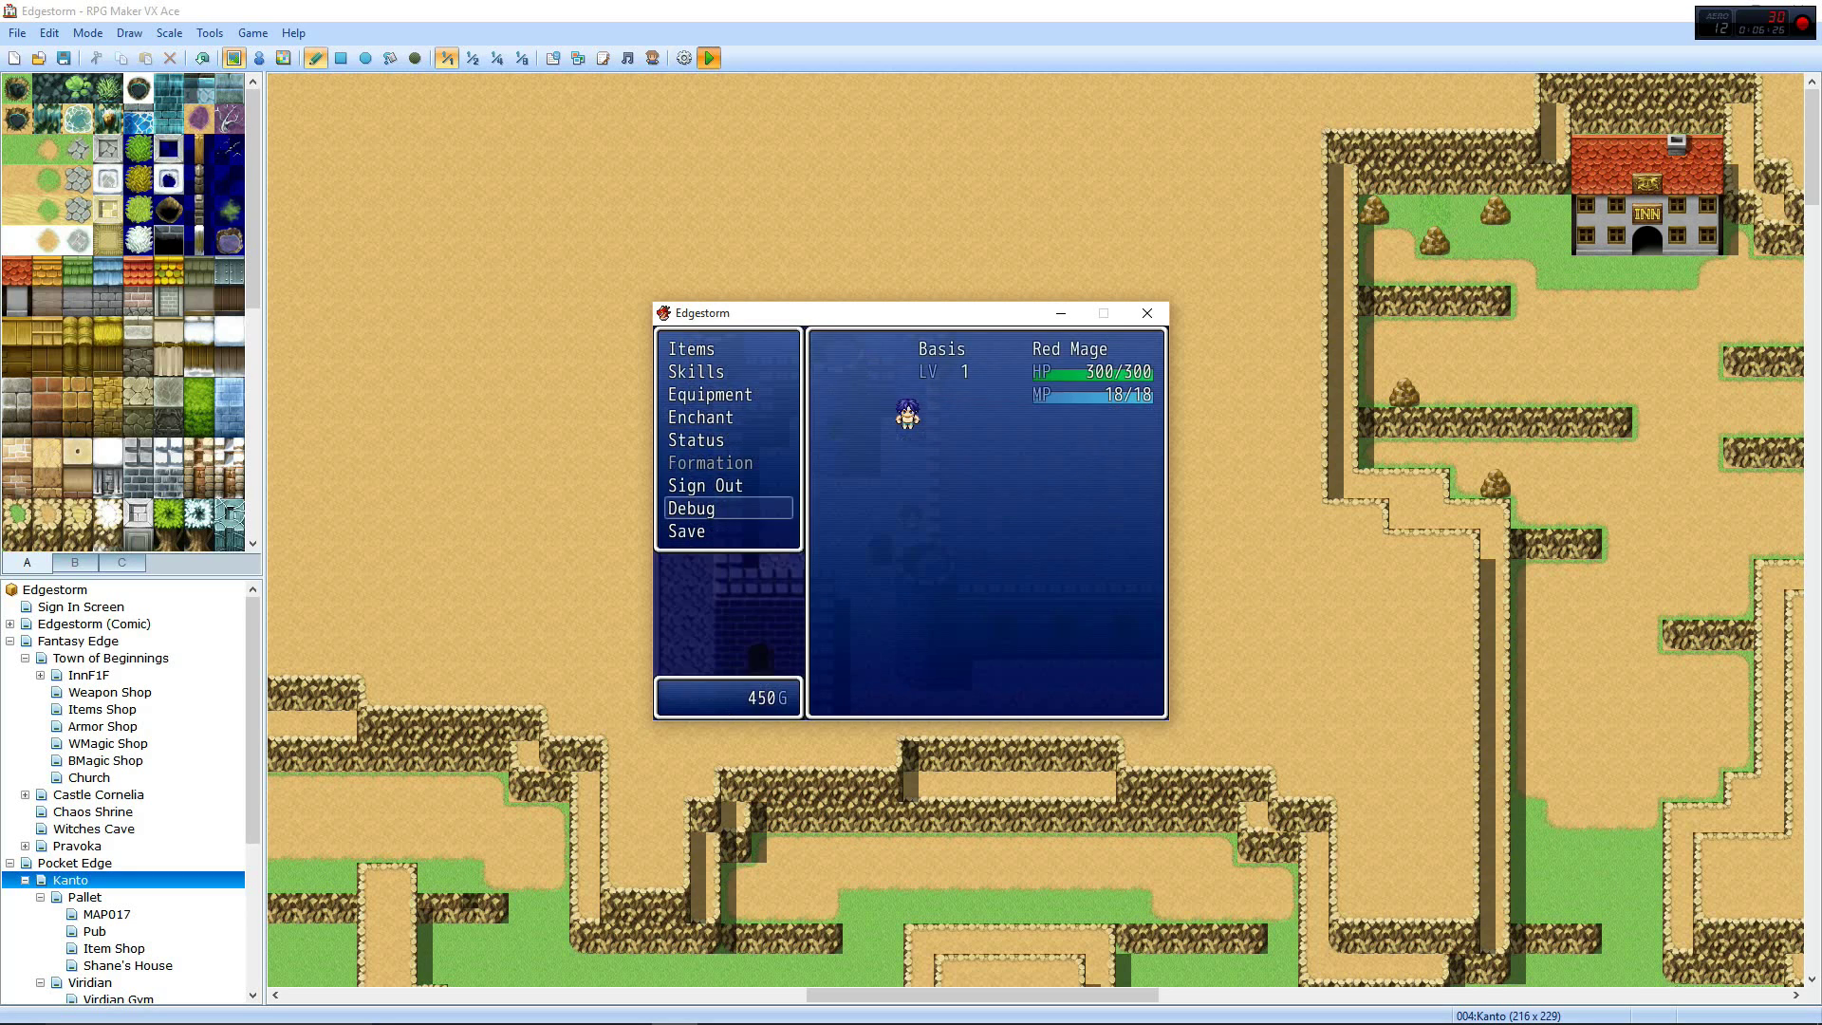
key(Escape)
key(Return)
key(Up)
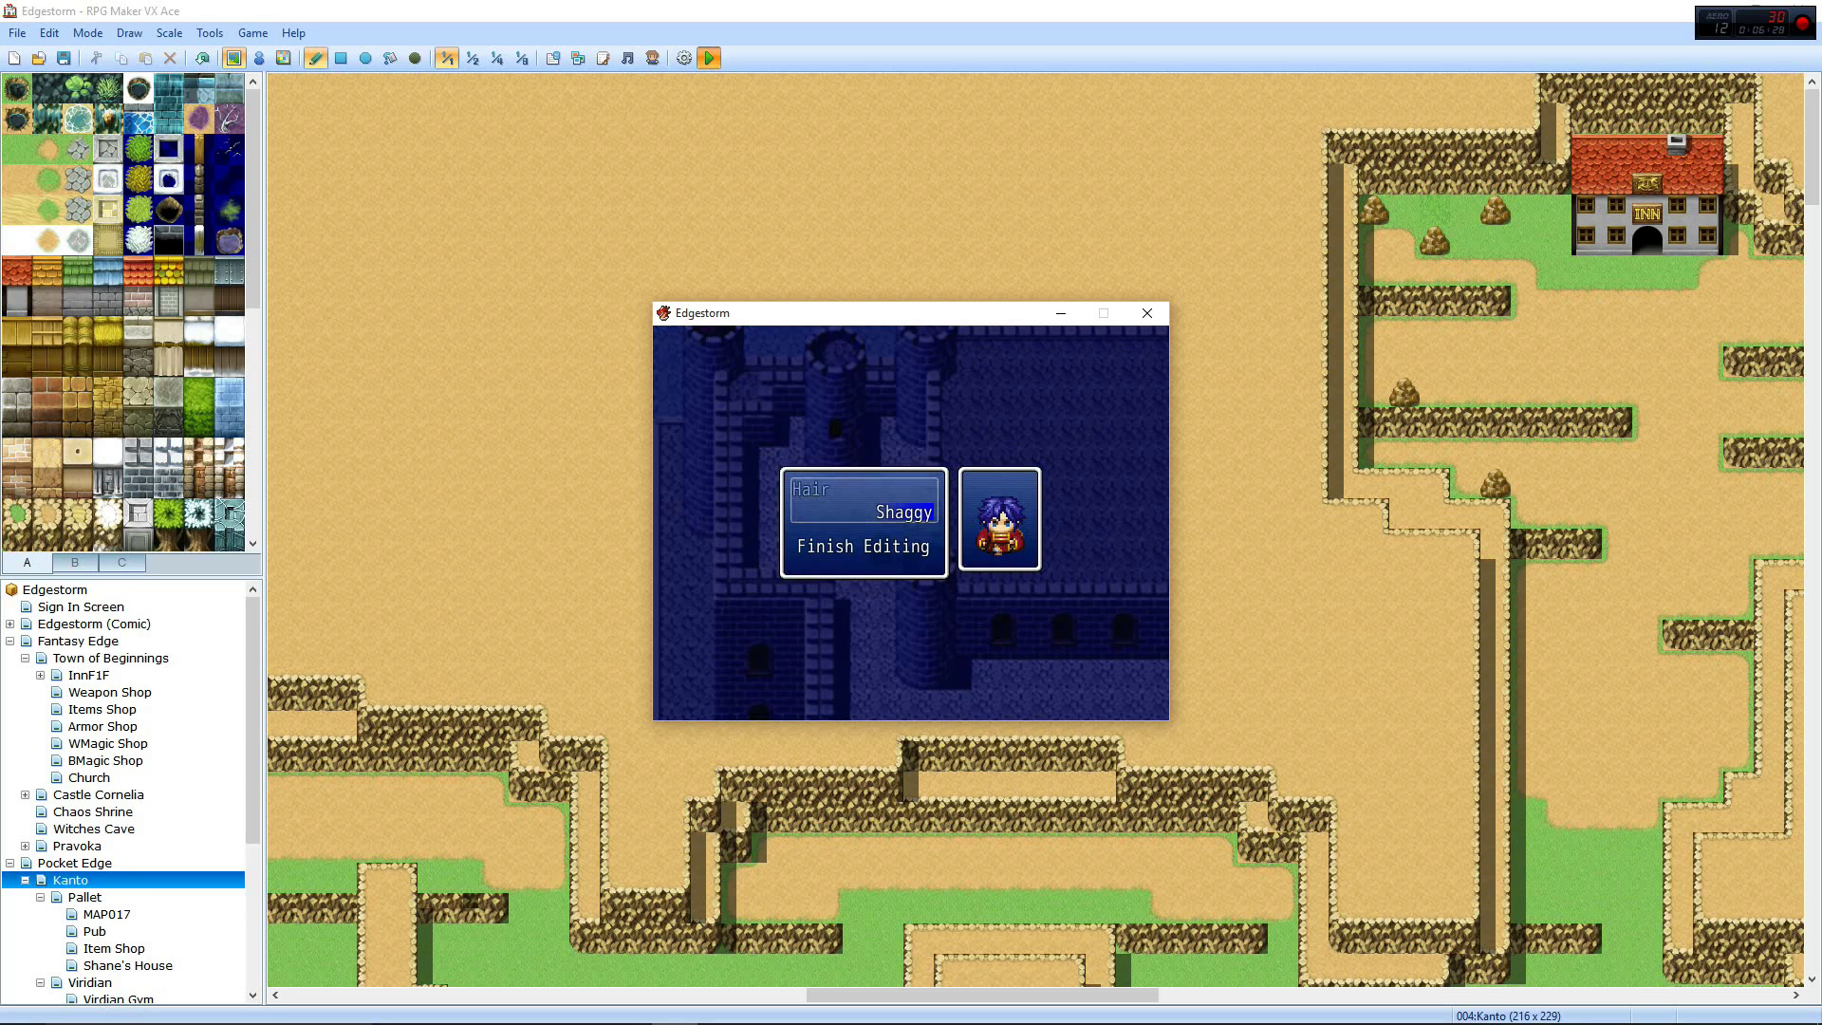
key(Down)
key(Return)
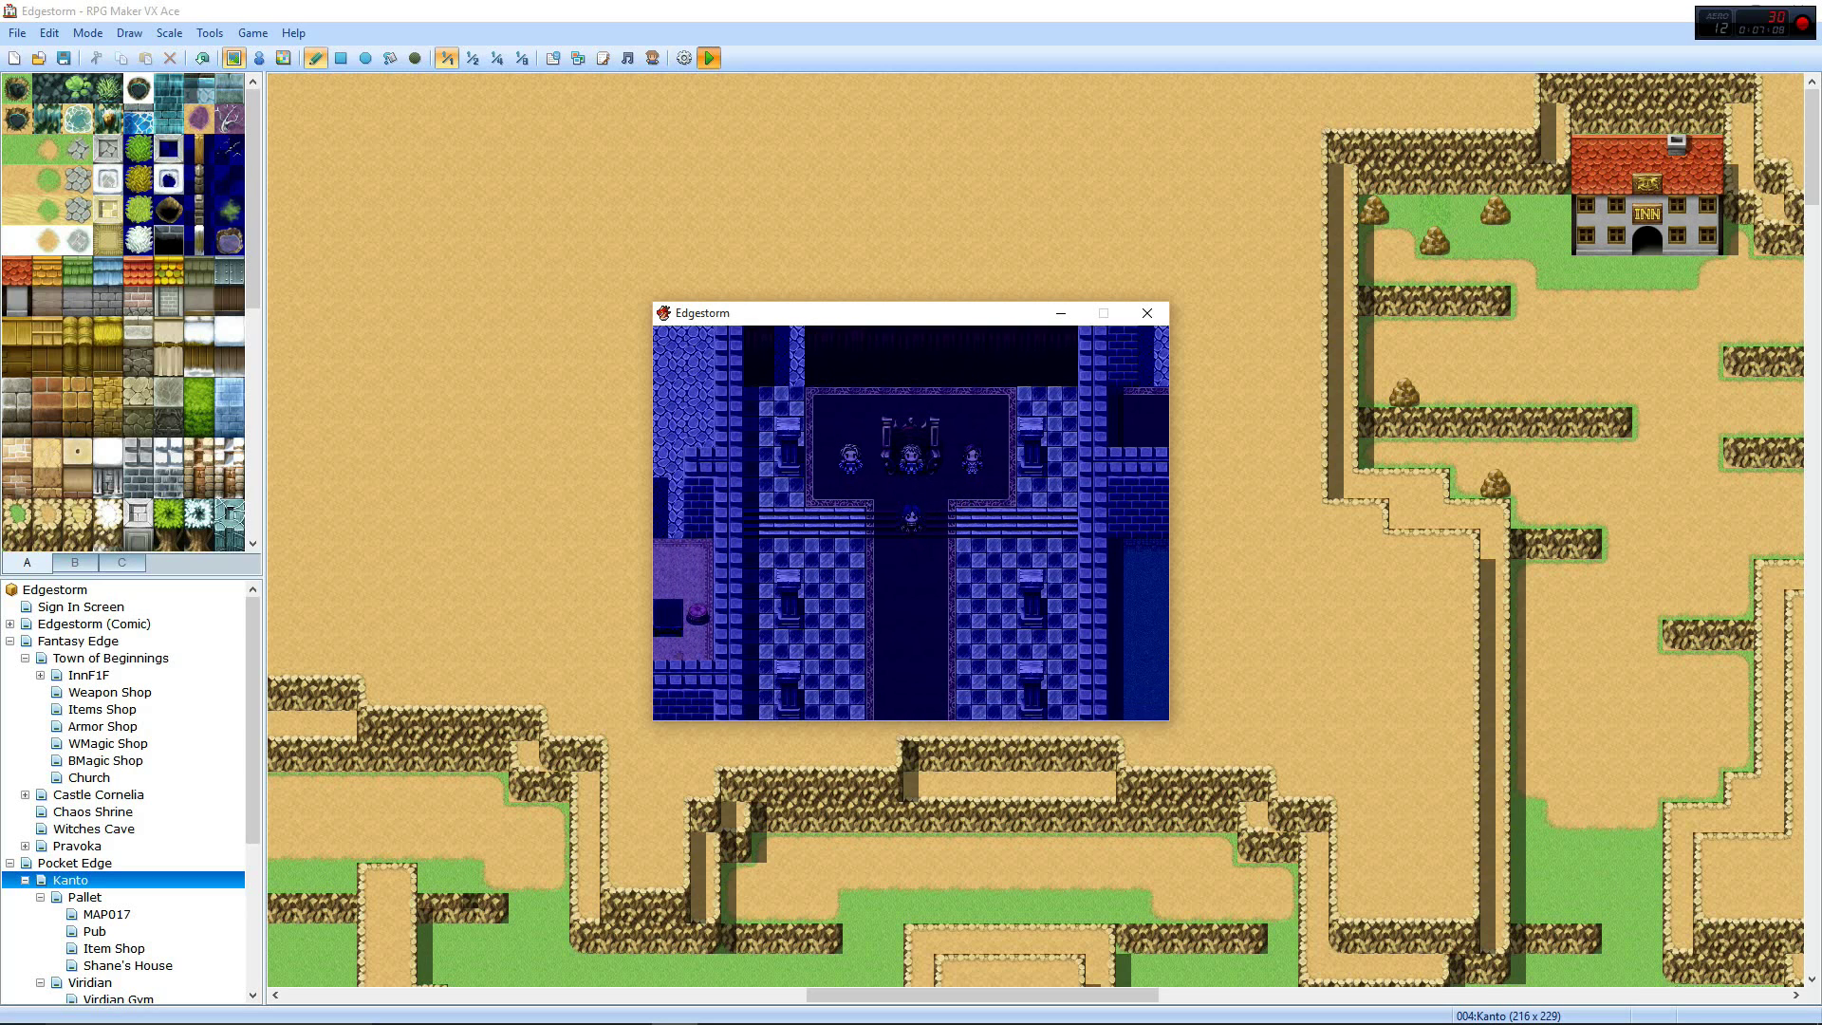
Walk Basis south out of the blue castle into the red-walled house, then open the game menu
key(Down)
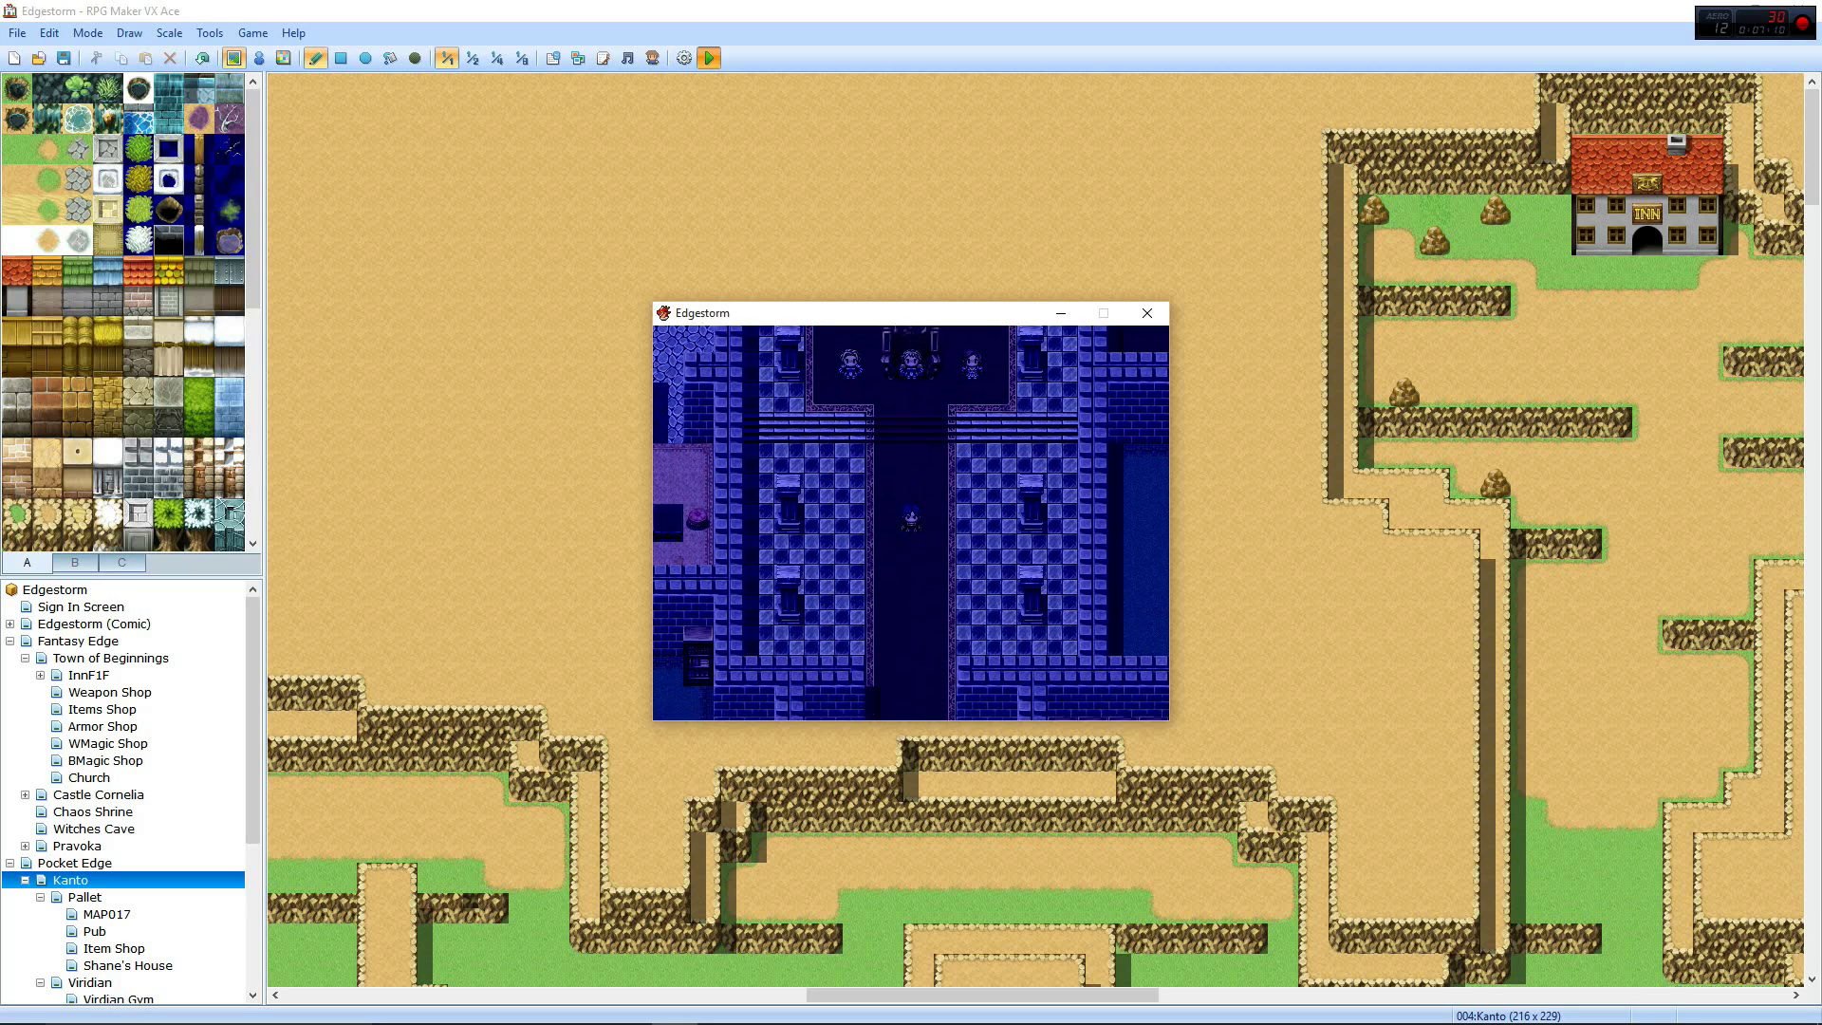
key(Down)
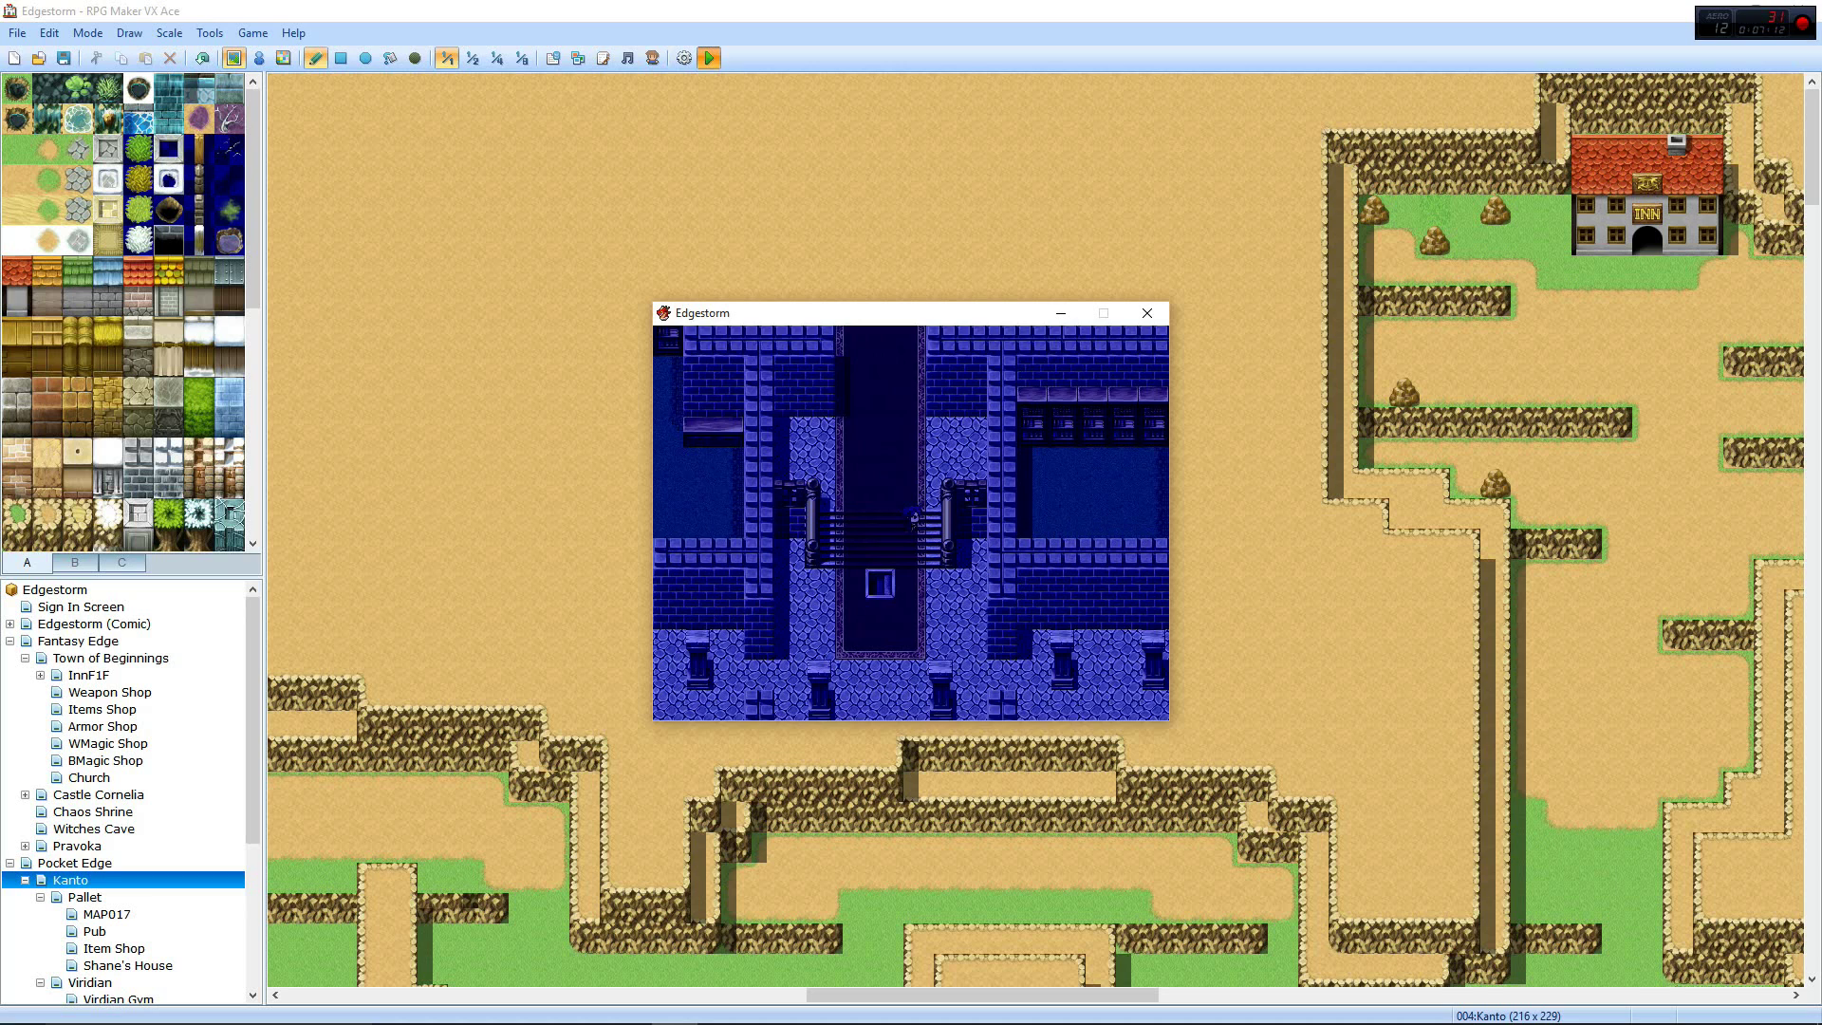
key(Right)
key(Right)
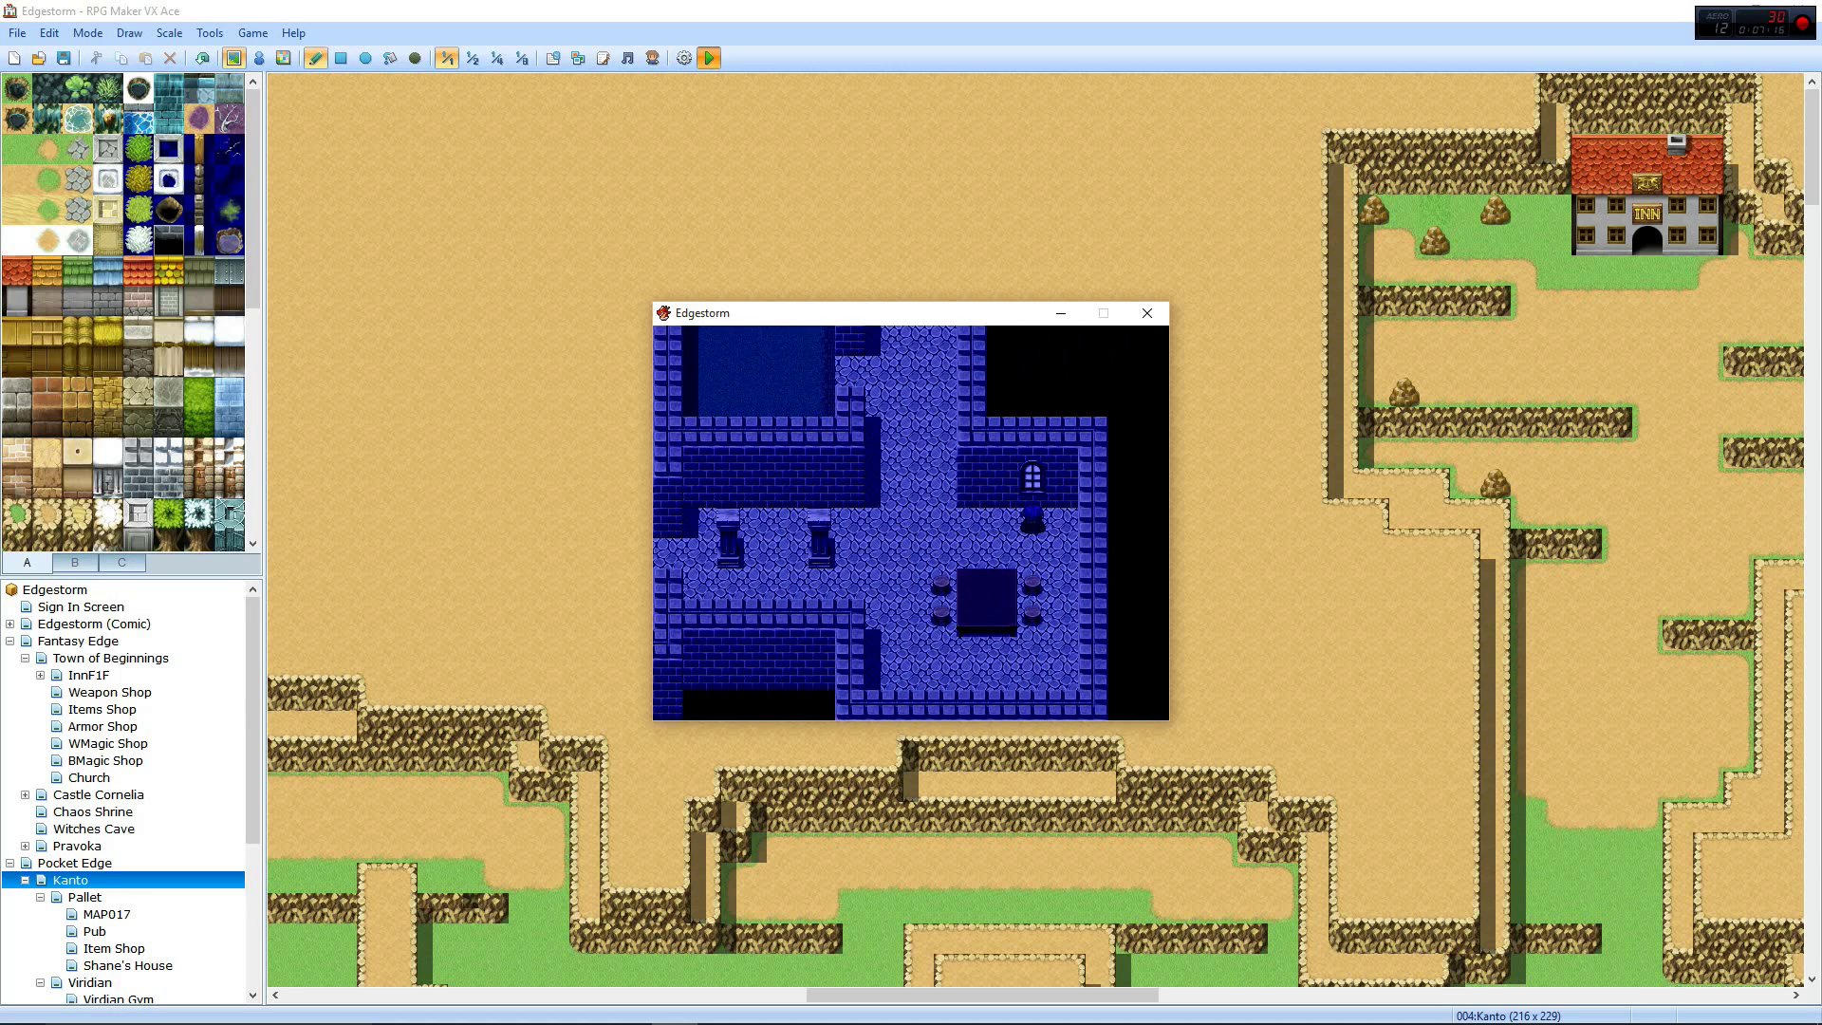
key(Up)
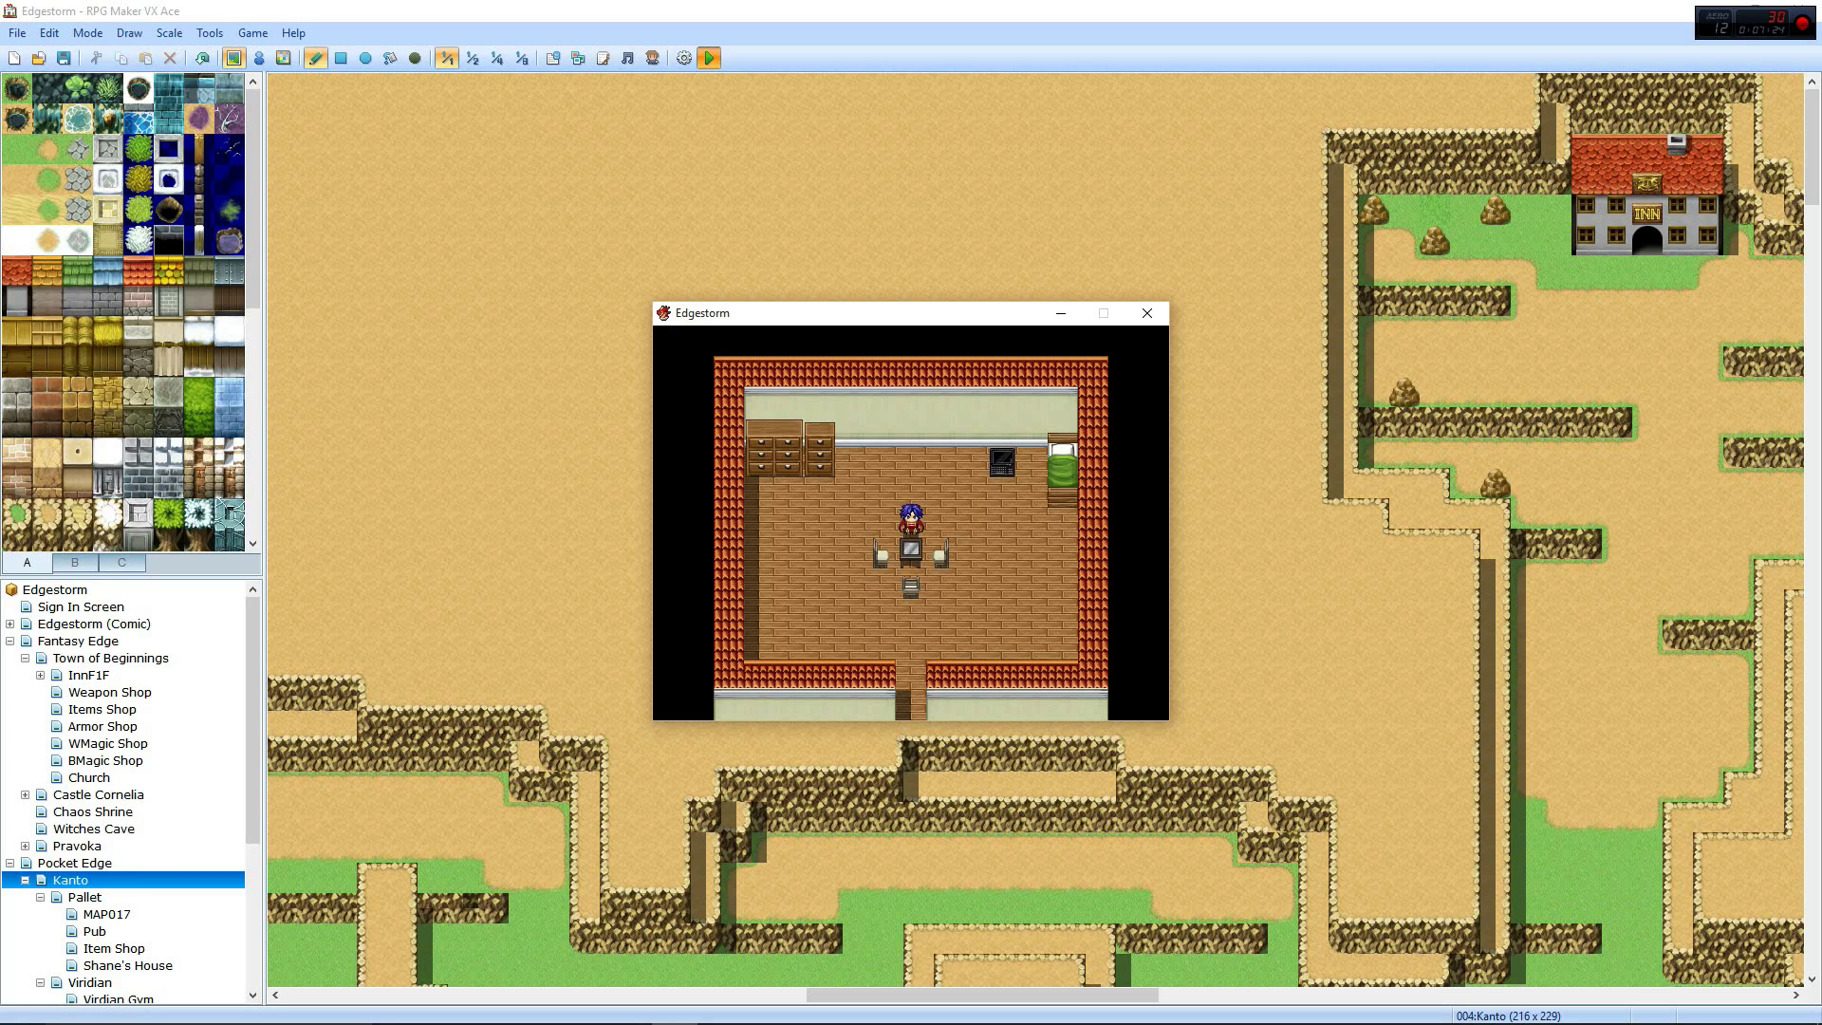
key(Escape)
Sign out of the game and load the Shane's House save in File 1
key(Up)
key(Up)
key(Up)
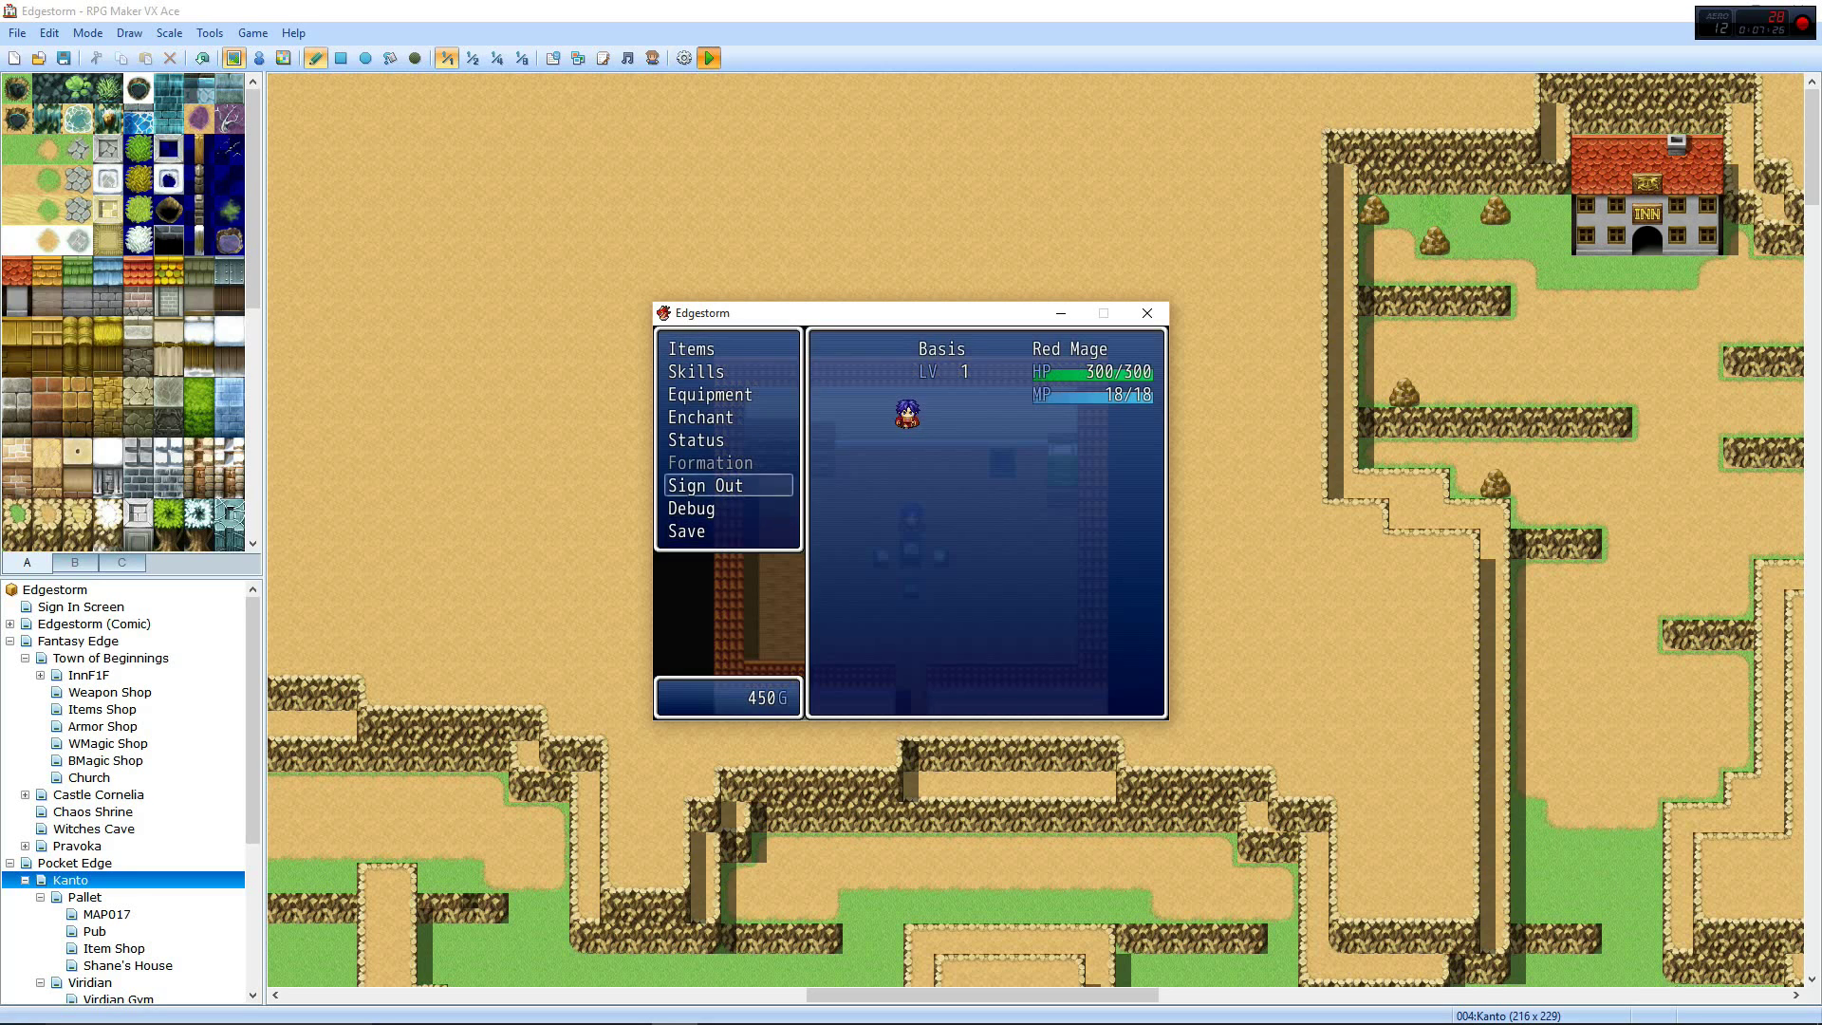
key(Return)
key(Return)
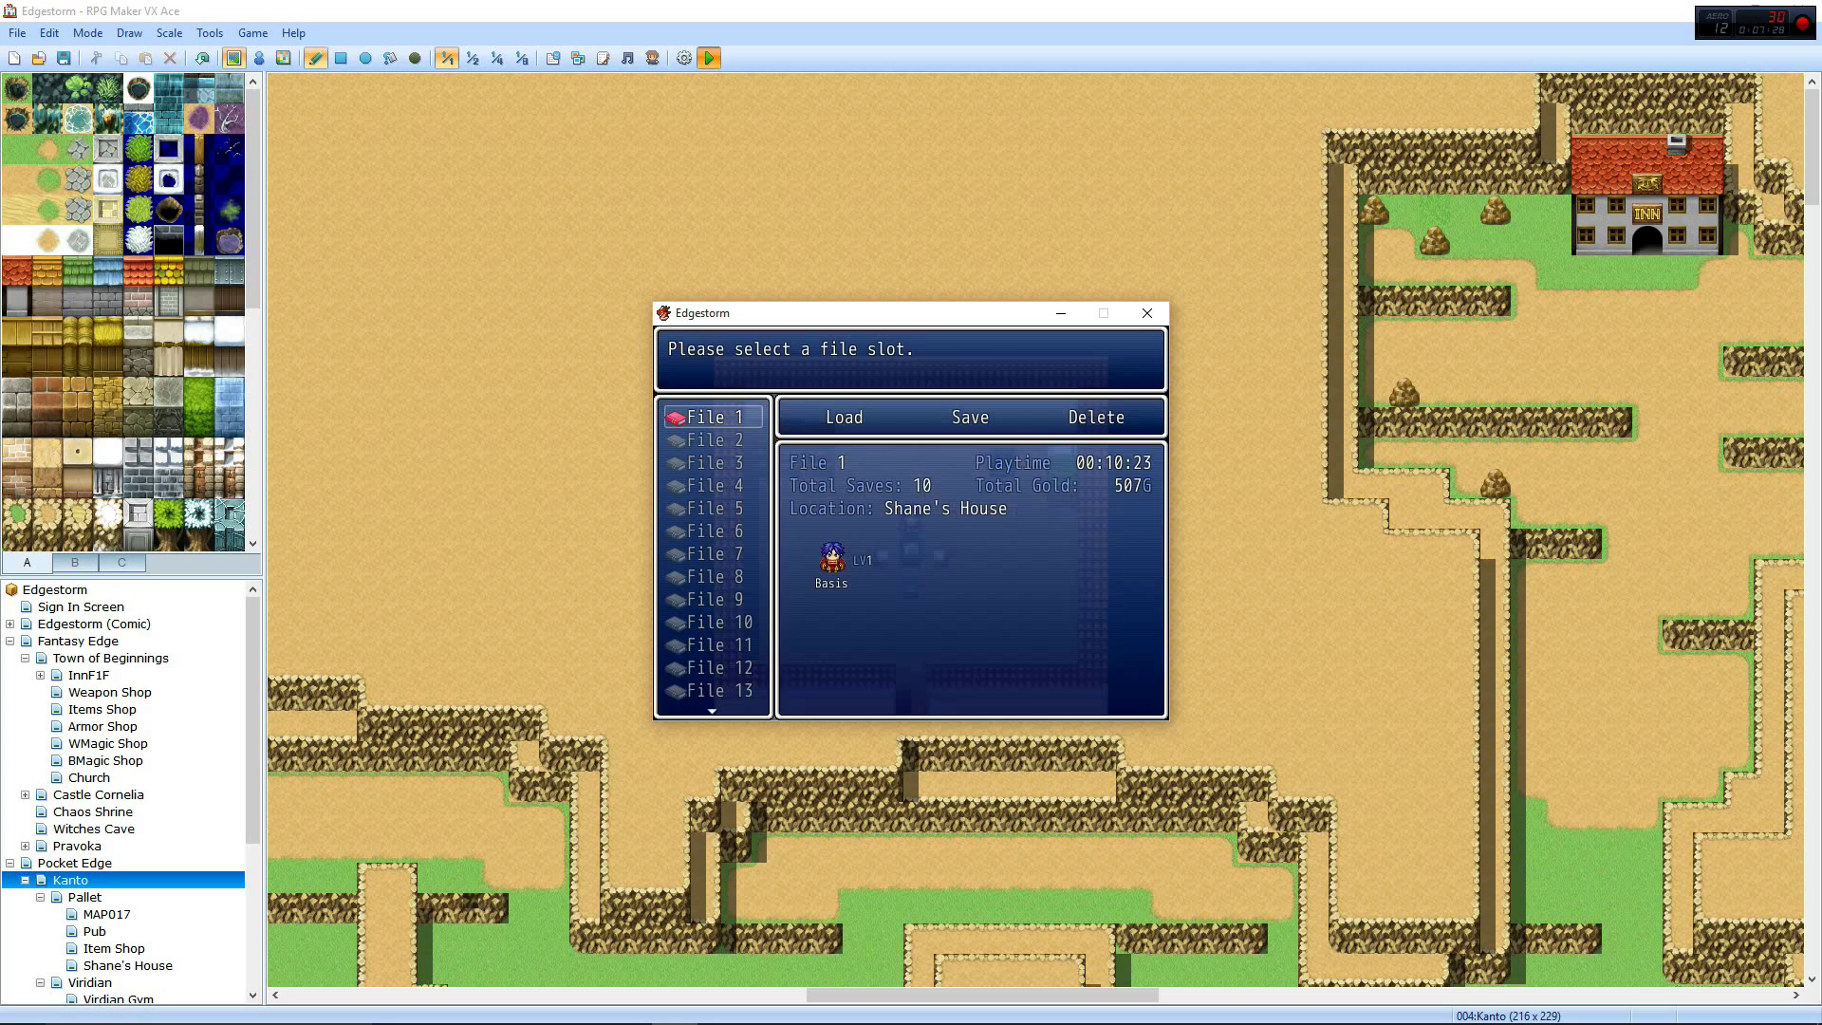
key(Return)
key(Left)
key(Return)
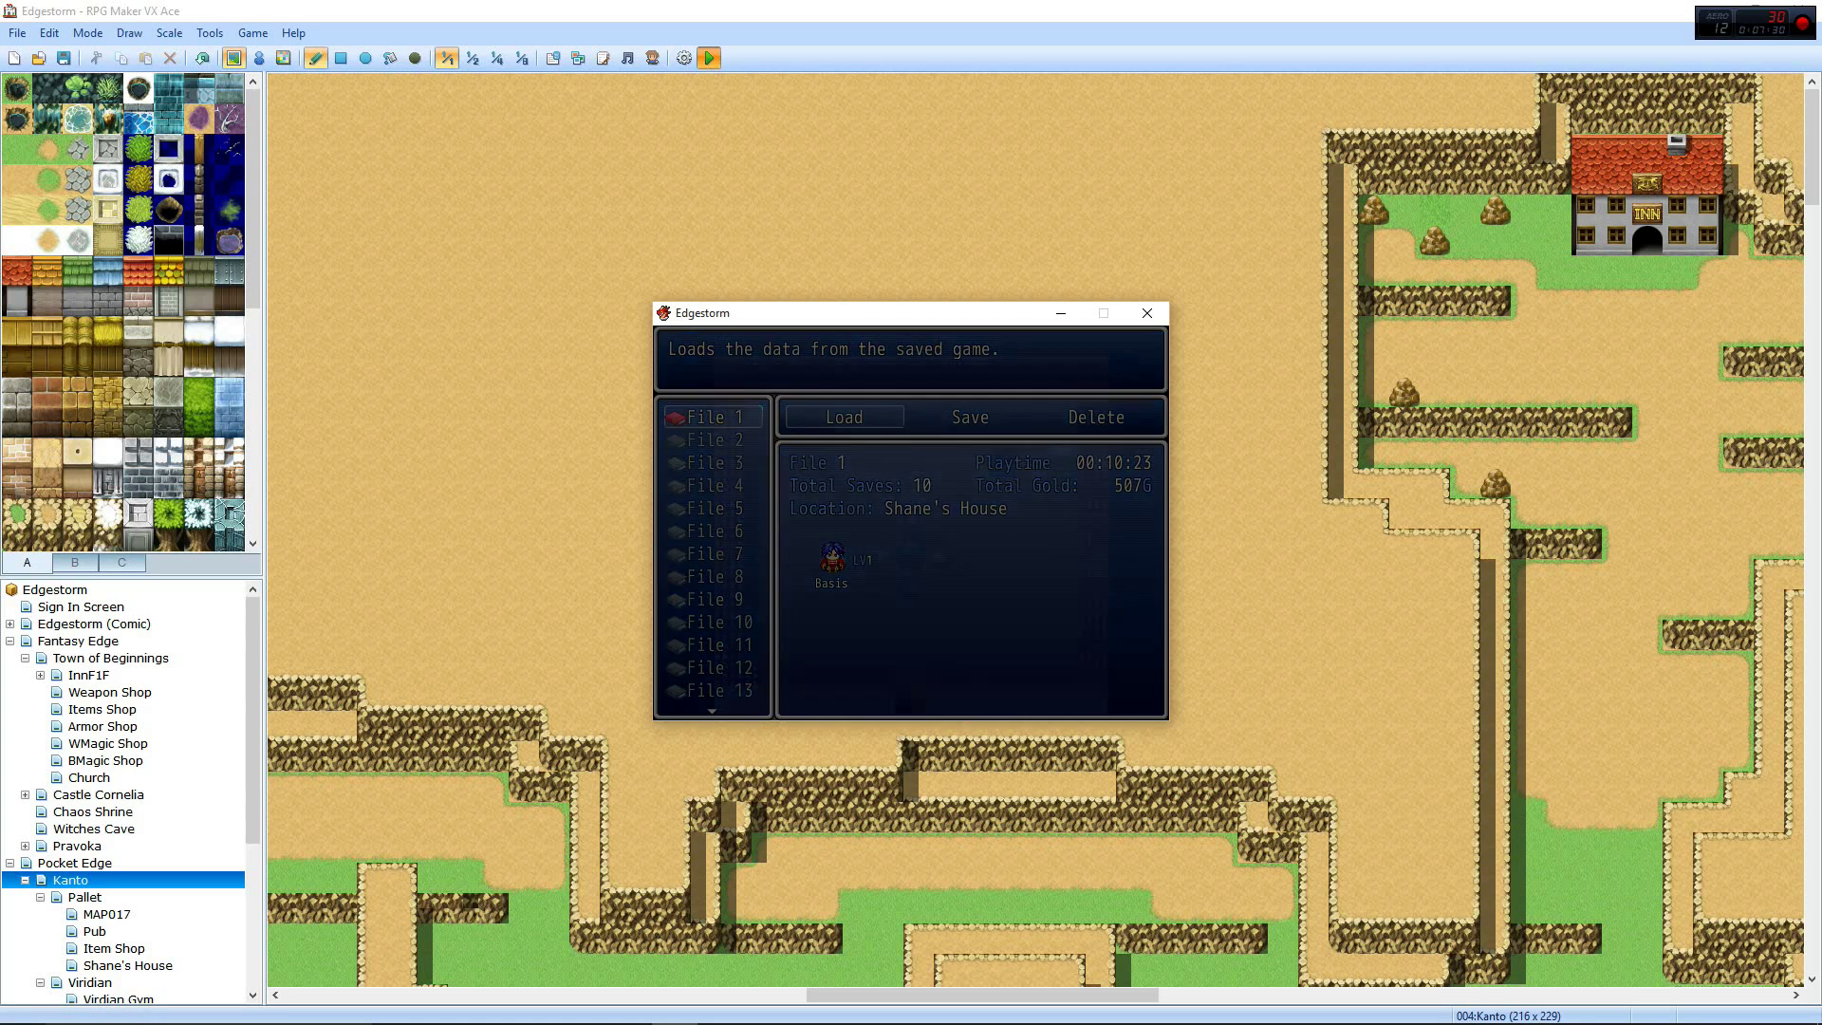
Walk the character around the table and down toward the house door
key(Right)
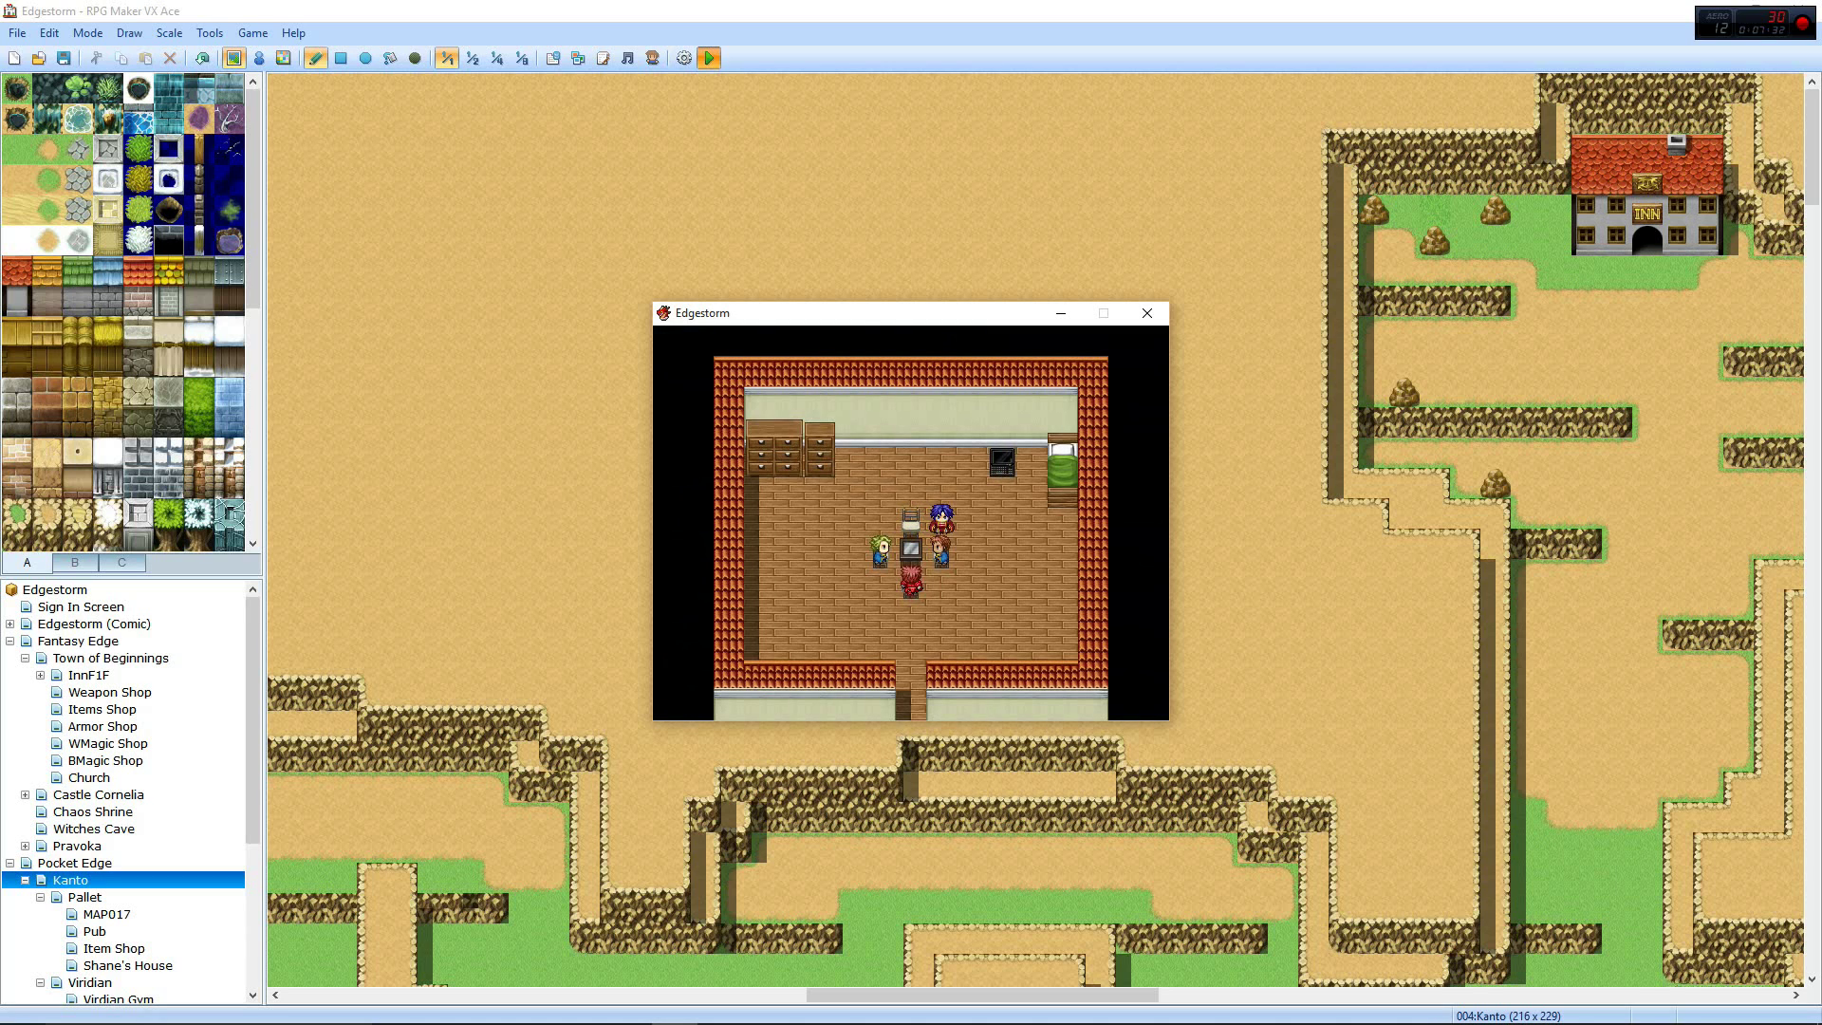
key(Down)
key(Down)
key(Left)
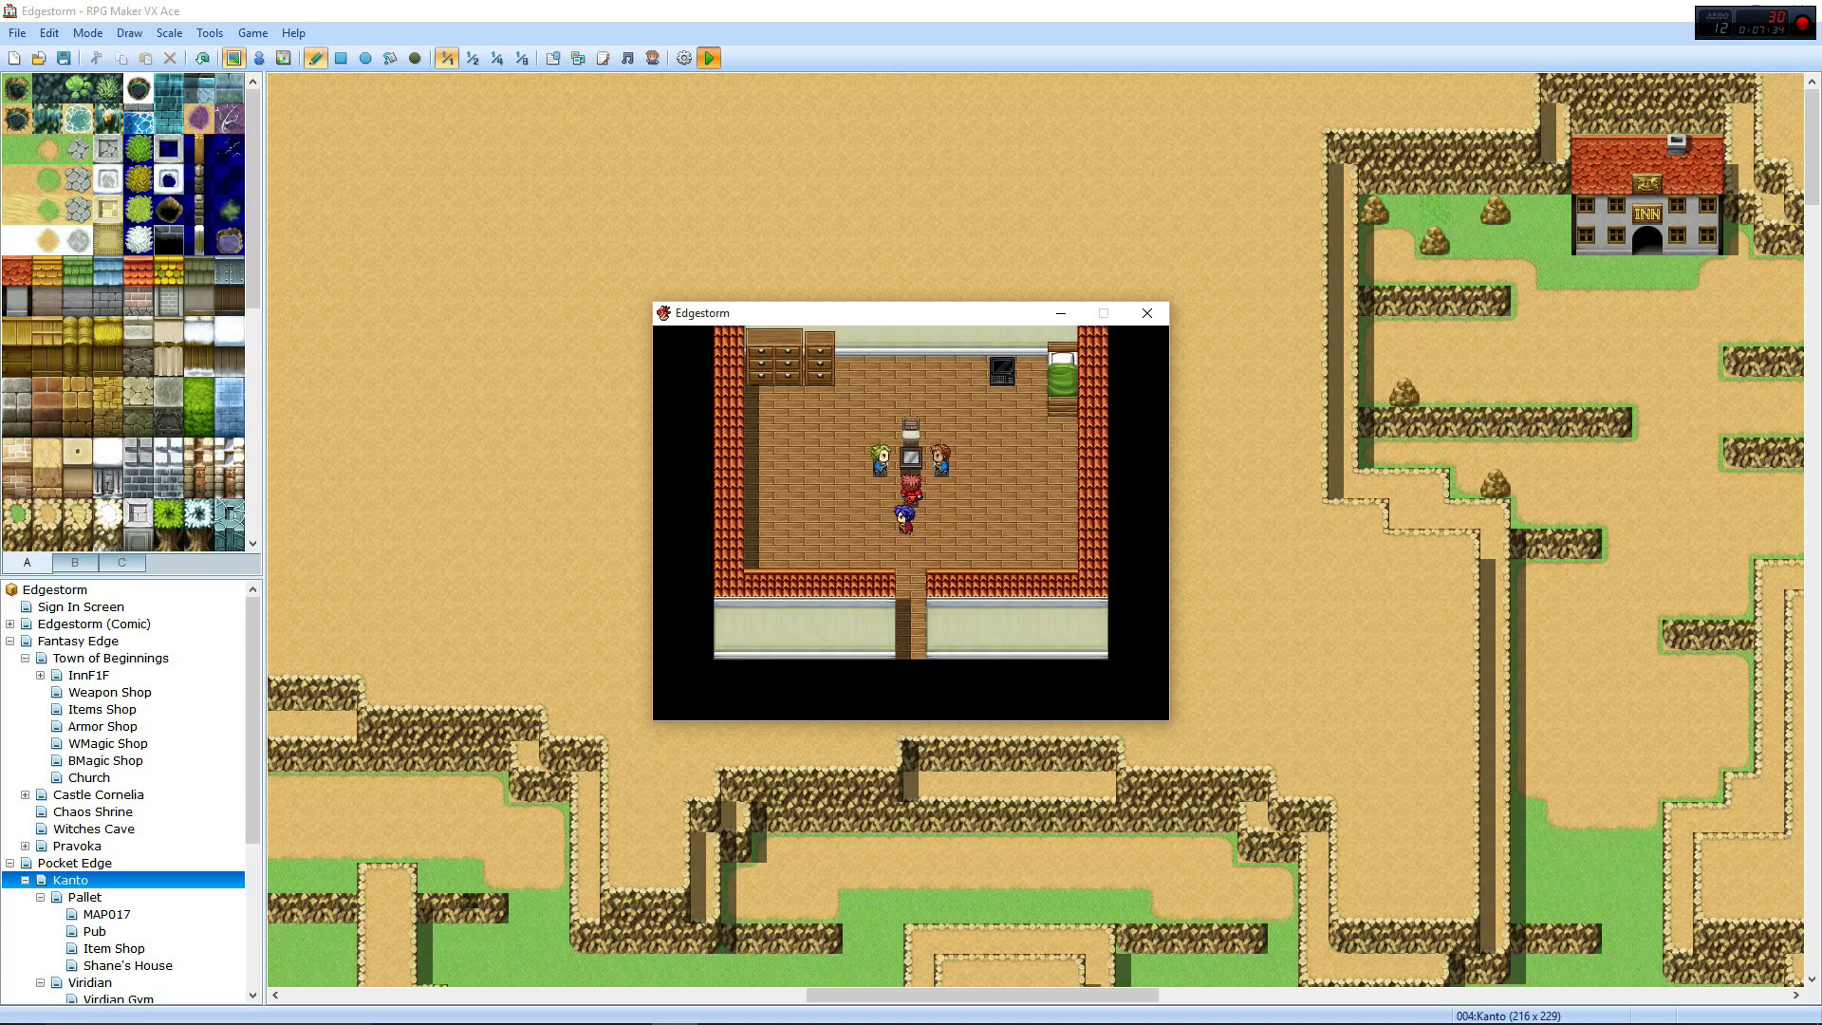
key(Down)
key(Down)
key(Down)
key(Down)
key(Down)
key(Down)
key(Down)
key(Down)
Close the playtest and view the 216 × 229 Kanto map at 1/8 scale, briefly checking 1/1
click(1131, 321)
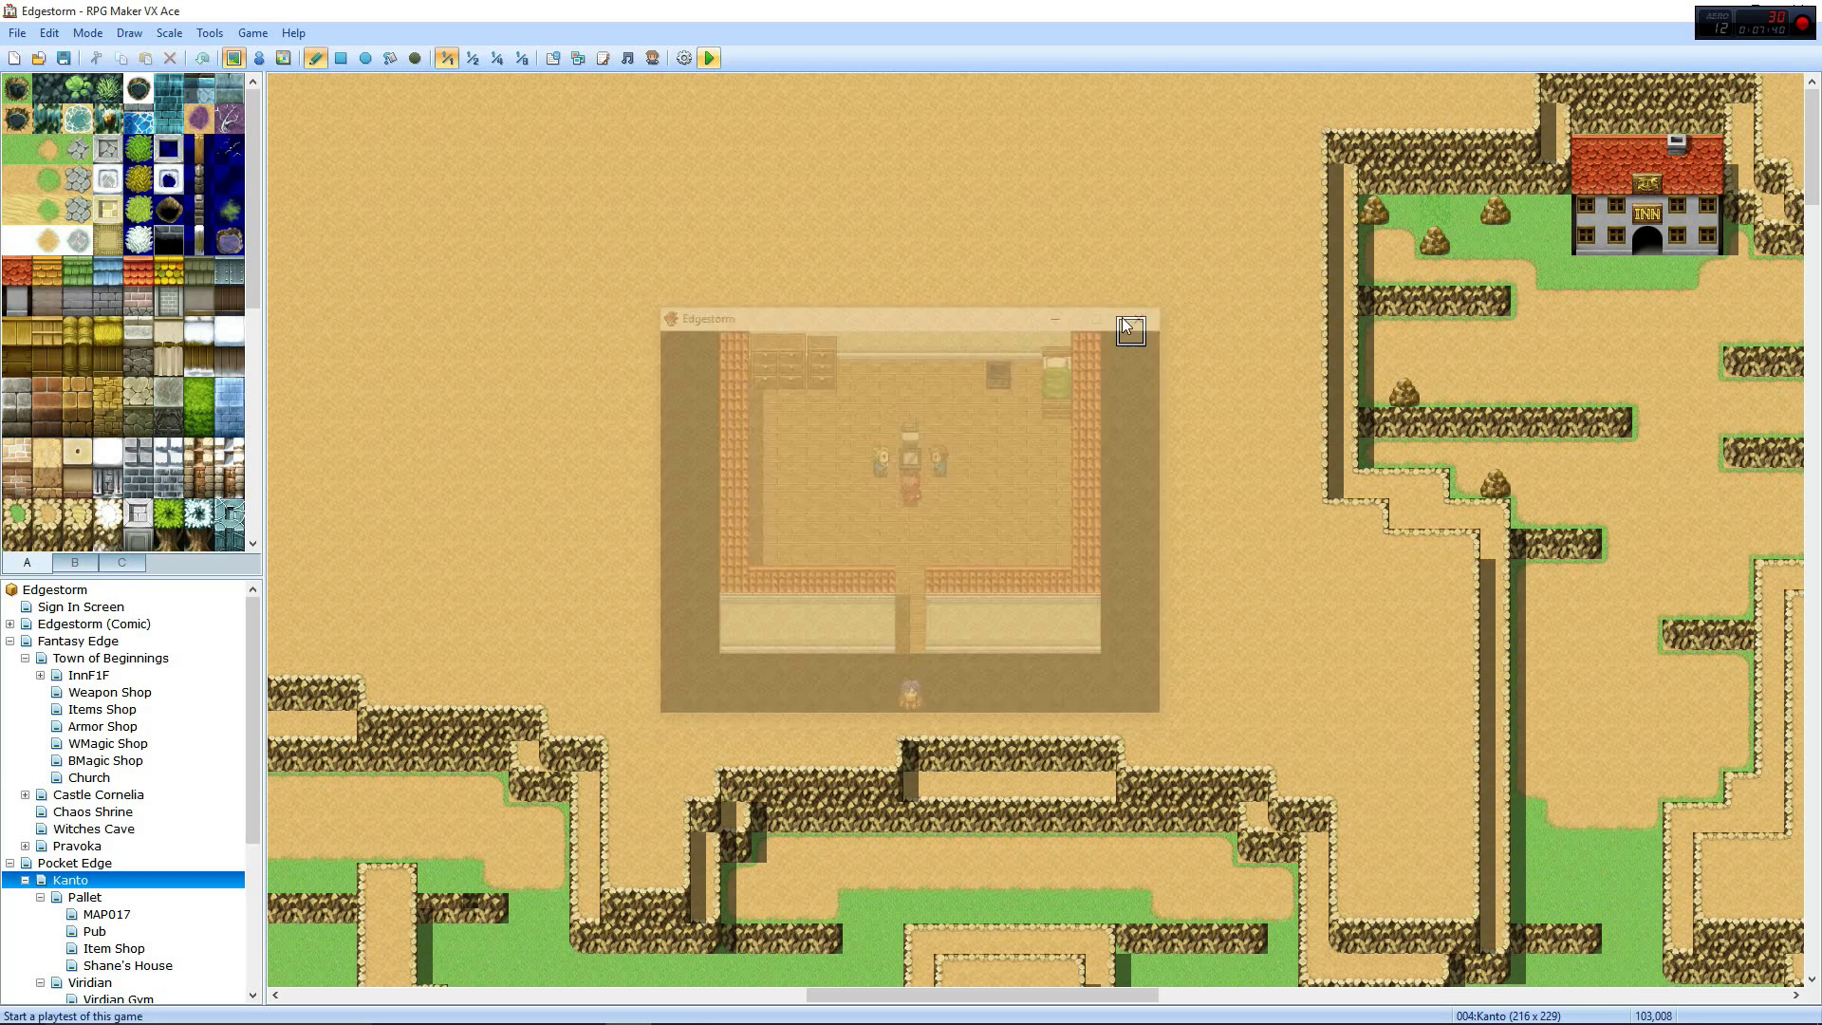
click(521, 58)
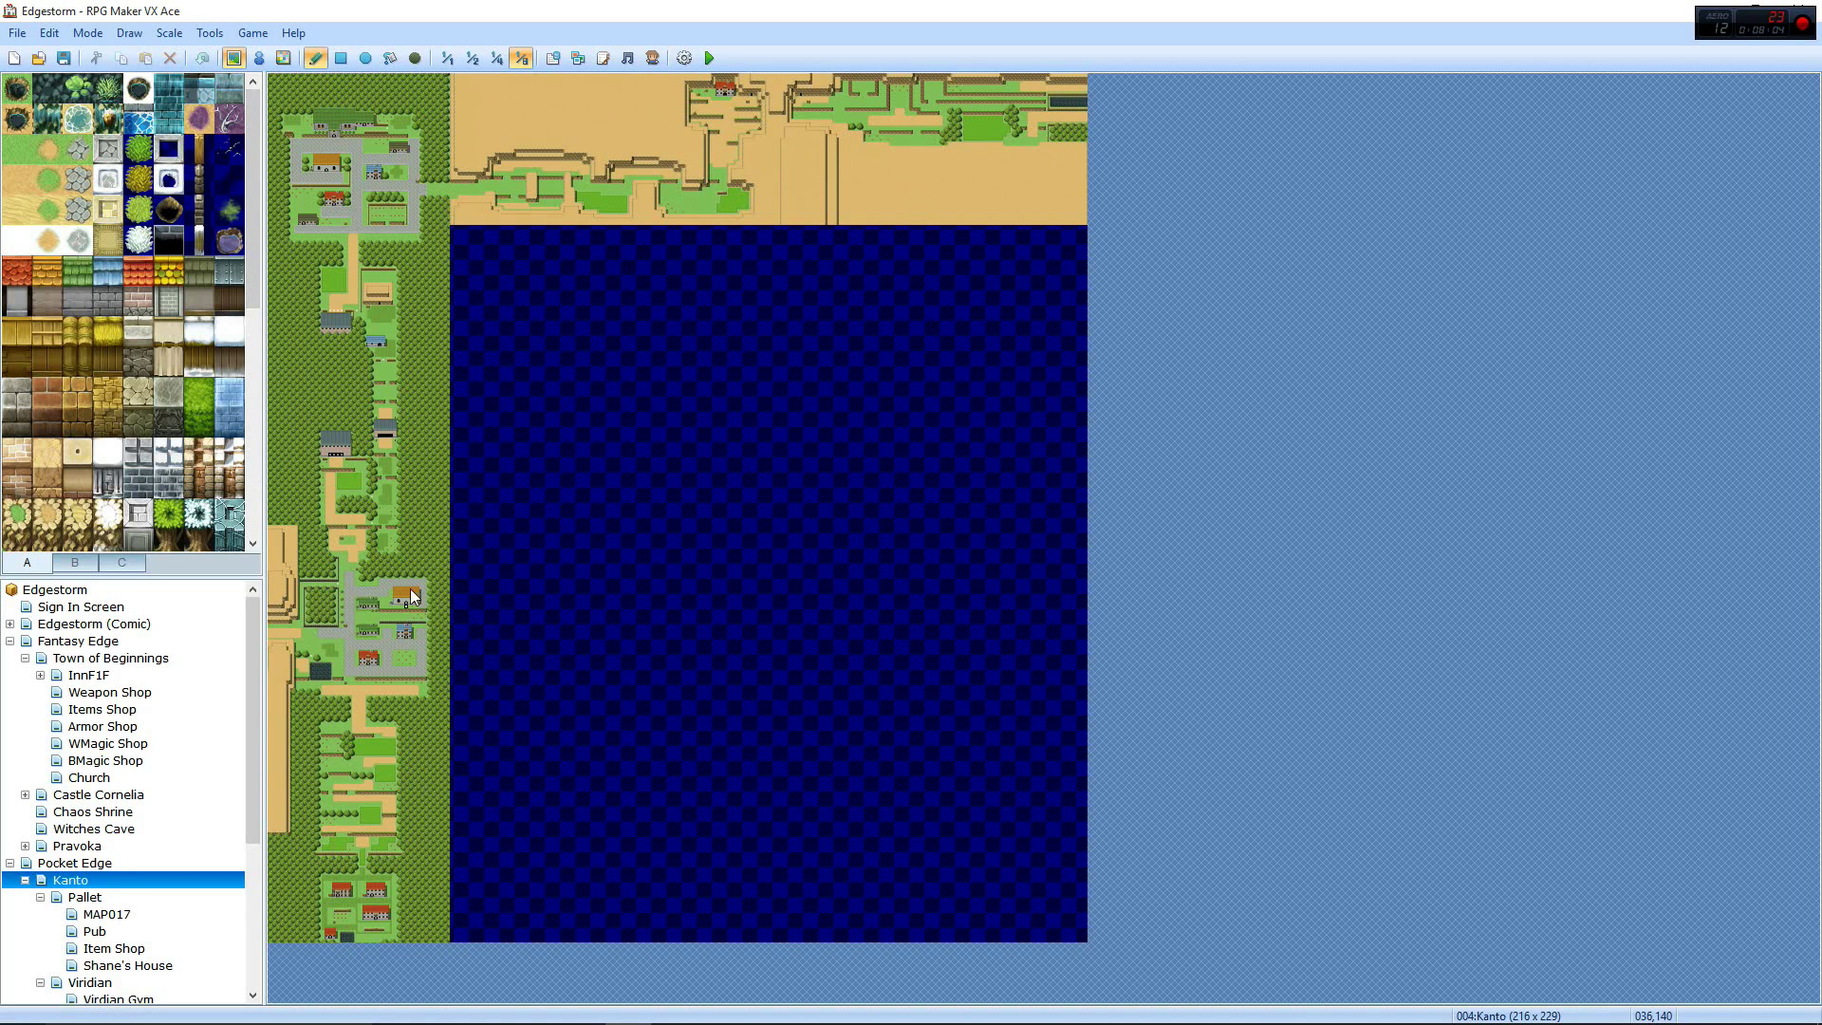
ctrl+scroll(617, 105, up, 3)
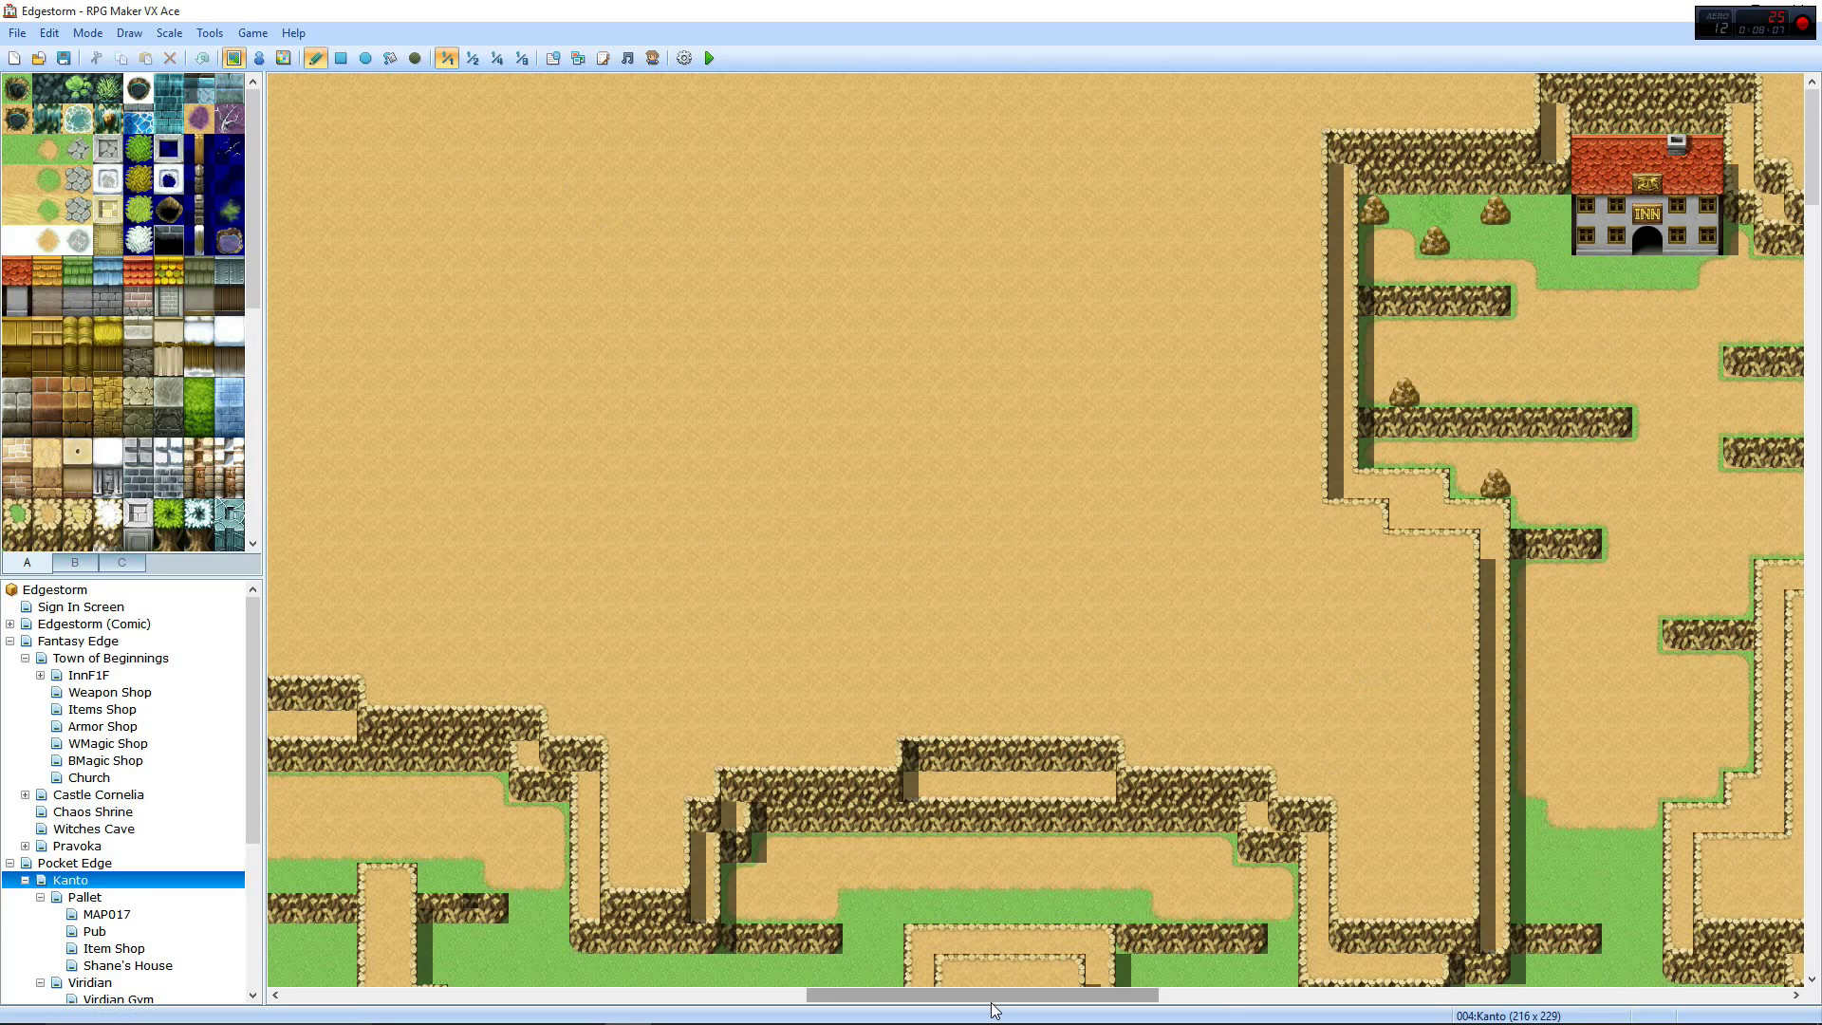
shift+scroll(678, 223, right, 5)
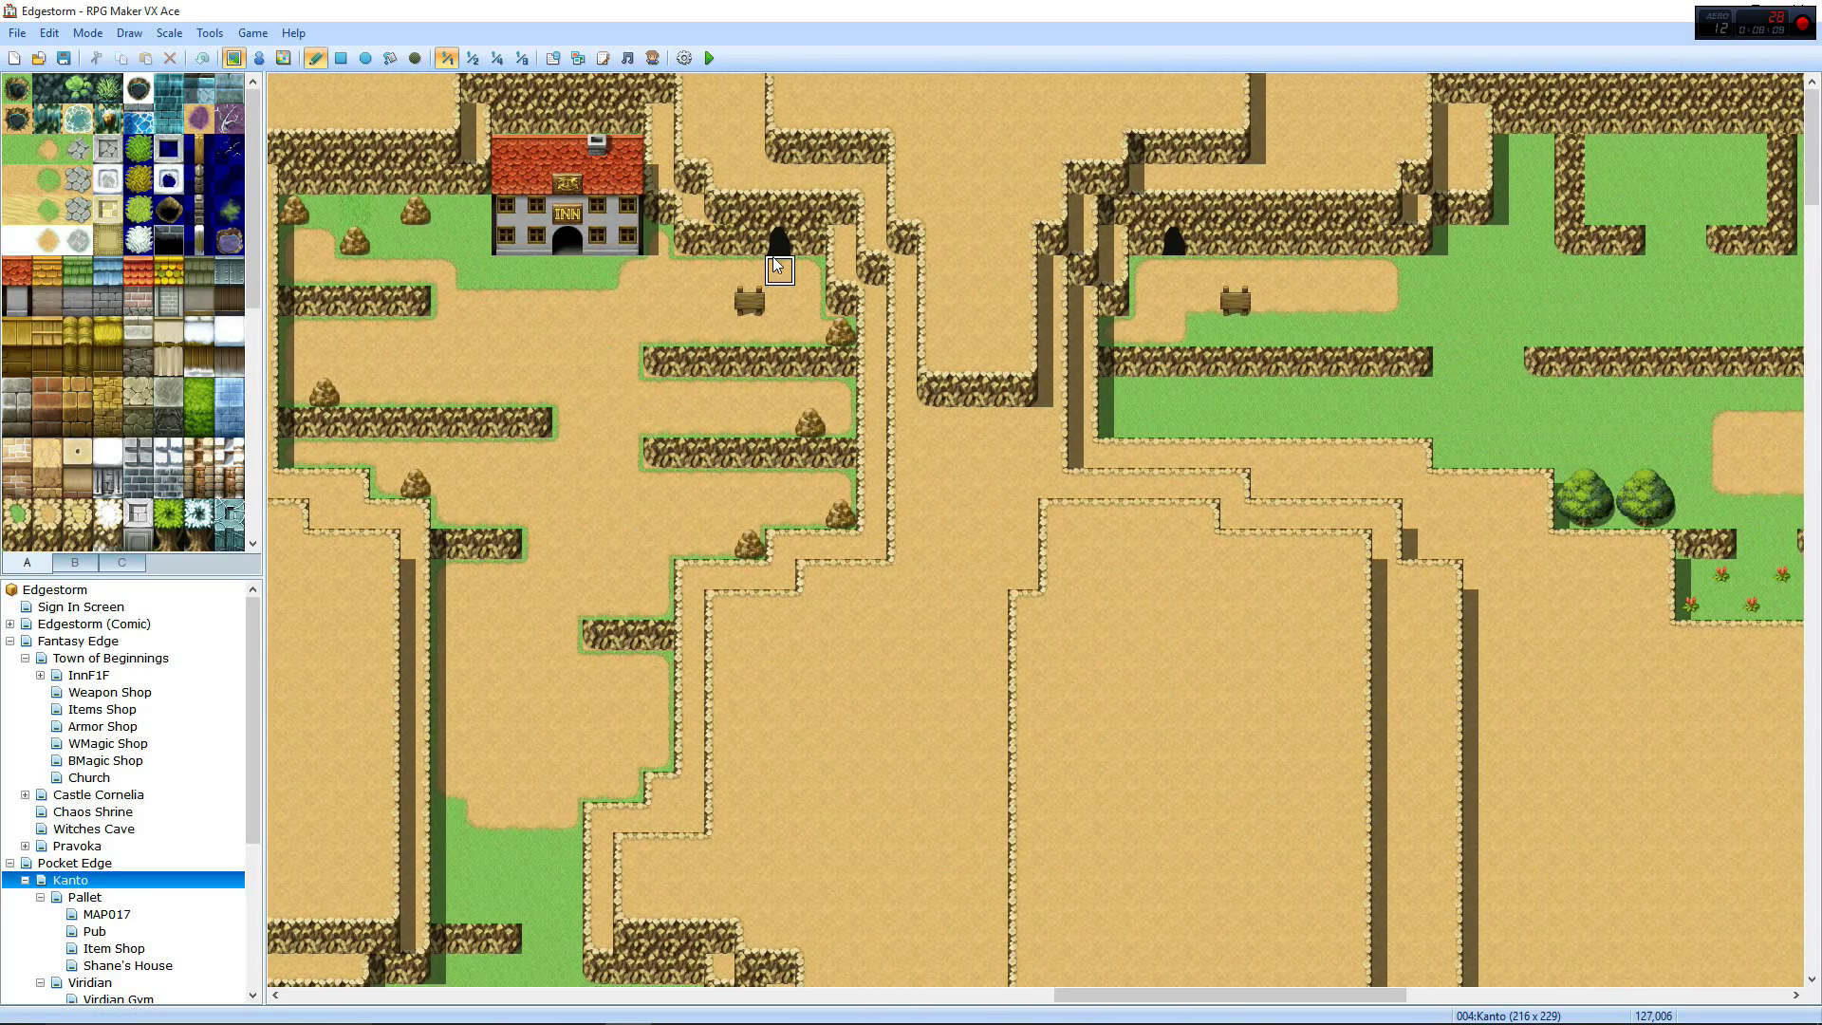
click(521, 58)
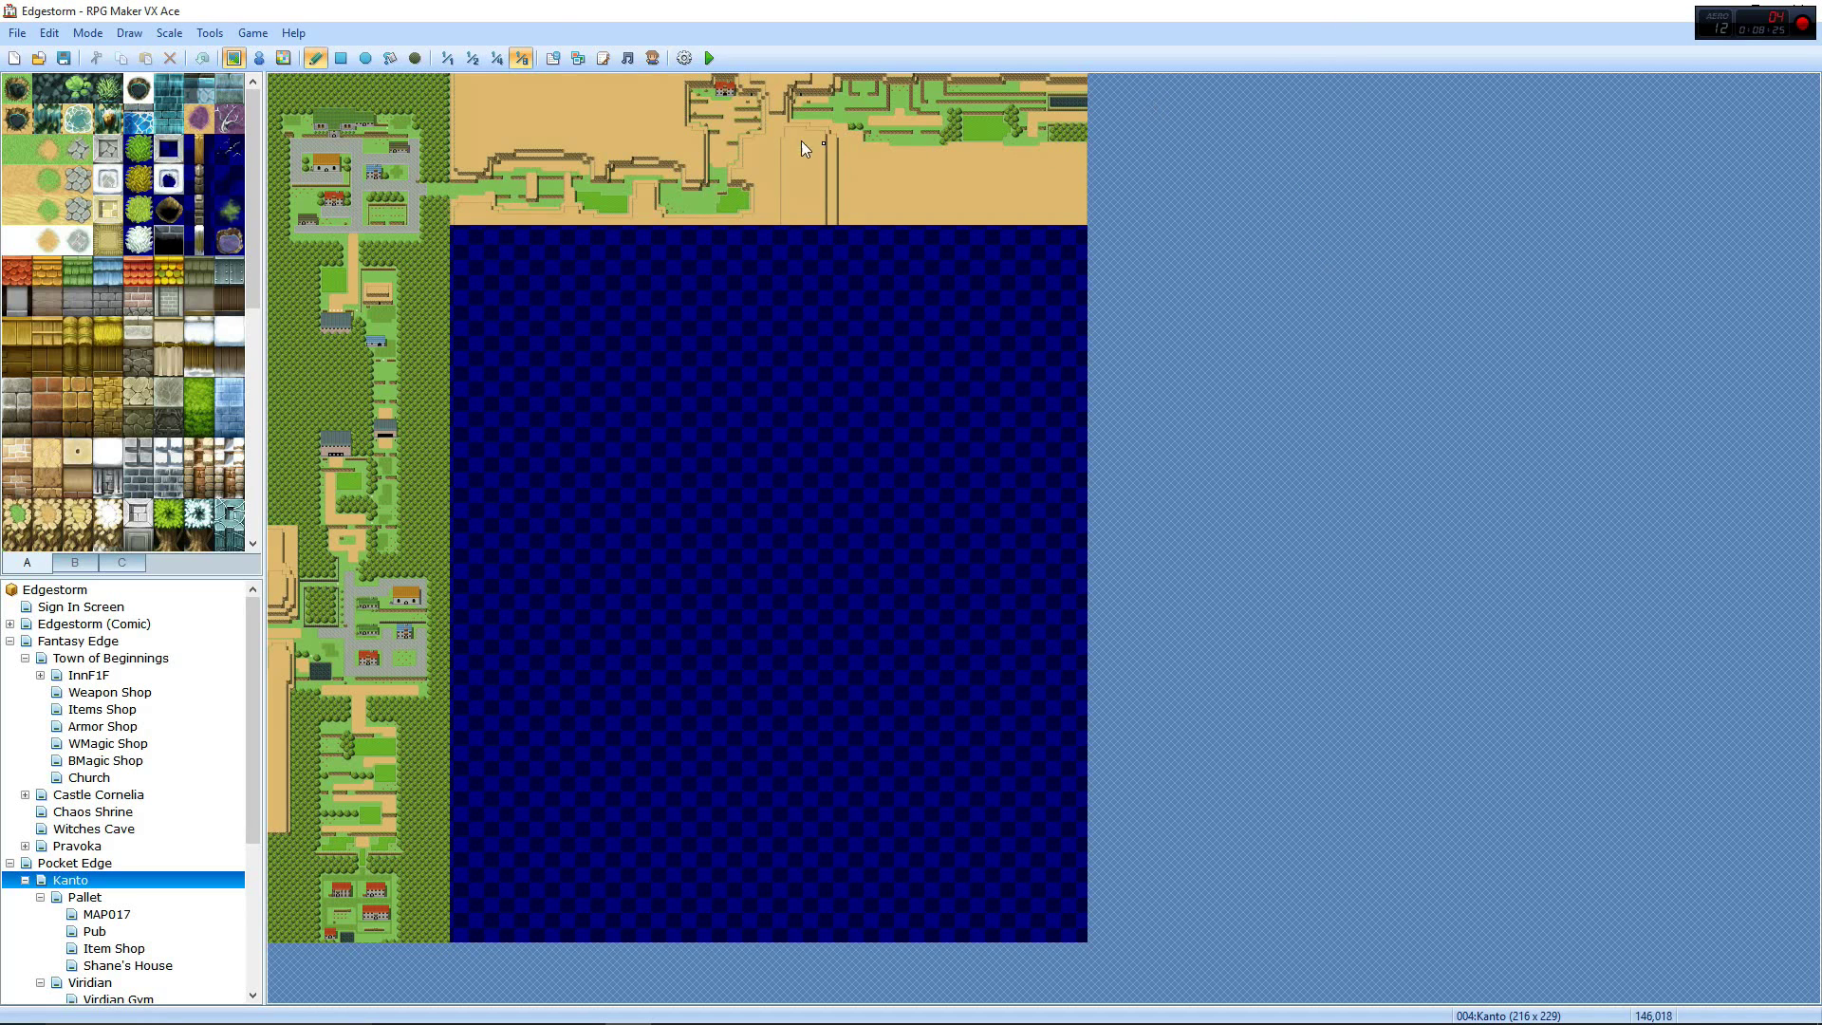
click(446, 58)
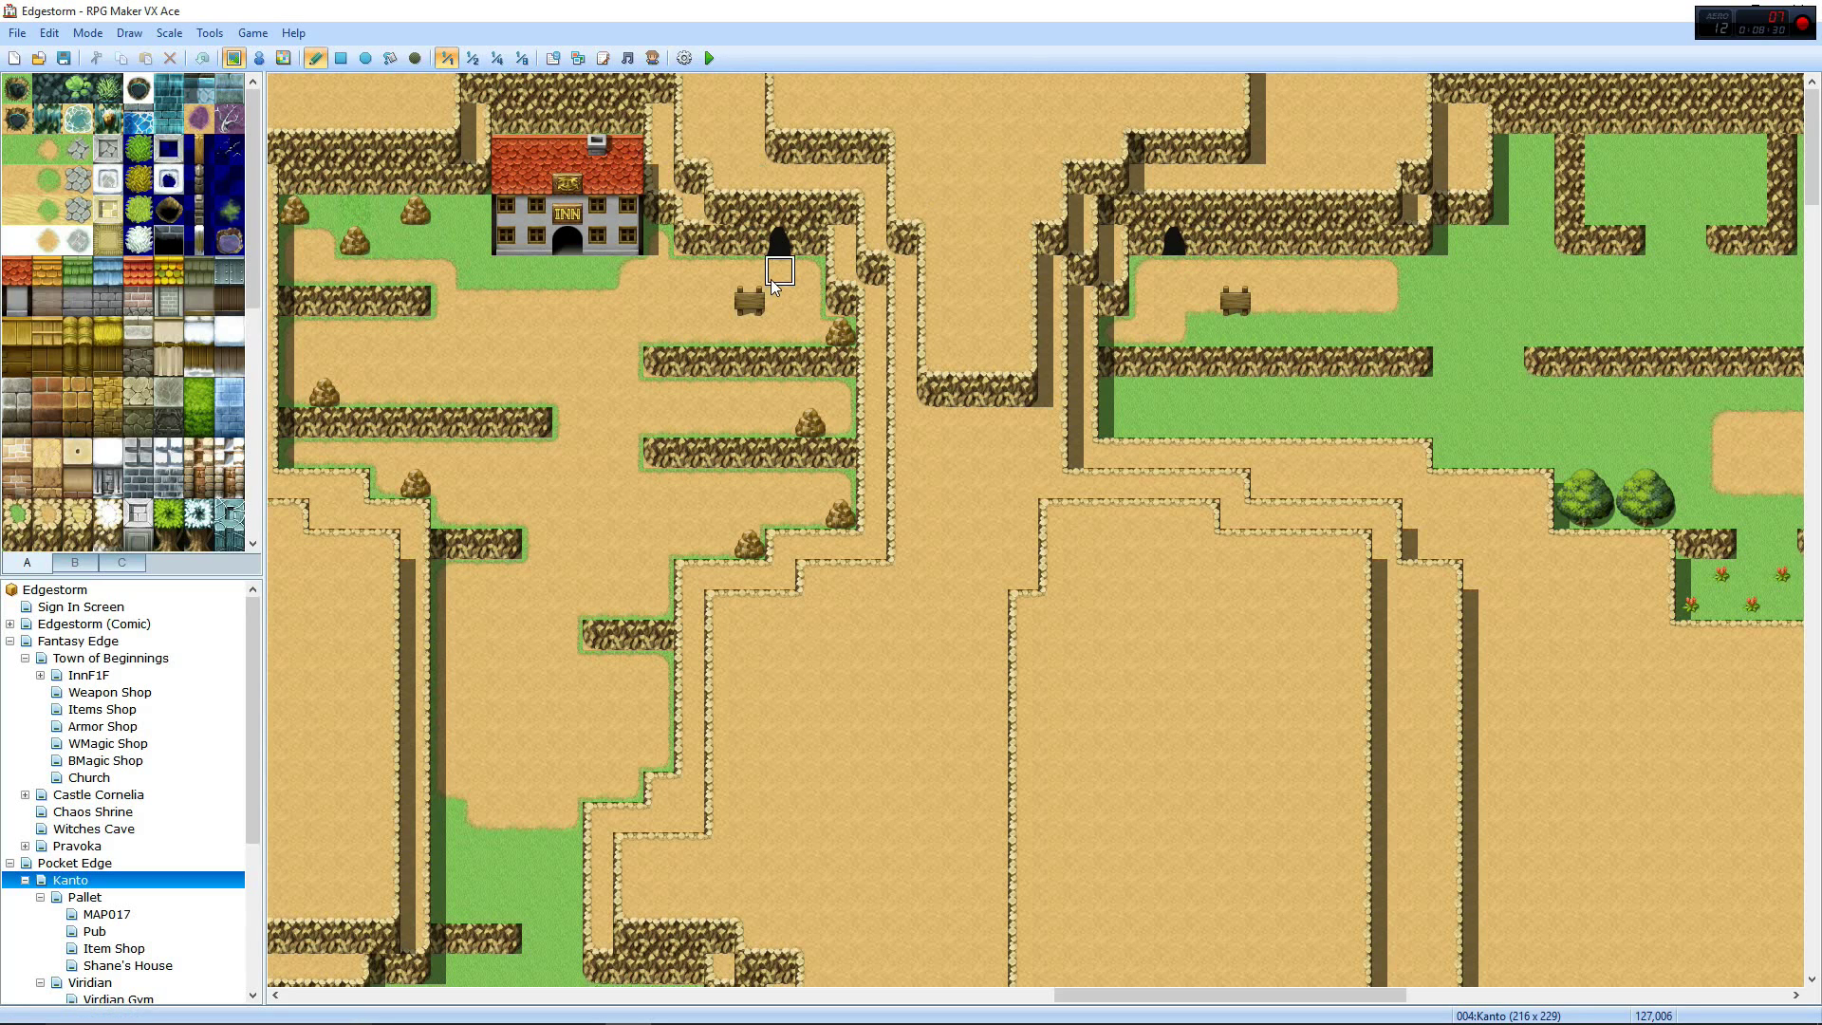
click(521, 58)
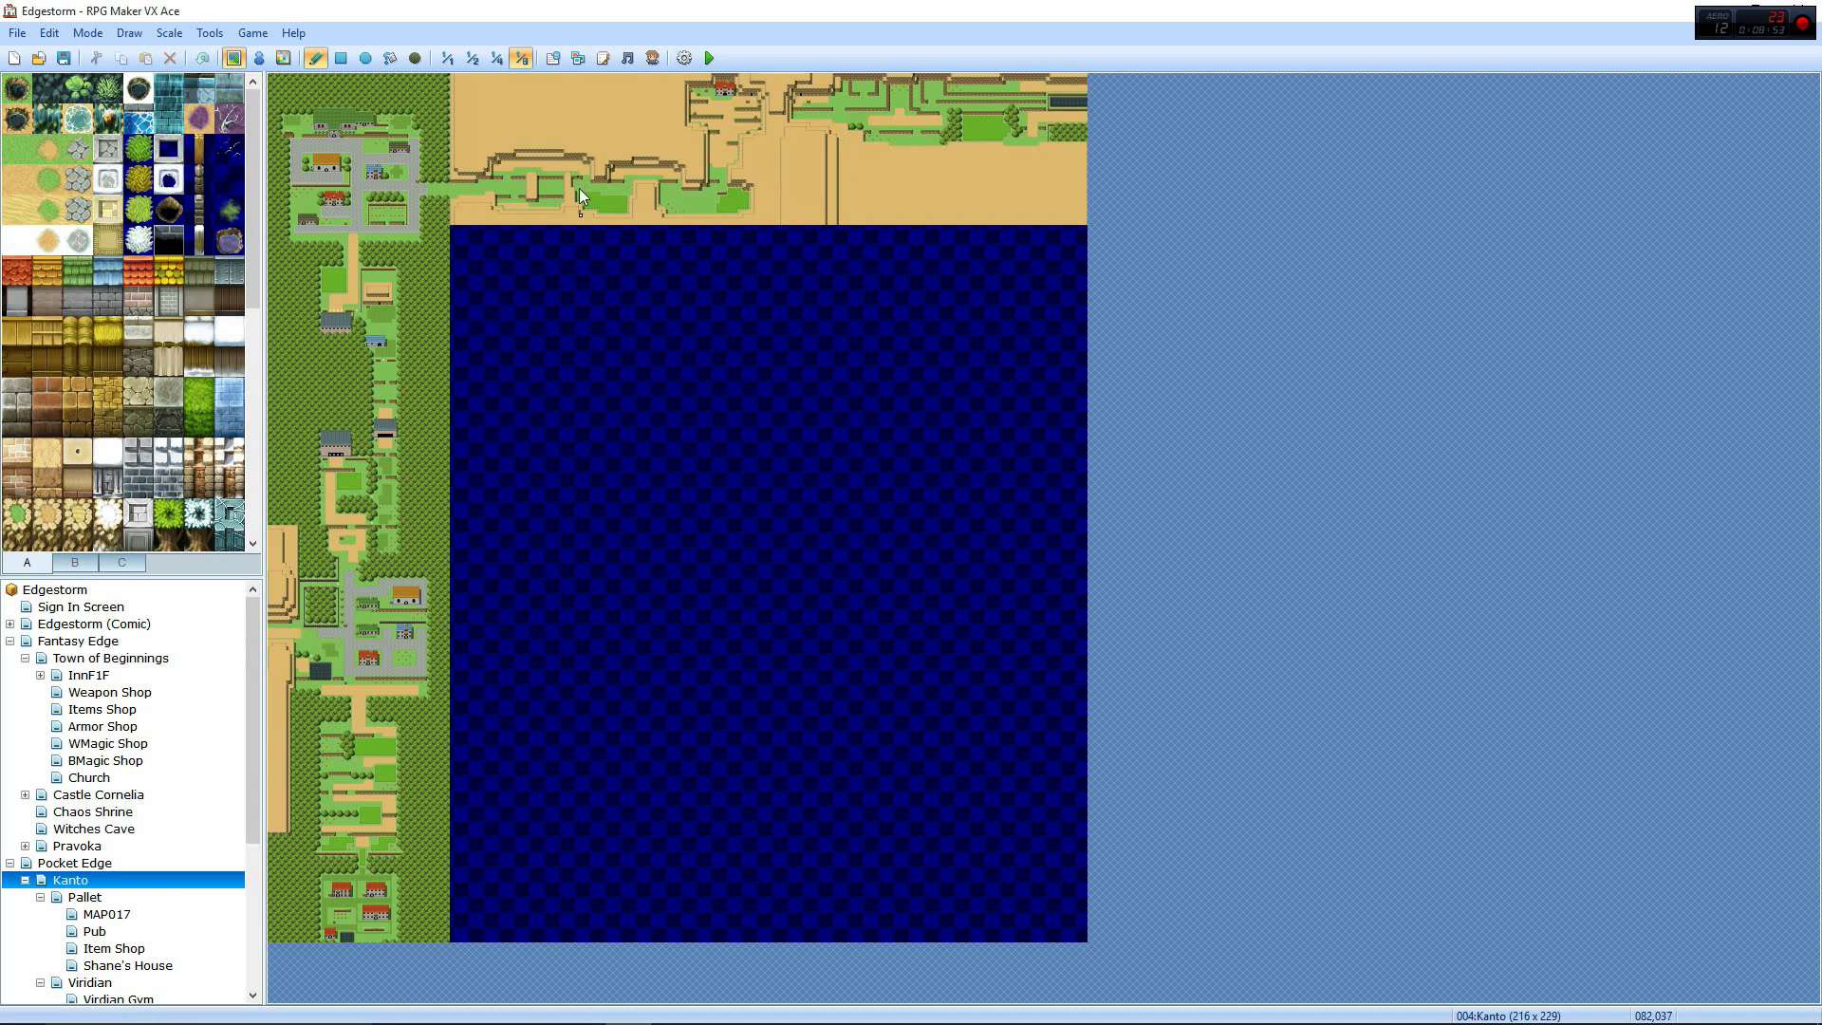
Open the database's Common Events and view the Death and Class Select events
click(552, 57)
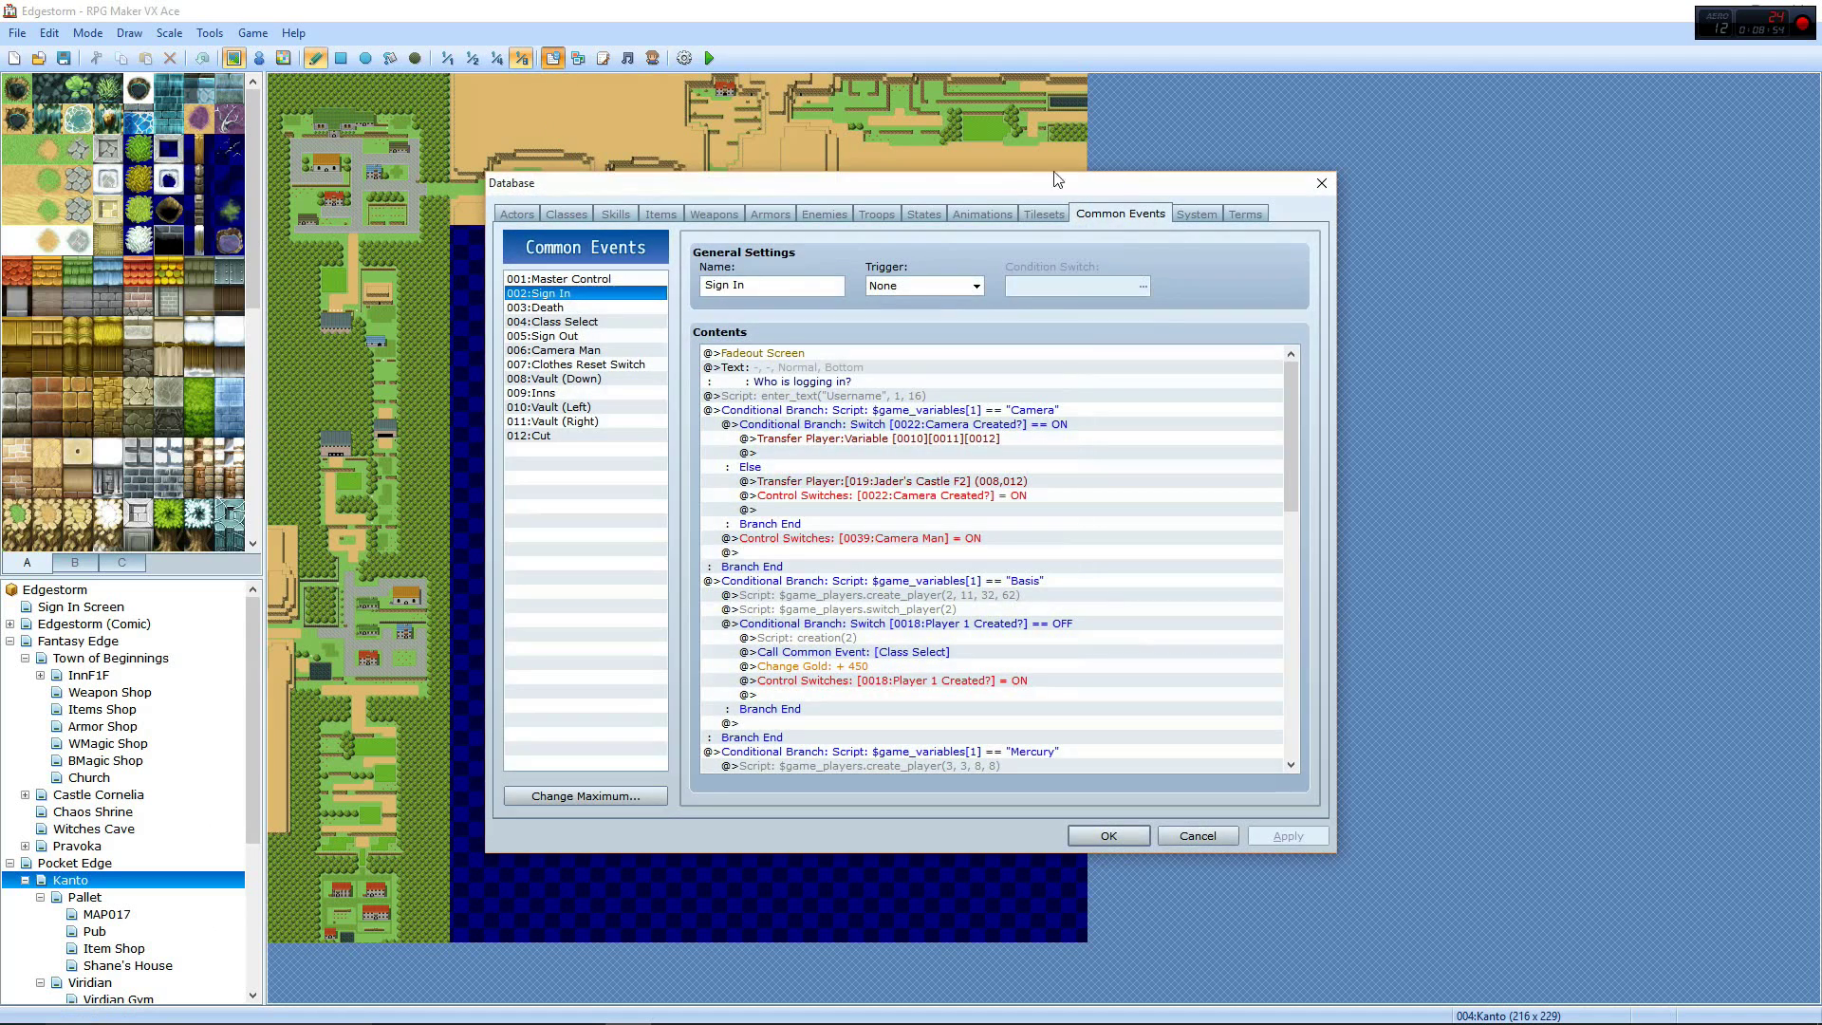
click(600, 308)
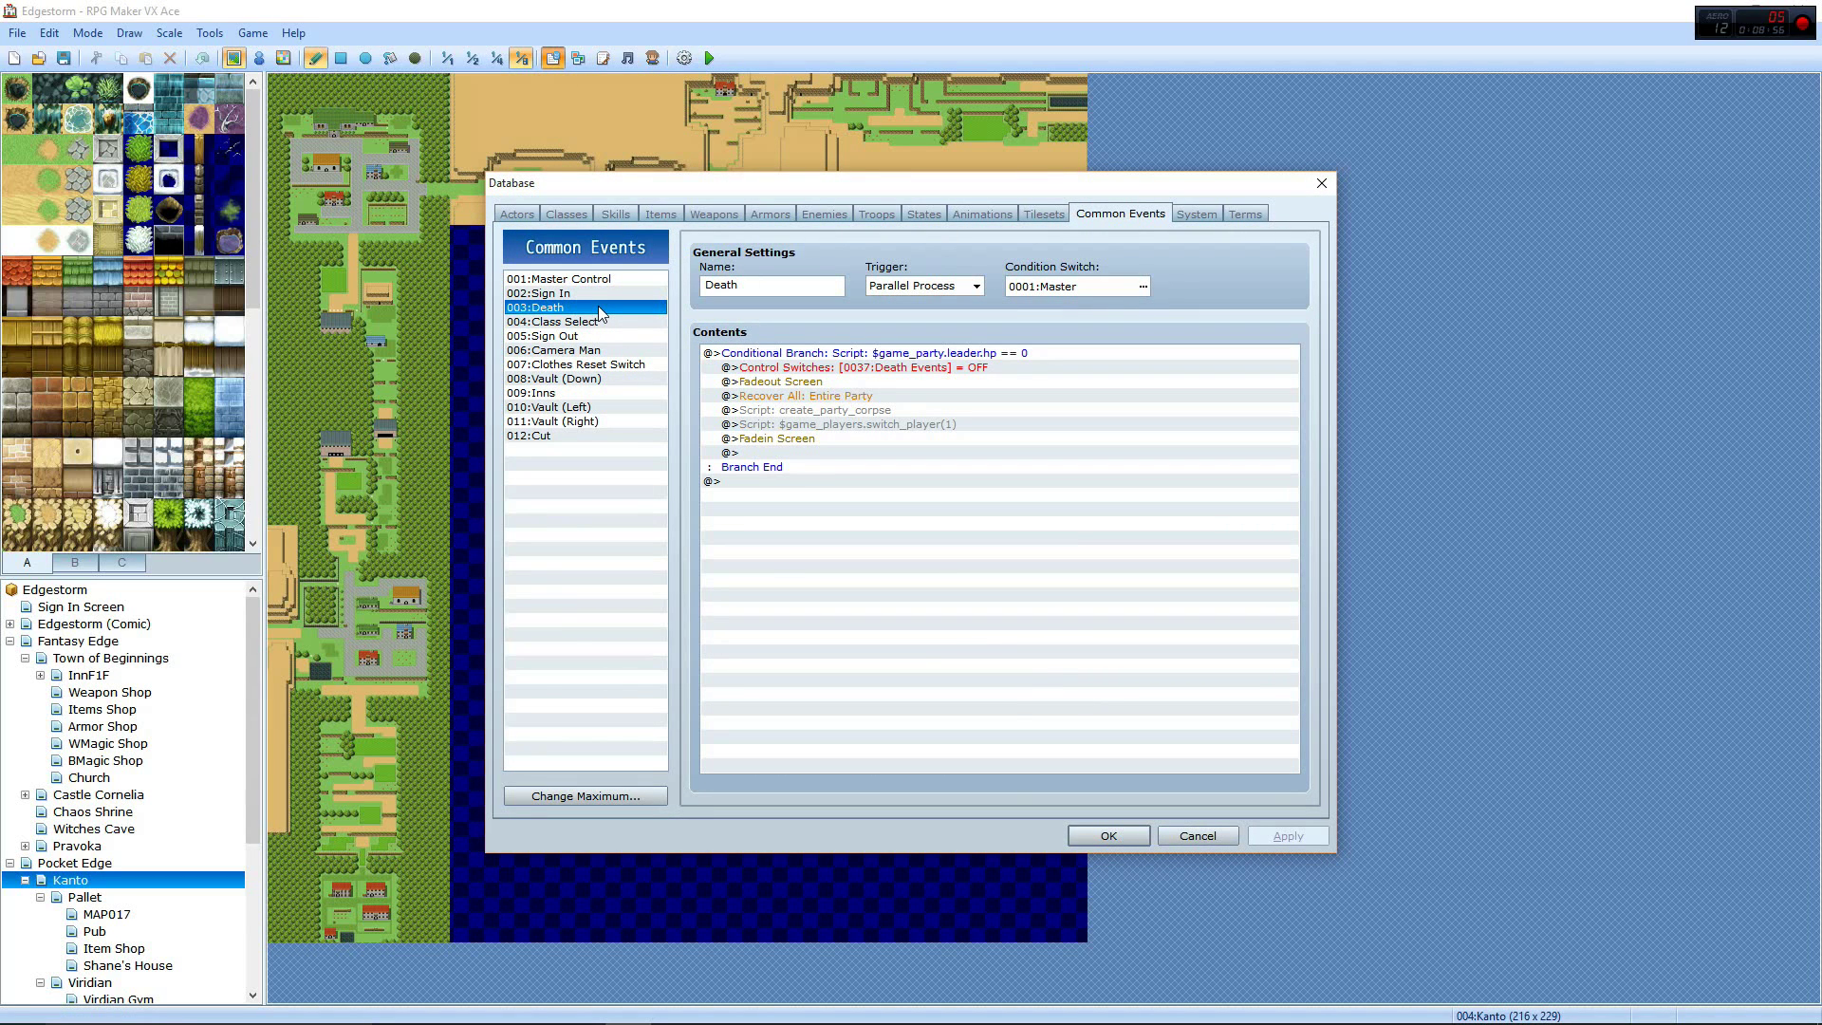
click(600, 323)
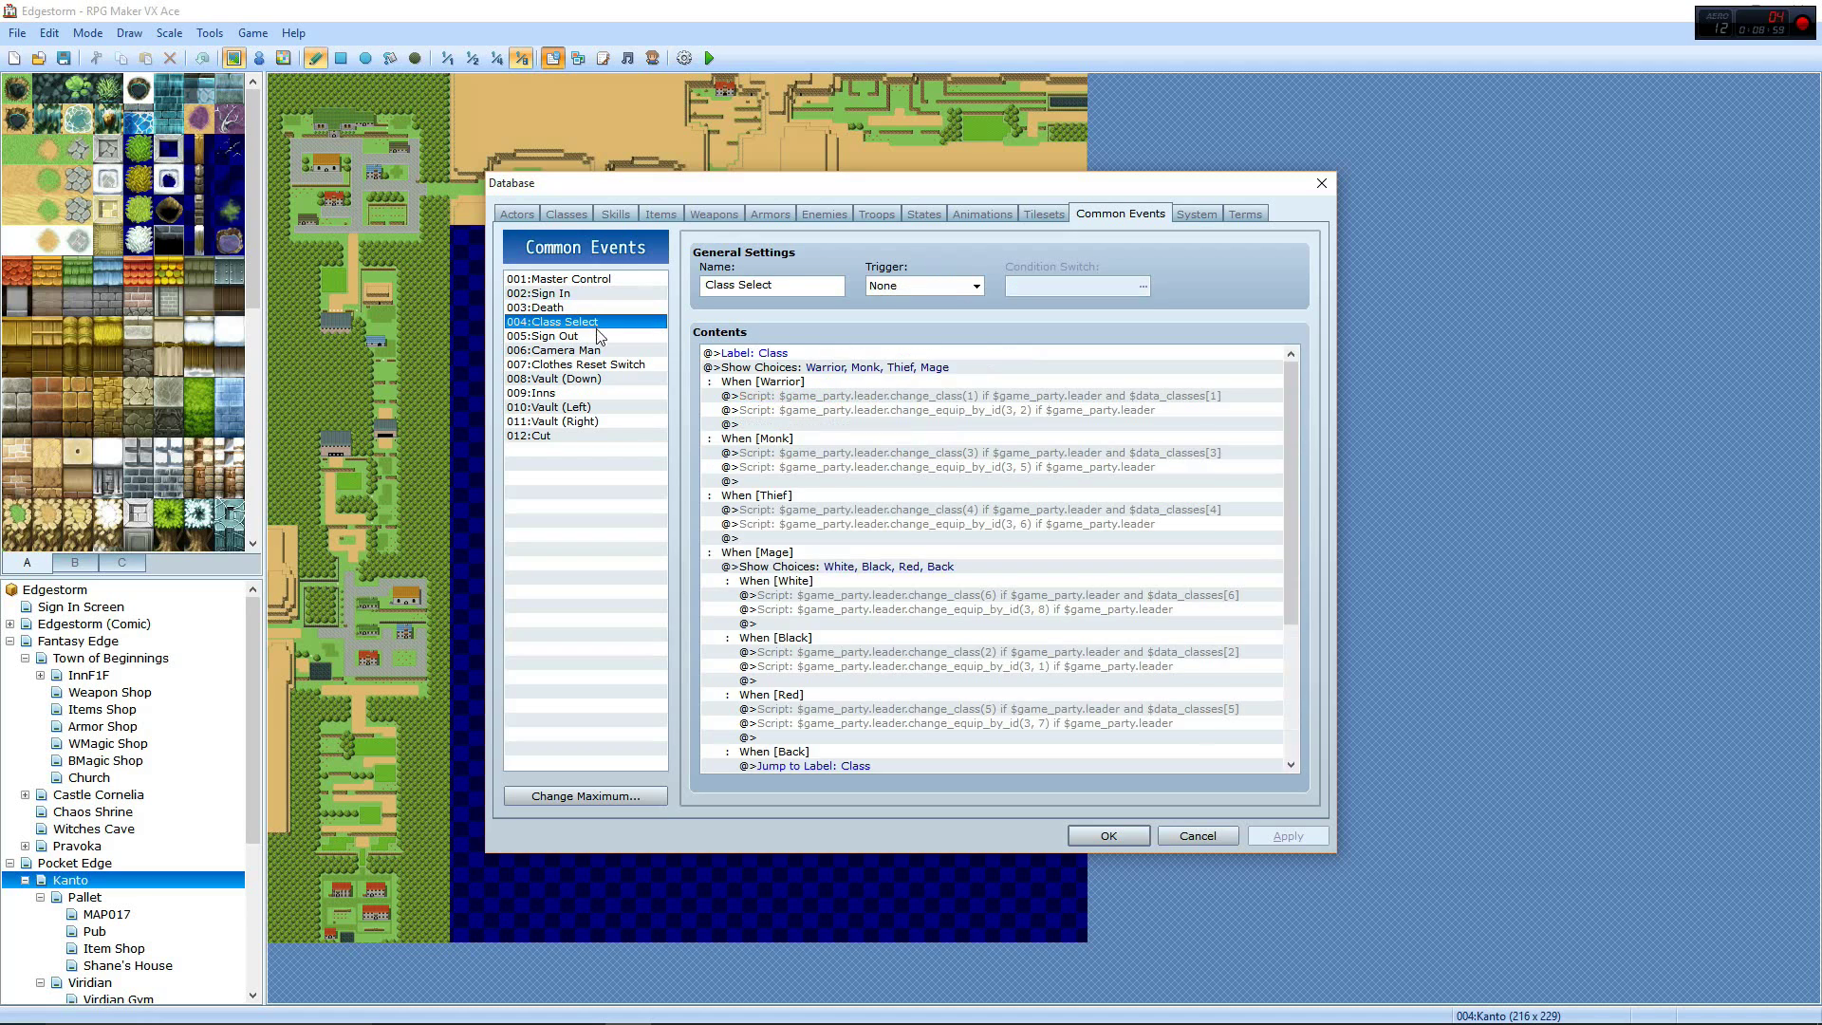
scroll(824, 423, down, 1)
scroll(823, 423, down, 4)
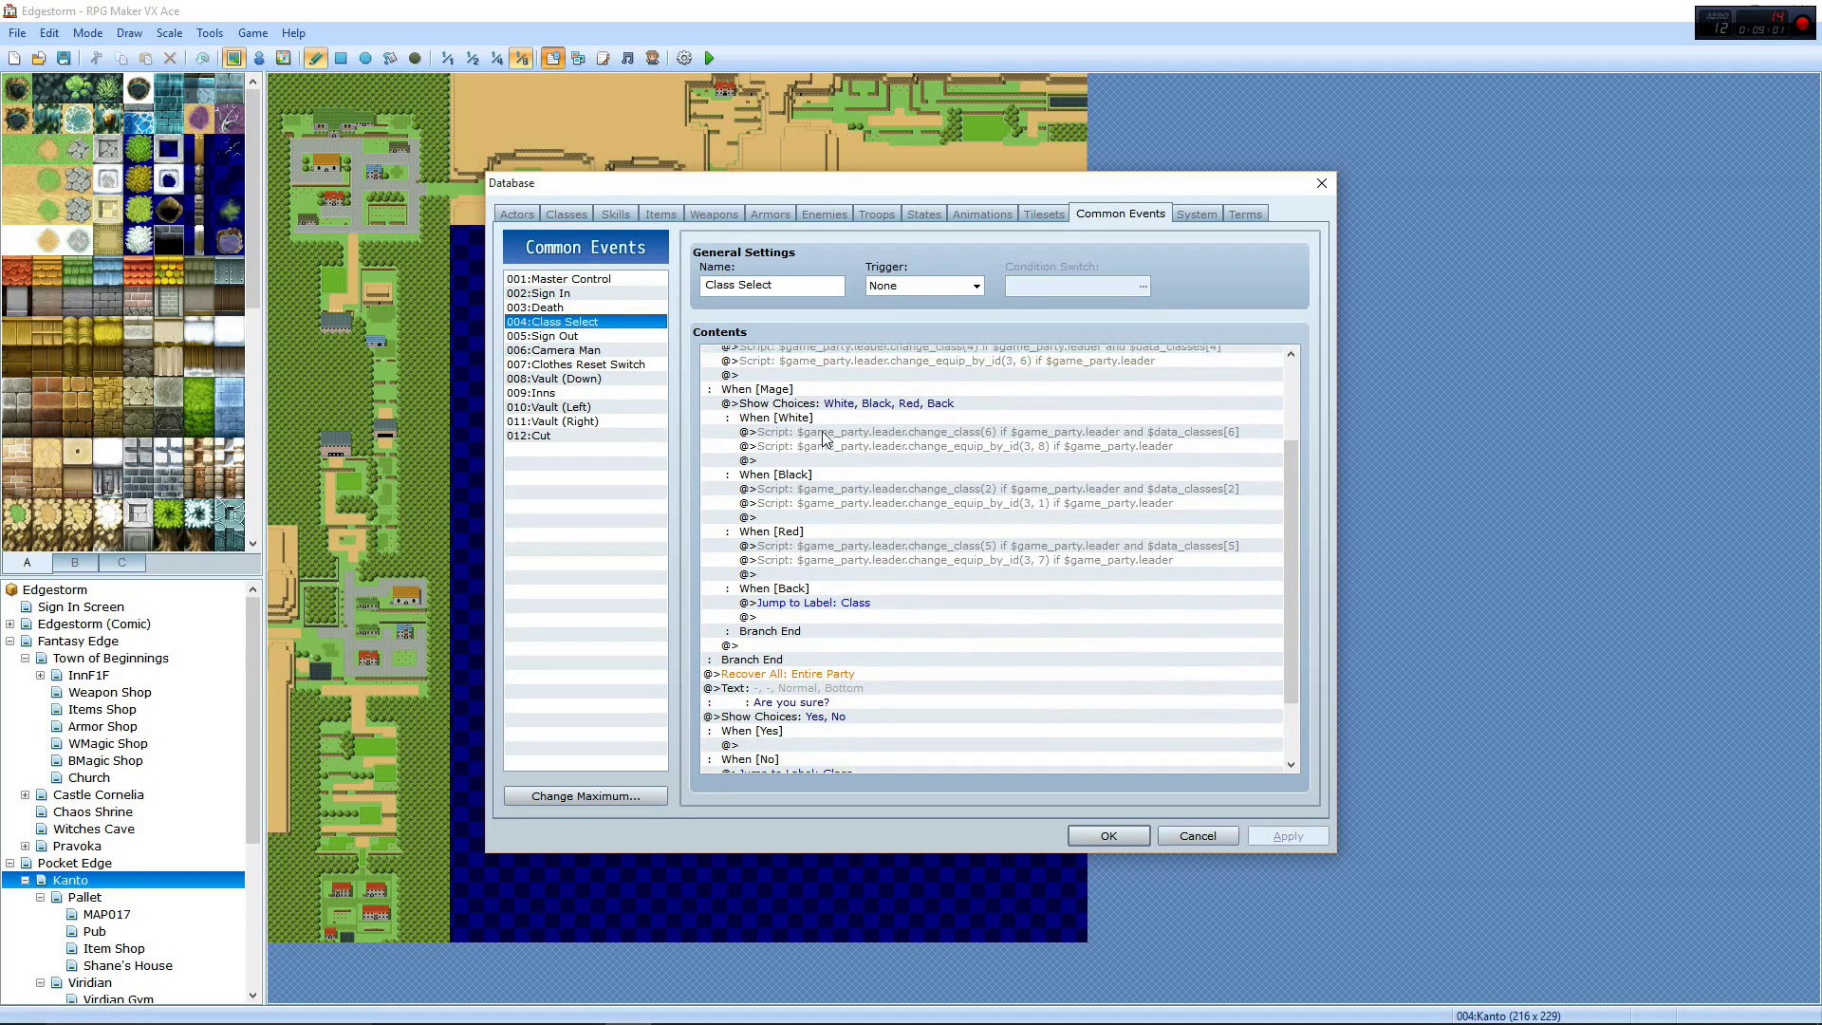
scroll(823, 423, up, 5)
Step through the Sign Out, Camera Man, Clothes Reset Switch and Vault (Down) common events
click(553, 338)
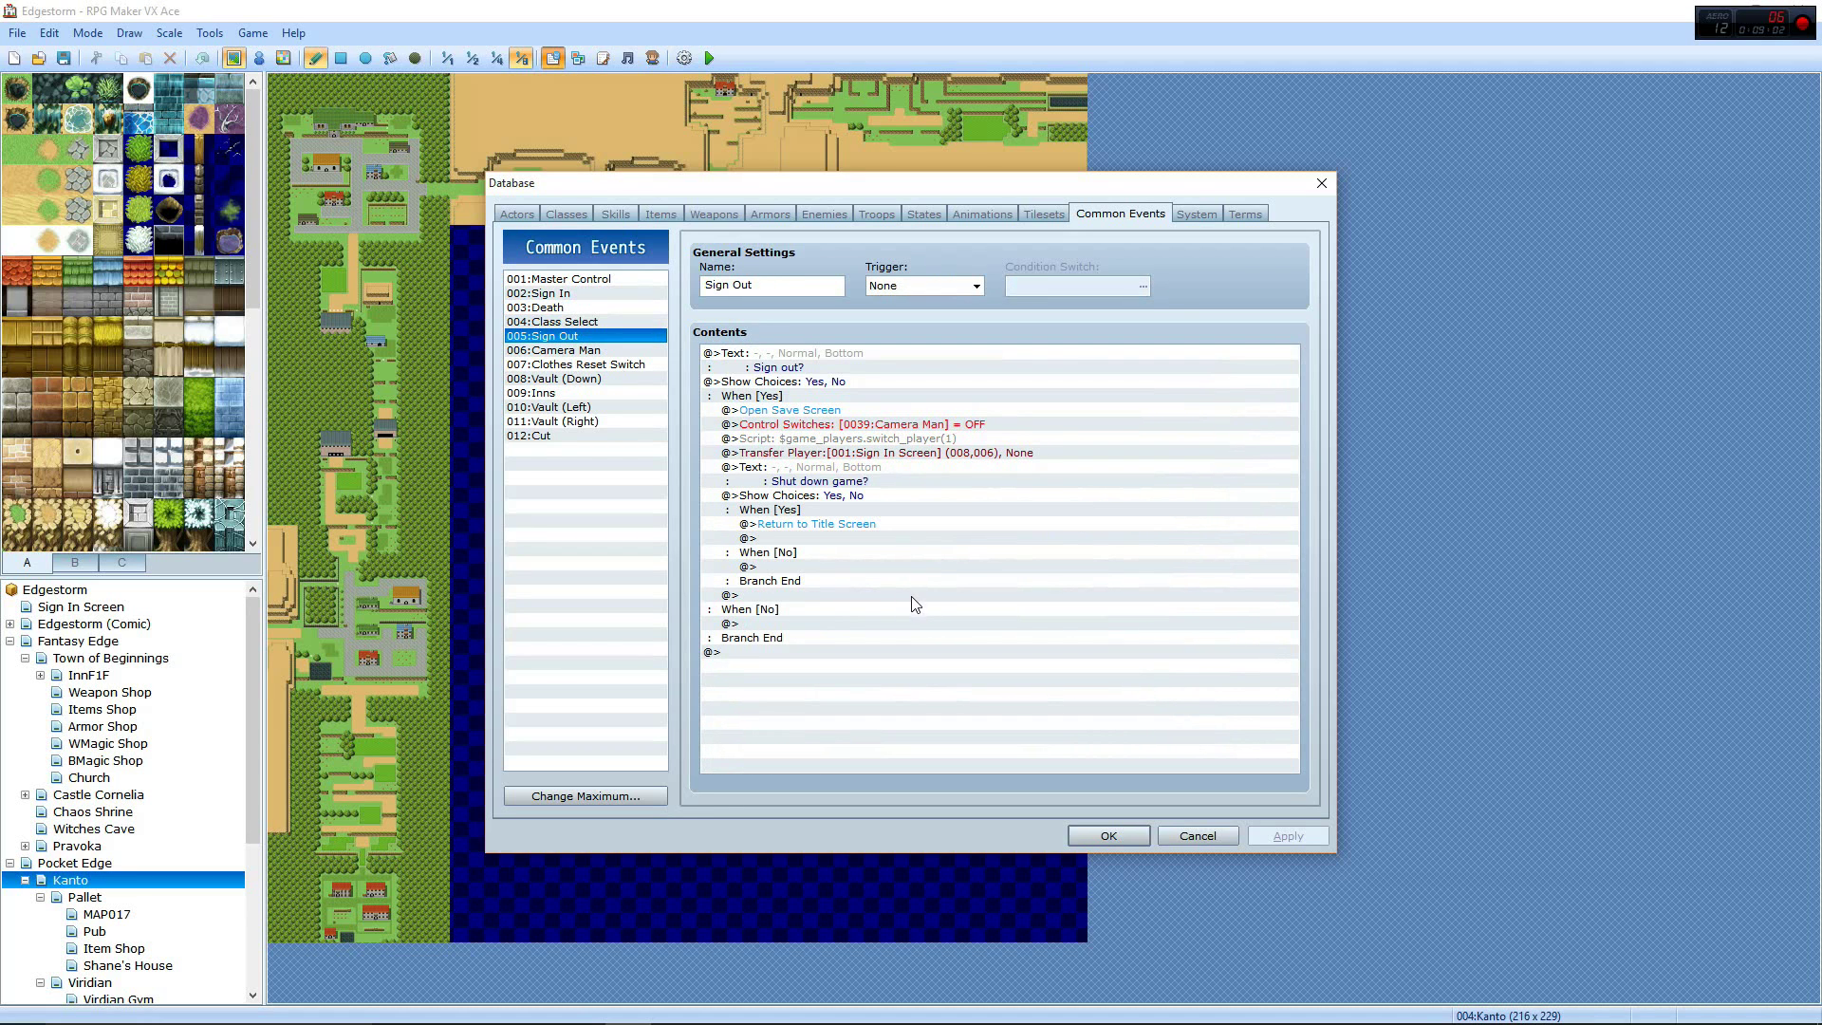
click(636, 350)
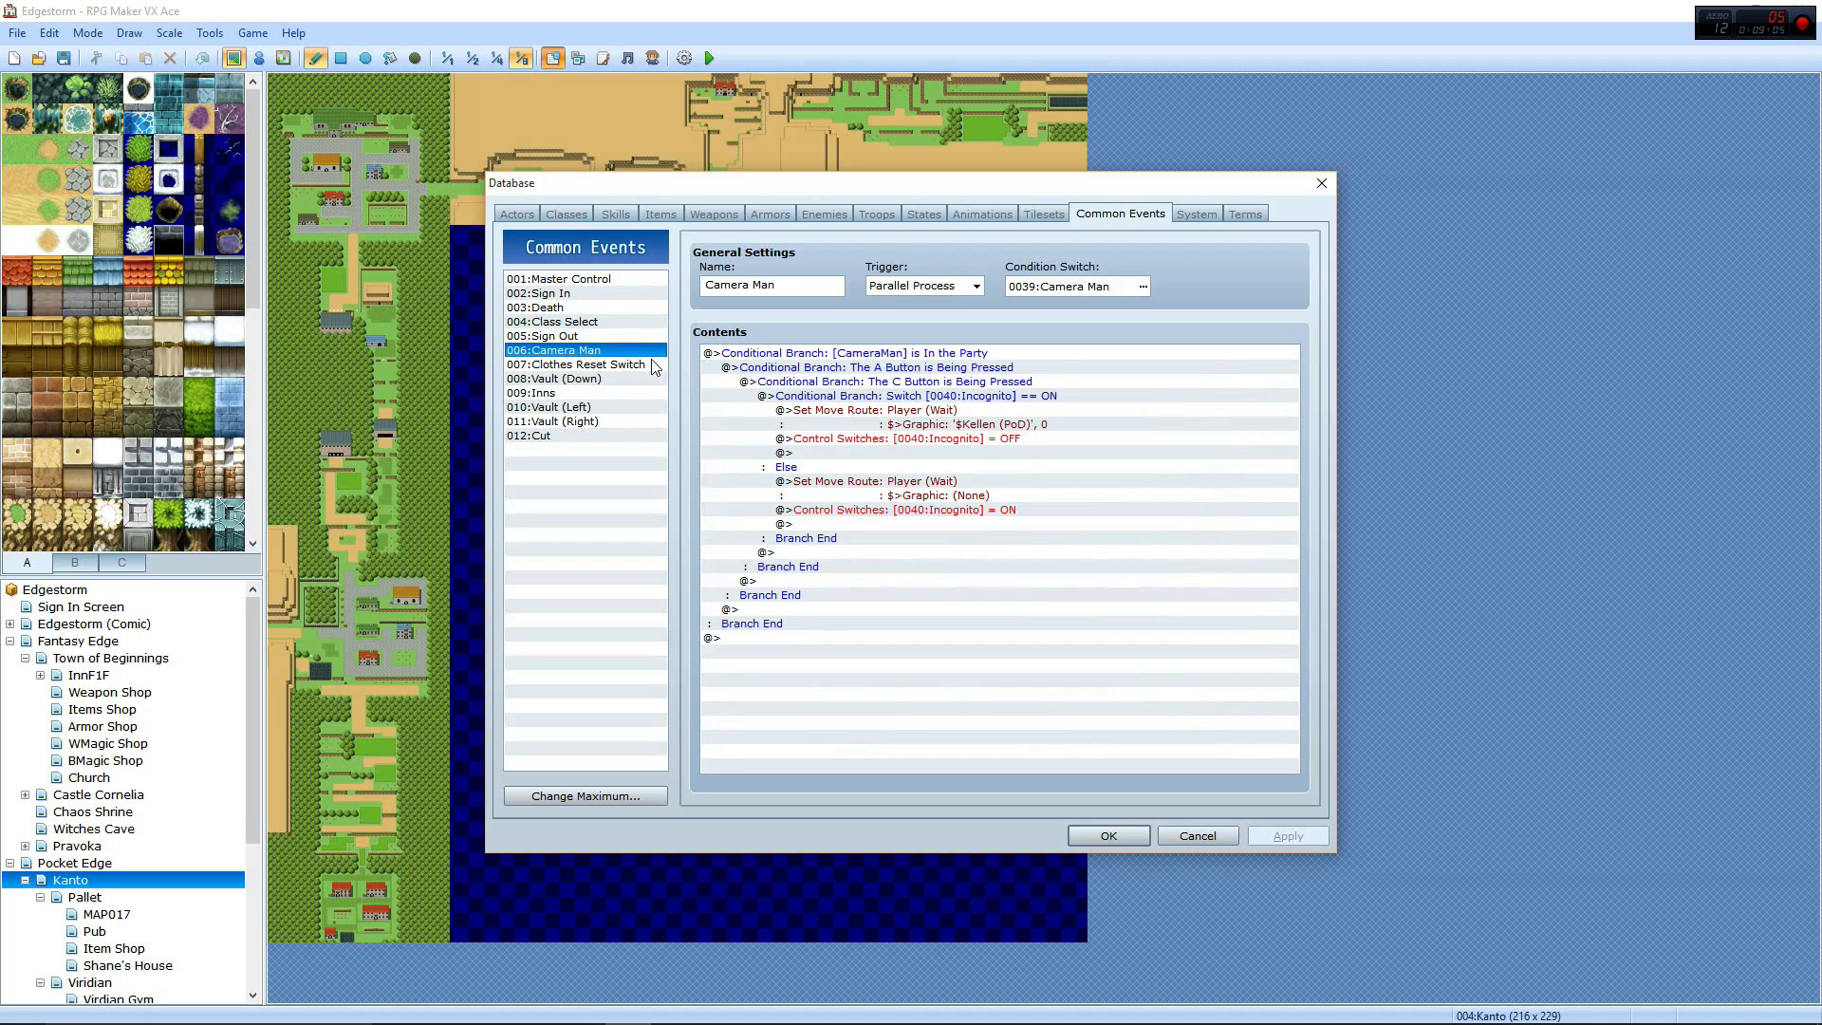
click(653, 367)
click(615, 379)
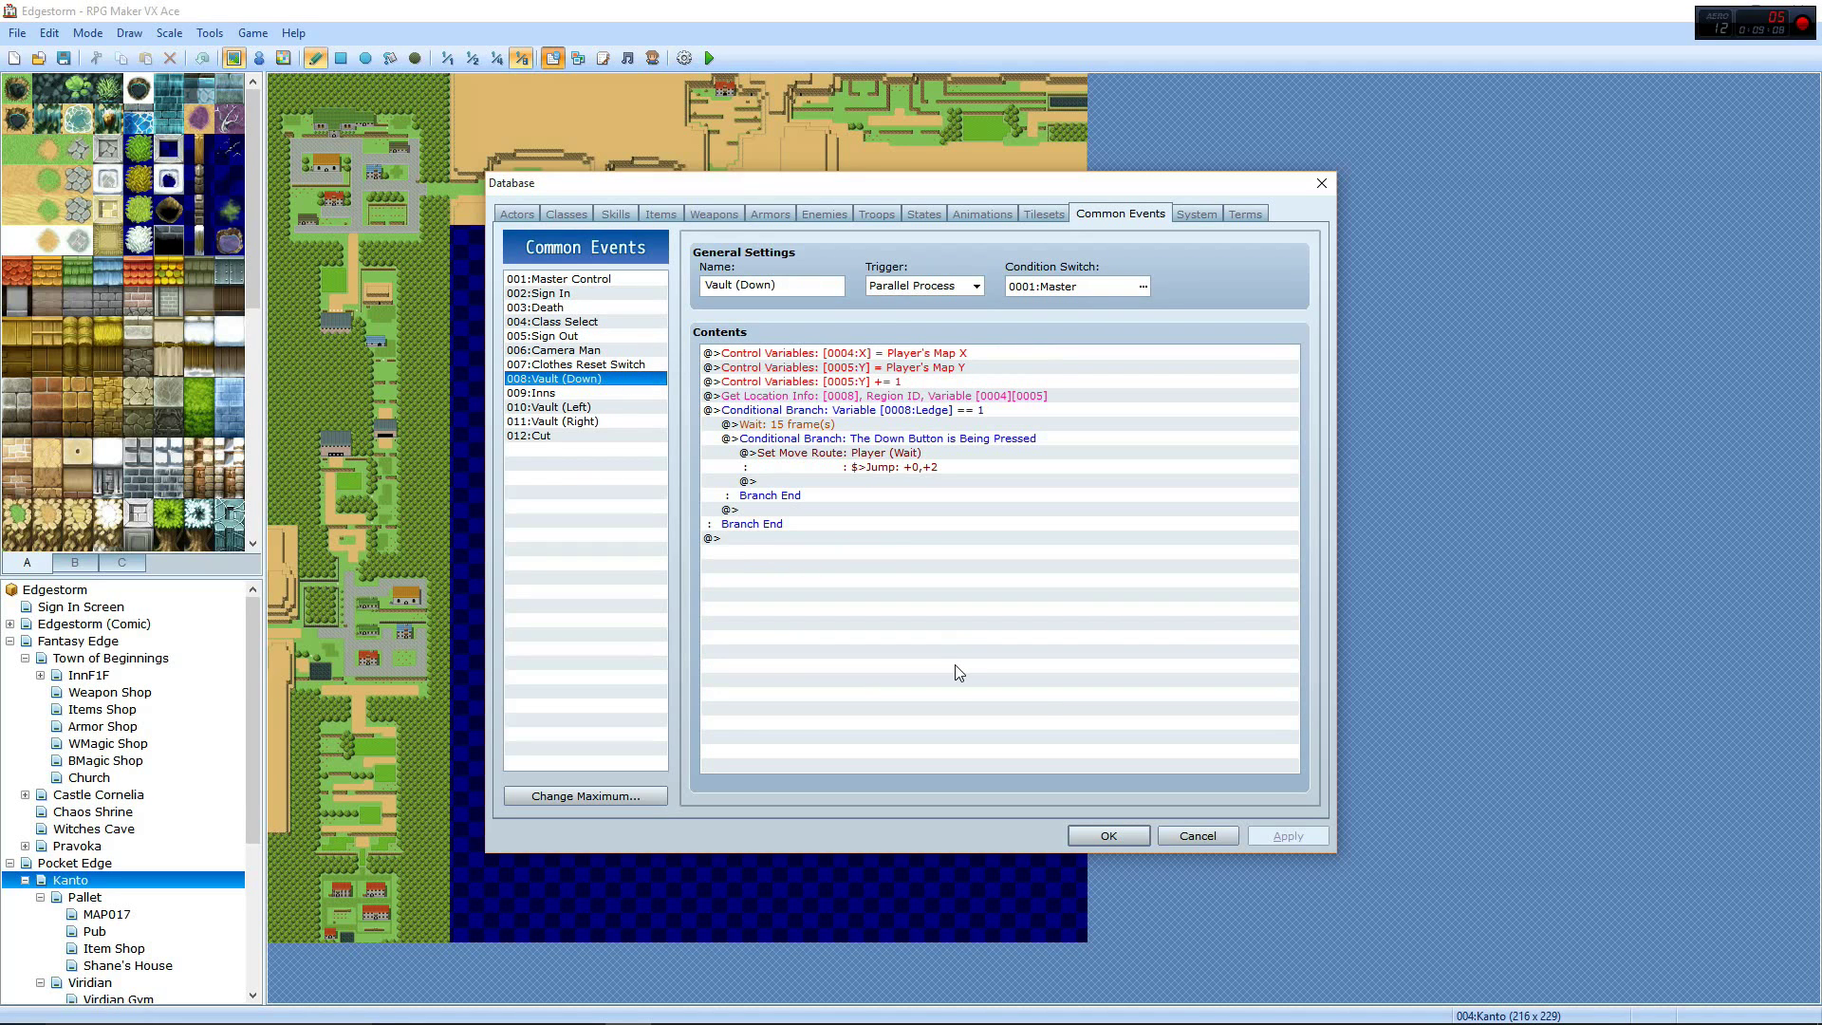
Close the database and switch the map editor to Region mode at 1/1 scale
click(1107, 835)
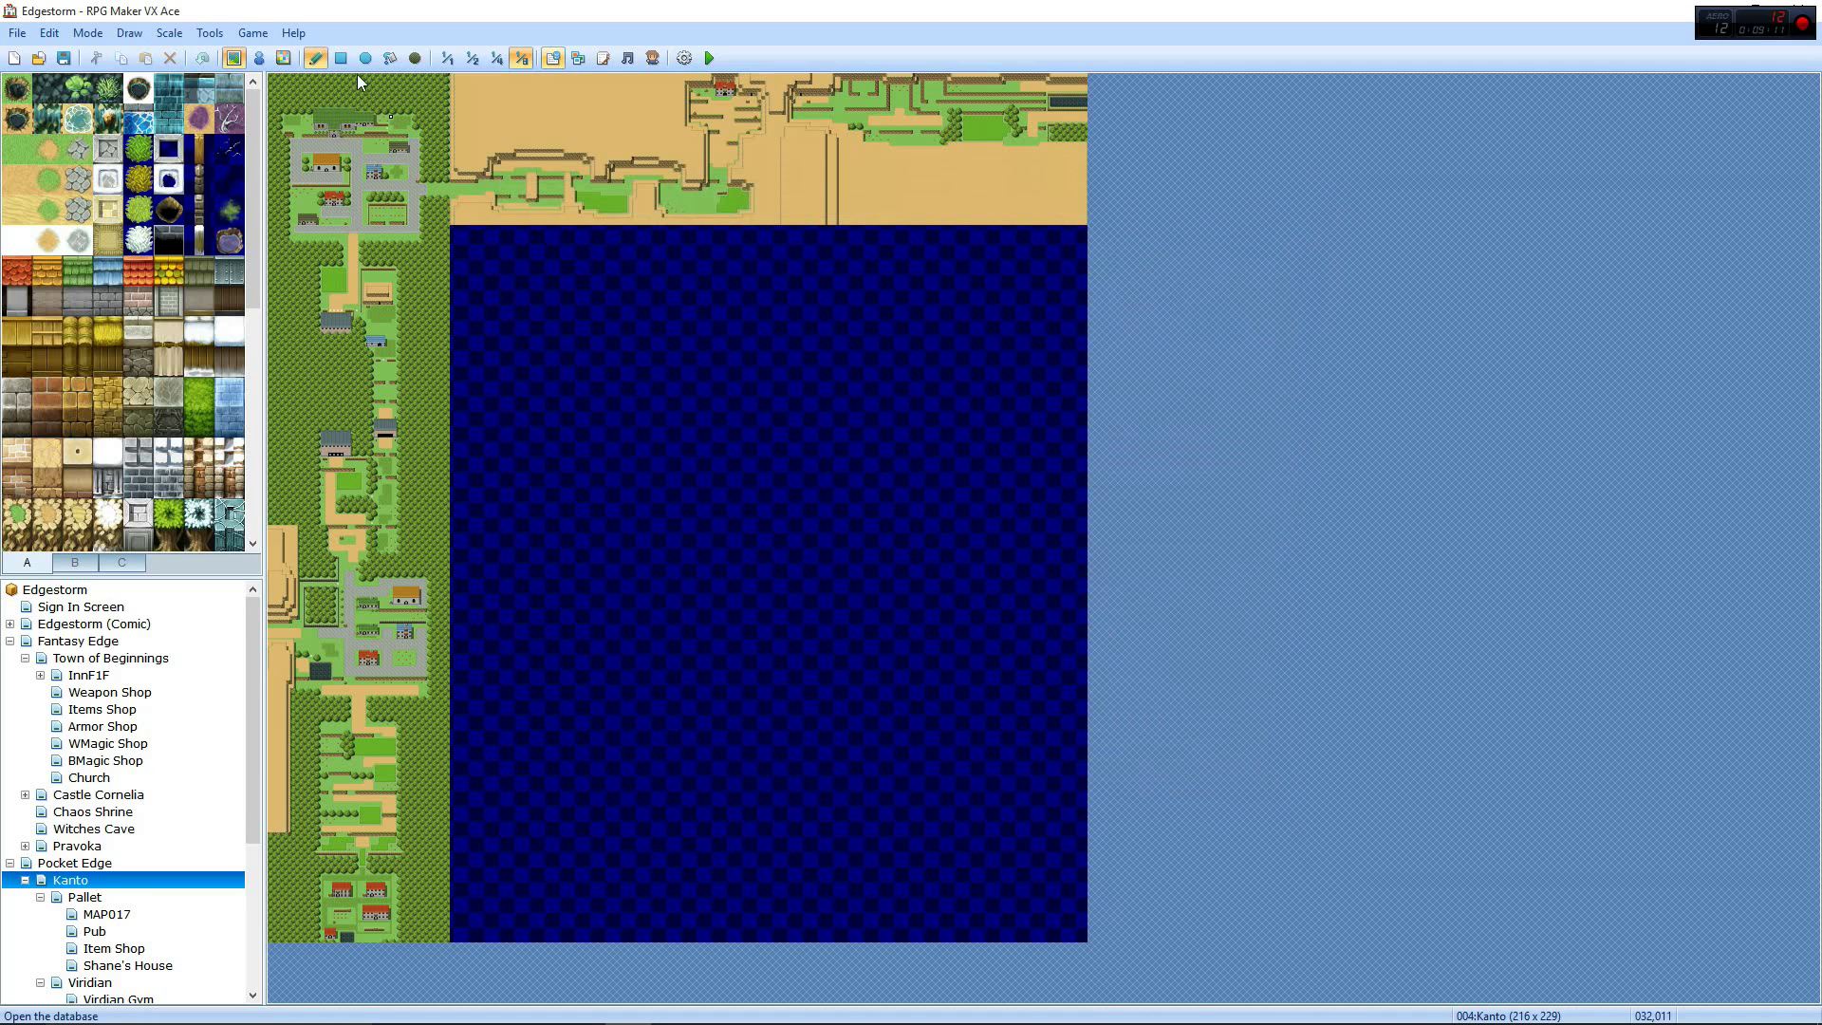
click(283, 59)
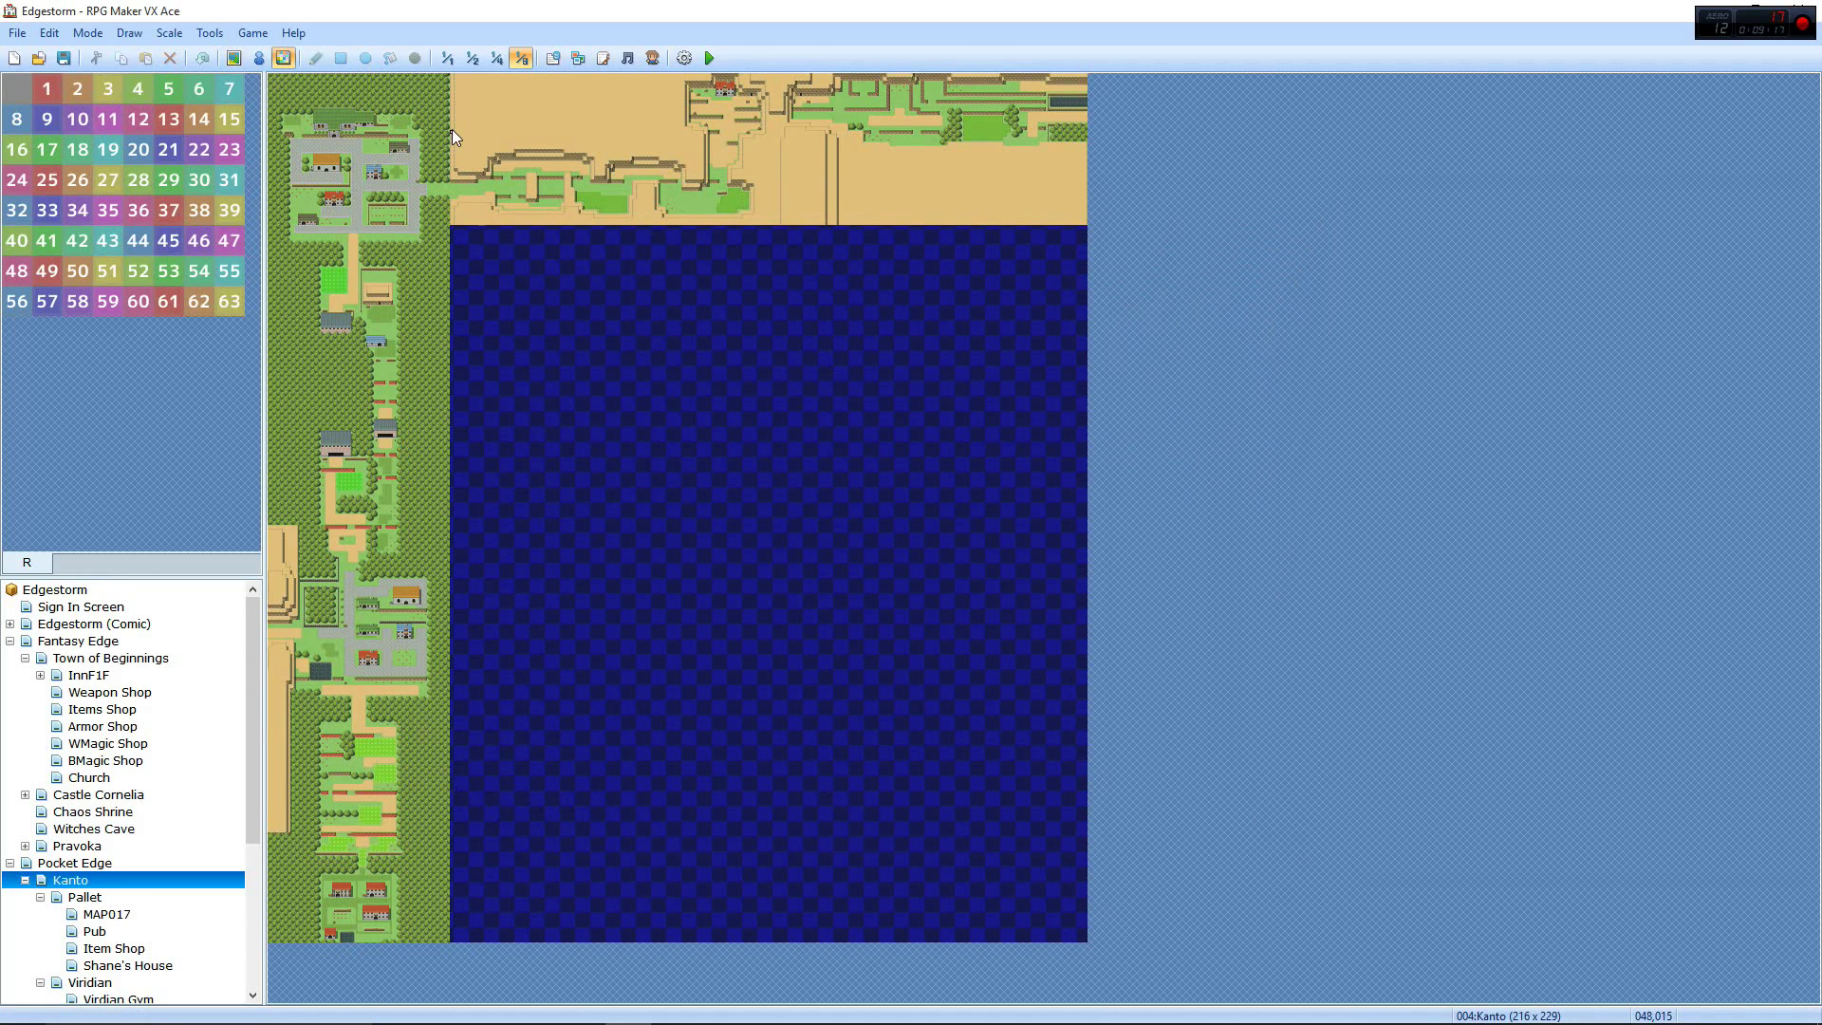
click(447, 58)
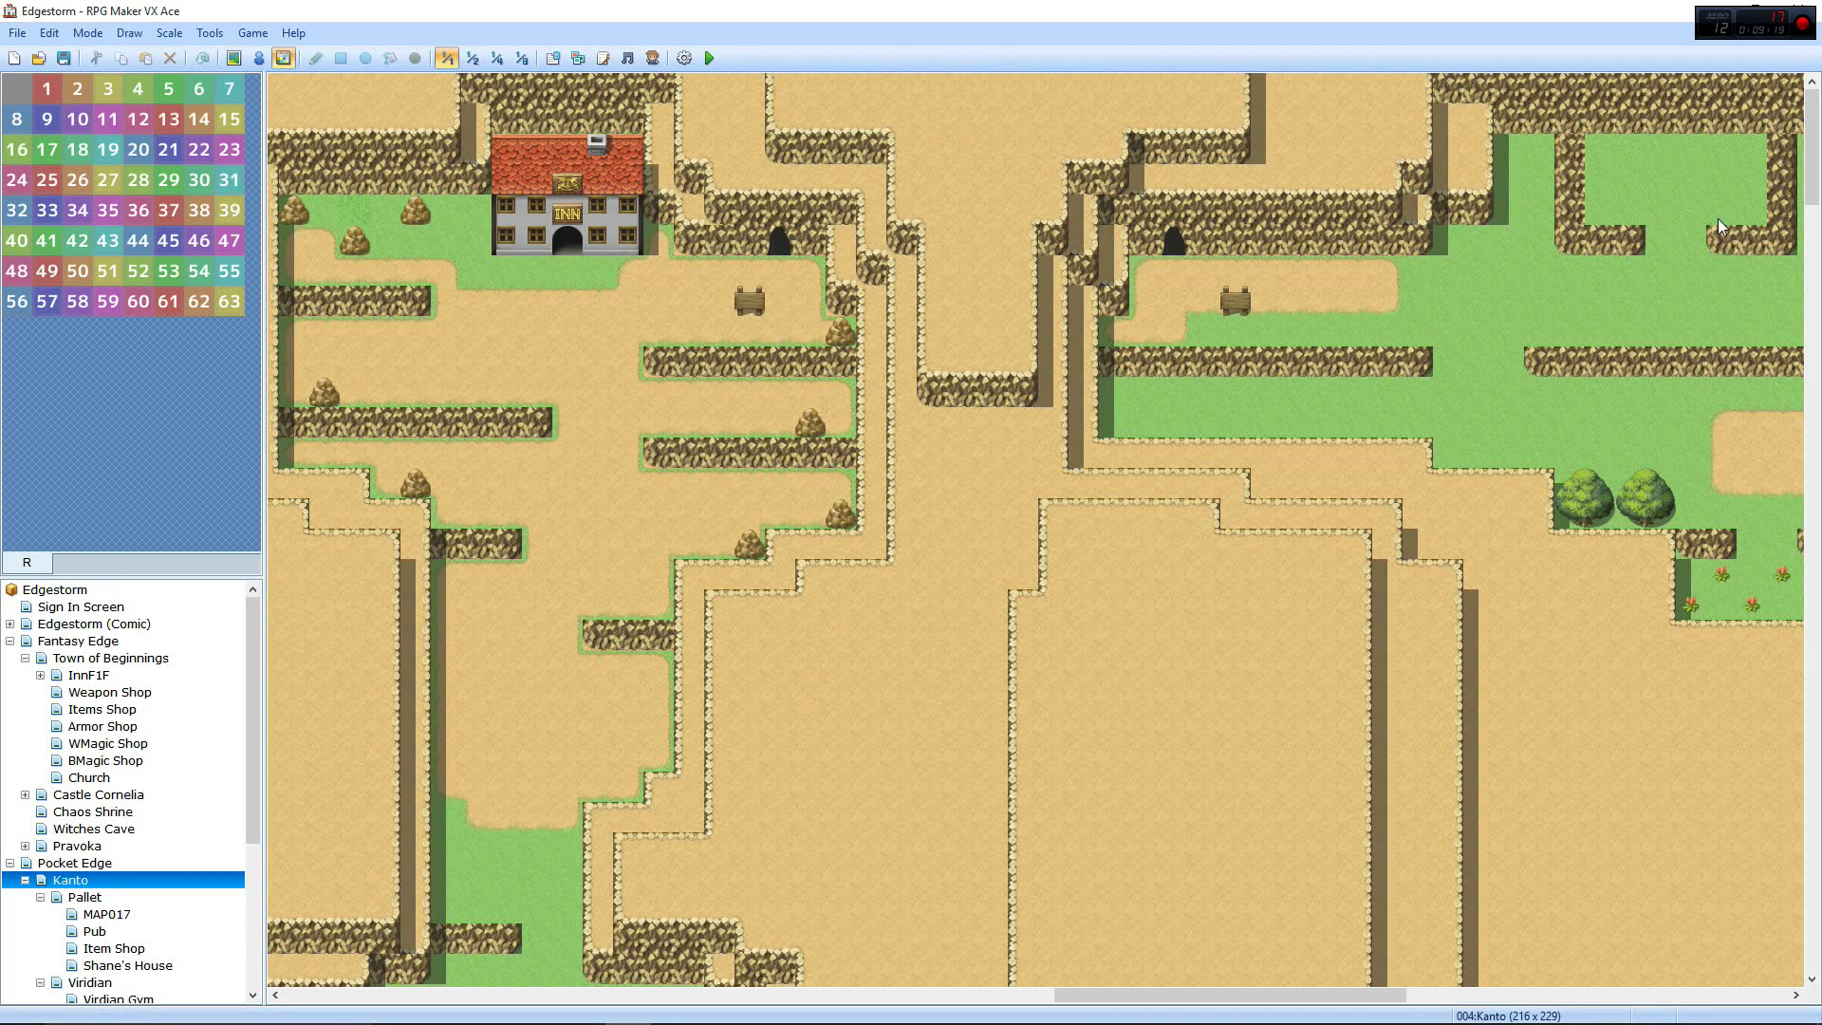
Paint region 1 along the rocky ledge row south of the forest
drag(1196, 994, 670, 945)
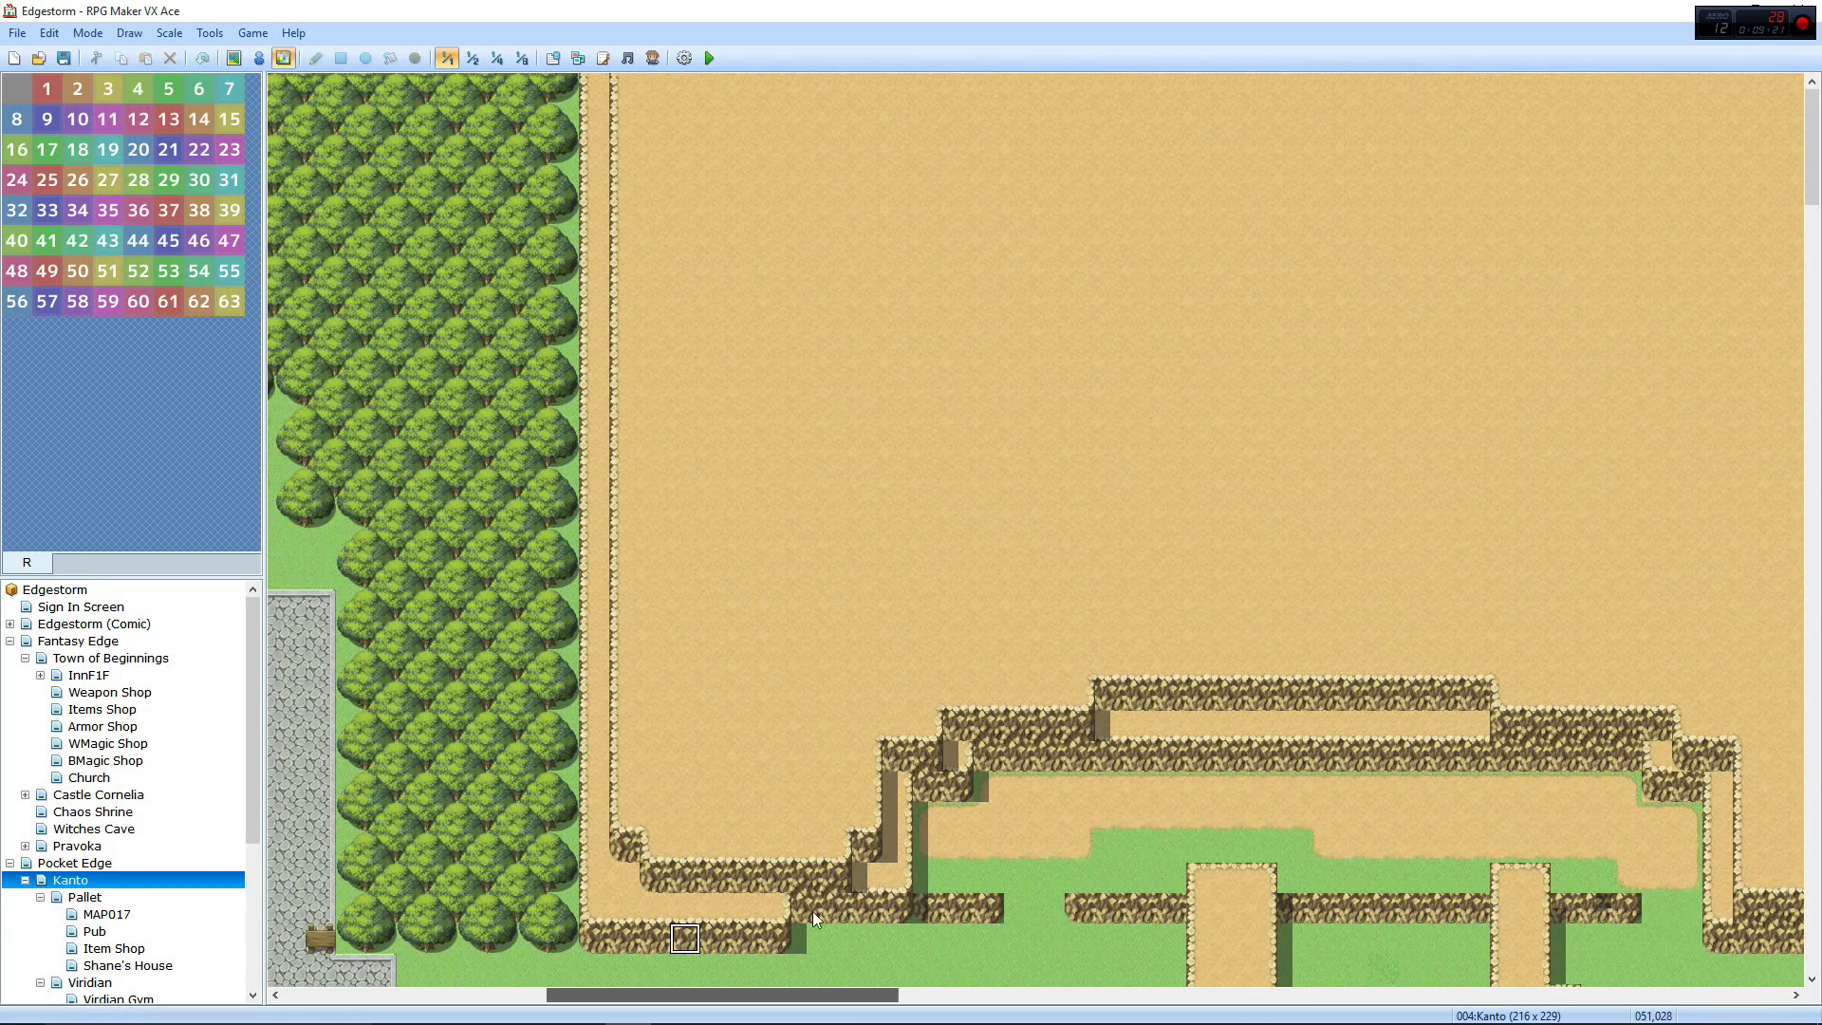
mouse_move(958, 908)
mouse_down()
mouse_move(989, 908)
mouse_move(939, 911)
mouse_up()
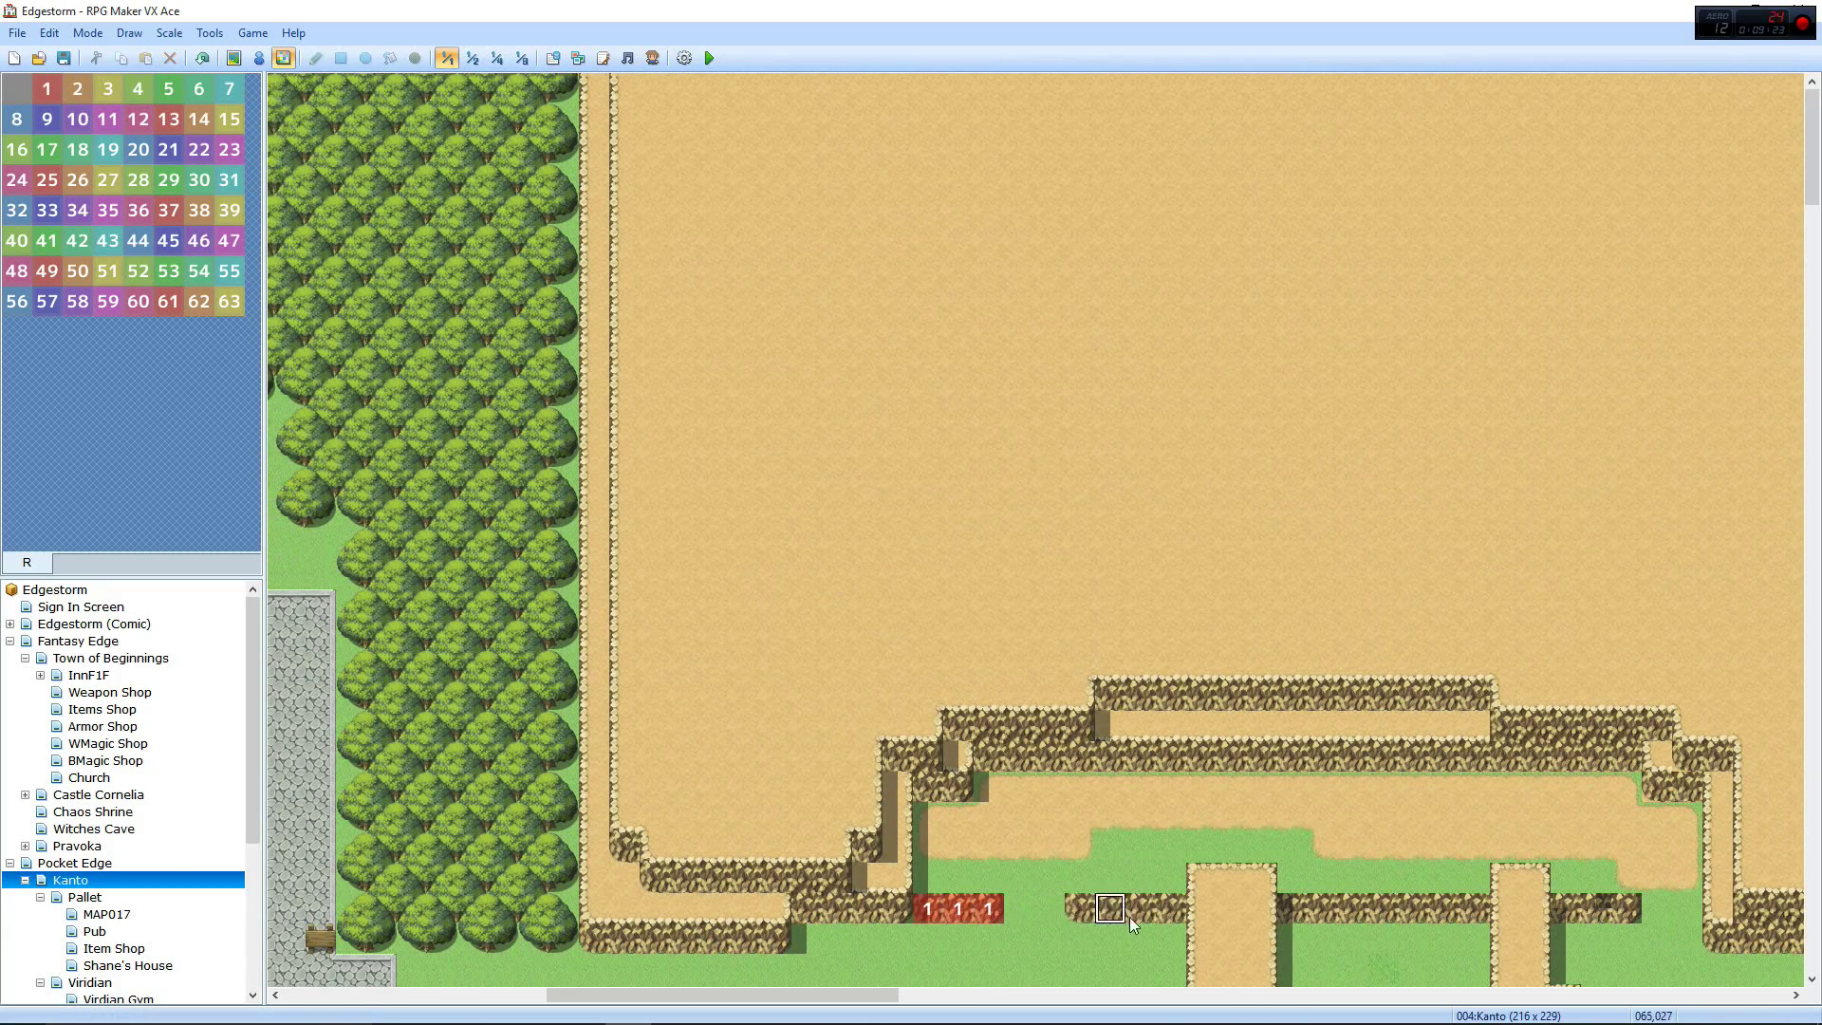
drag(1079, 908, 1176, 908)
mouse_move(1323, 908)
mouse_down()
mouse_move(1562, 932)
mouse_move(1626, 908)
mouse_up()
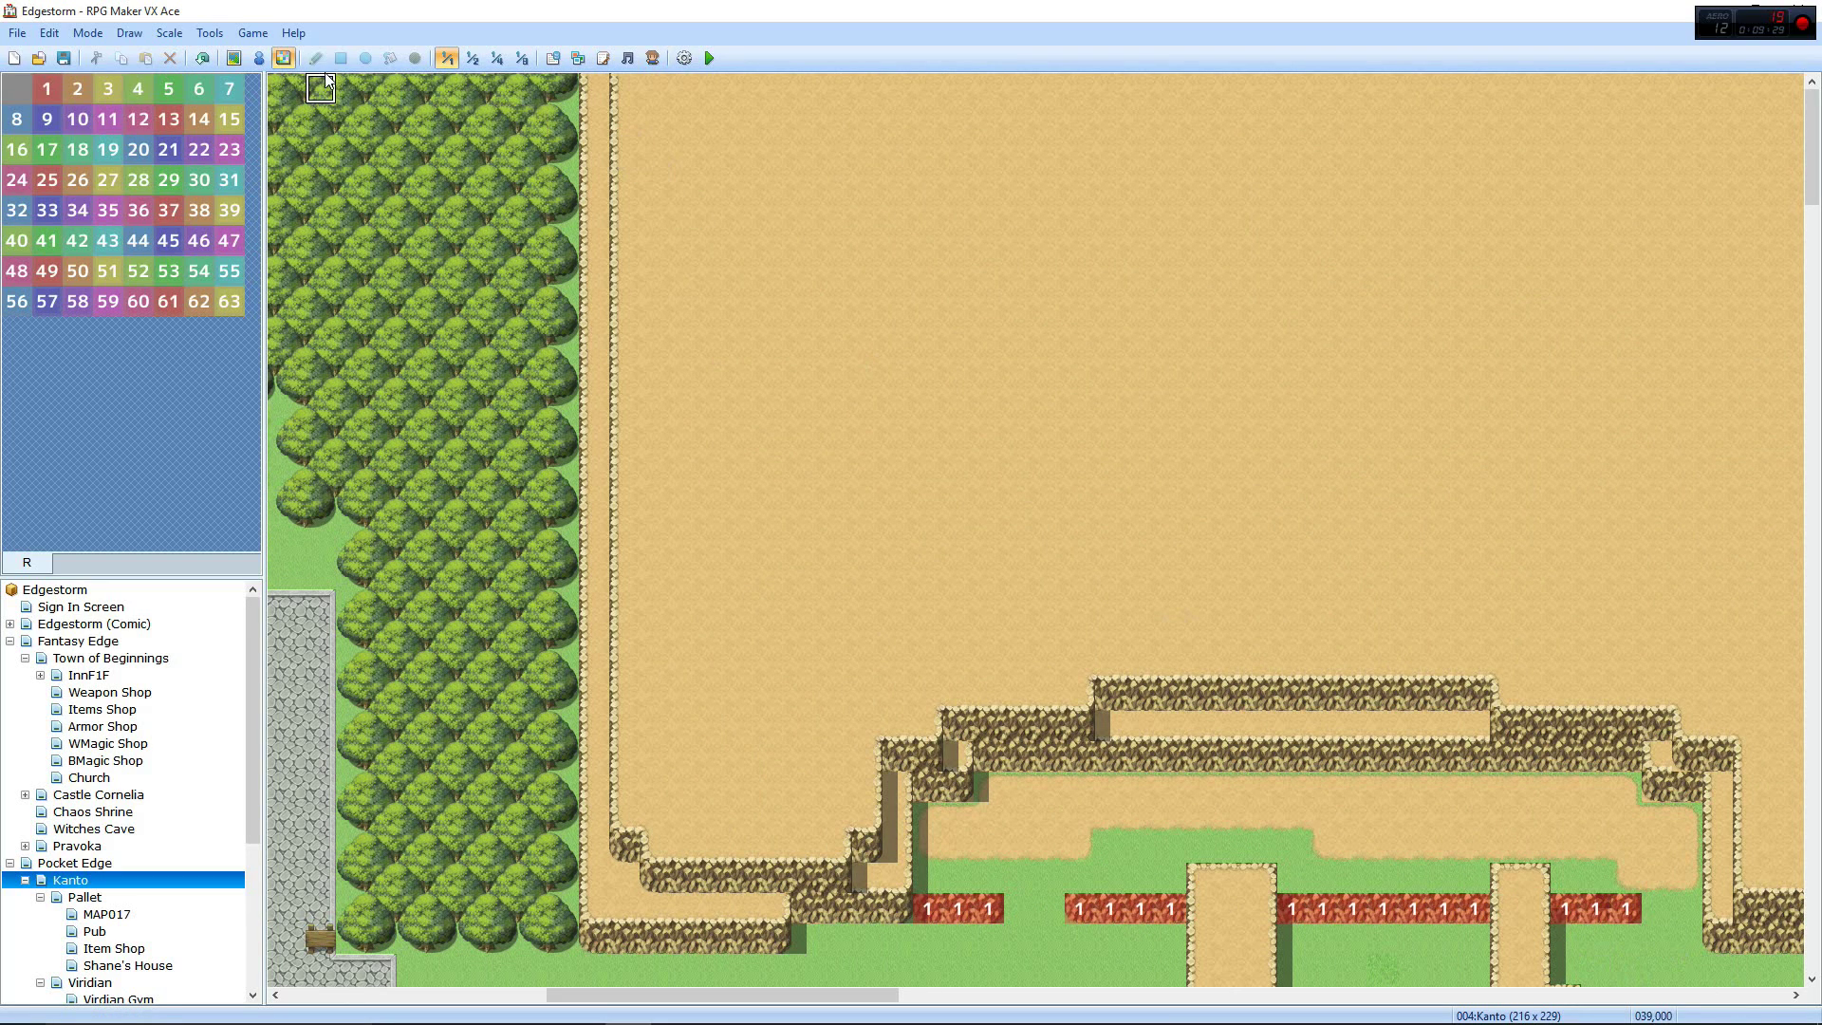
Toggle through event and tile modes, then return to Region mode to show the markings
click(258, 58)
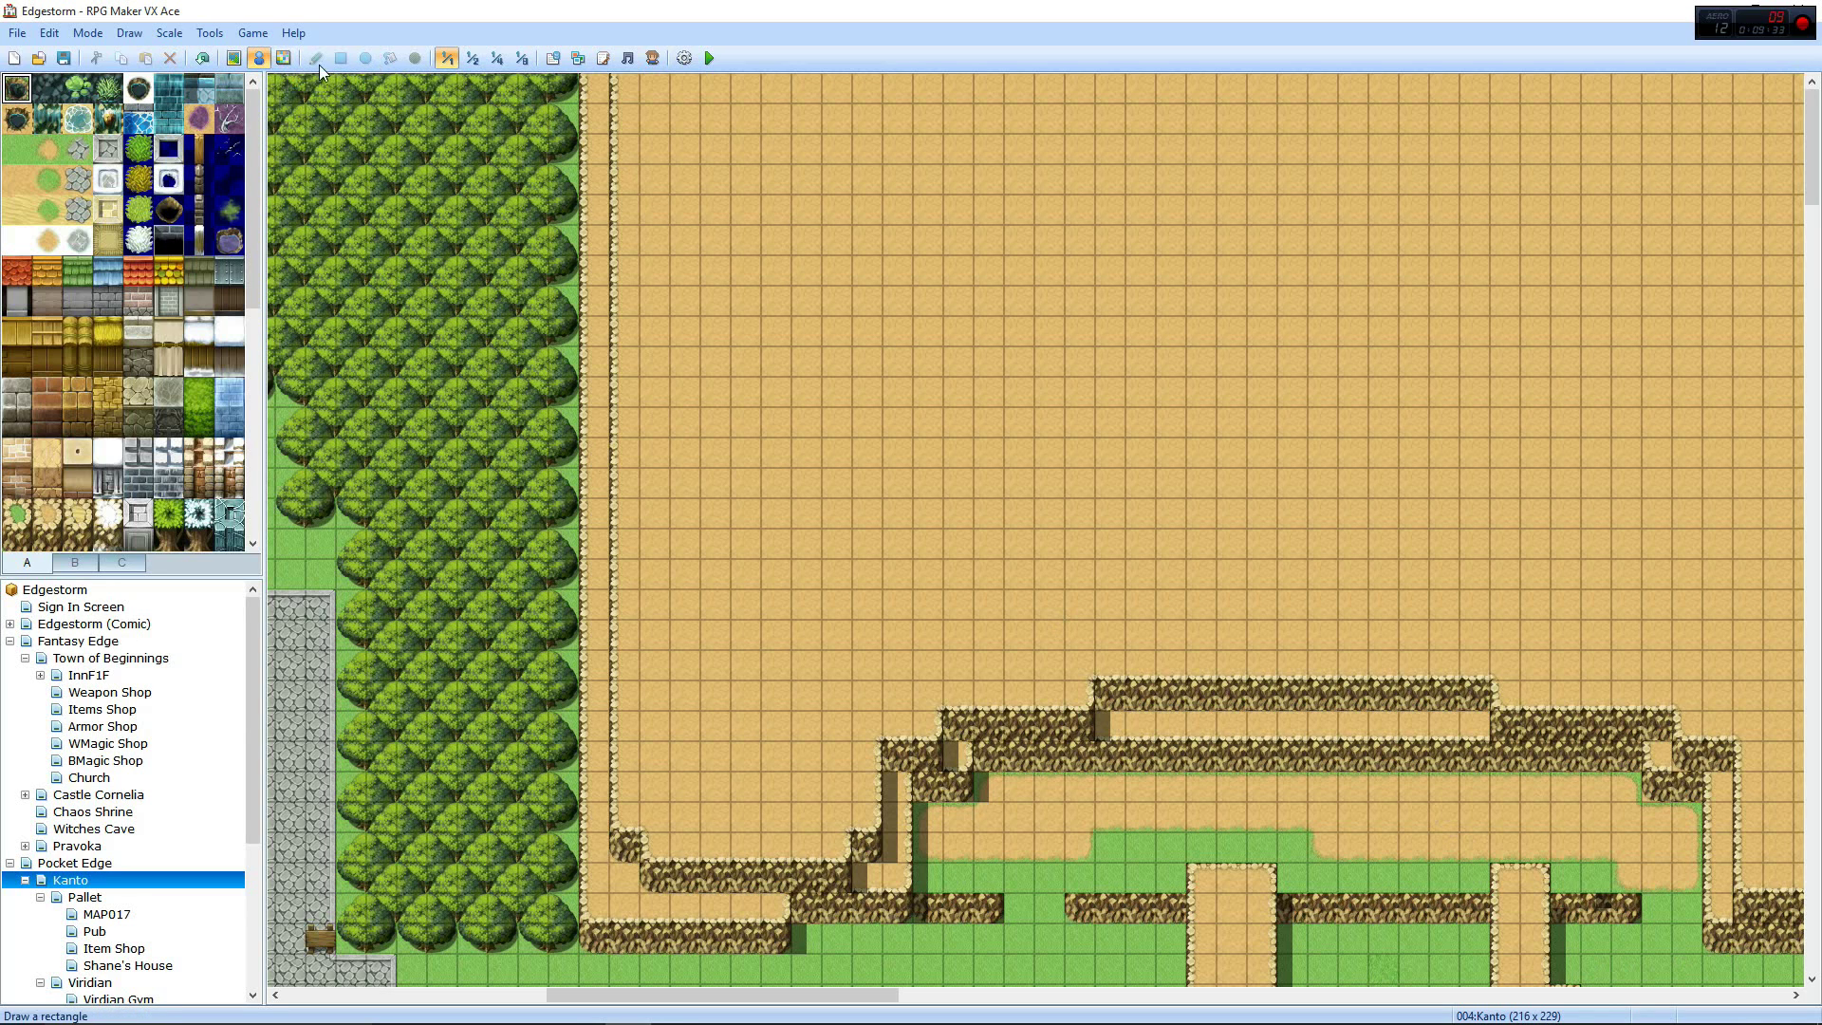
click(233, 58)
click(415, 58)
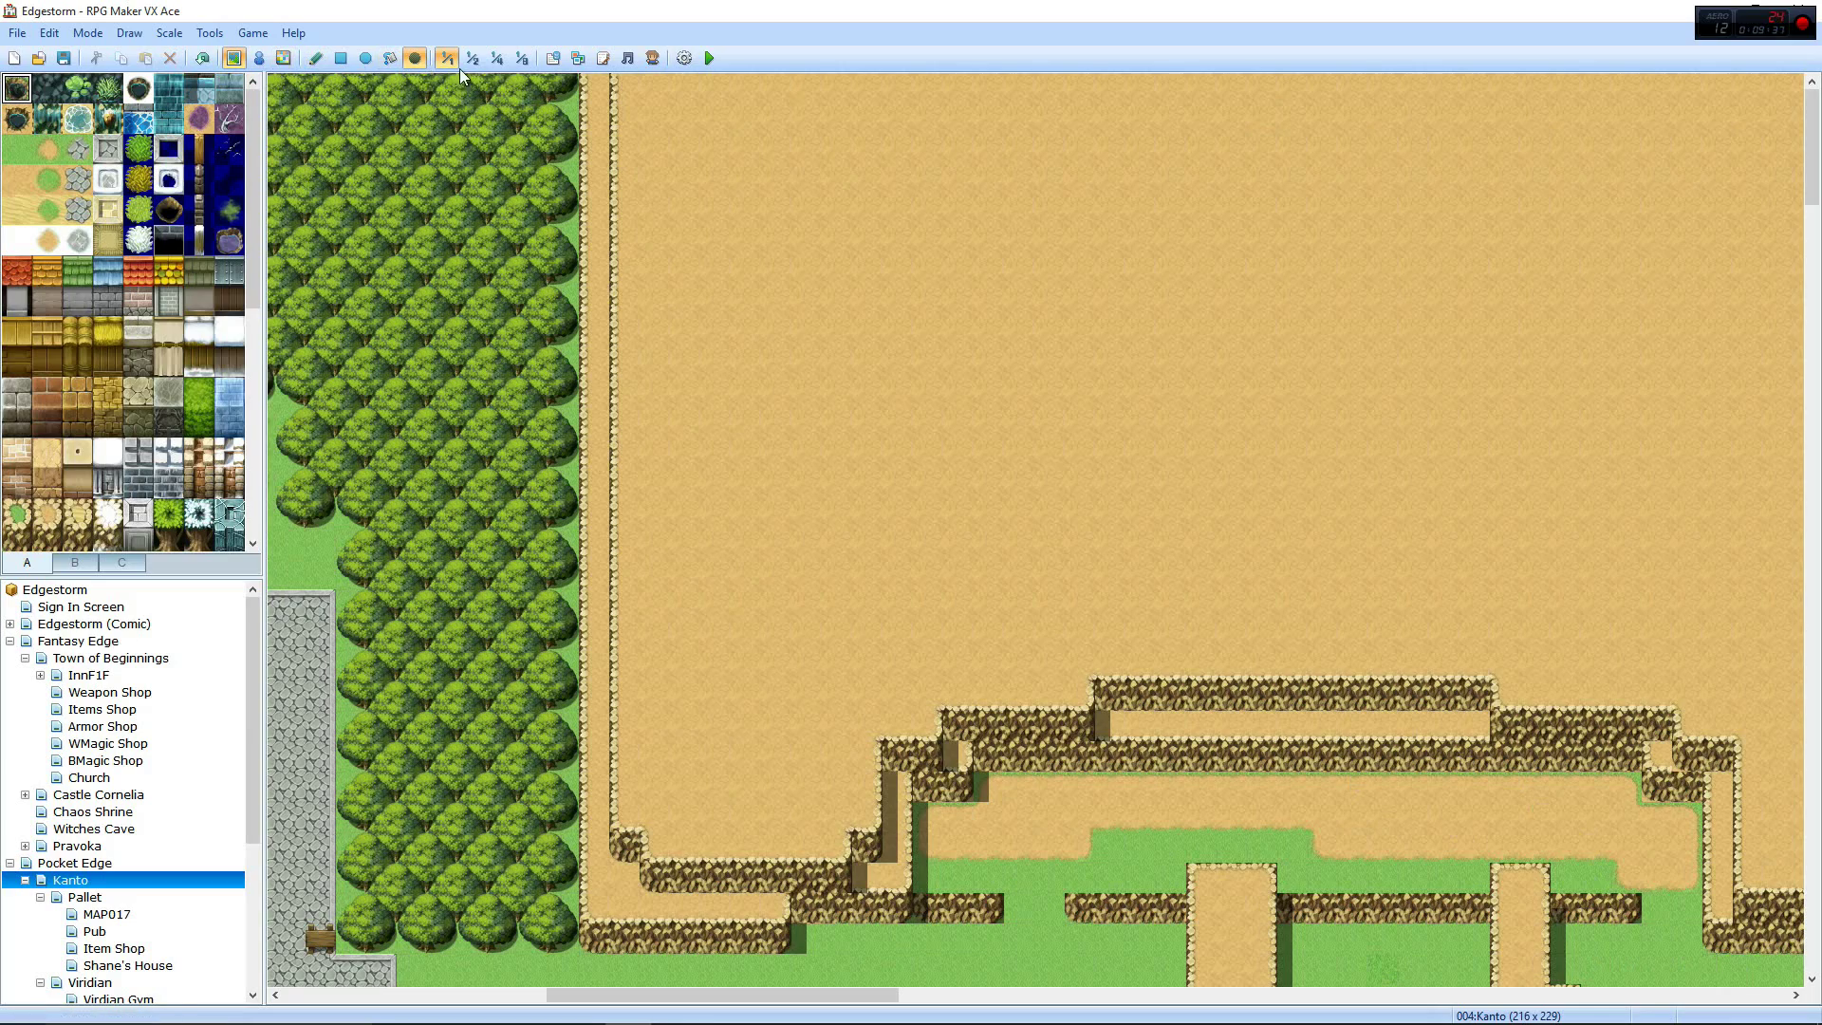
click(283, 58)
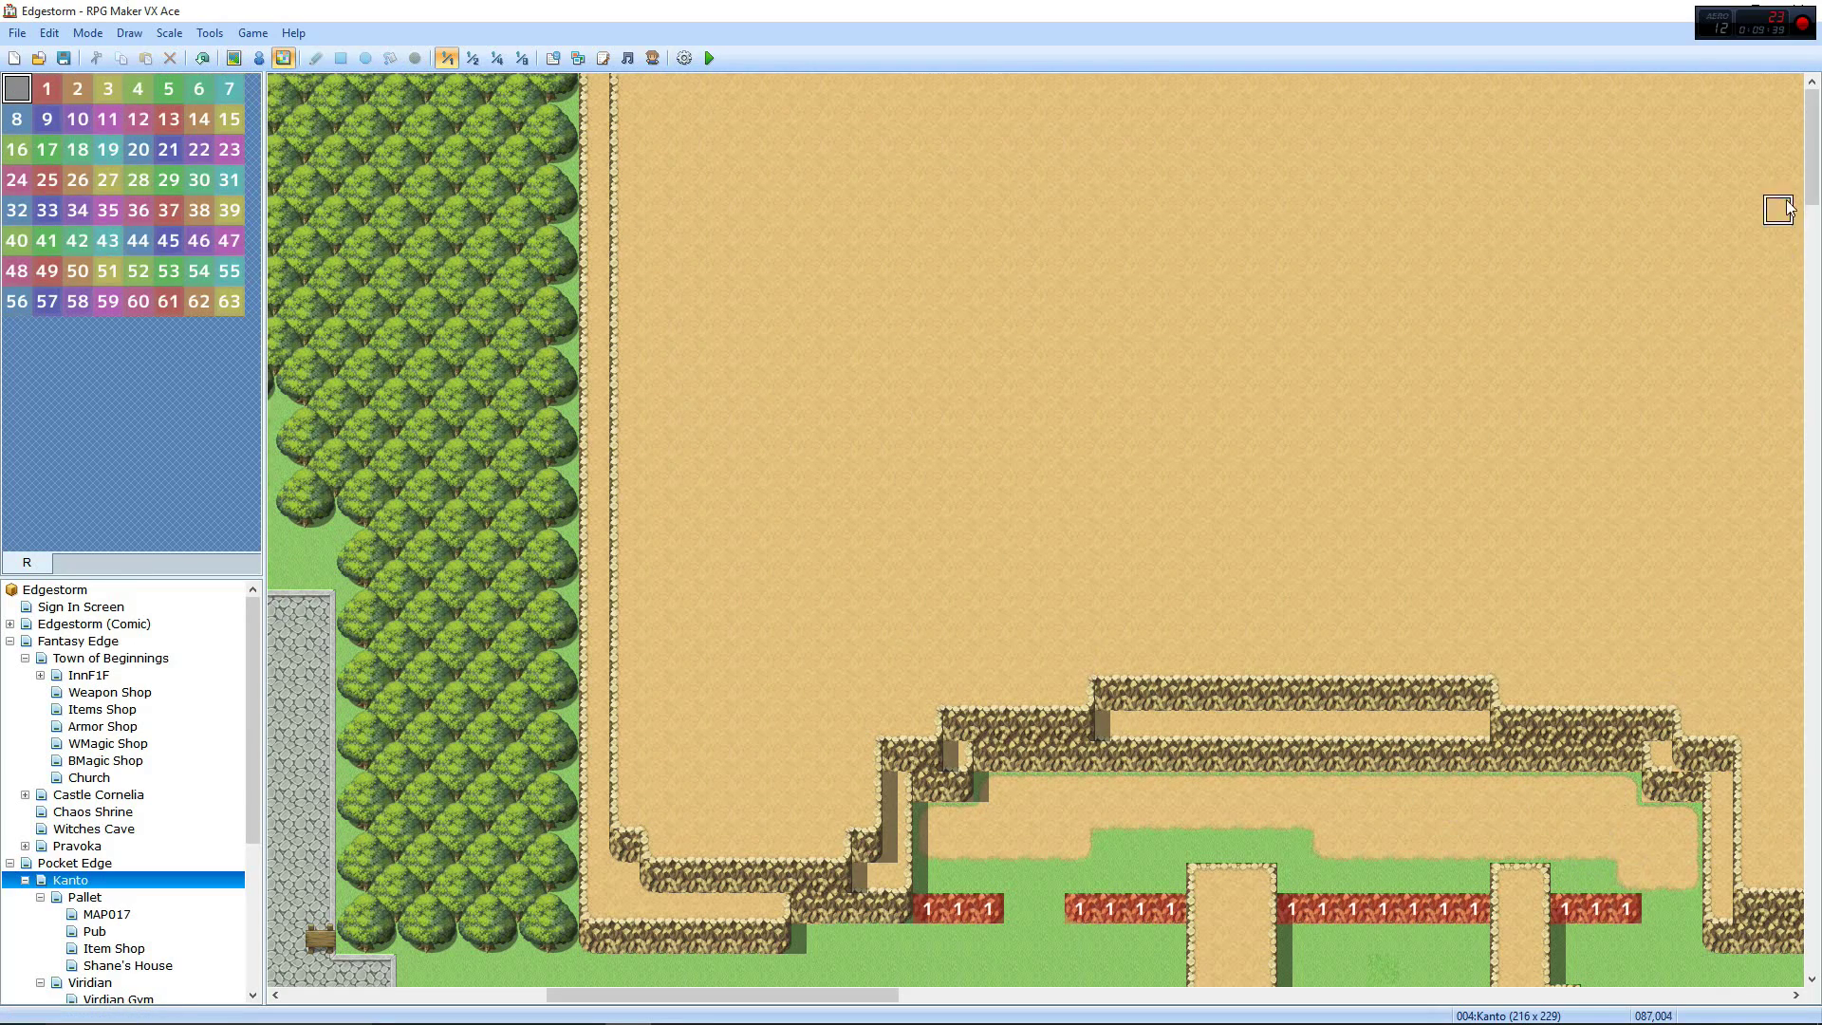
drag(1812, 142, 1811, 195)
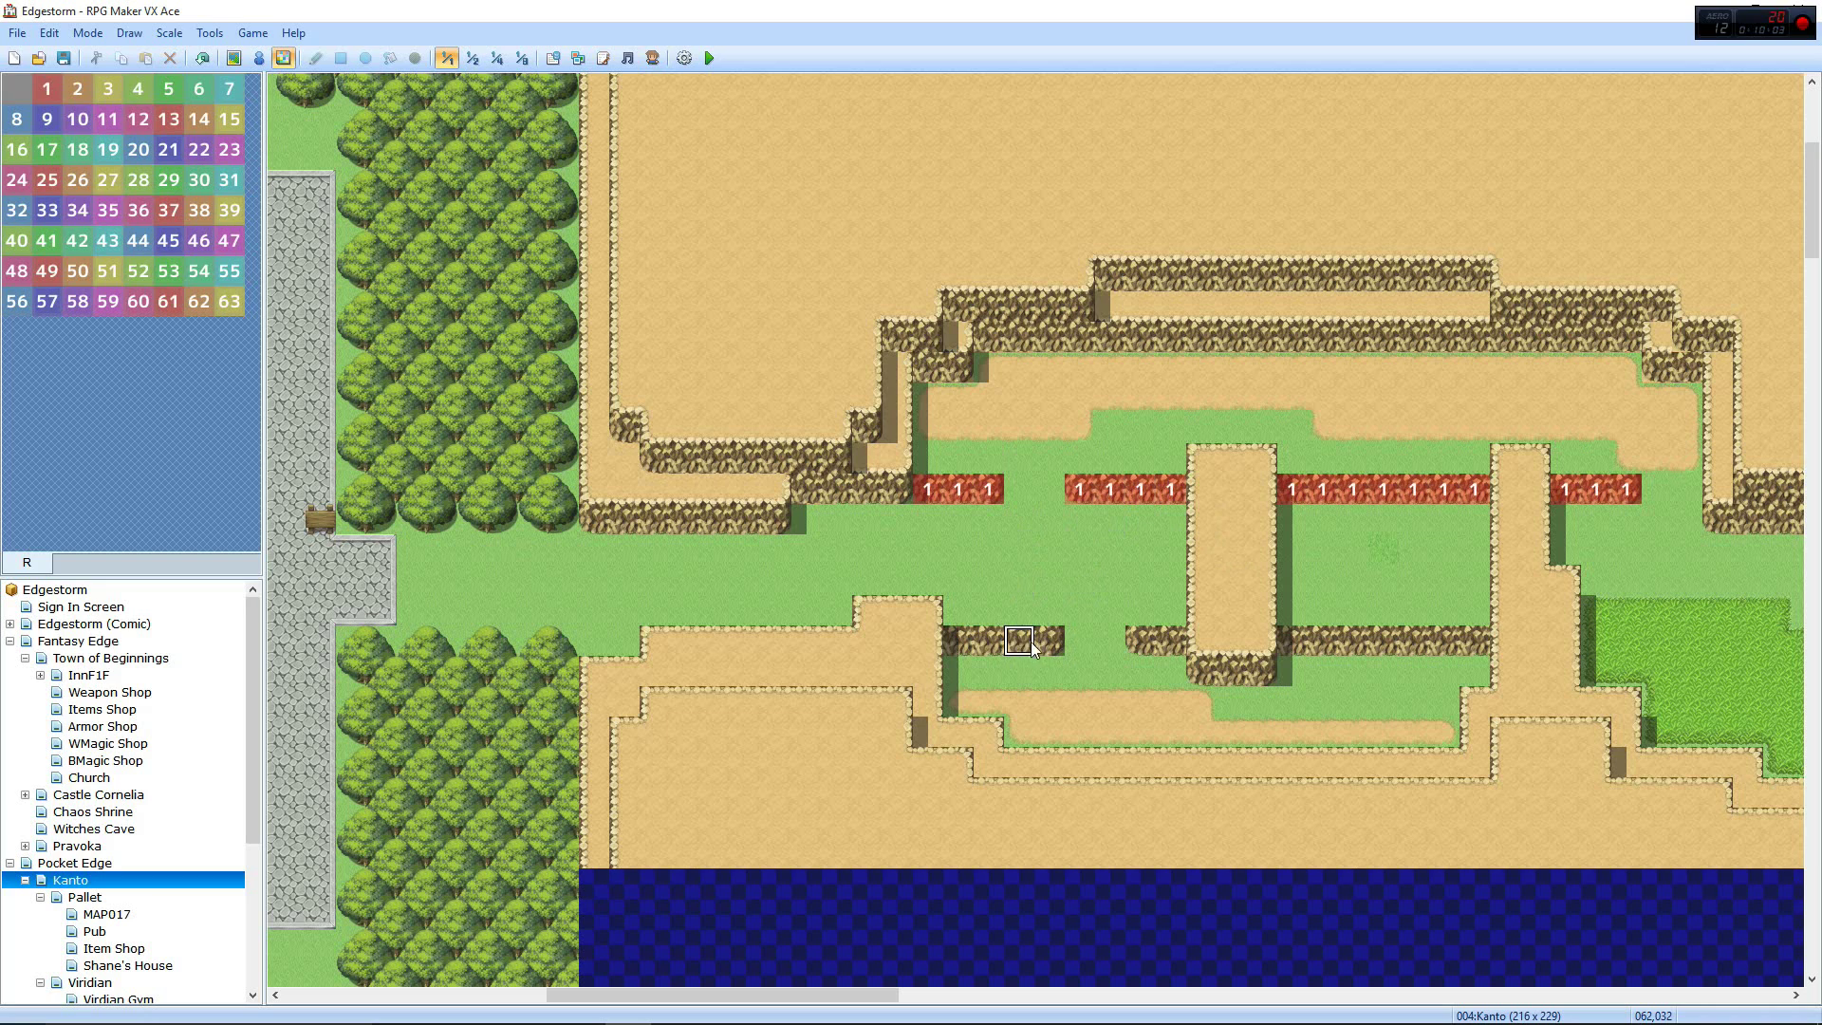
Paint region 1 on the lower ledge tiles on both sides of the pillar
drag(1032, 645, 959, 642)
drag(1167, 640, 1140, 641)
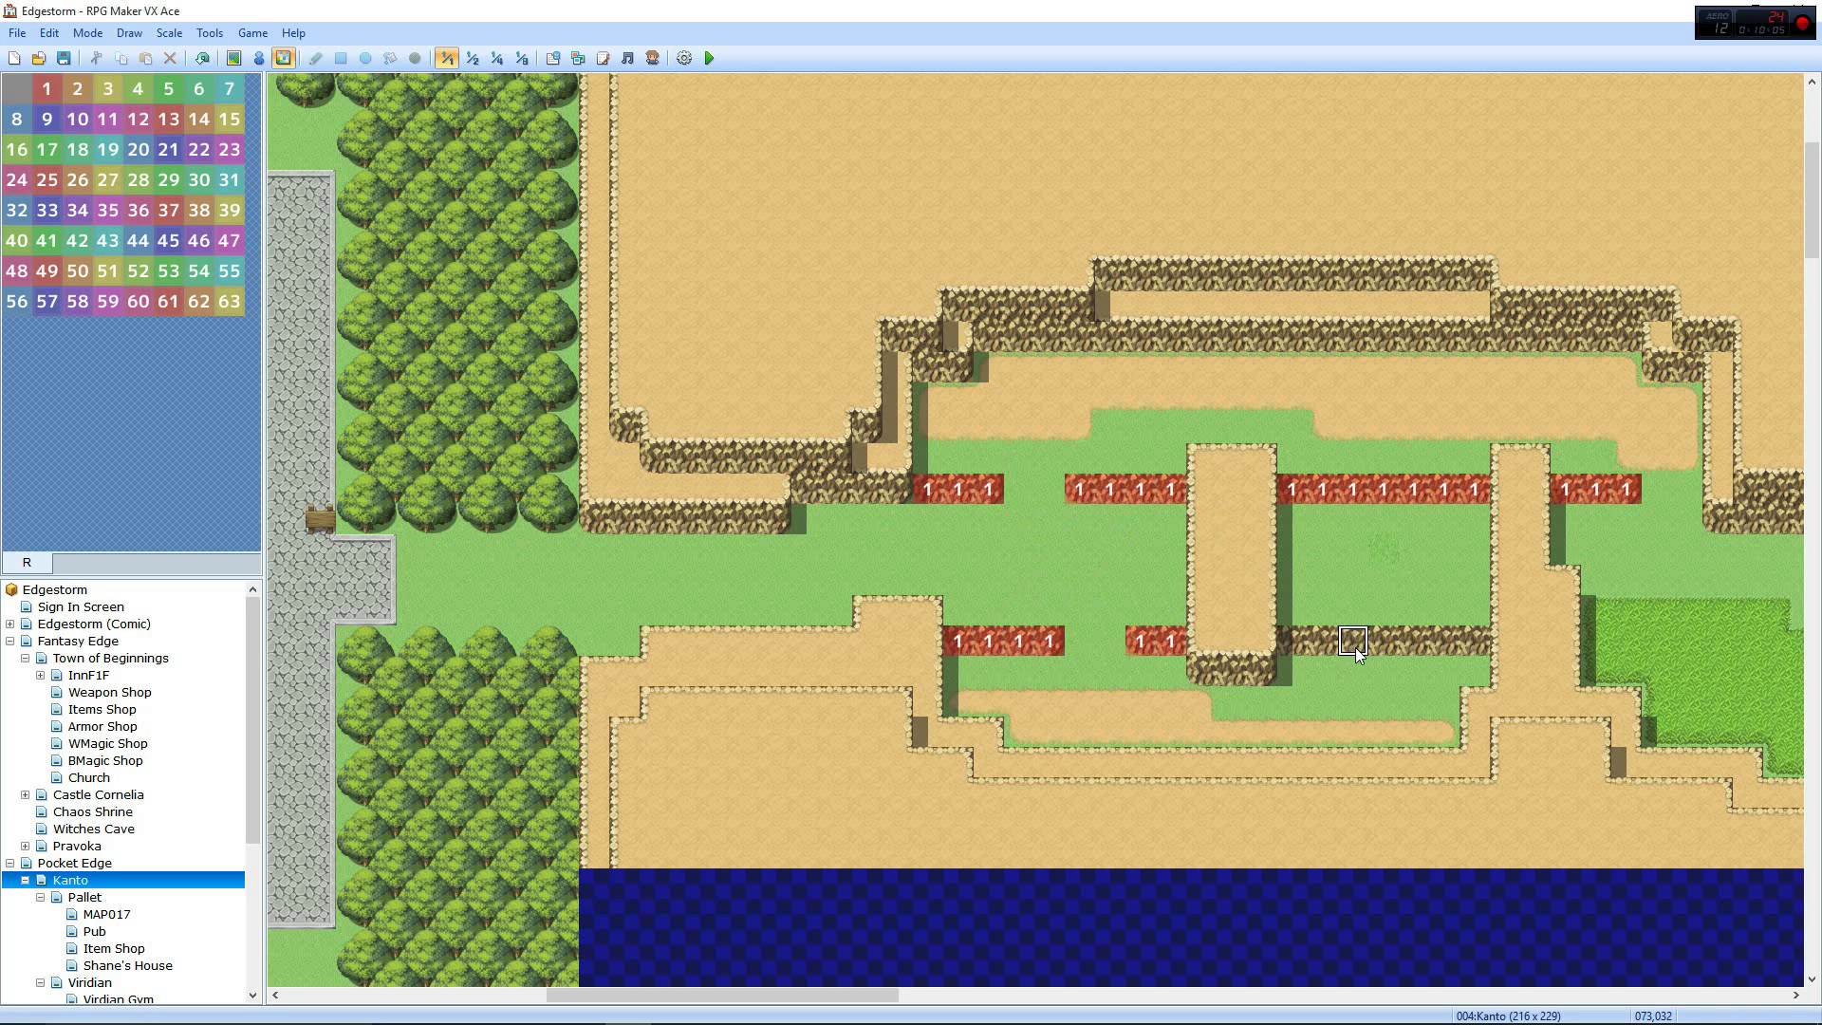
drag(1300, 655, 1475, 643)
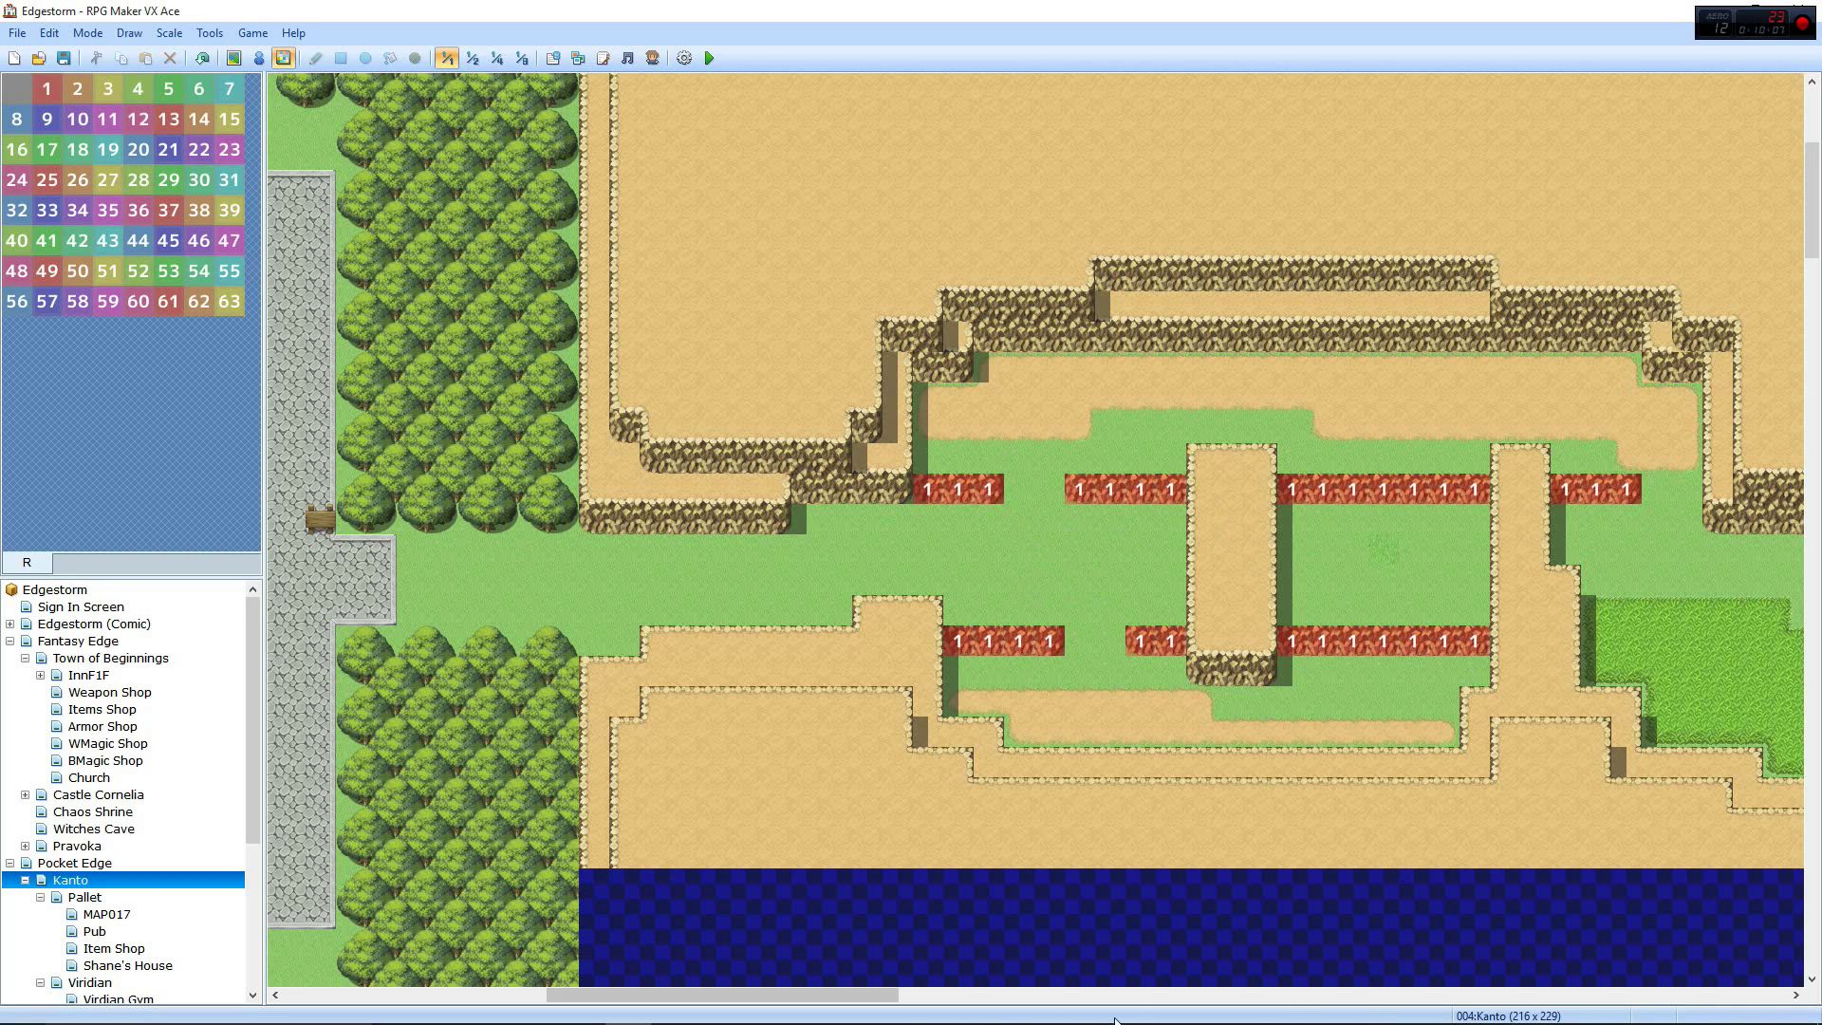
drag(852, 994, 1122, 994)
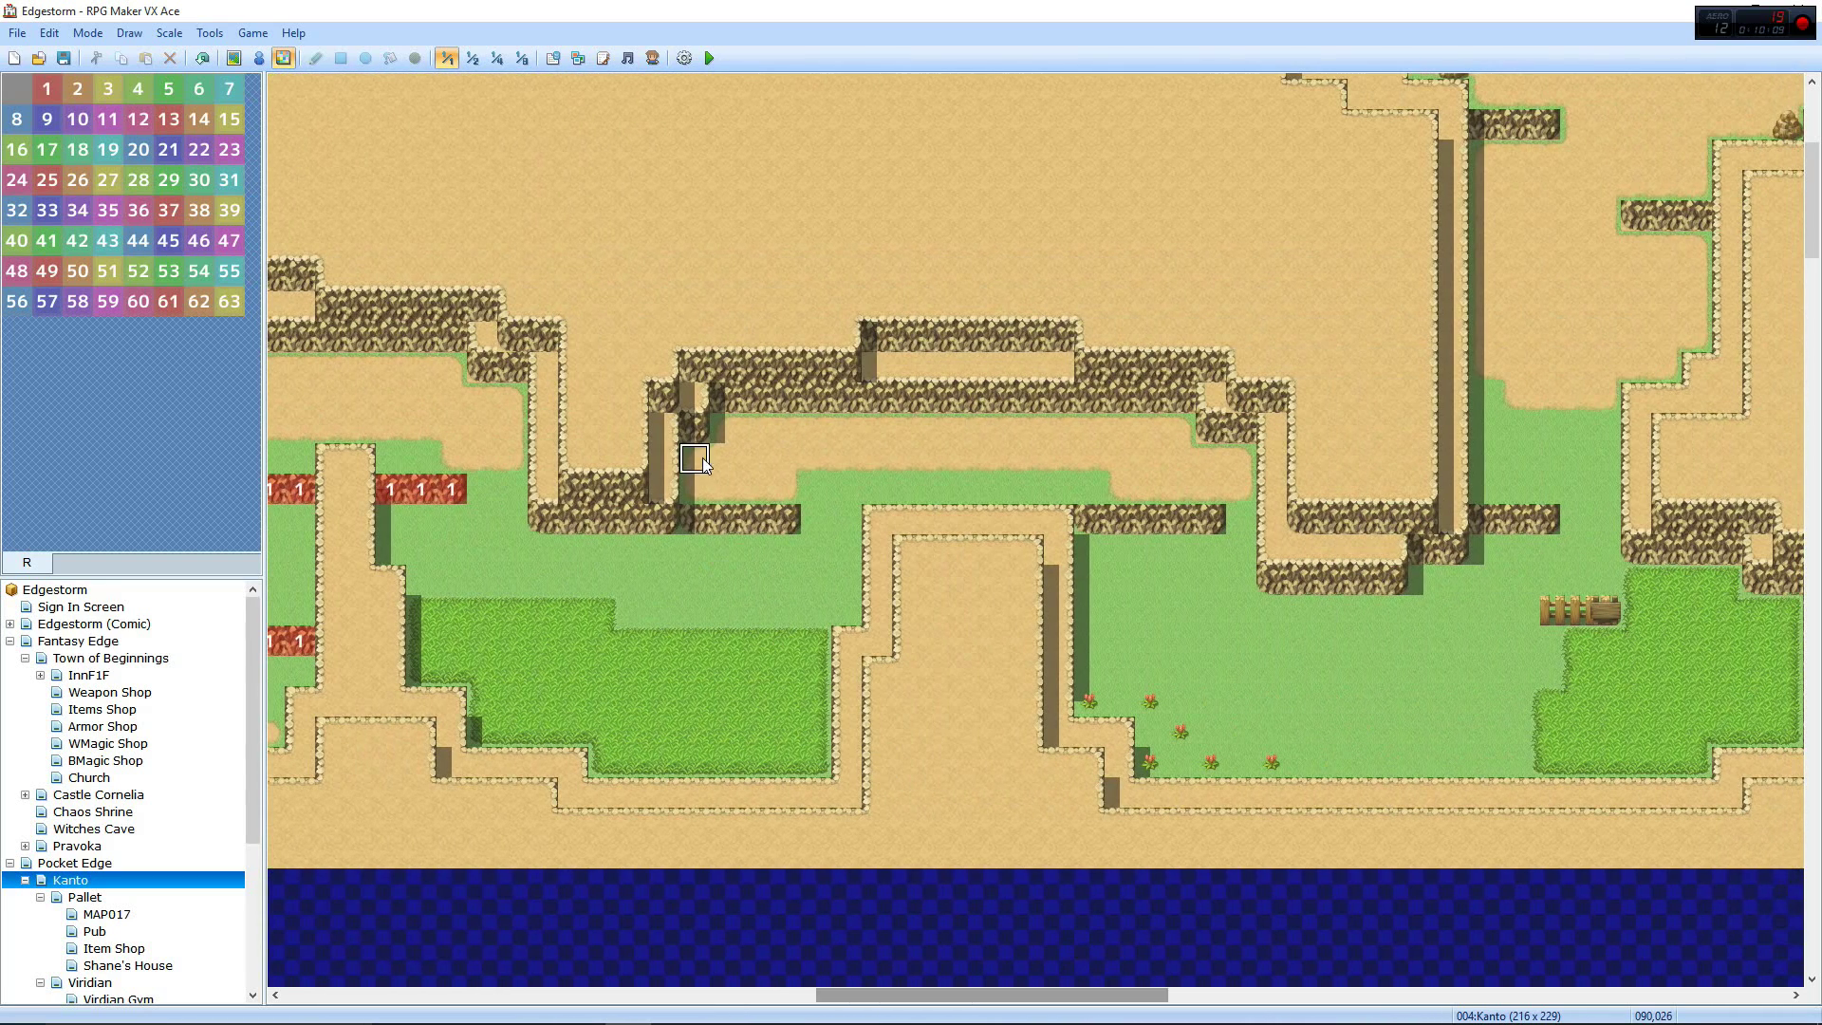
Paint region 1 along the full length of the next rocky ledge row
click(696, 520)
drag(703, 528, 787, 524)
drag(1092, 524, 1197, 528)
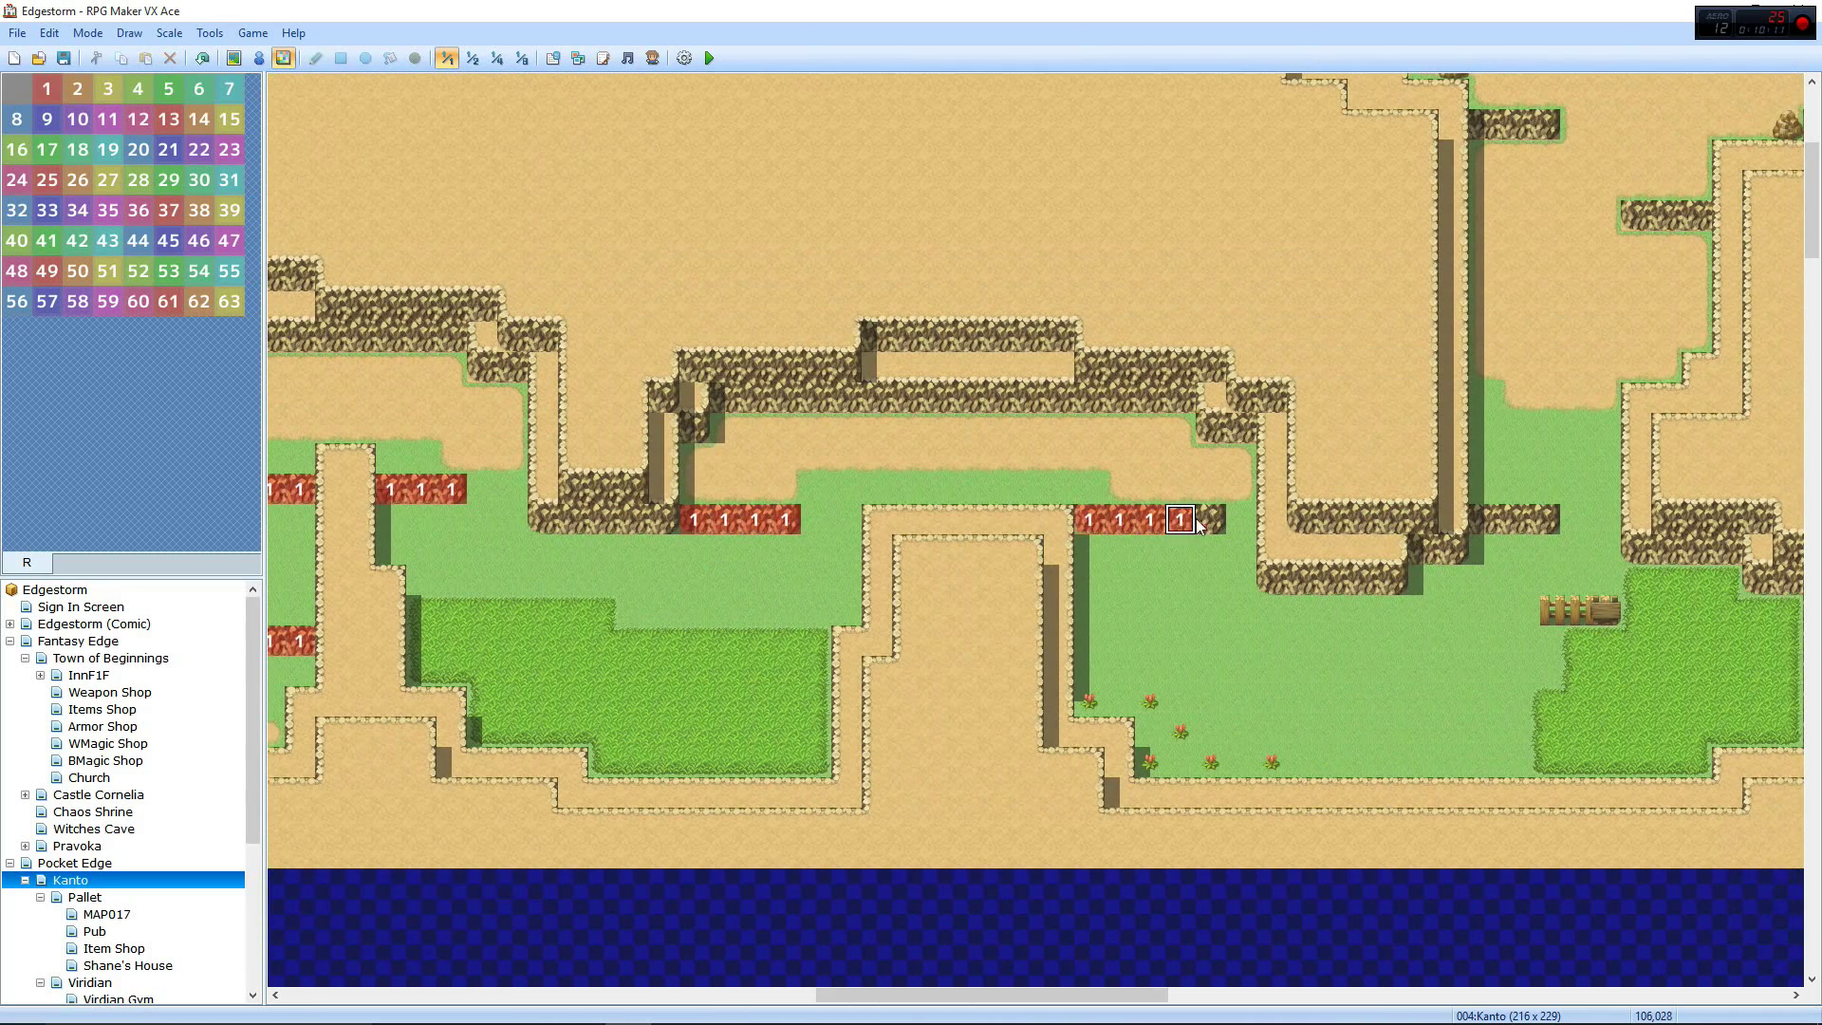
drag(1529, 522, 1541, 528)
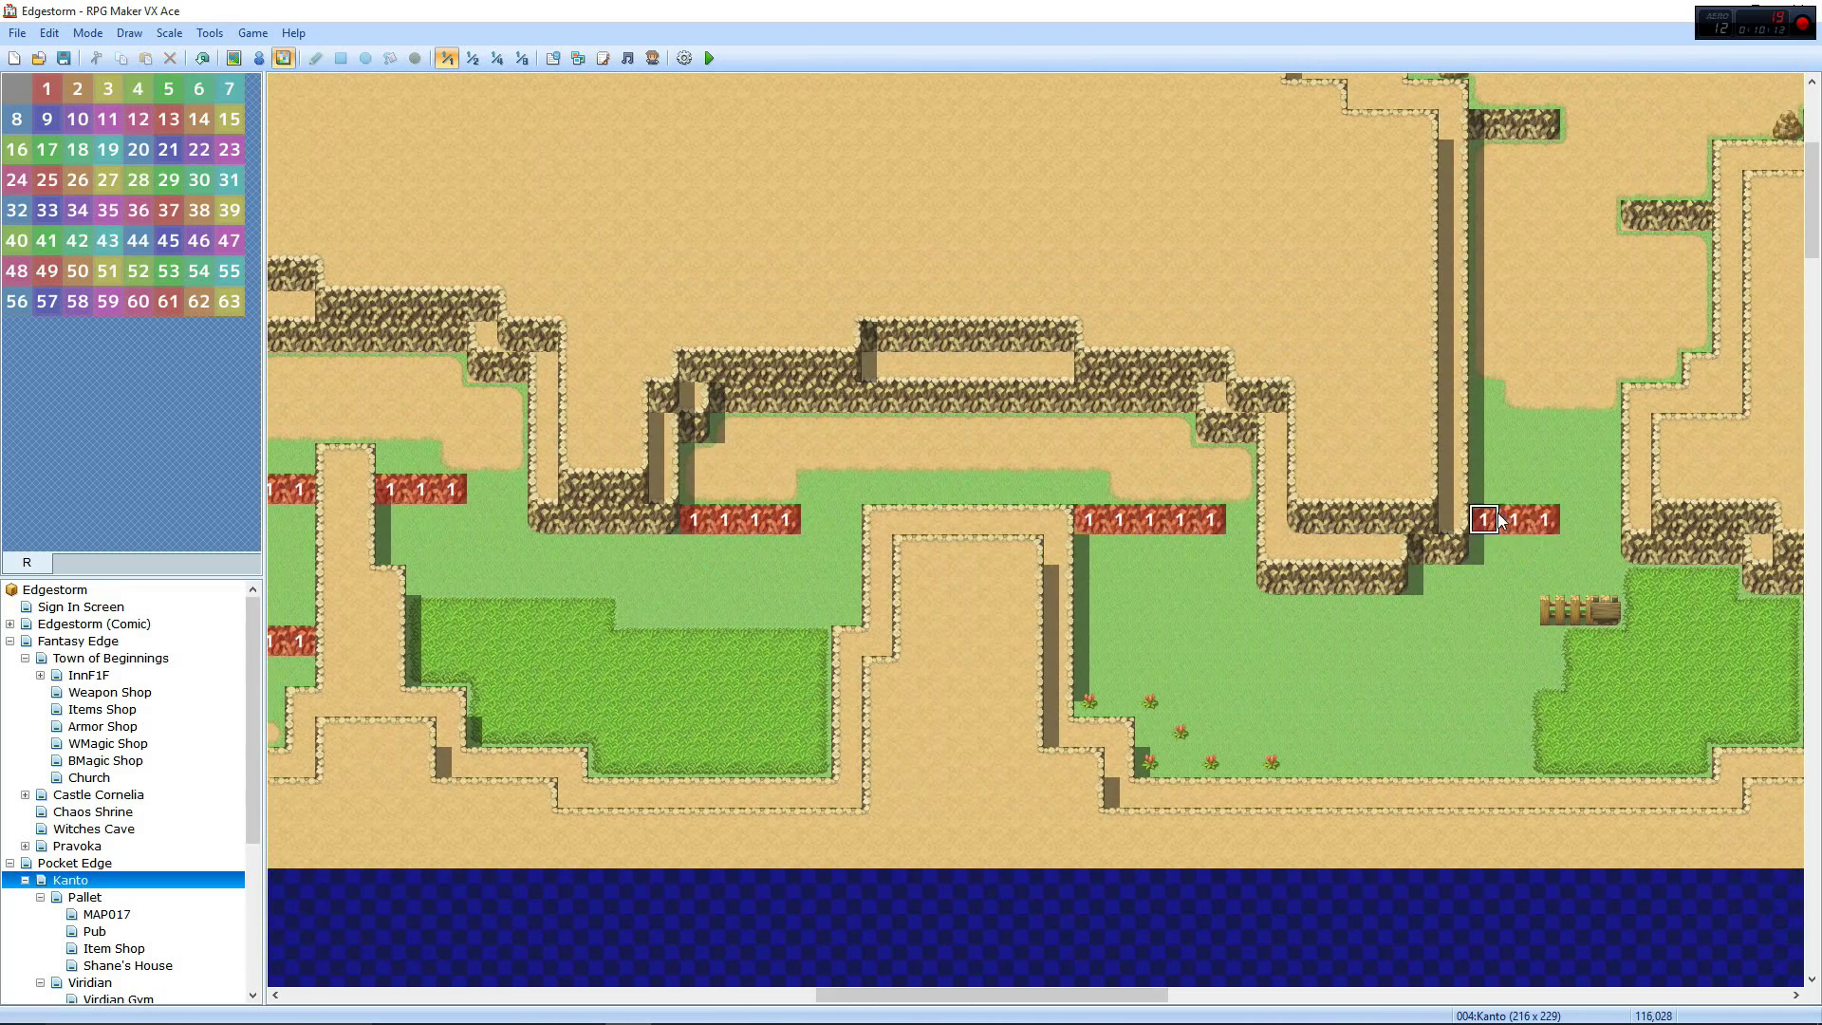
drag(1174, 1003, 1261, 1003)
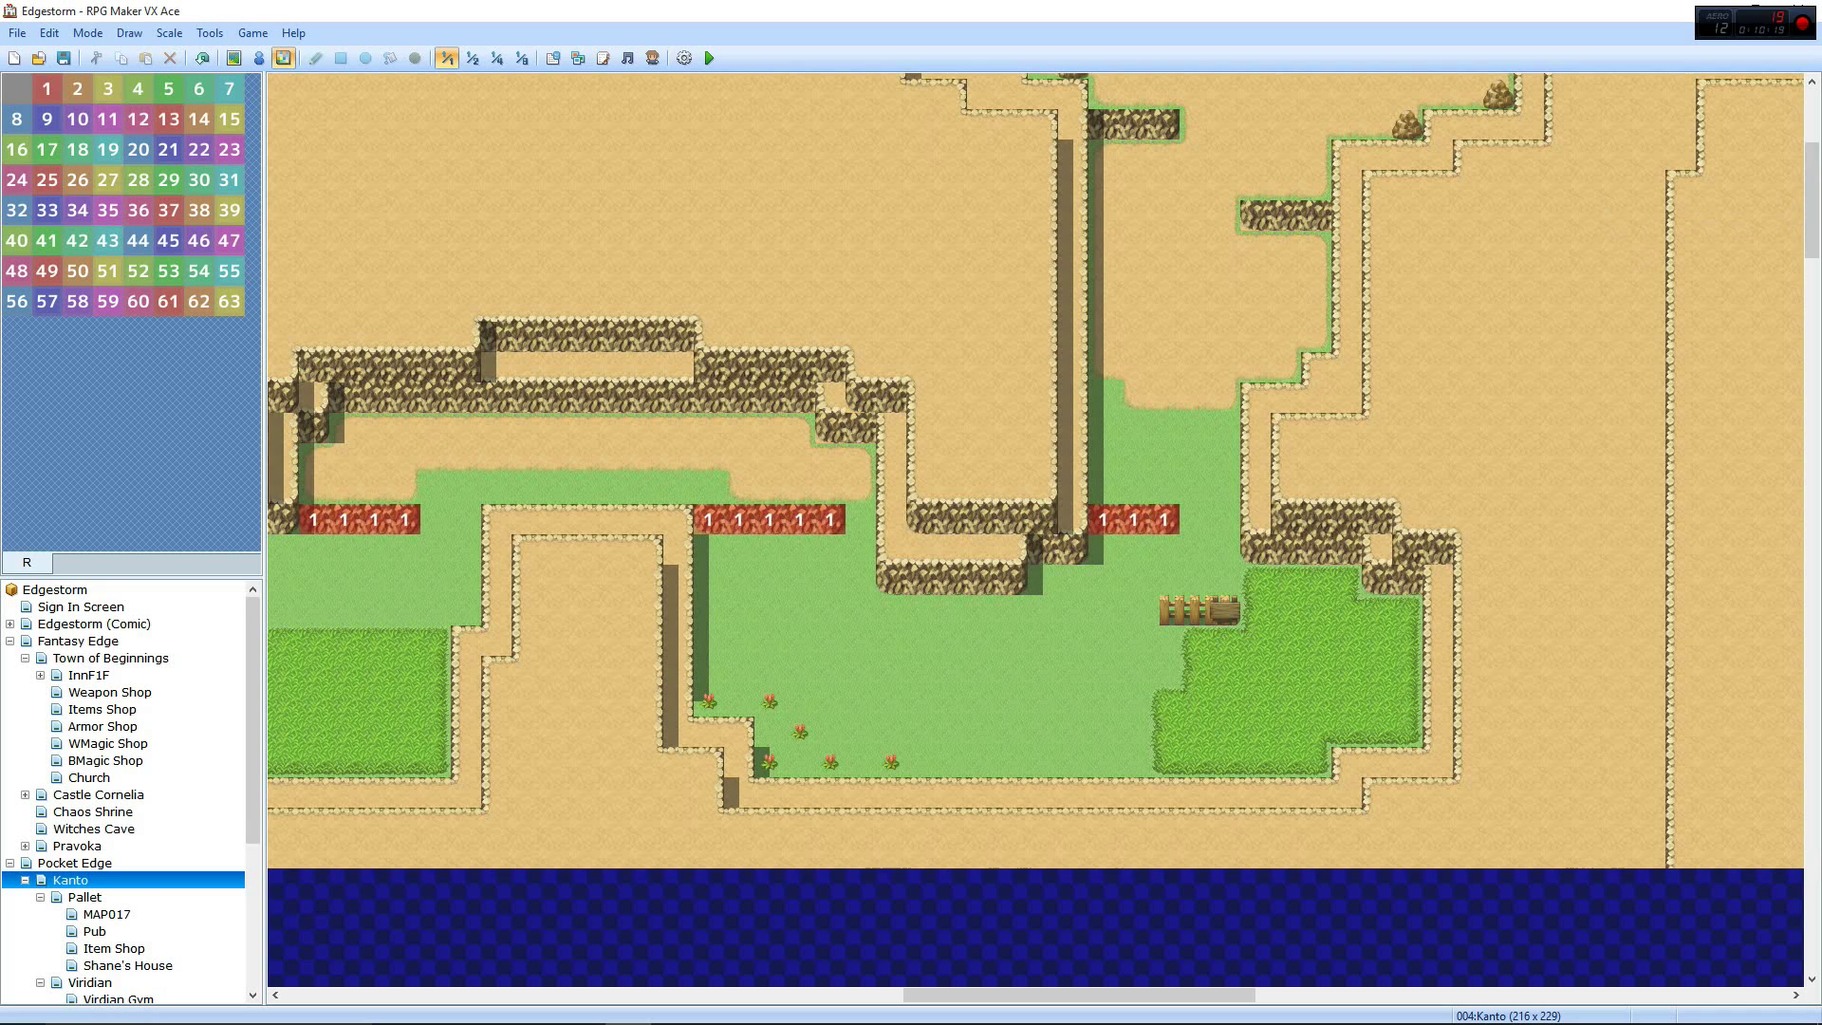
Mark the short, upper, right-hand and top-right rock ledges with region 1
scroll(1296, 486, up, 3)
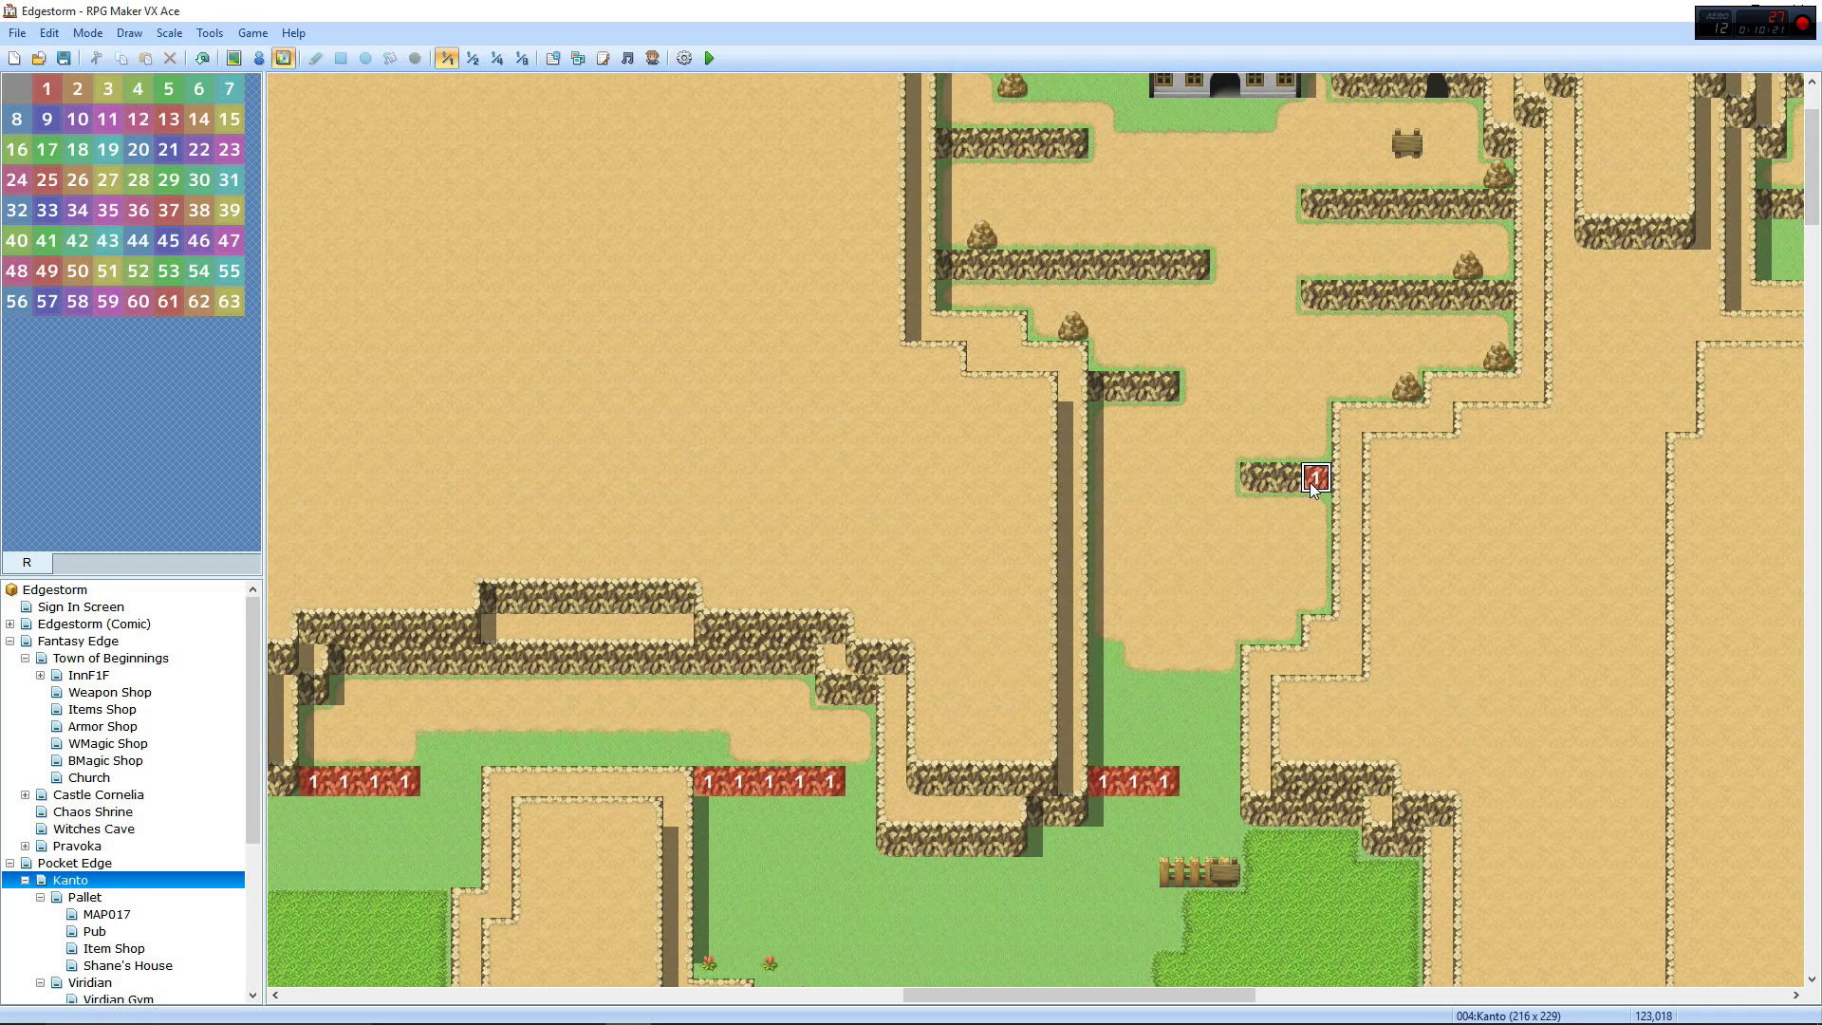
mouse_move(1314, 486)
mouse_down()
mouse_move(1266, 465)
mouse_move(1297, 487)
mouse_up()
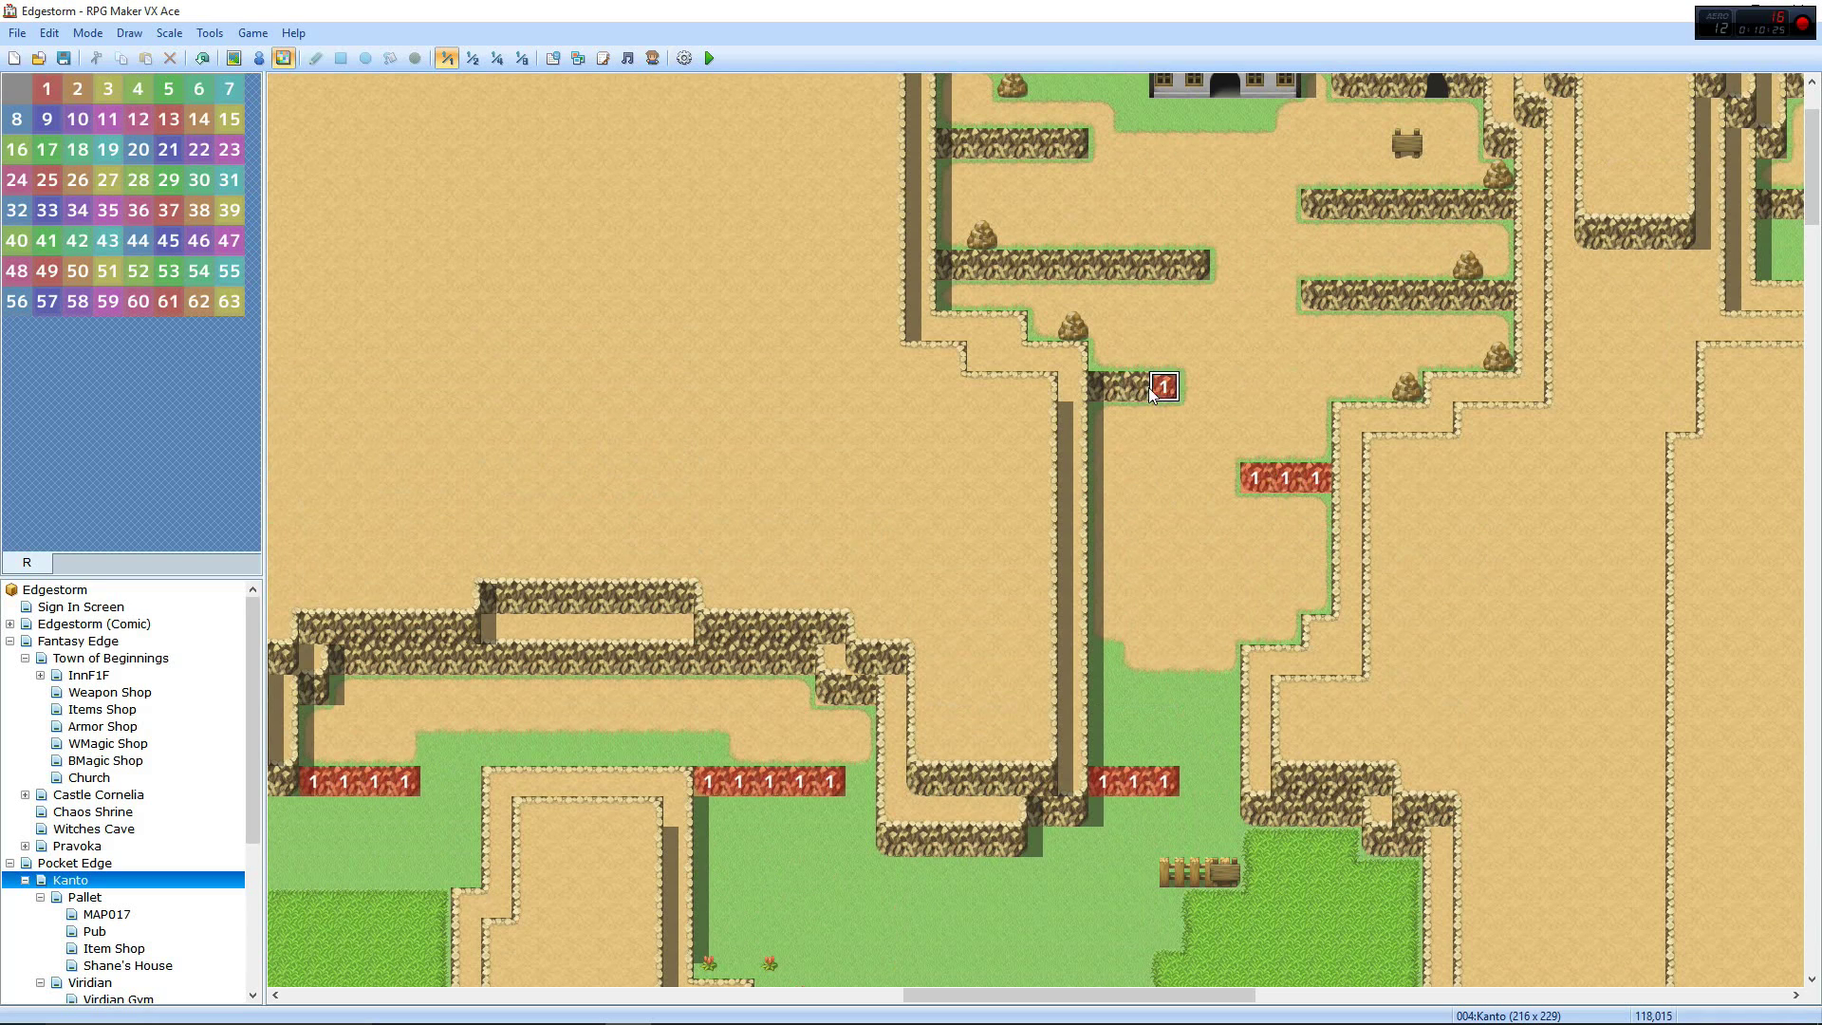
drag(1151, 391, 1103, 389)
drag(951, 269, 1198, 269)
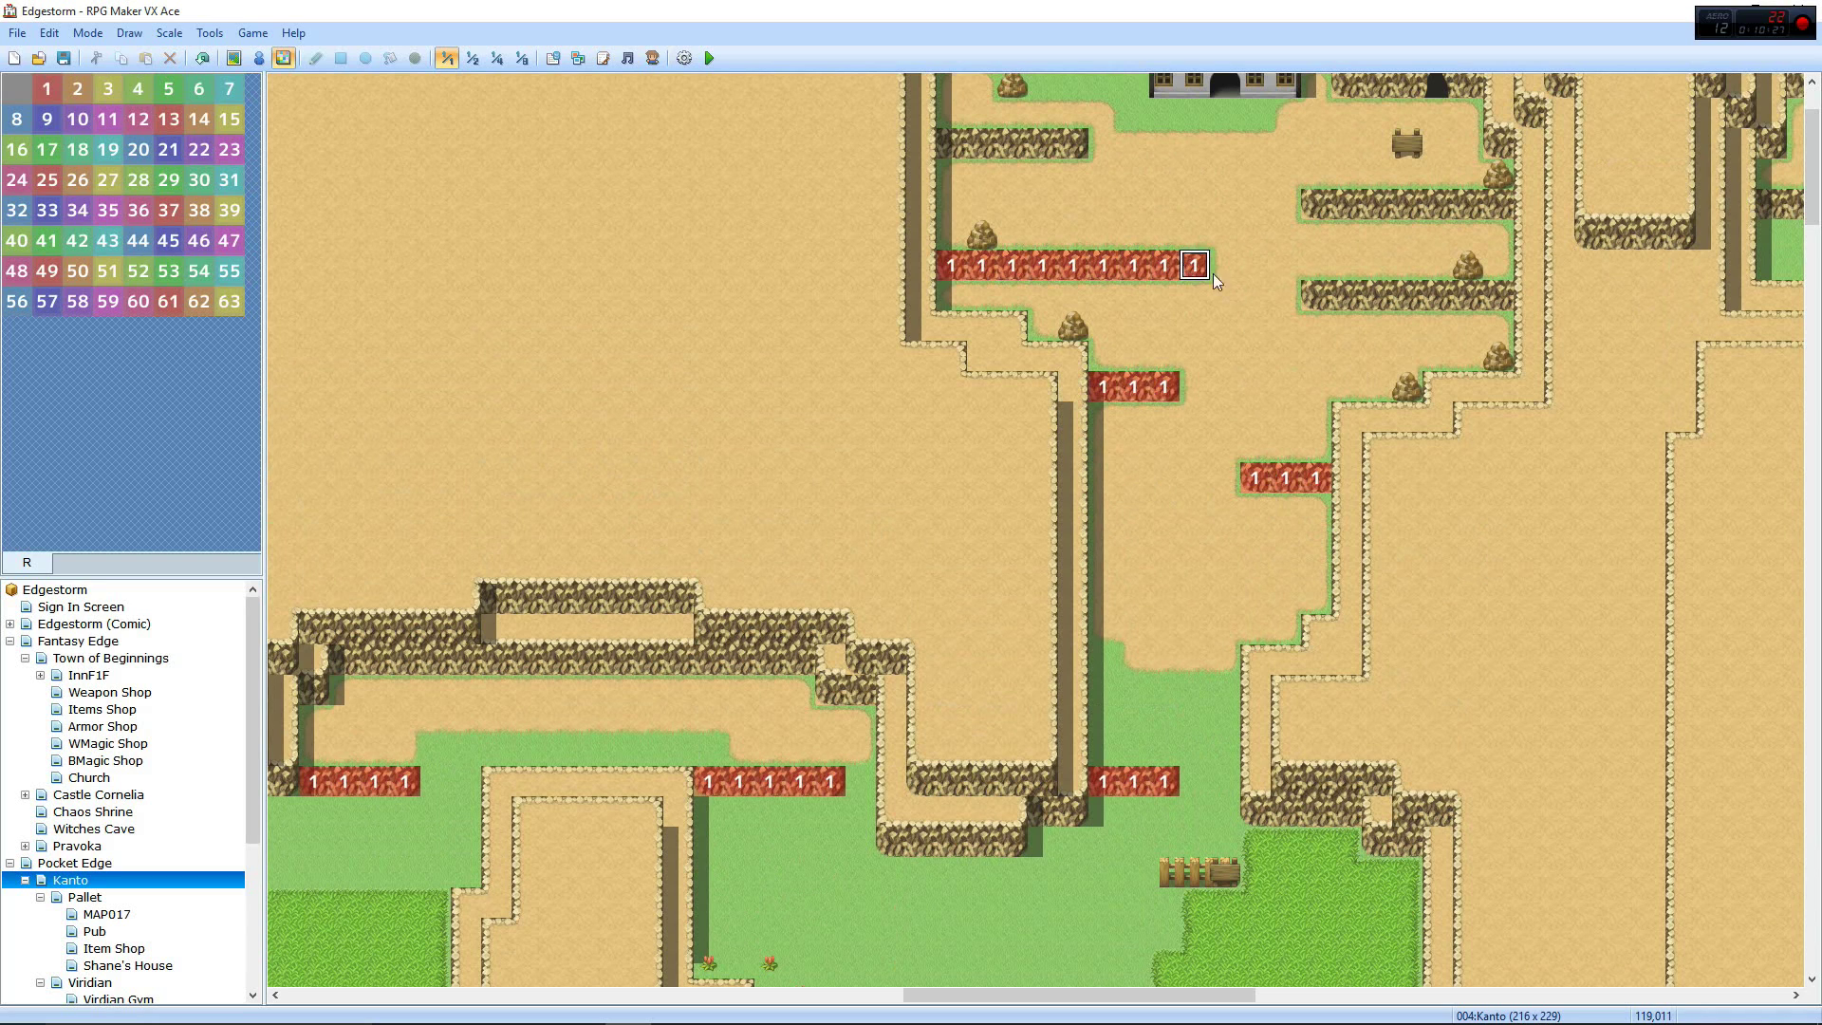
drag(1316, 297, 1490, 301)
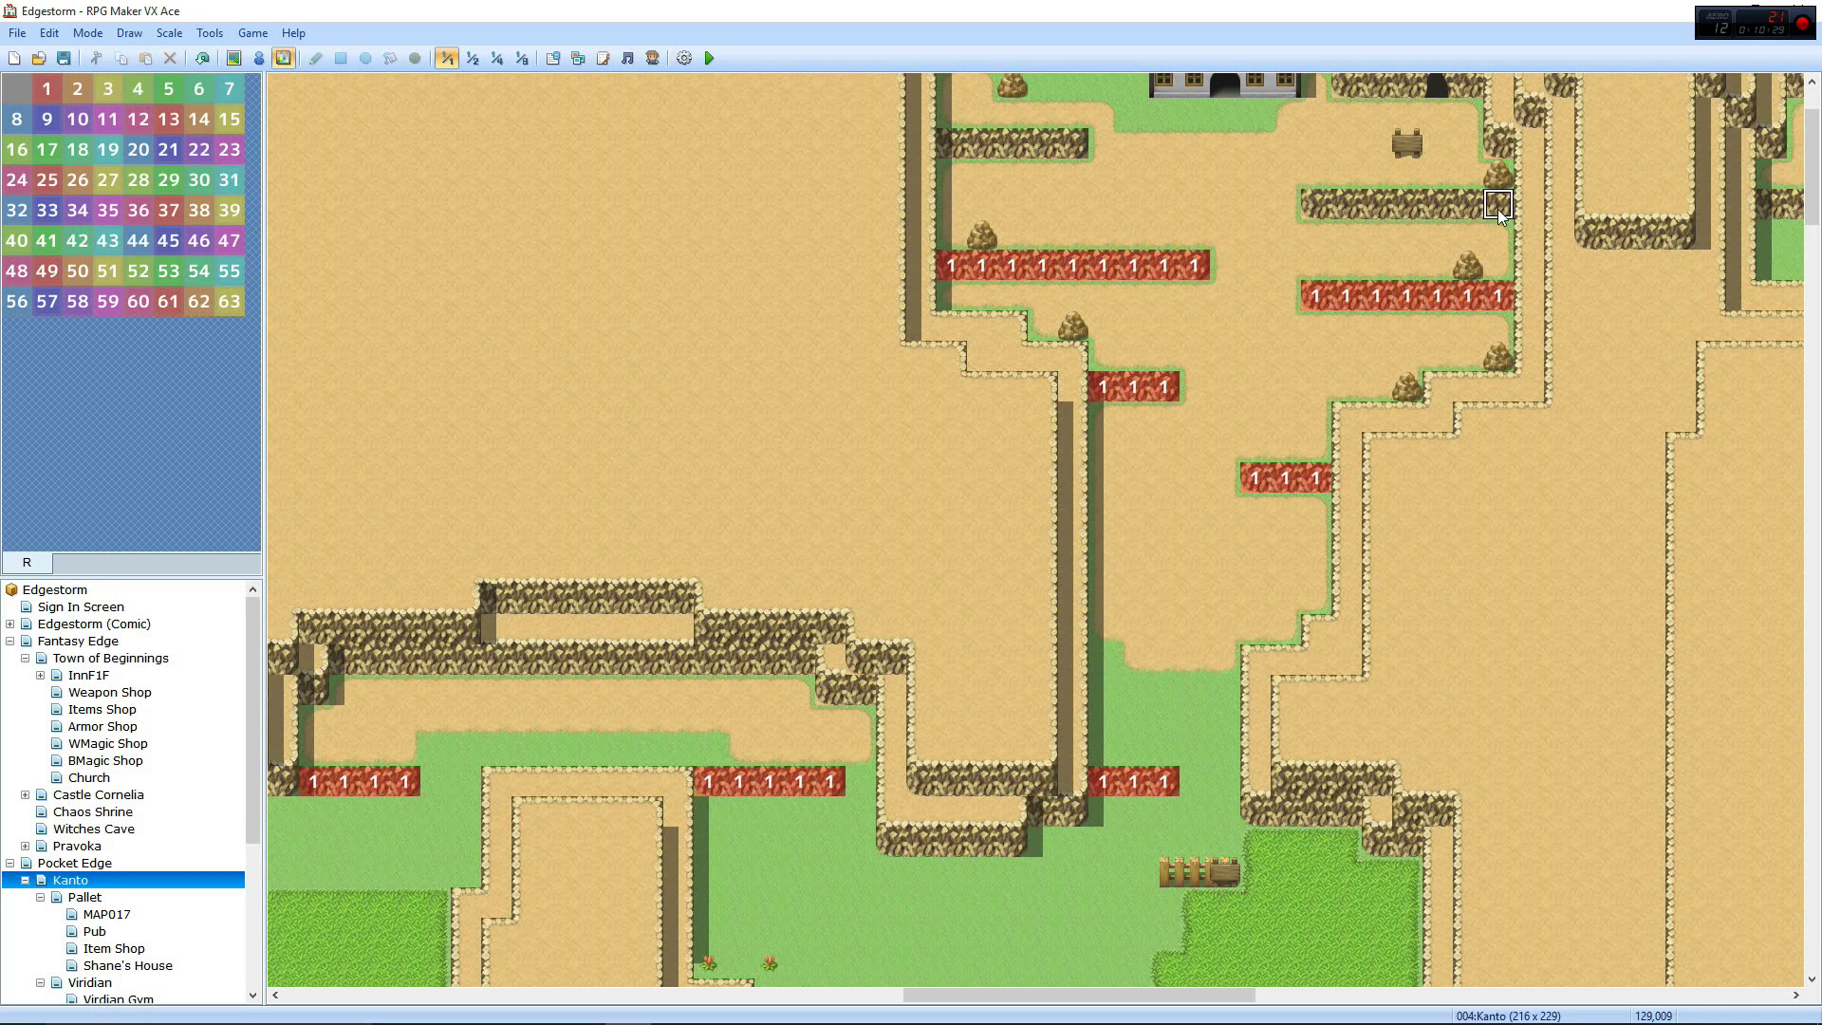
mouse_move(1498, 207)
mouse_down()
mouse_move(1467, 228)
mouse_move(1443, 224)
mouse_move(1475, 212)
mouse_move(1316, 207)
mouse_up()
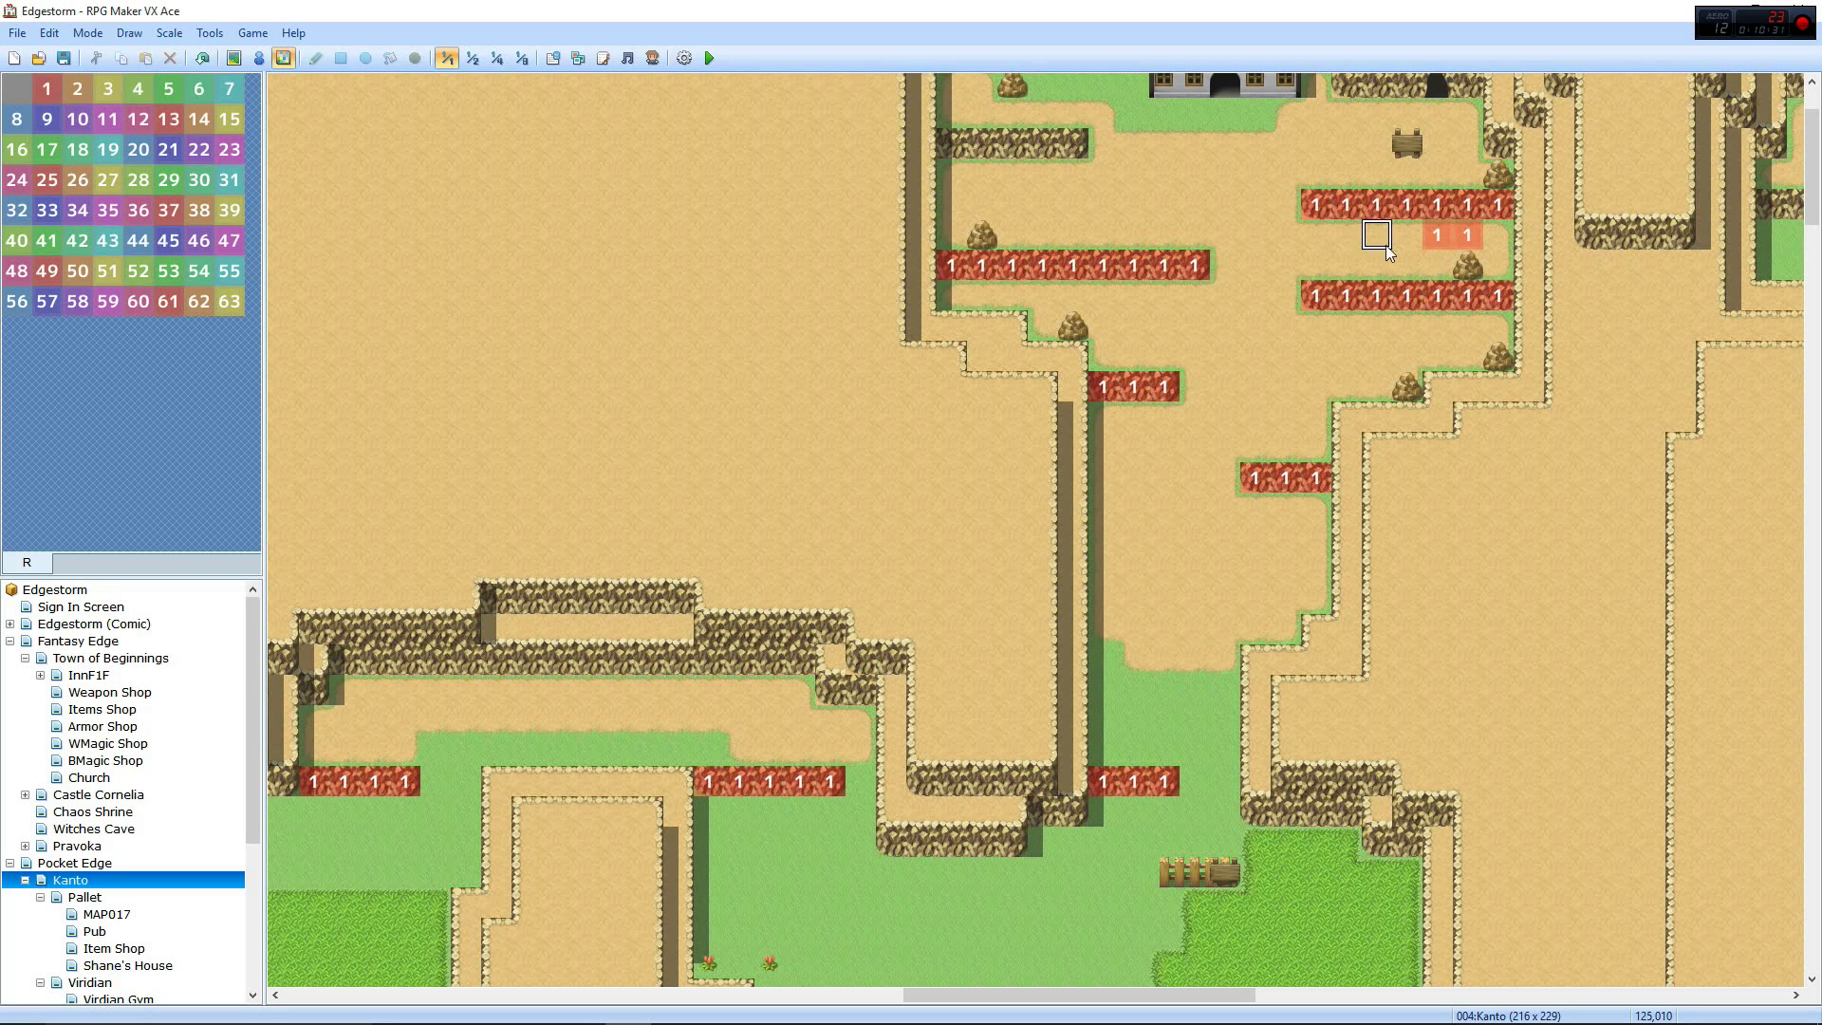
Mark the ledge below the INN and two rock ledge rows further east with region 1
scroll(1263, 172, up, 3)
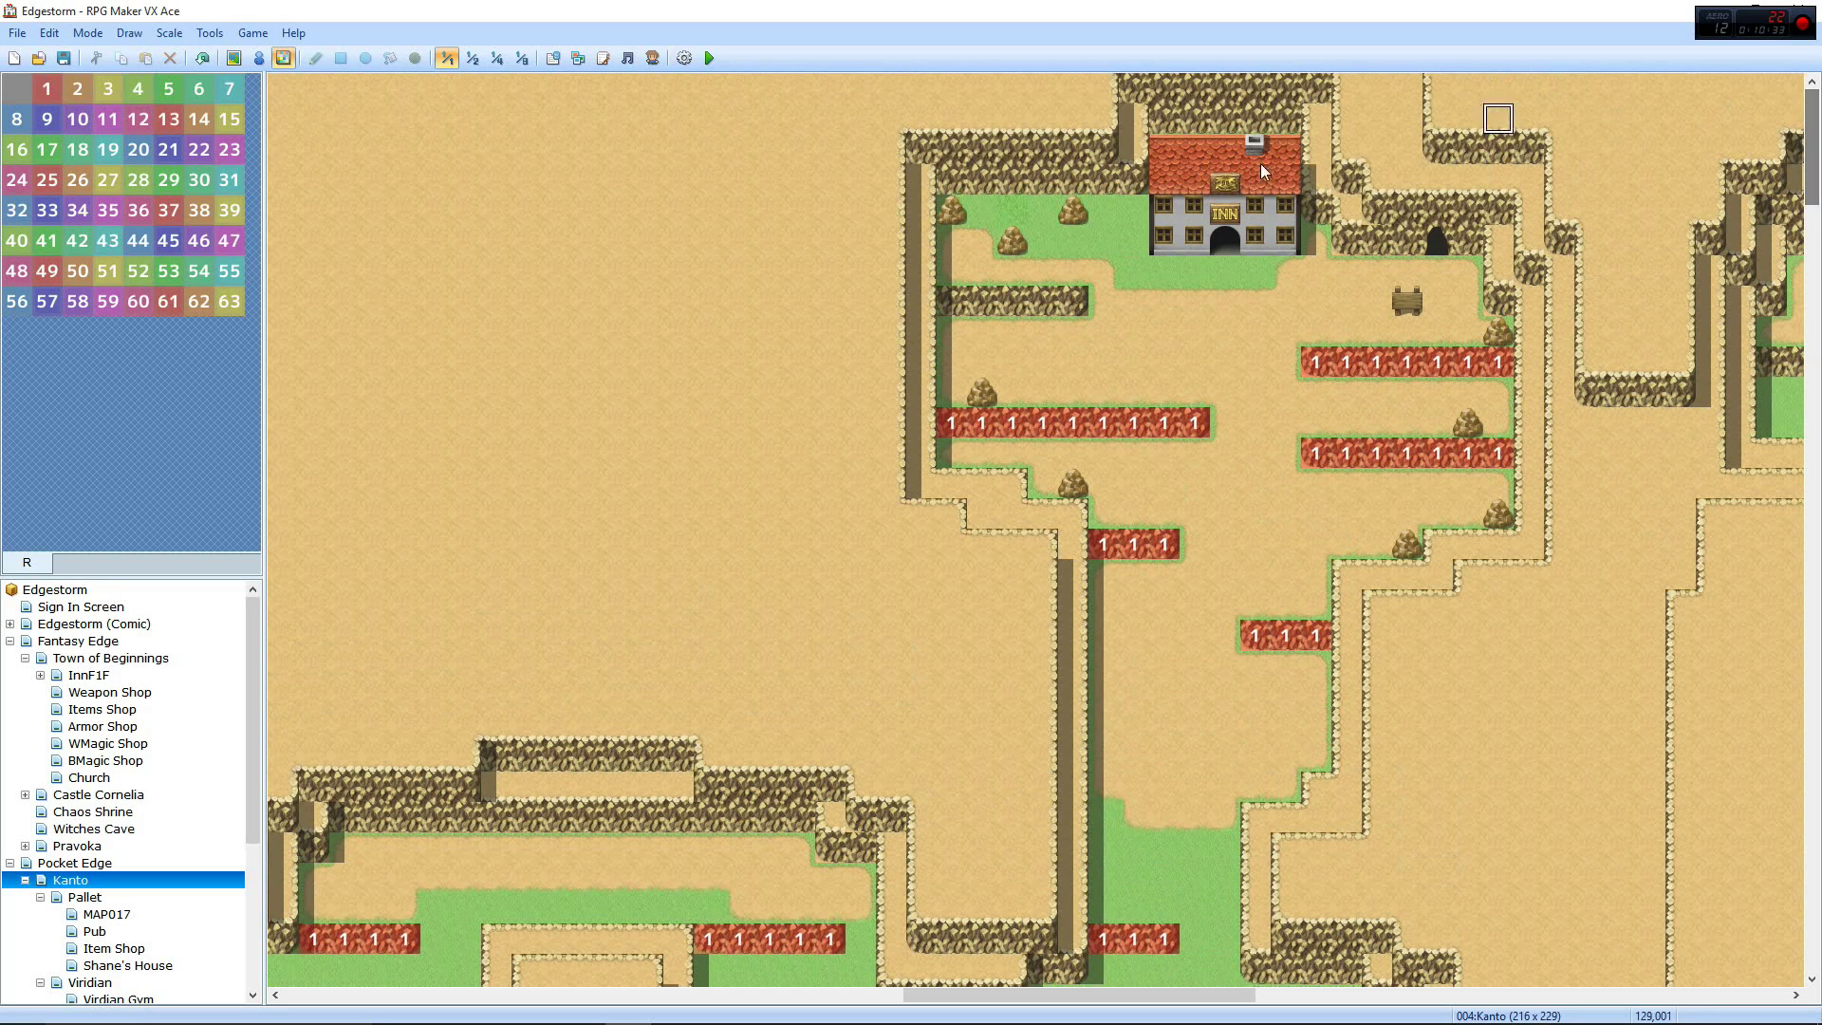
drag(1073, 301, 994, 303)
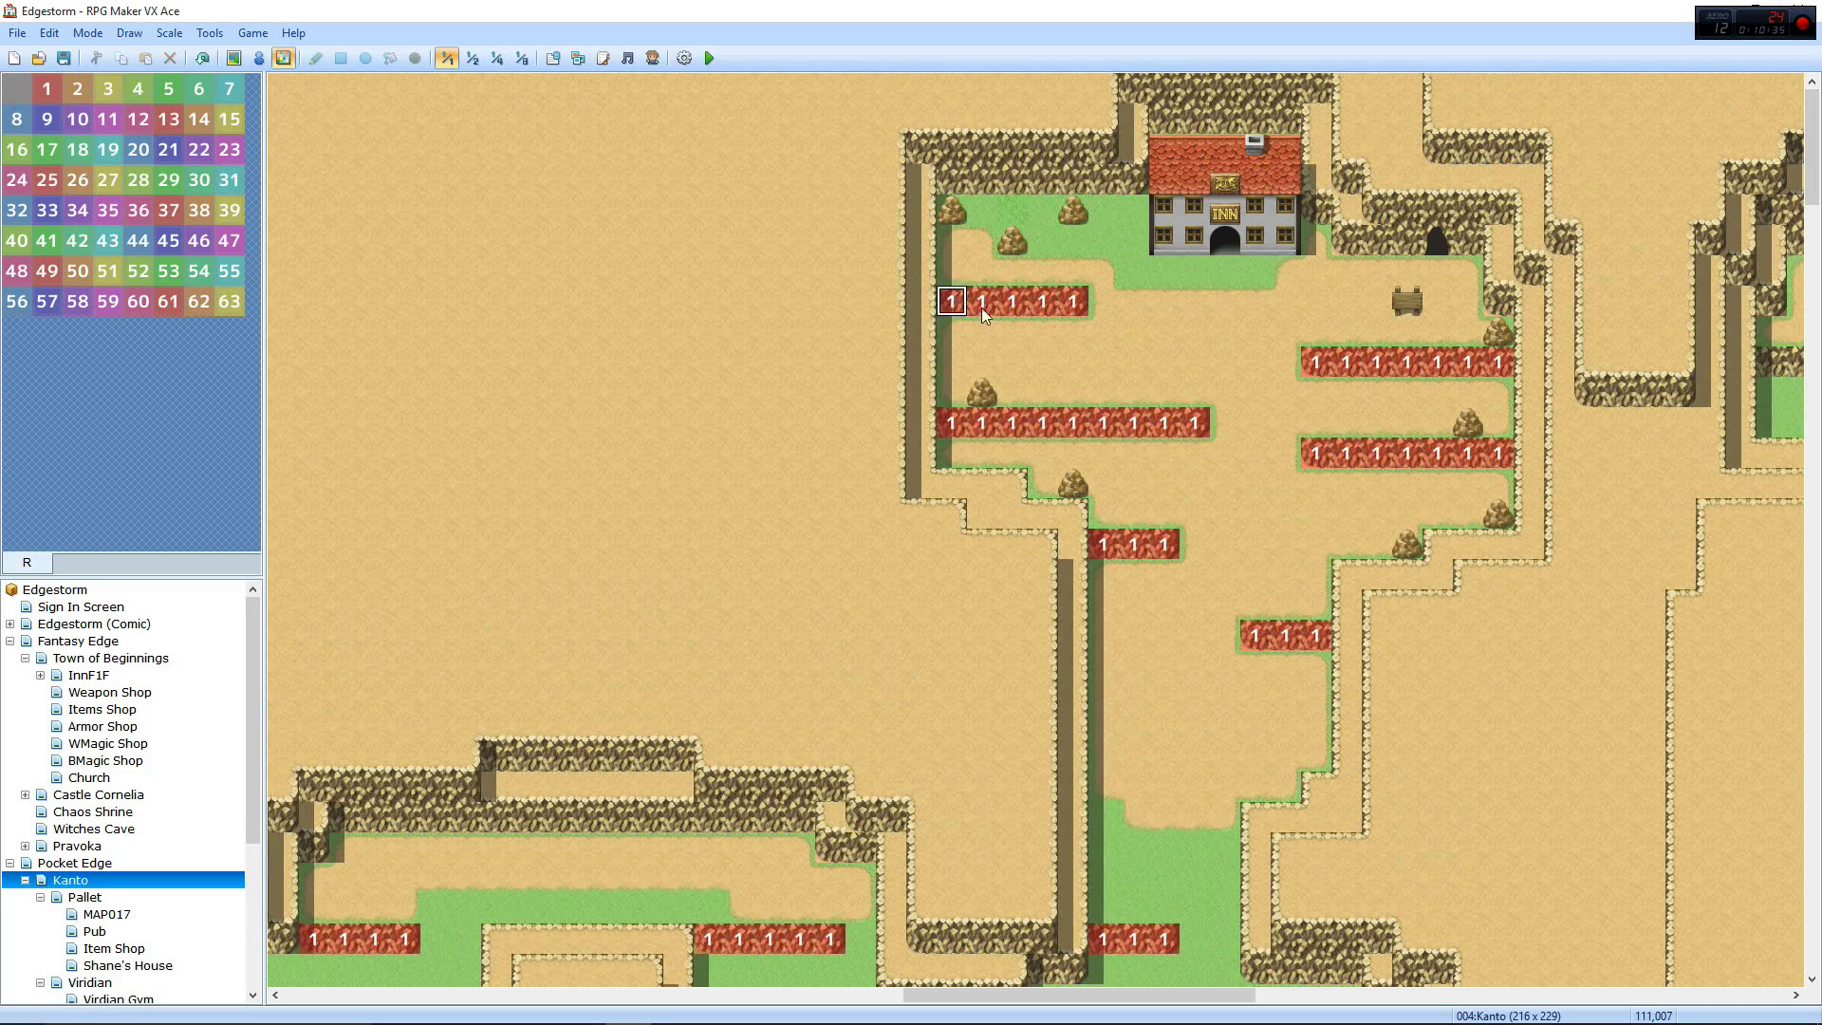
shift+scroll(1309, 967, right, 5)
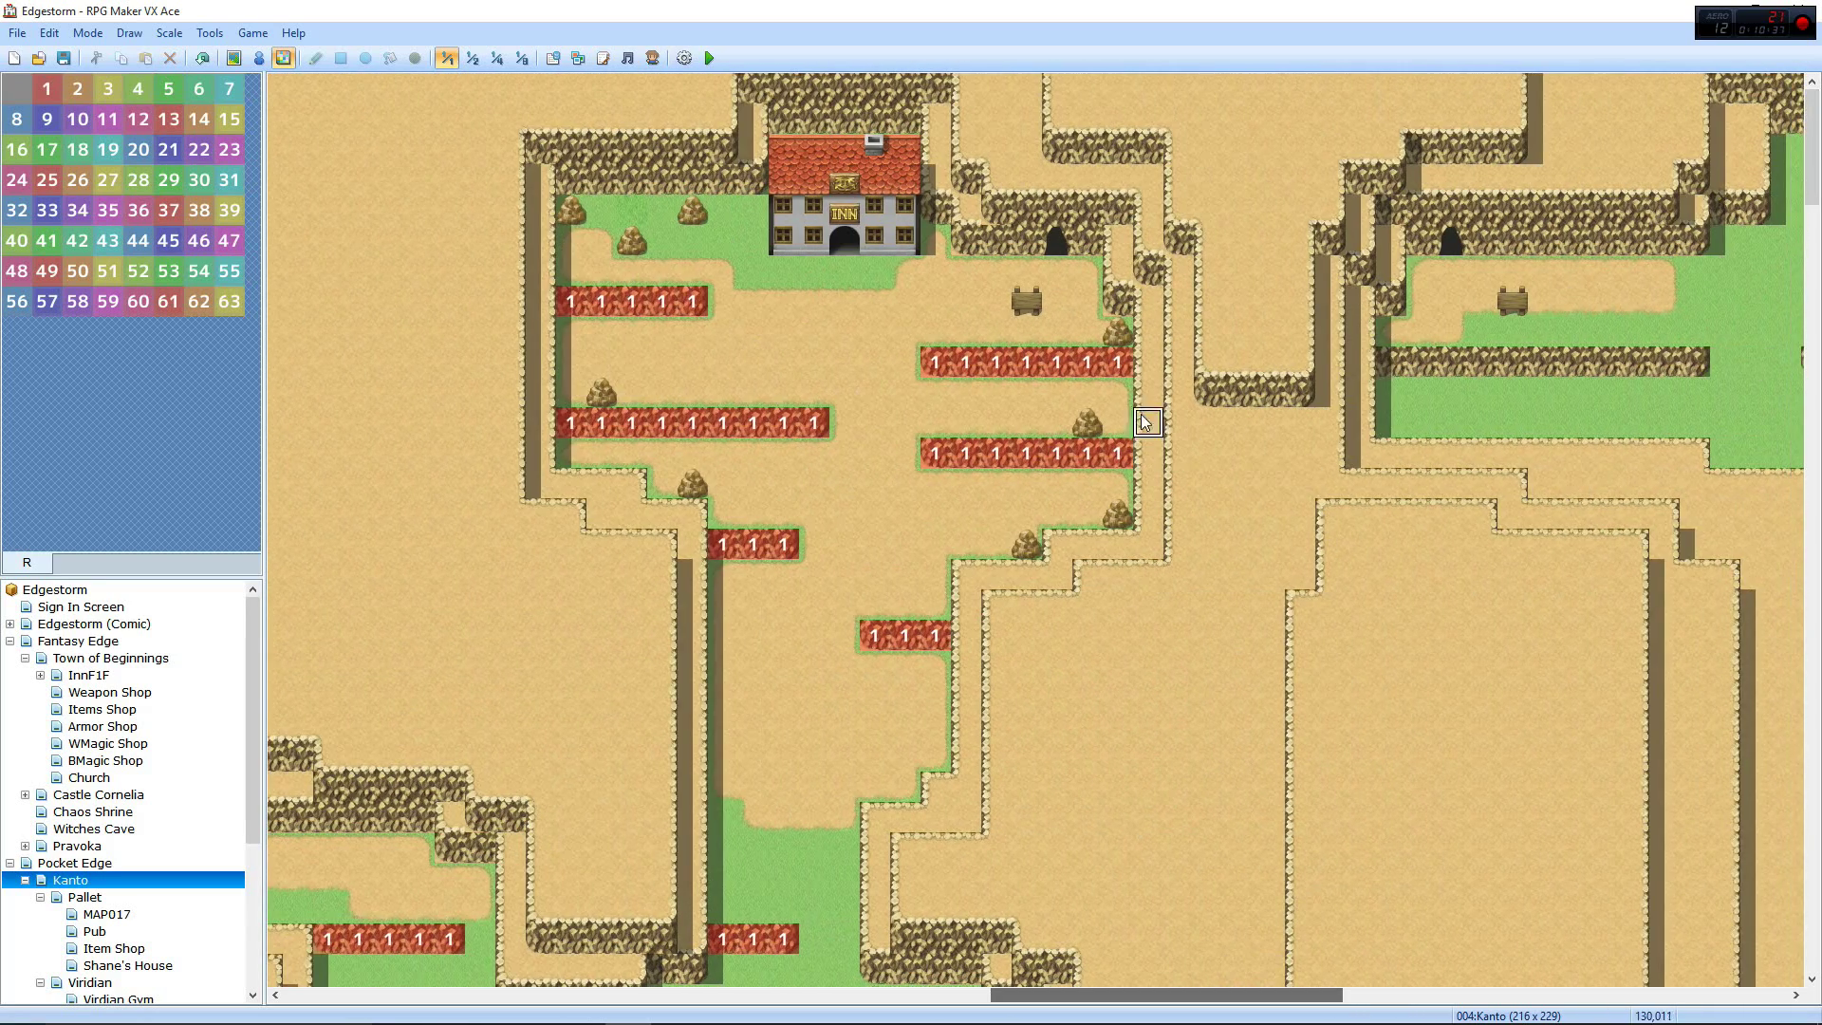
drag(1402, 378, 1697, 378)
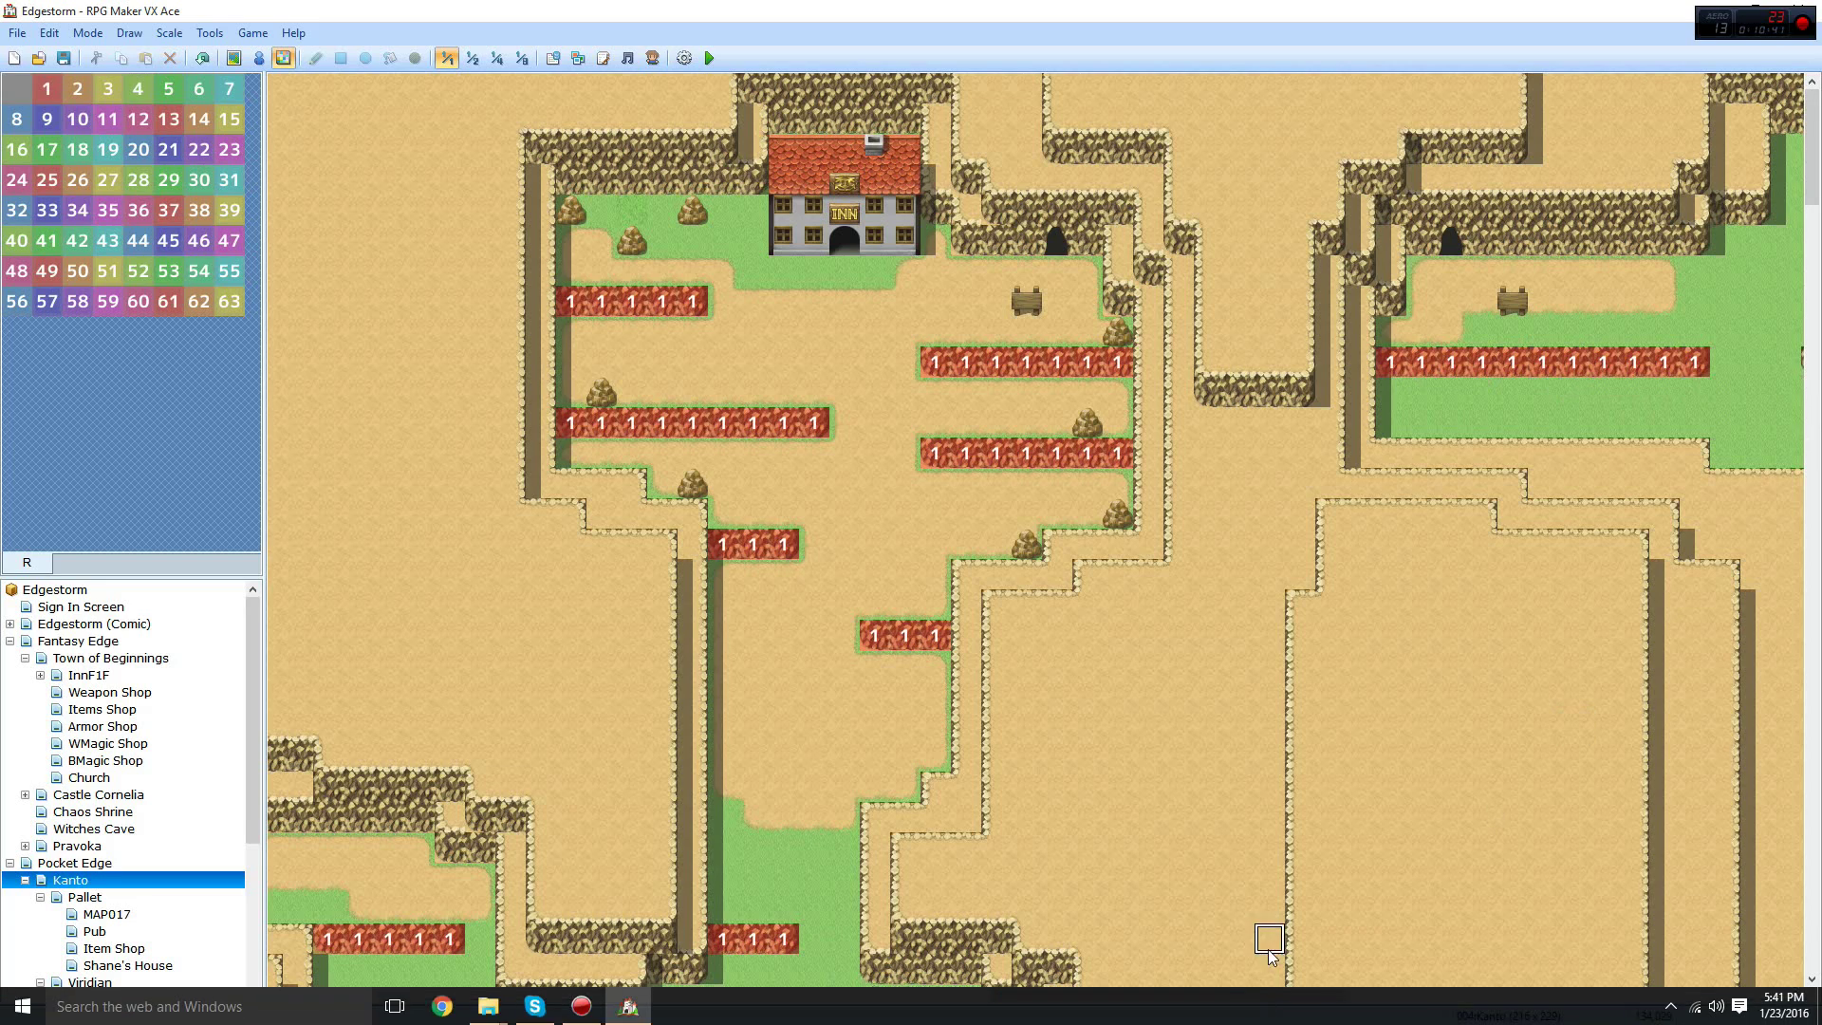
shift+scroll(1354, 985, right, 5)
shift+scroll(1355, 985, right, 2)
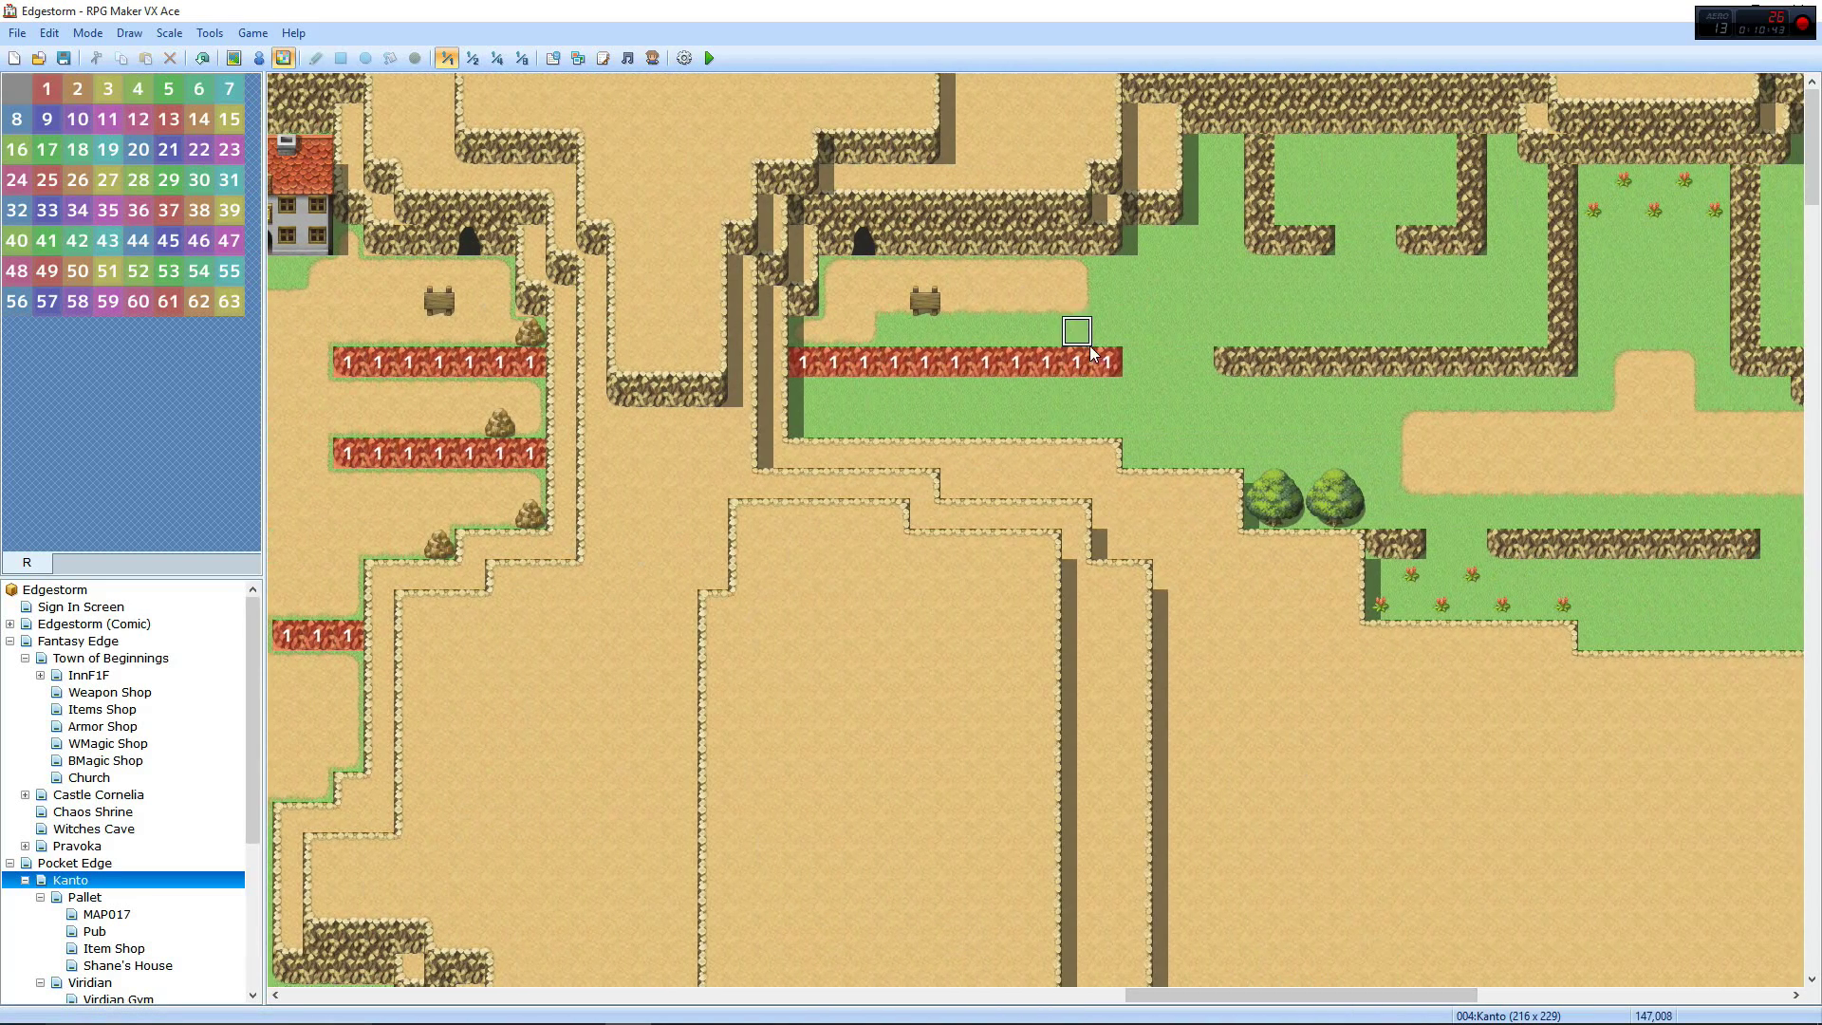
drag(1251, 368, 1538, 366)
Paint region 1 on the lower ledge beside the trees and erase the stray tiles below
drag(1411, 546, 1380, 546)
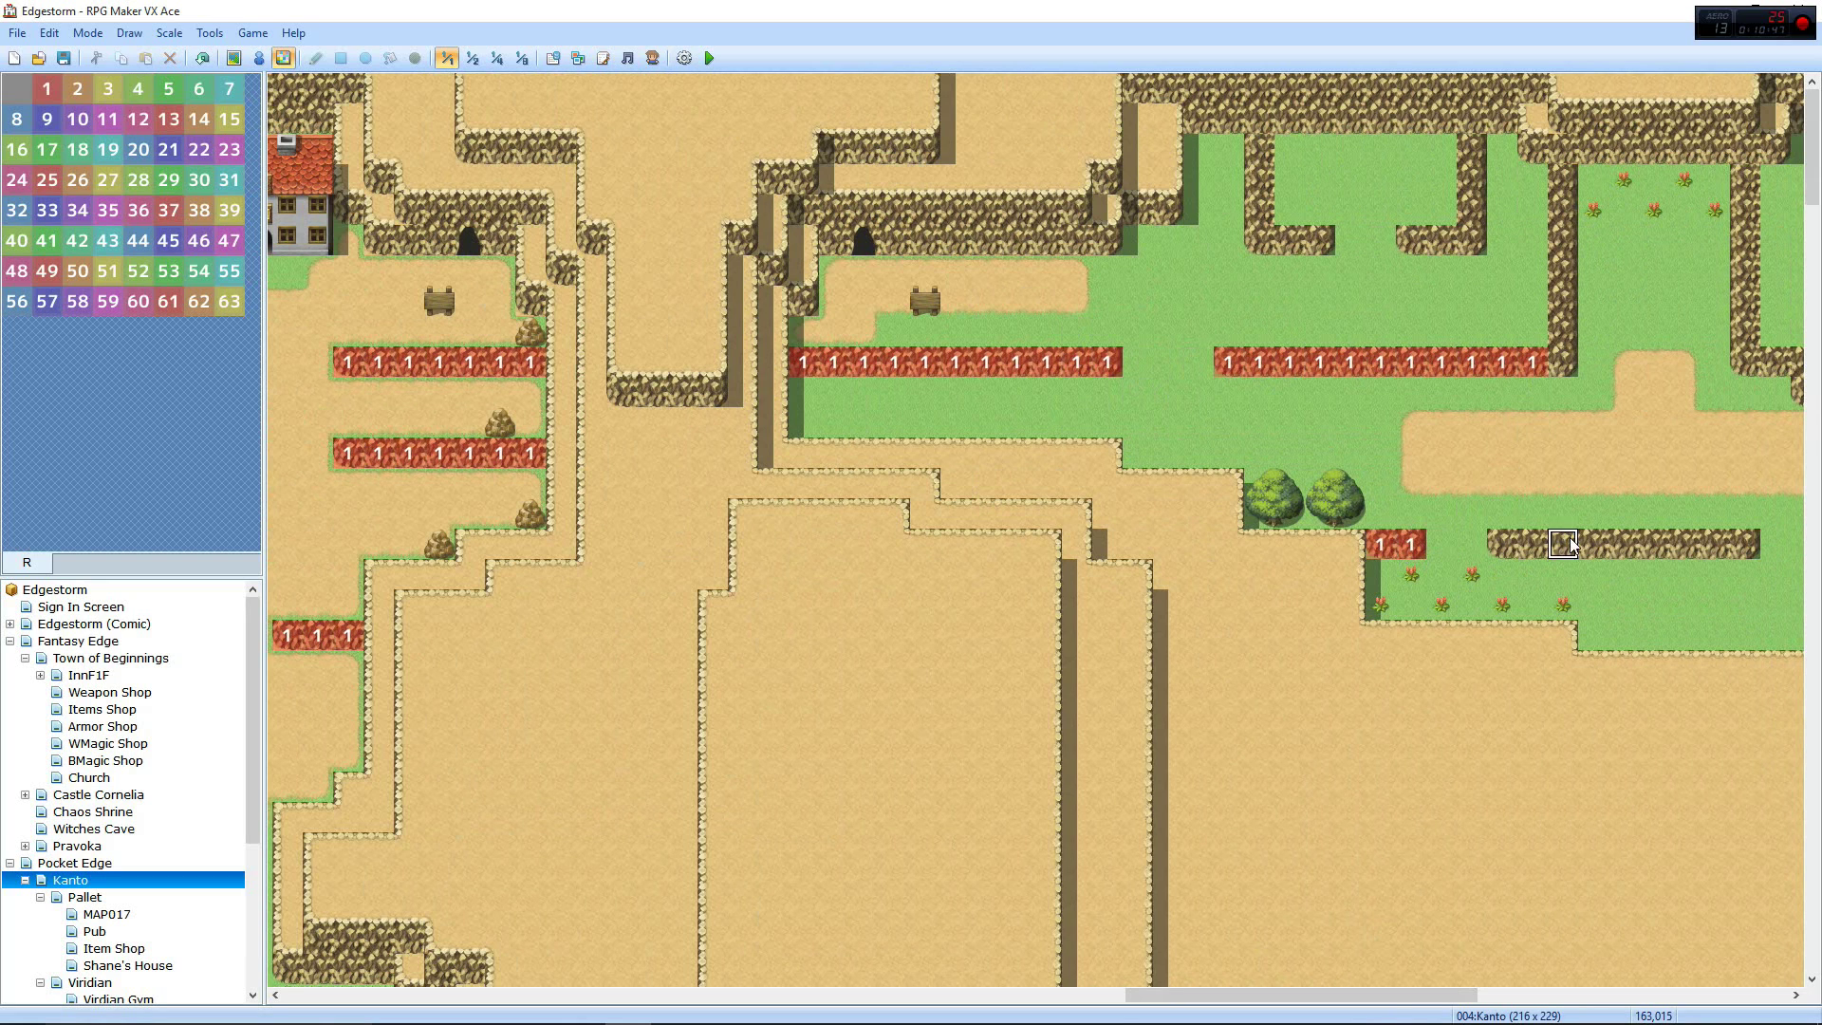
mouse_move(1519, 543)
mouse_down()
mouse_move(1675, 523)
mouse_move(1751, 550)
mouse_move(1618, 577)
mouse_move(1689, 543)
mouse_move(1684, 513)
mouse_up()
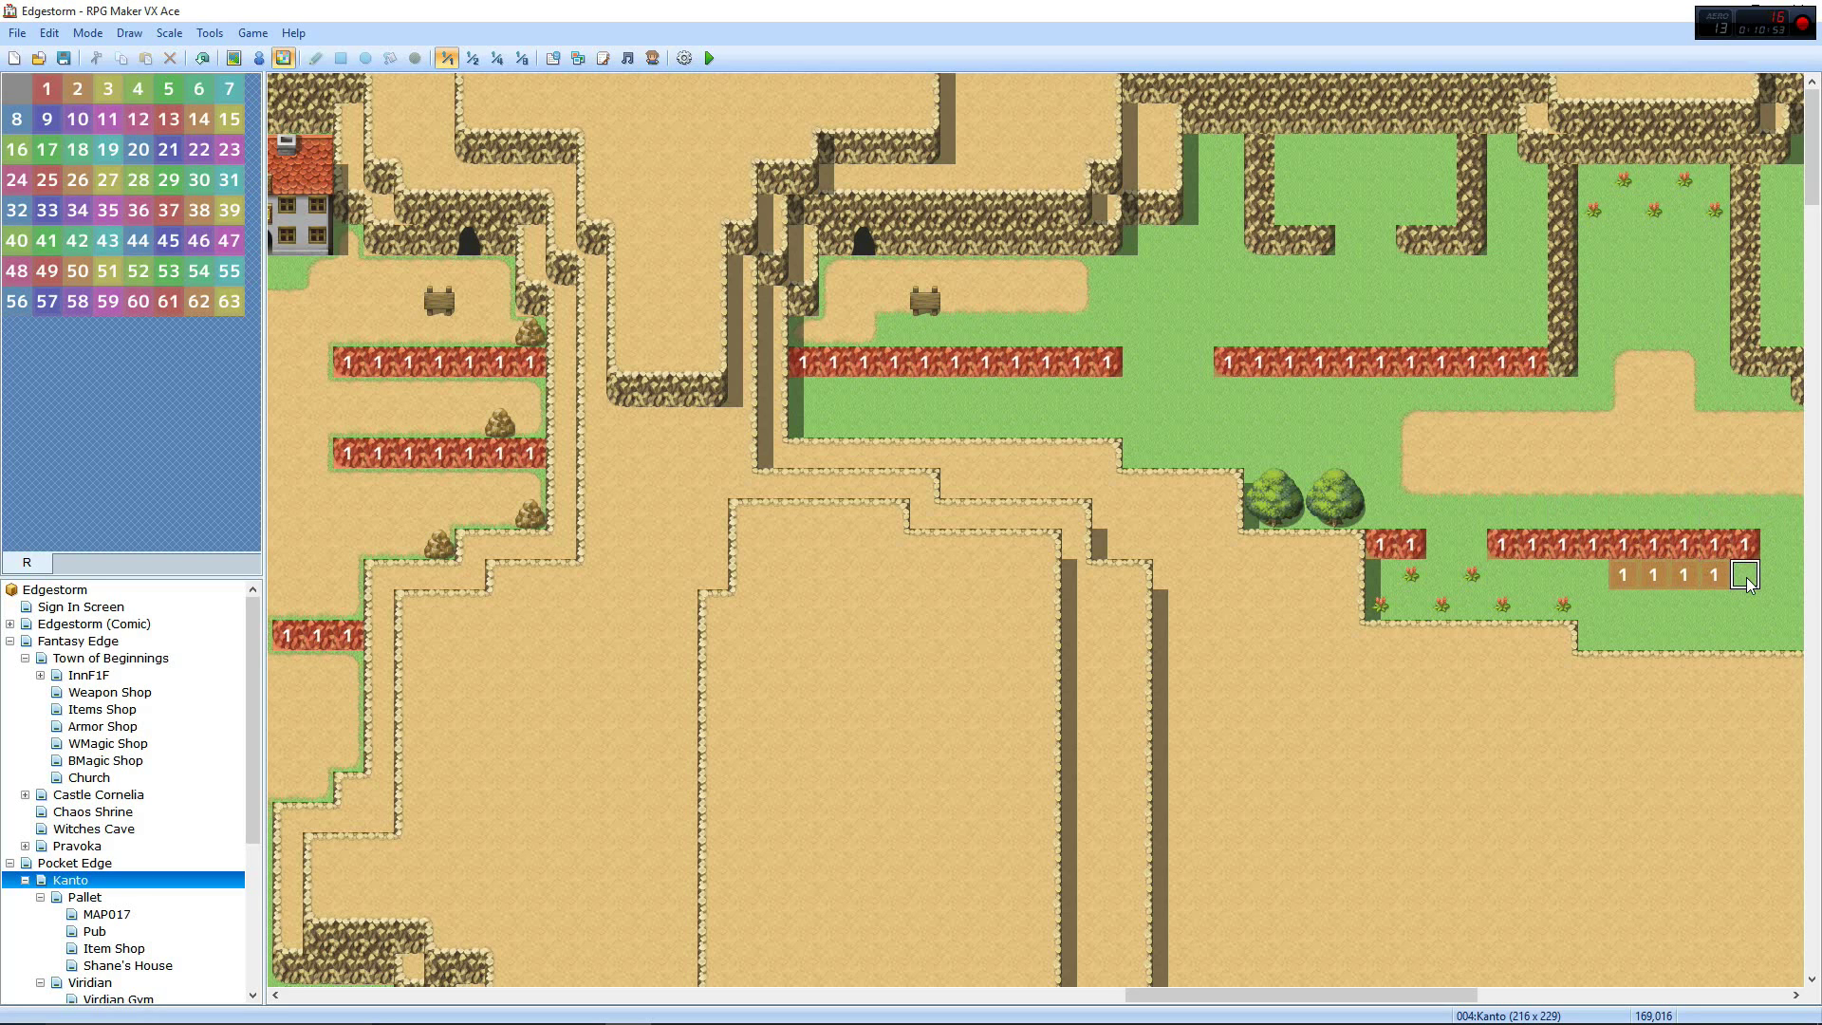
click(1714, 574)
click(1653, 574)
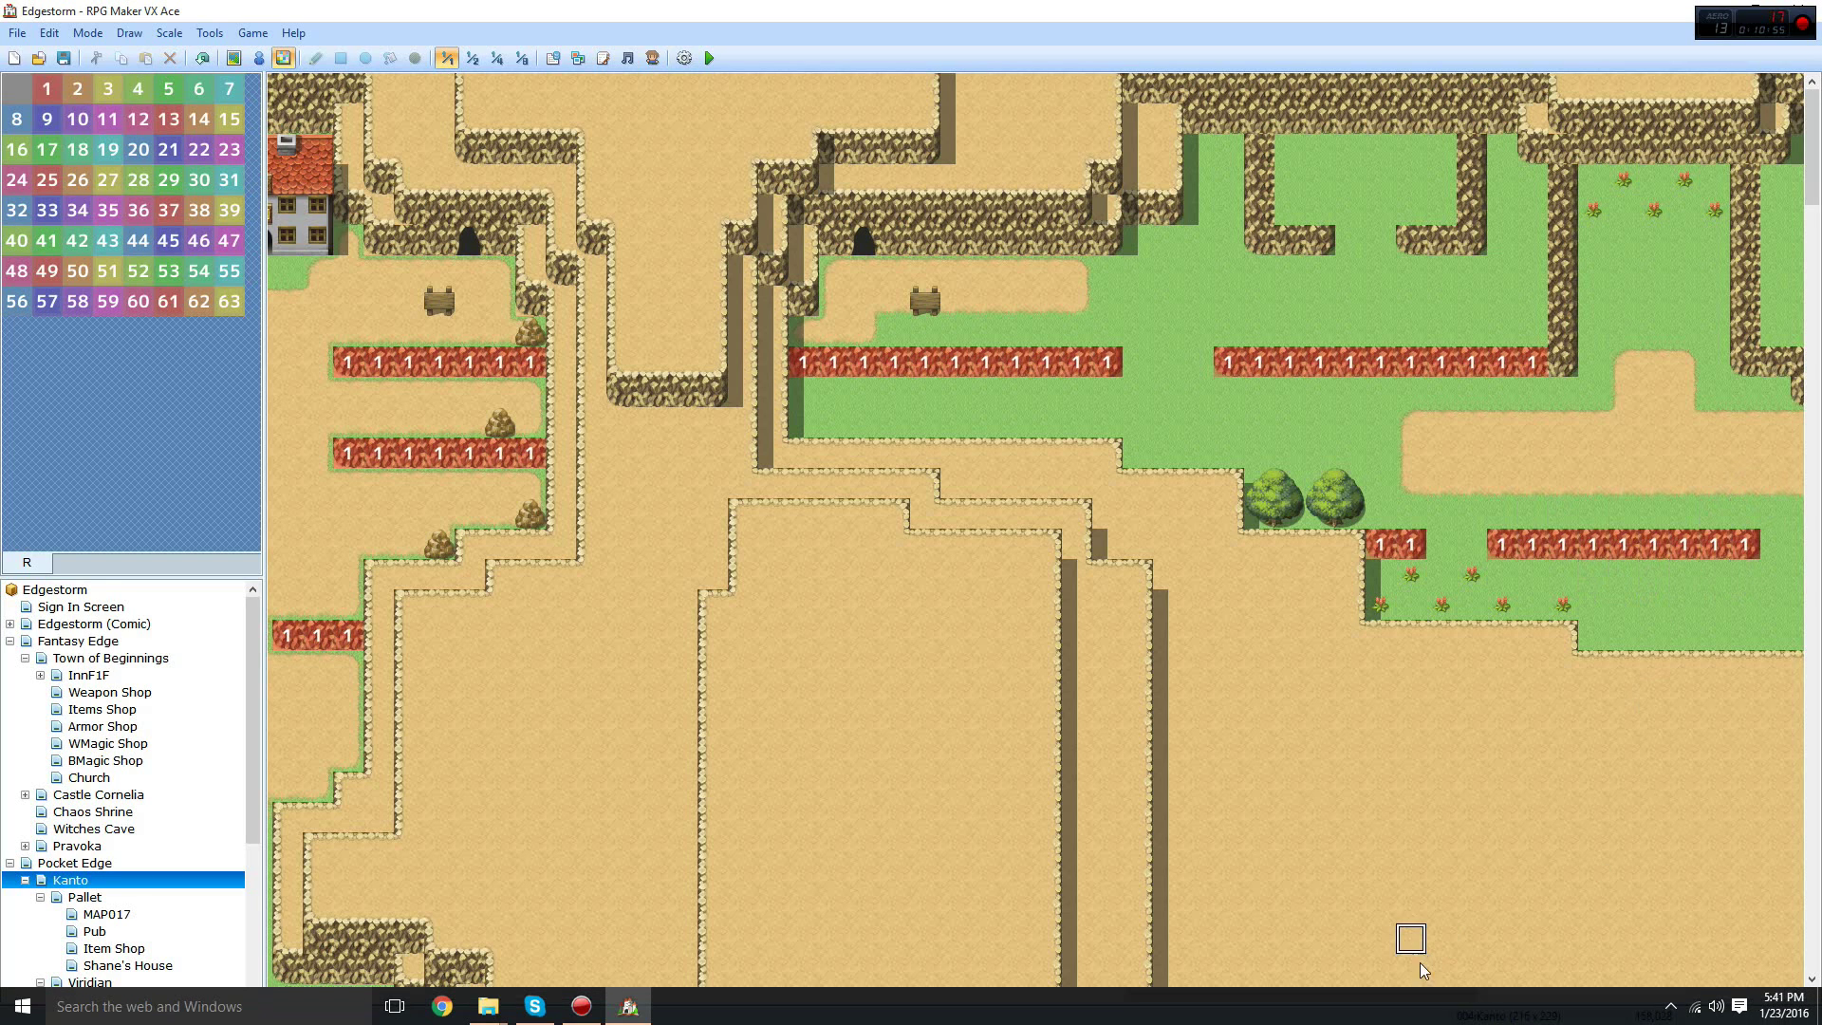
Paint region 1 over the lower, short and upper cliff rows, undoing the overshooting stroke
shift+scroll(921, 653, right, 10)
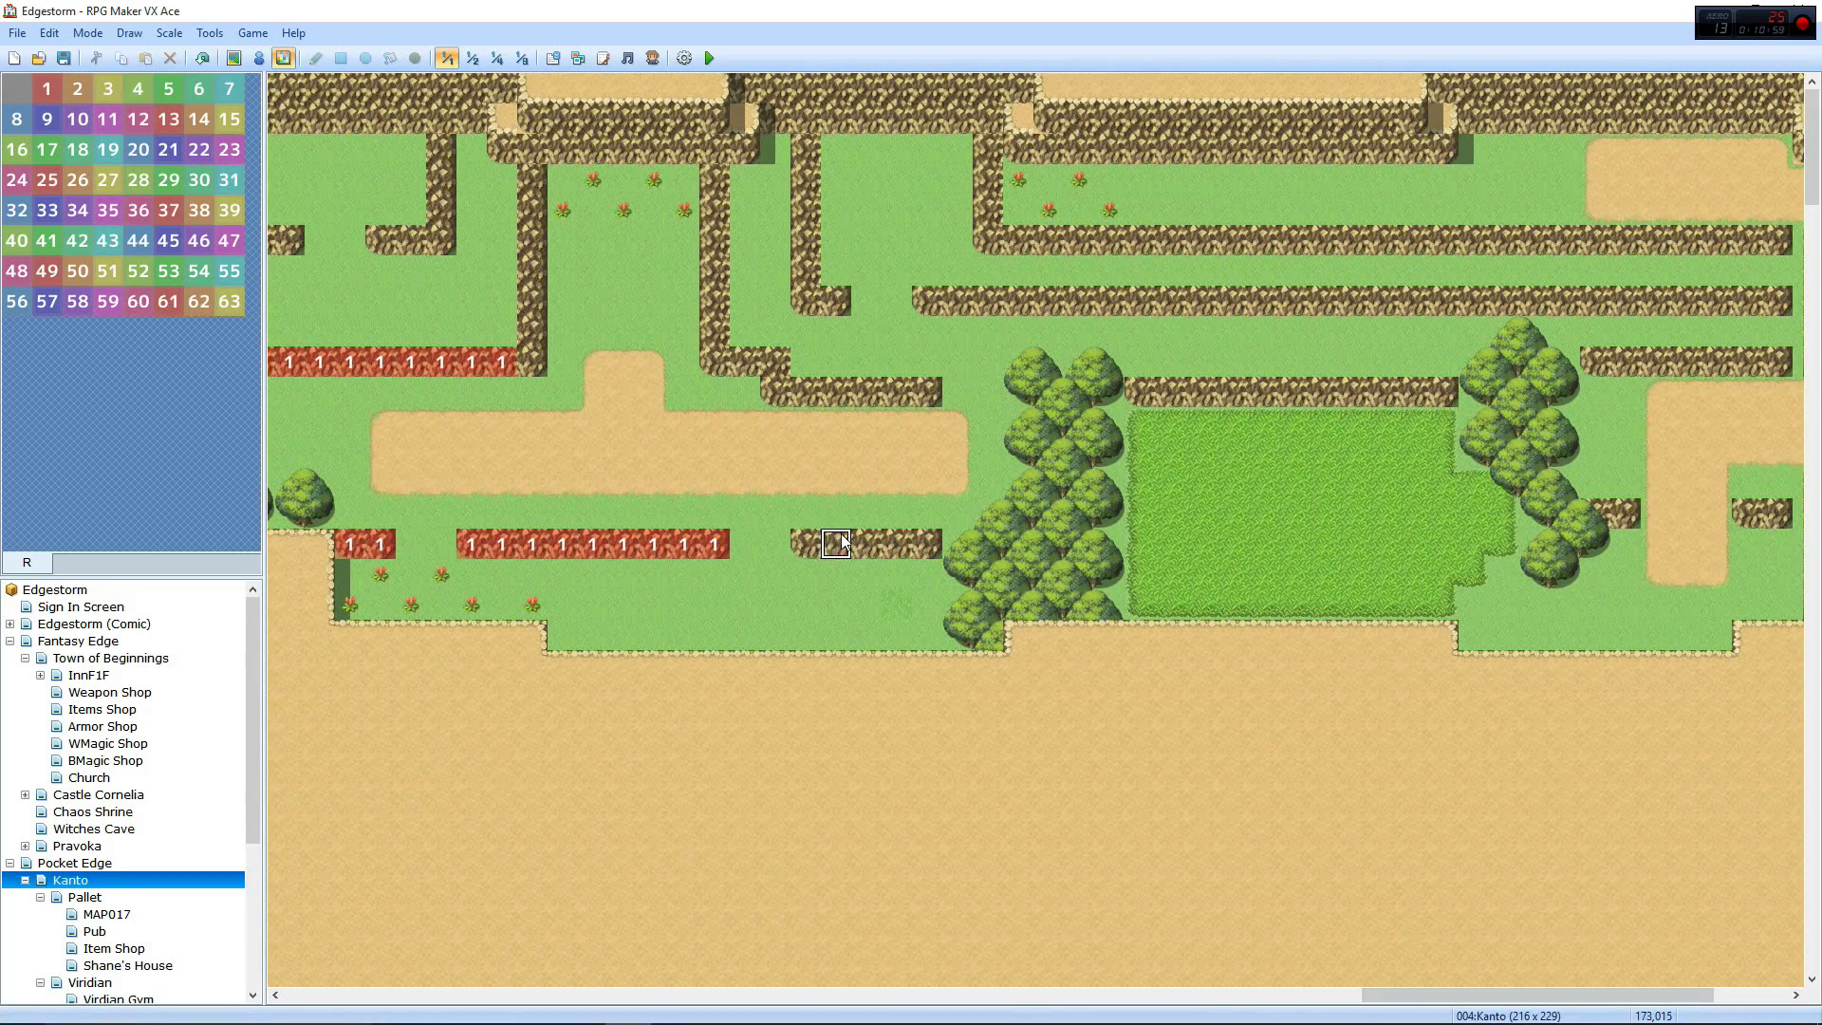
drag(826, 550, 926, 545)
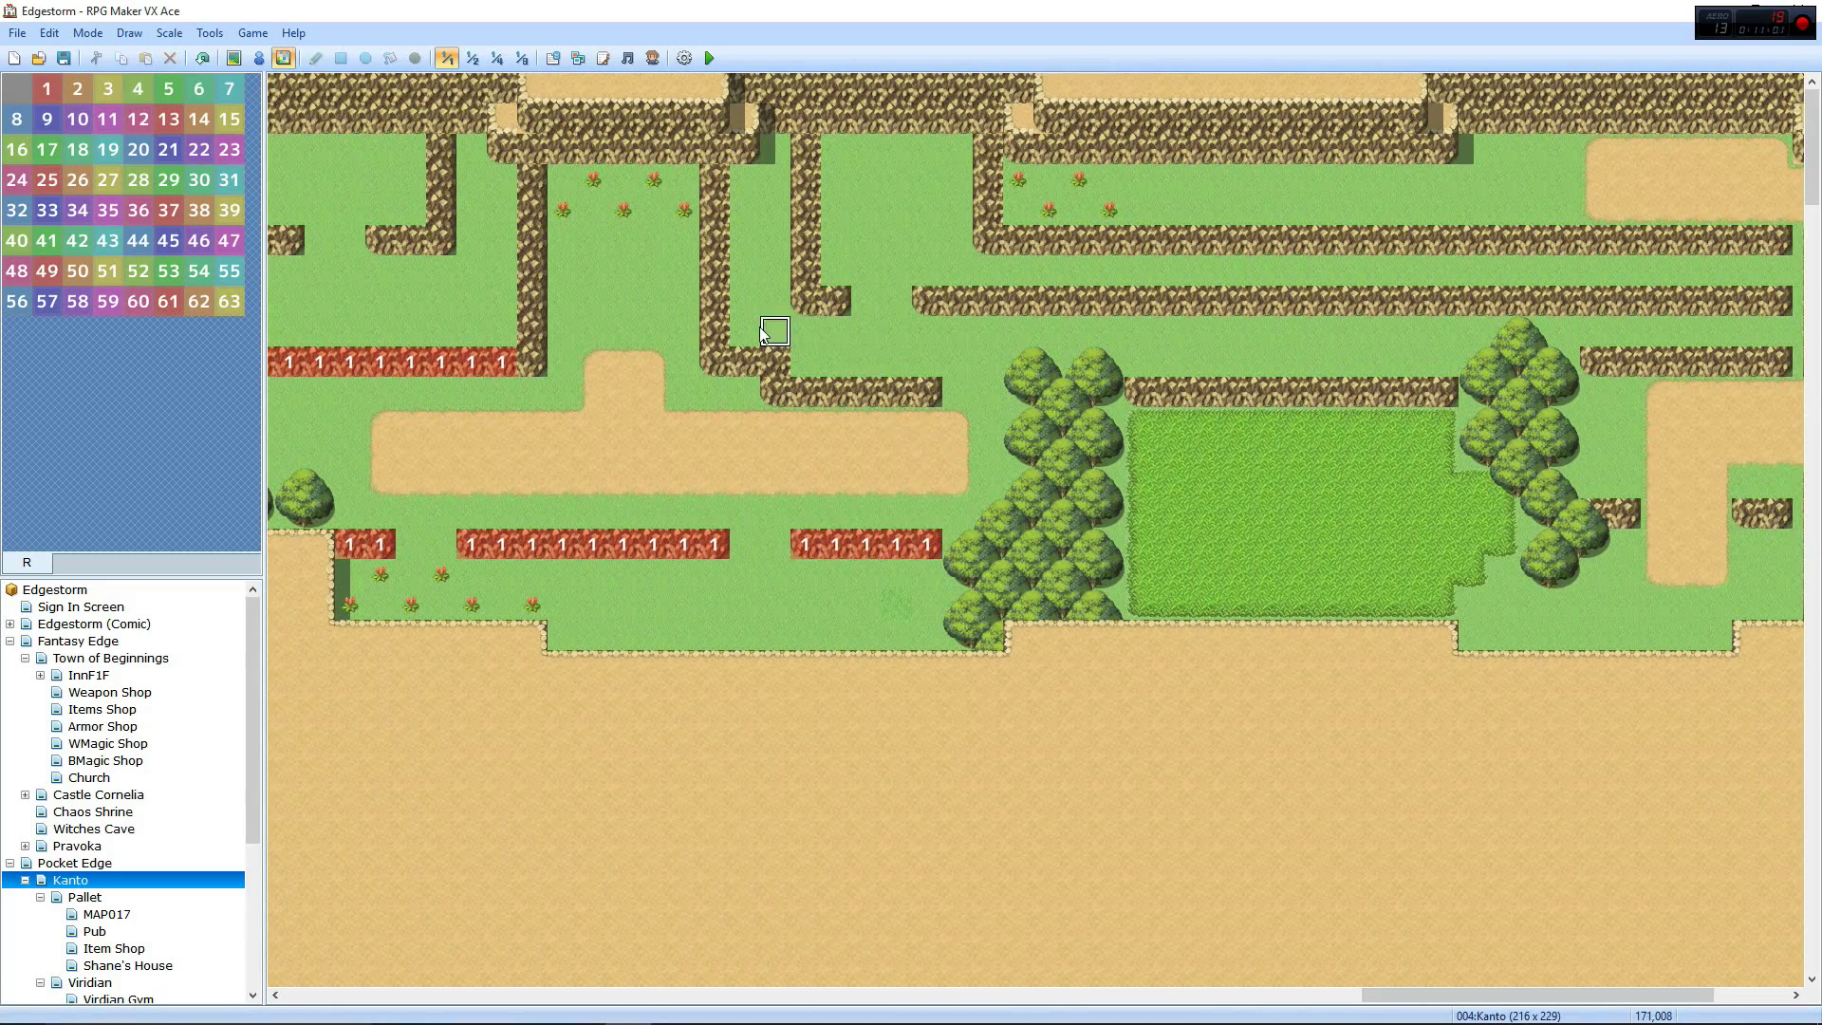
drag(803, 393, 928, 396)
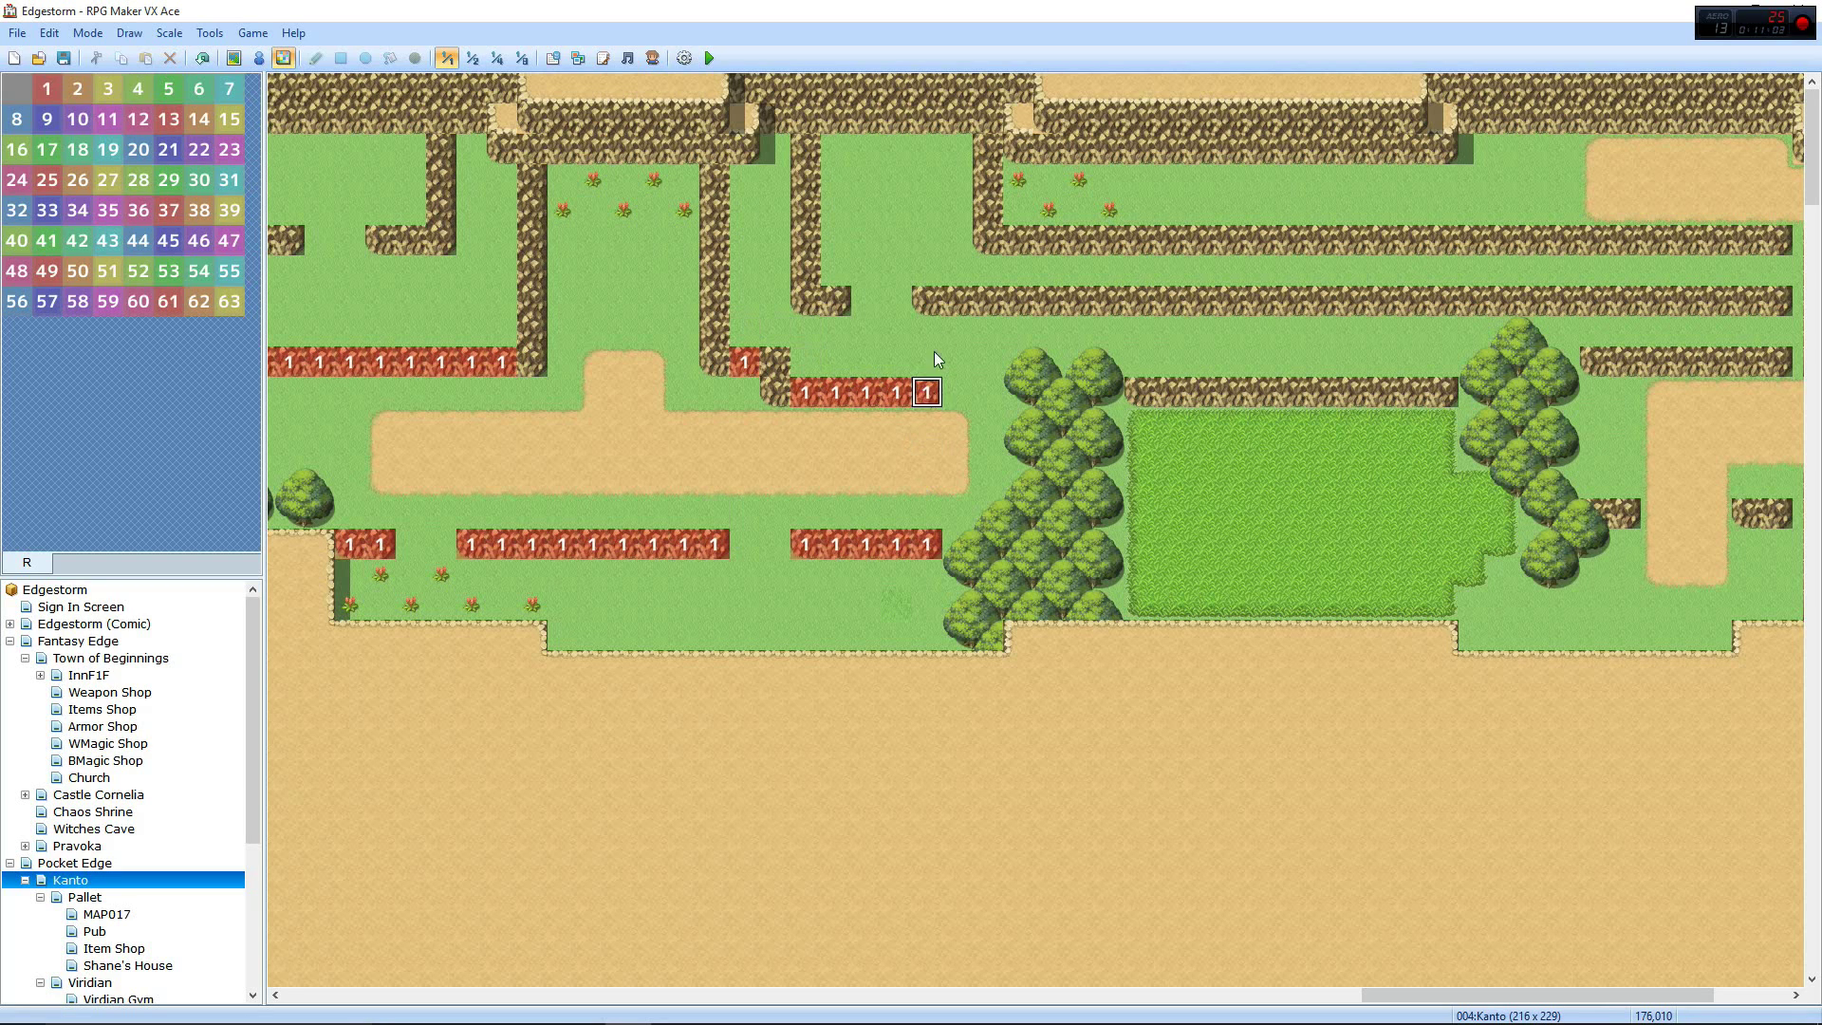
drag(942, 296, 1552, 329)
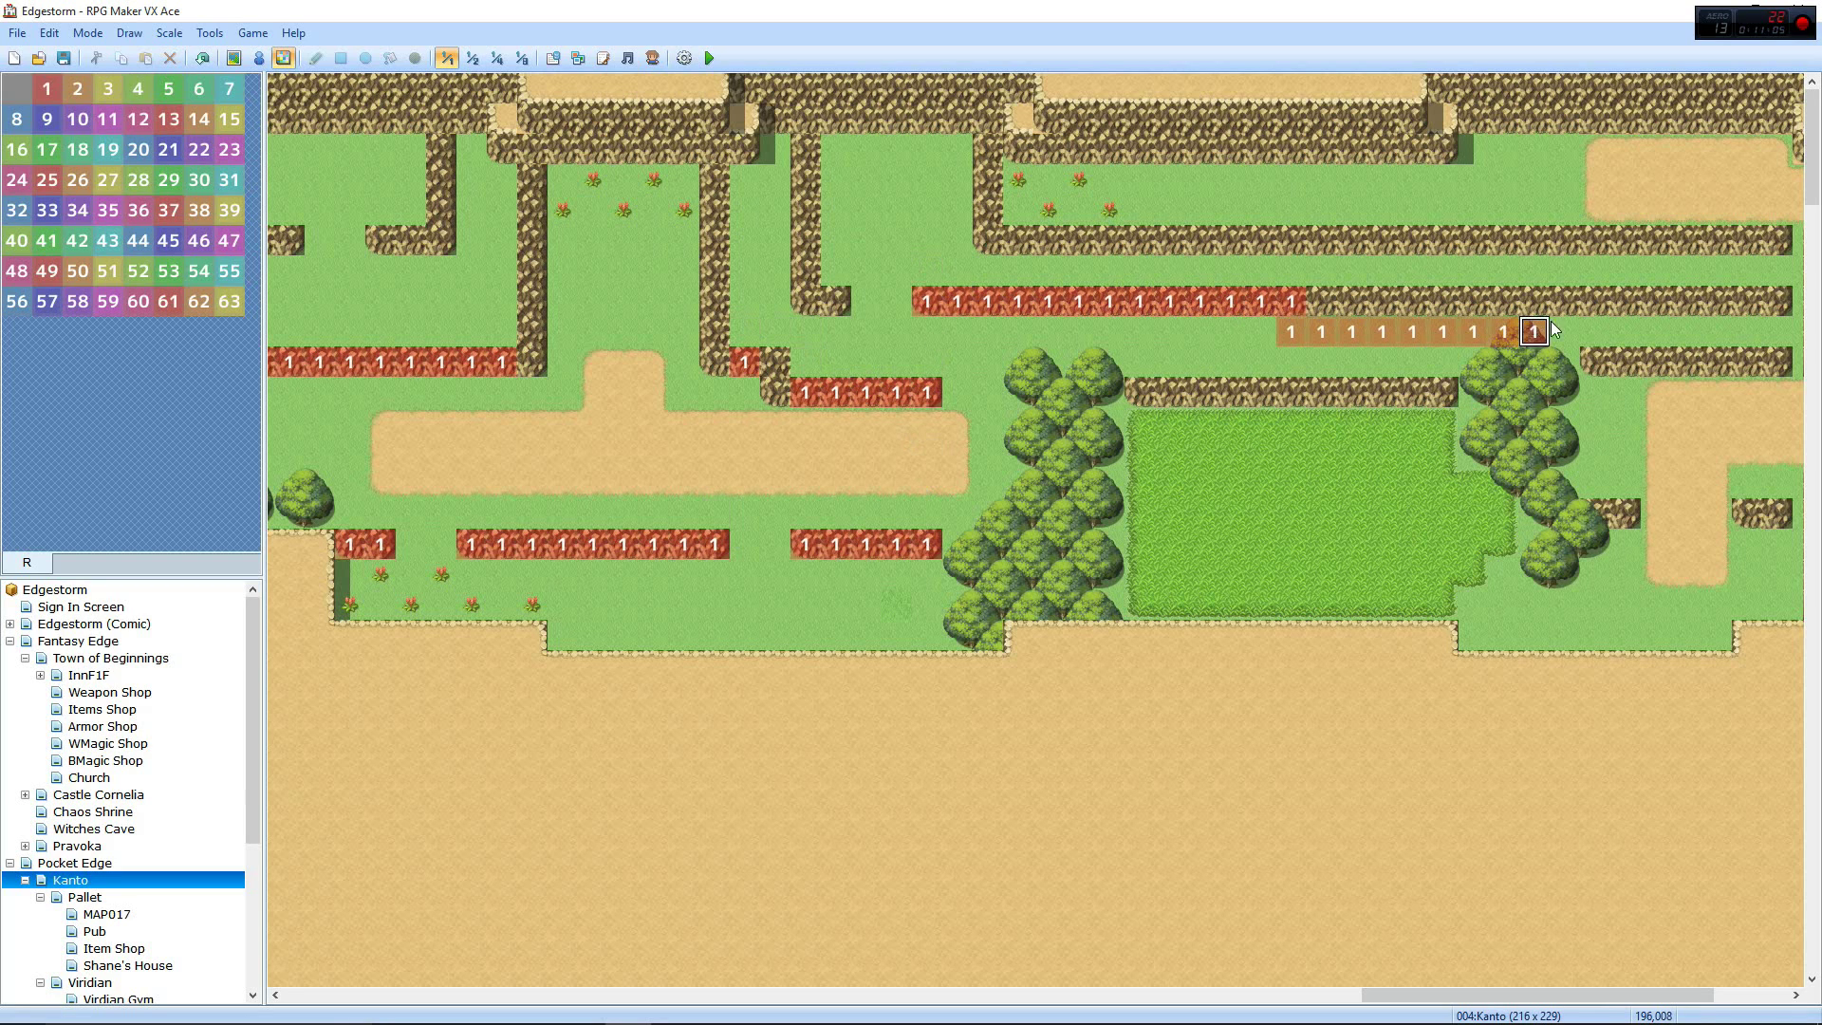
key(ctrl+z)
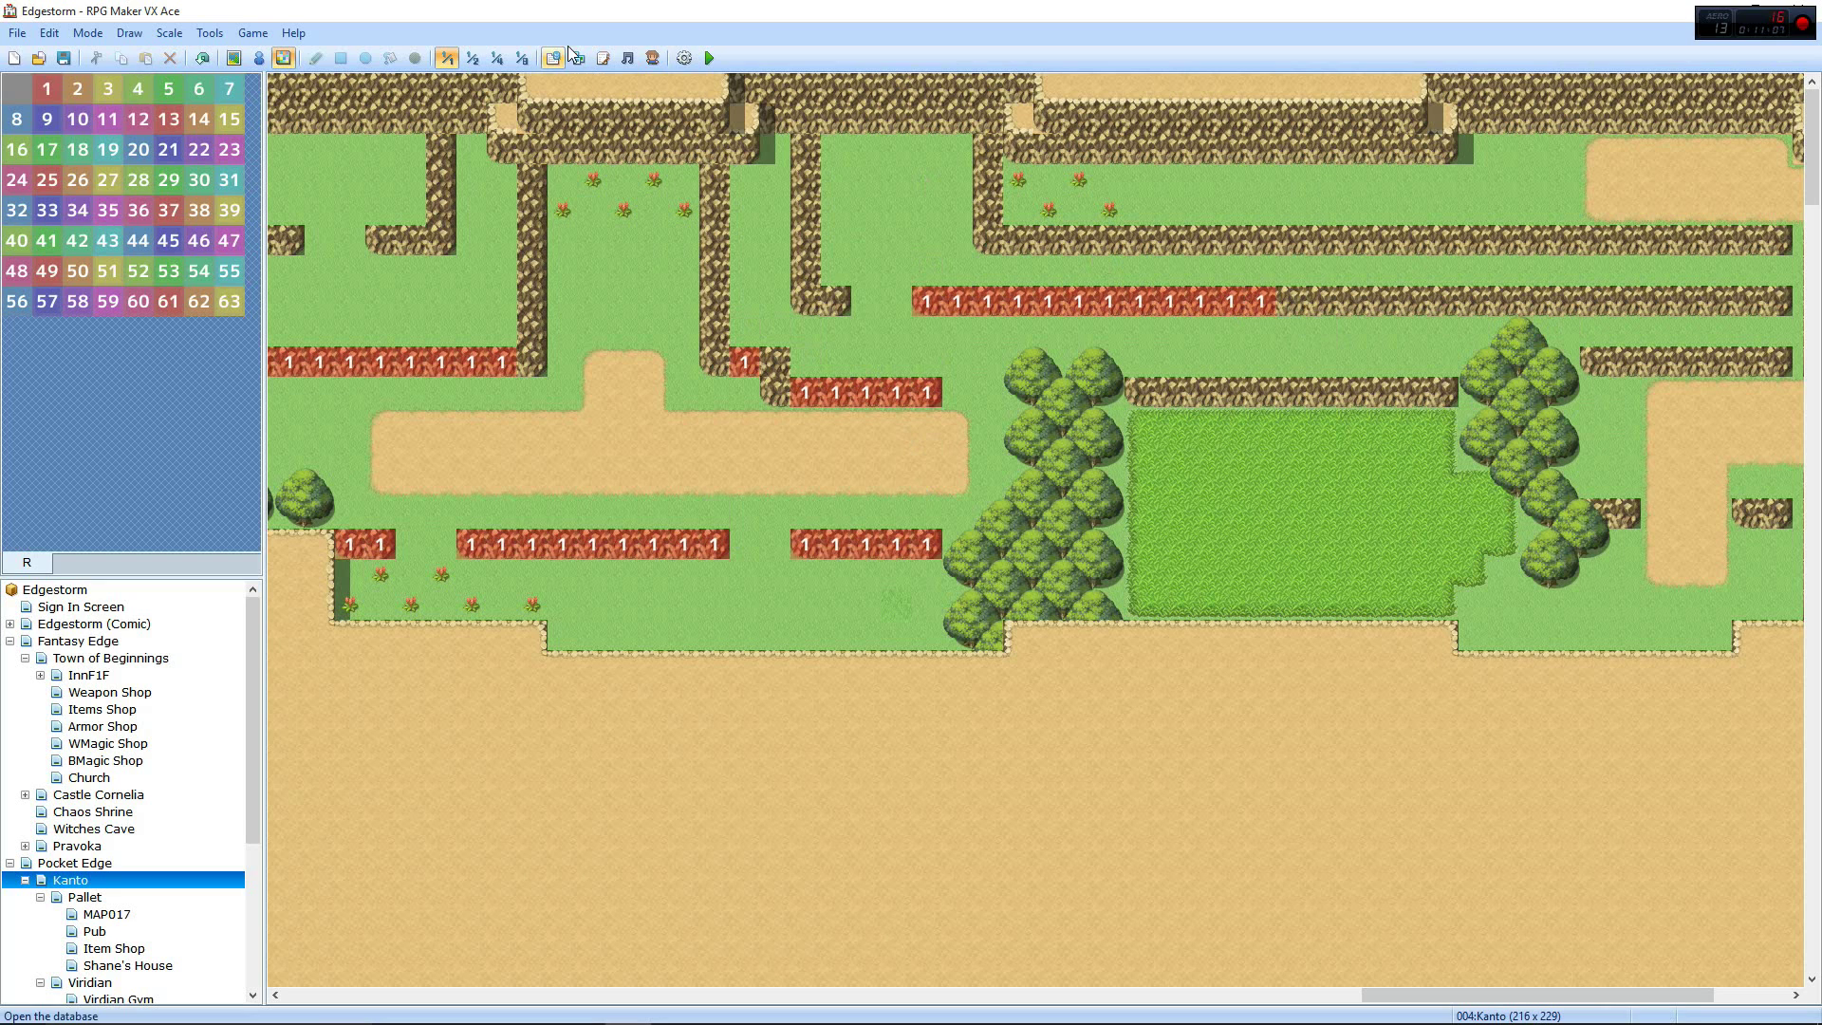
click(559, 59)
click(541, 393)
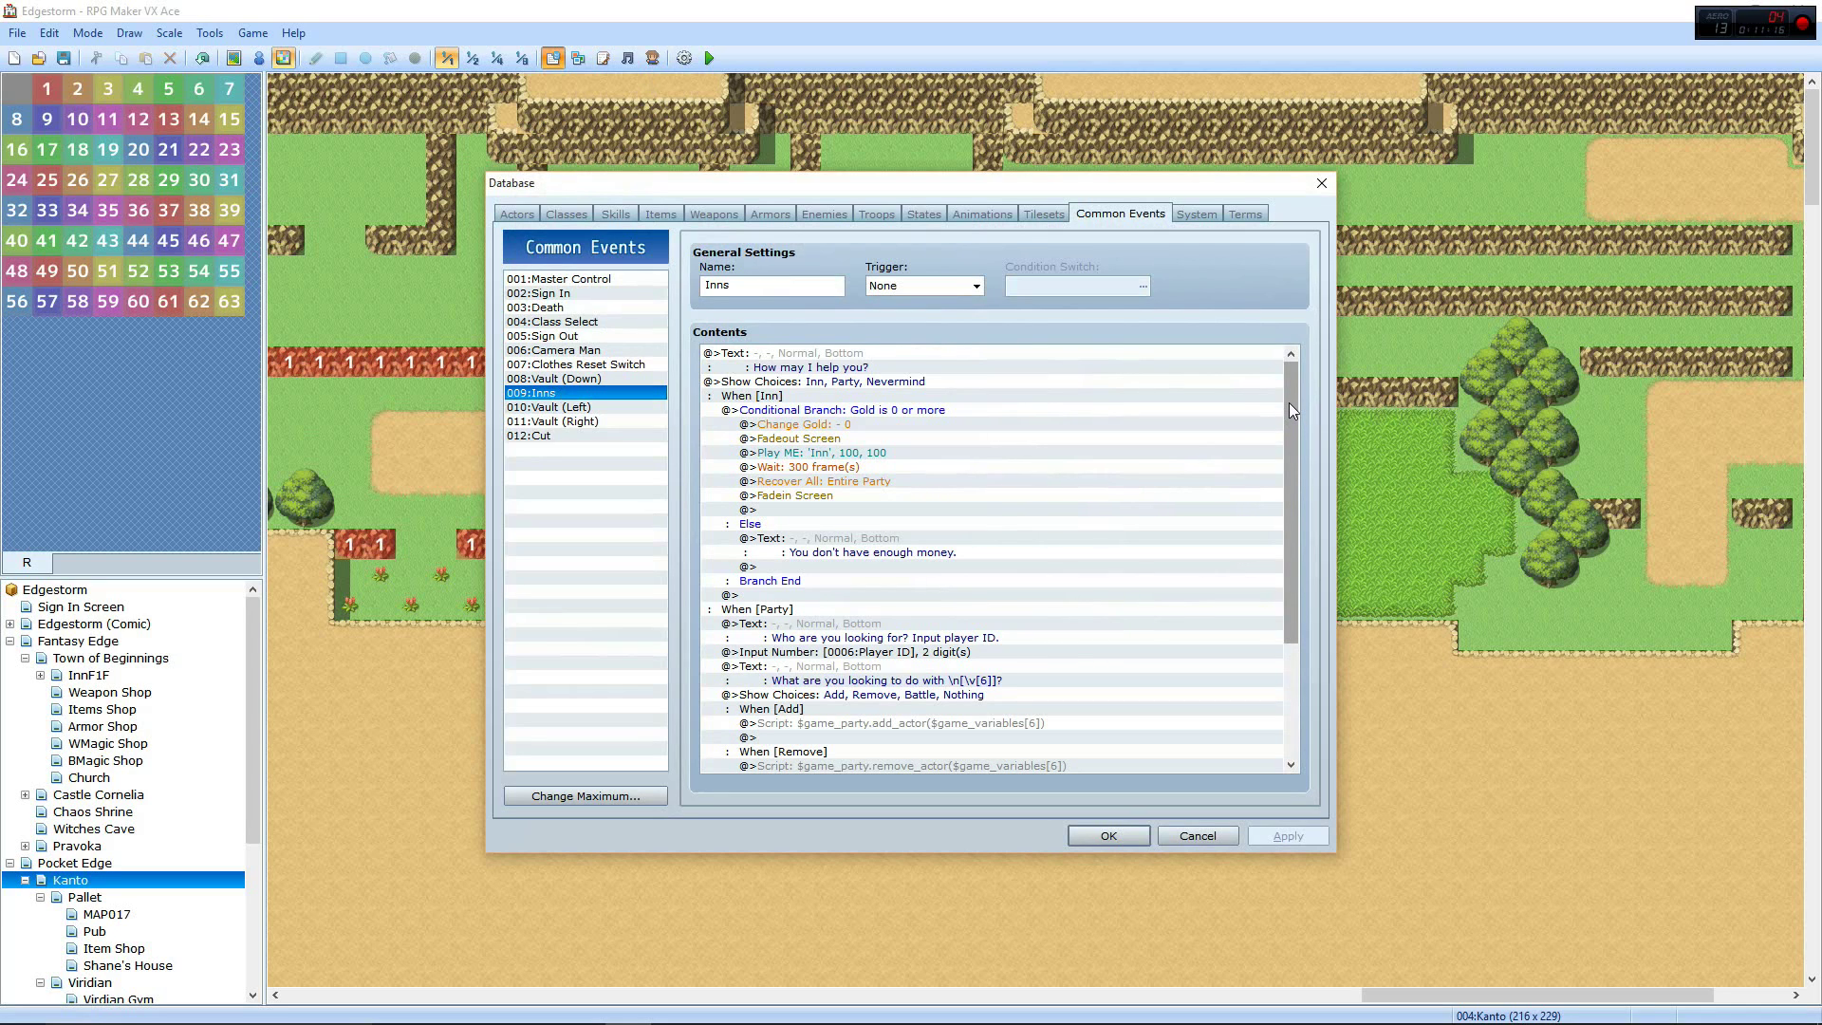
drag(1288, 402, 608, 410)
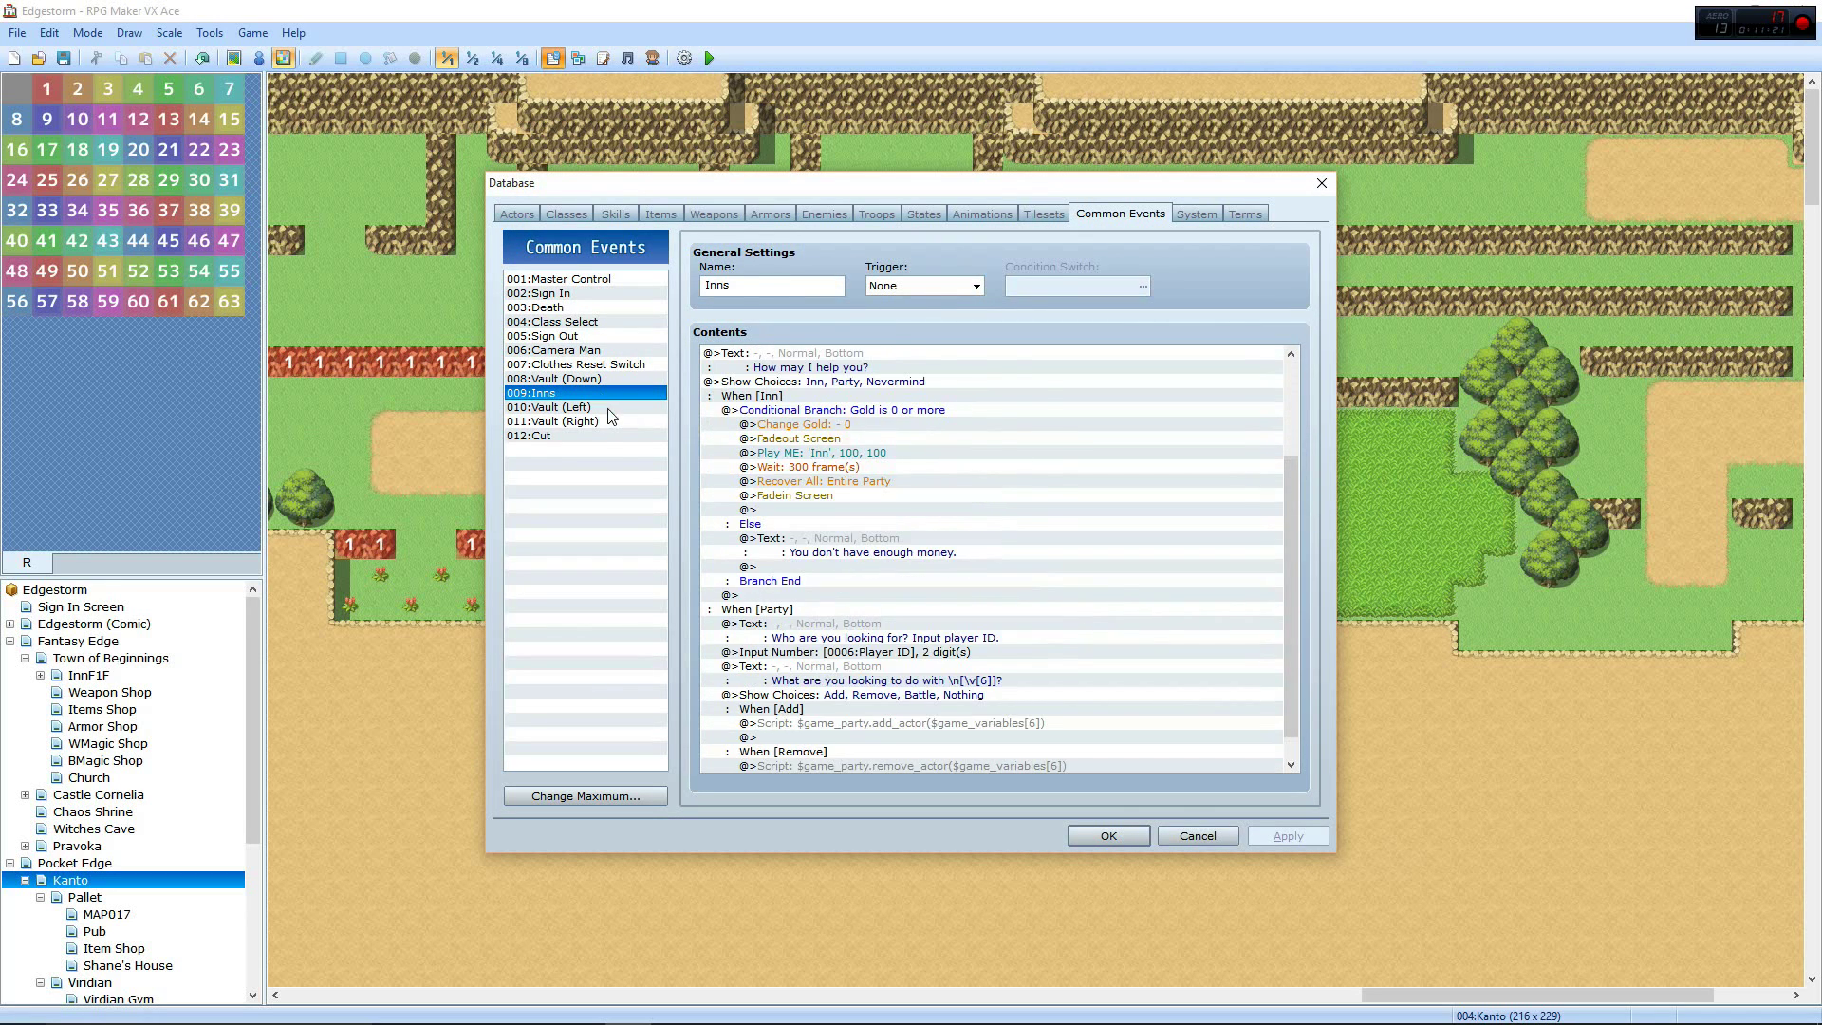
click(607, 407)
click(608, 422)
click(1109, 836)
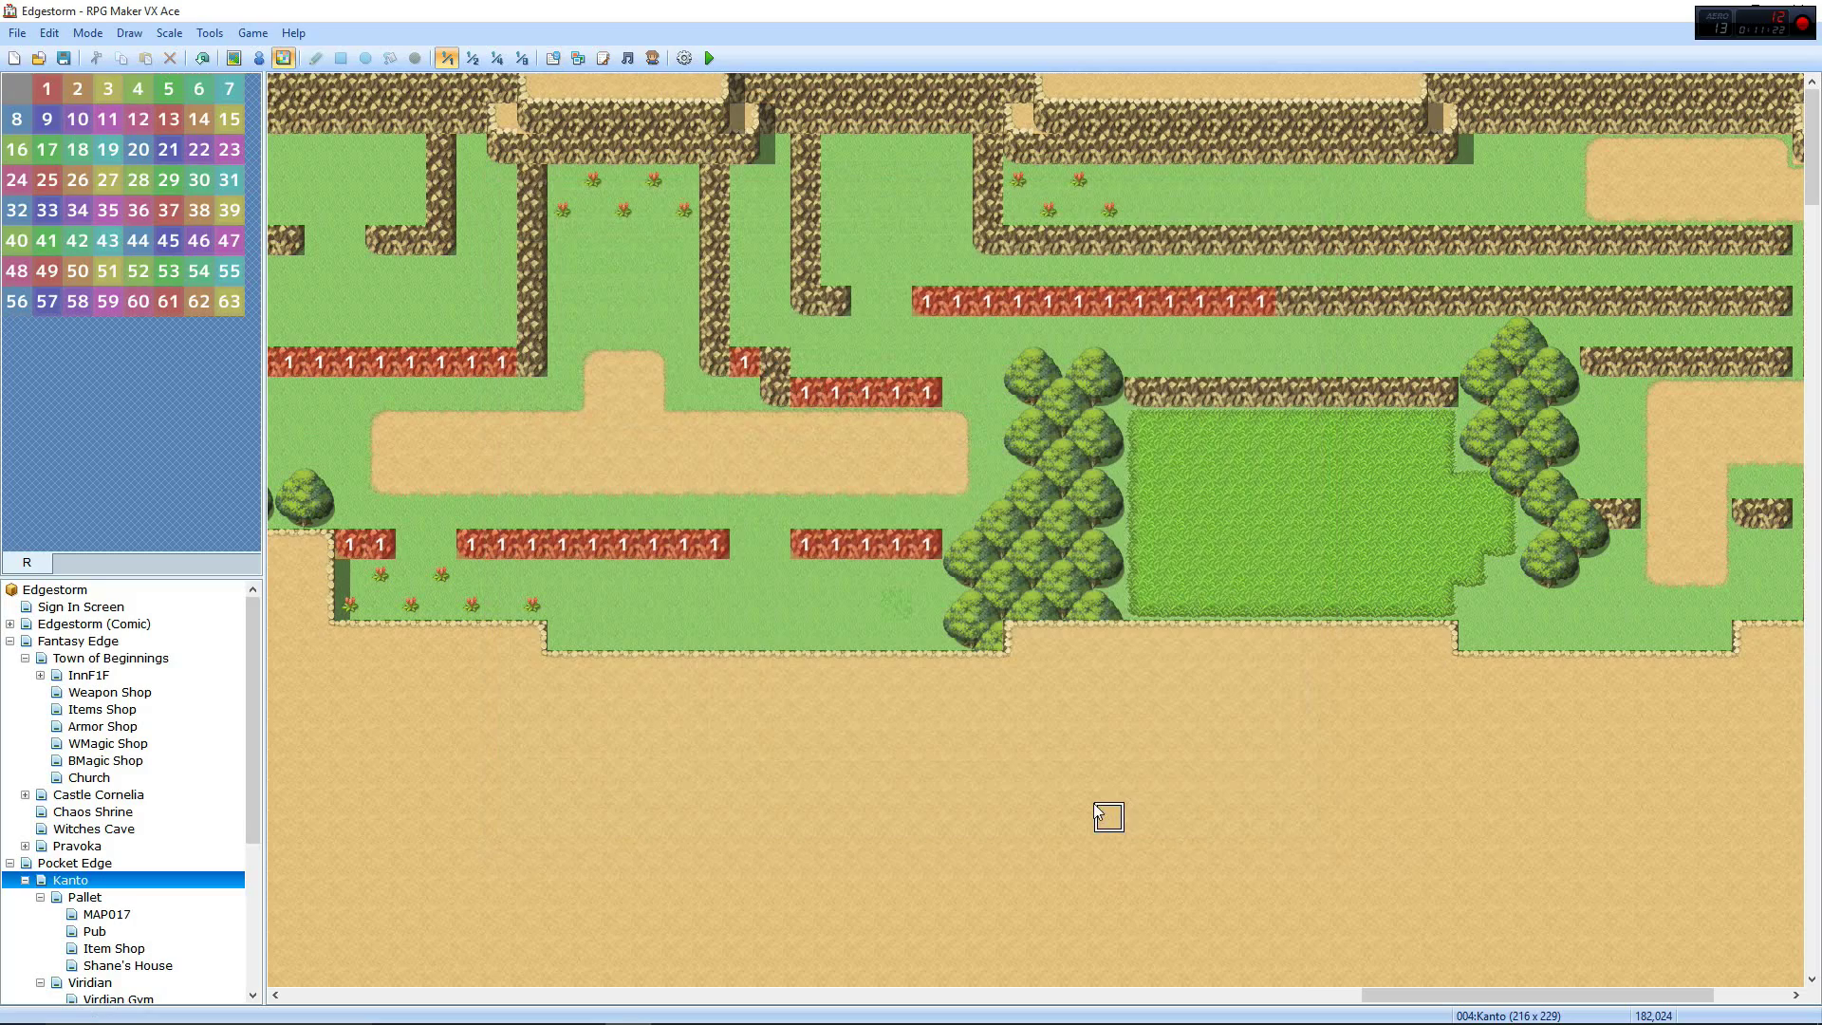
drag(1450, 996, 1577, 1011)
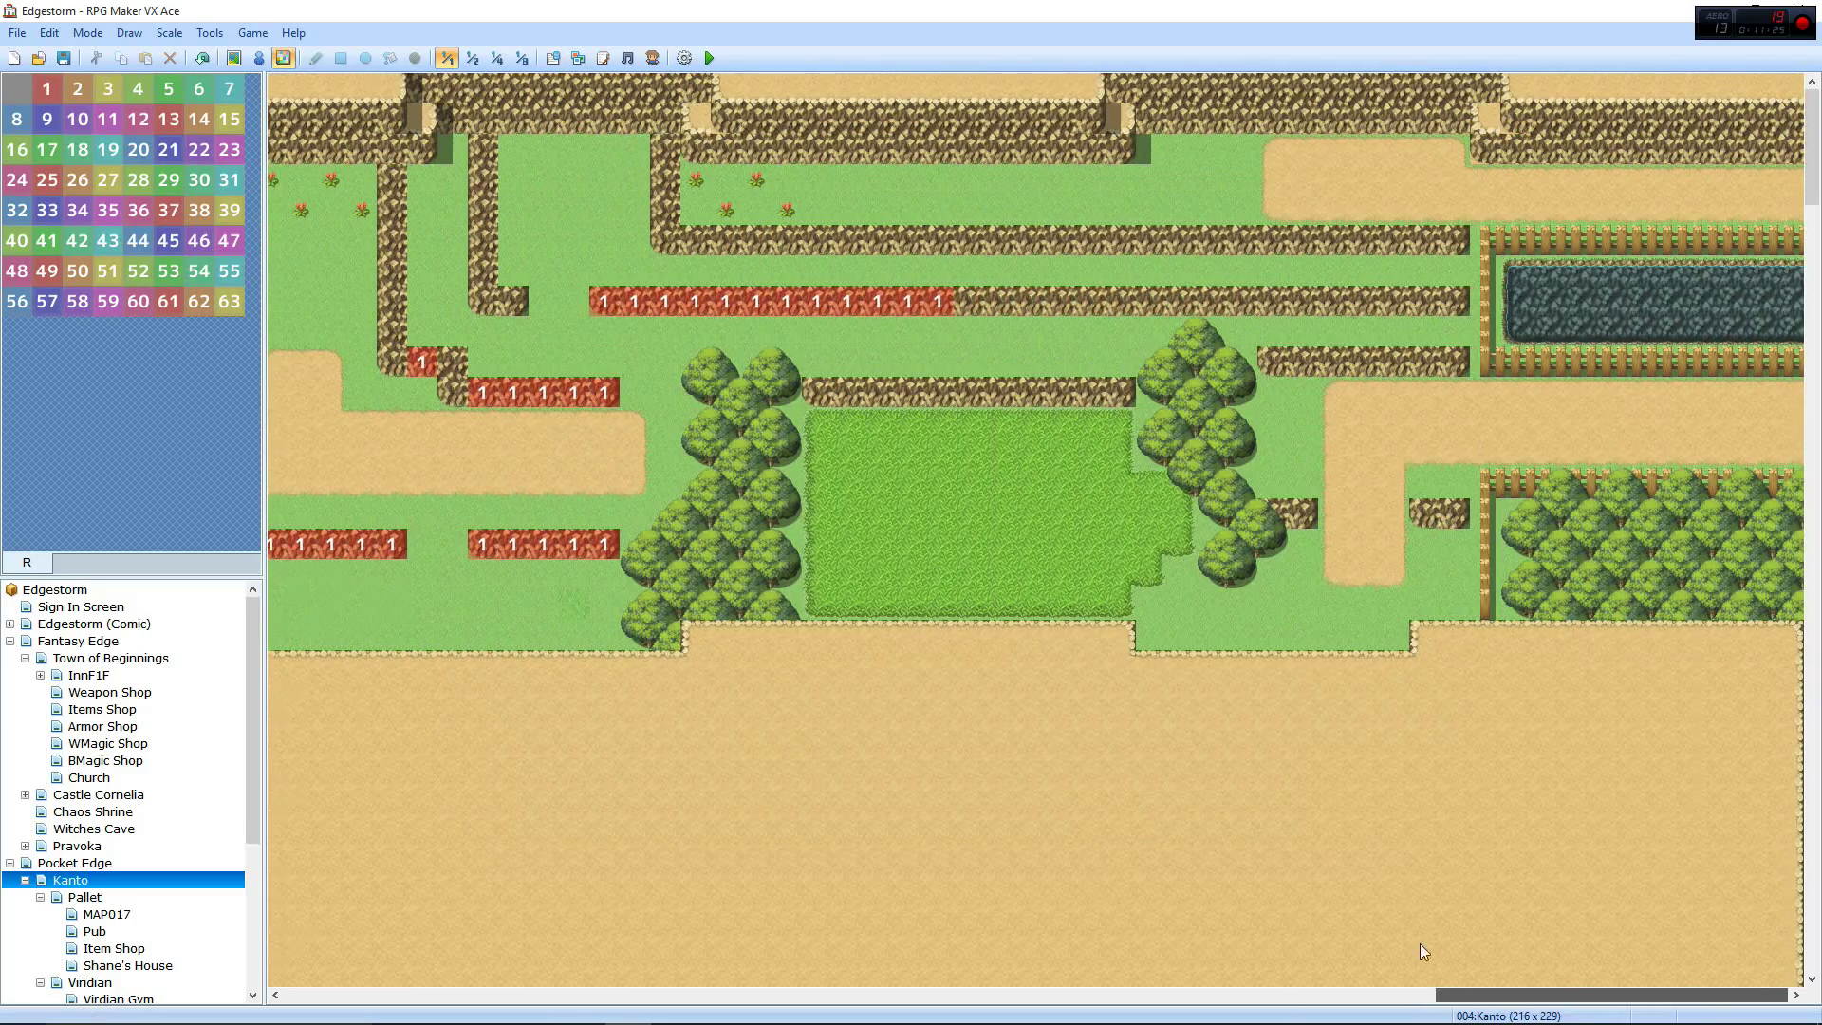
scroll(379, 833, left, 15)
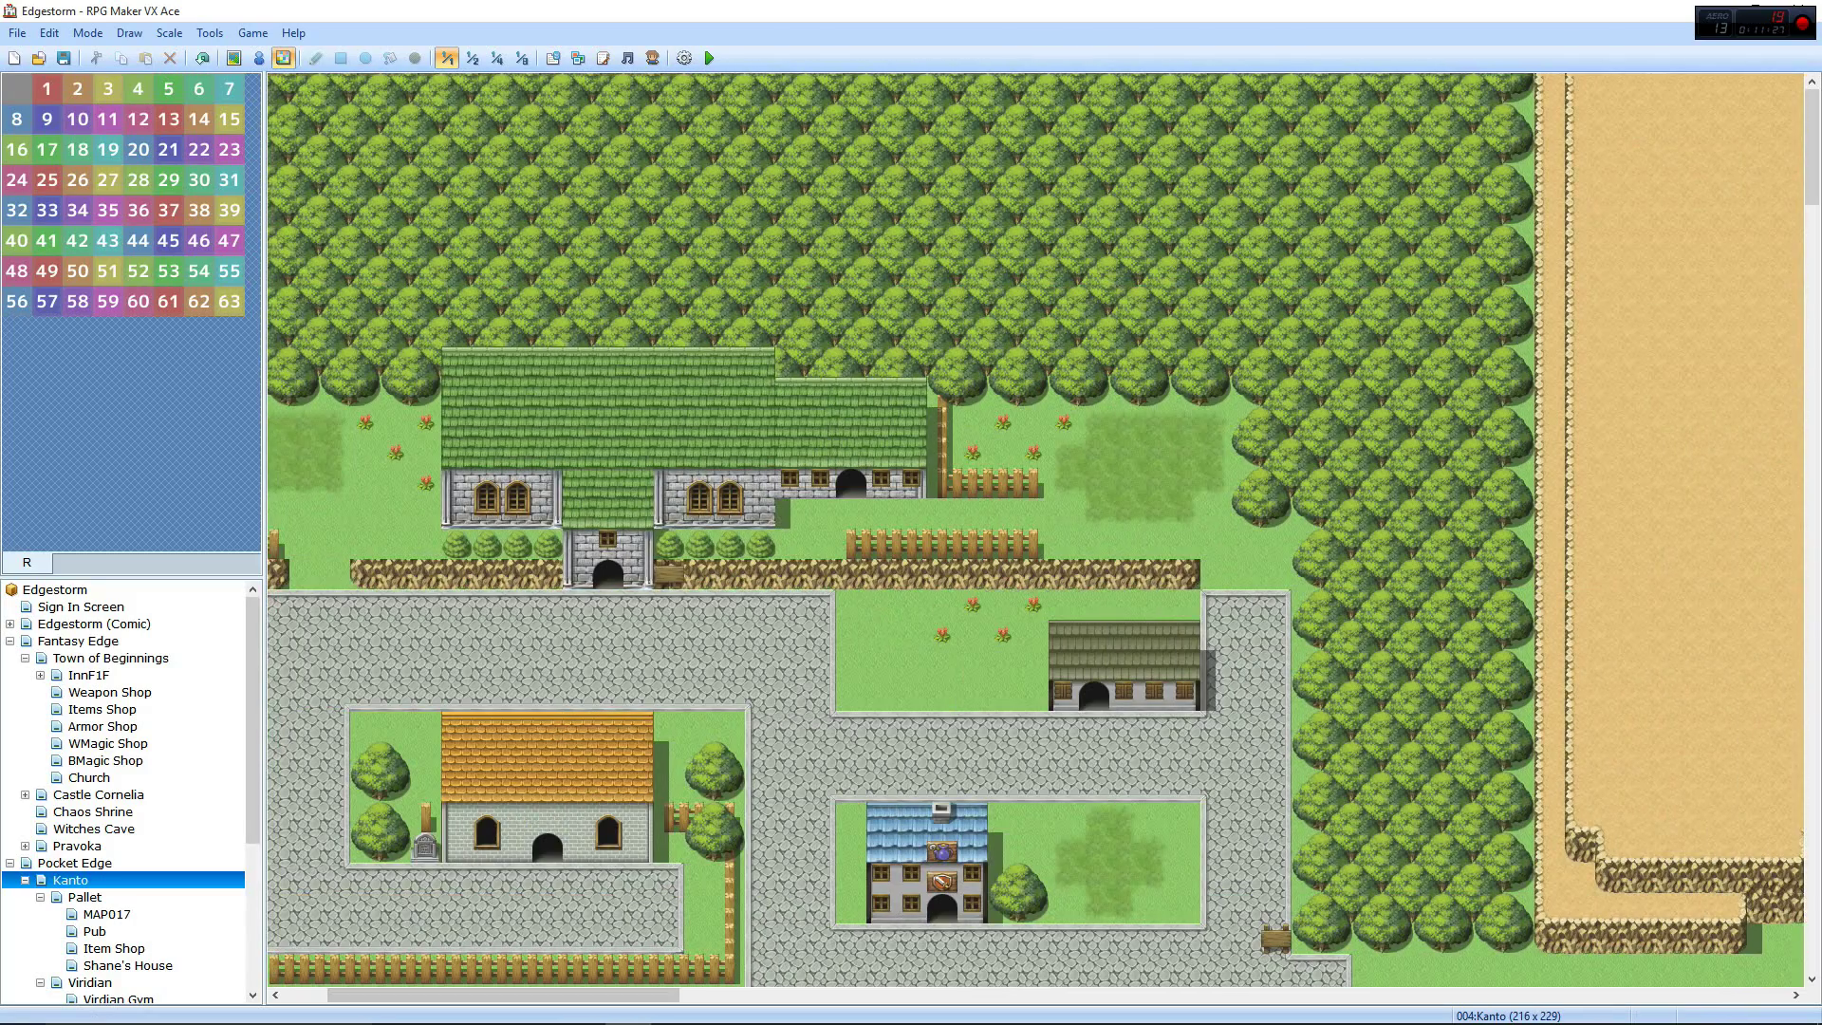
click(1767, 7)
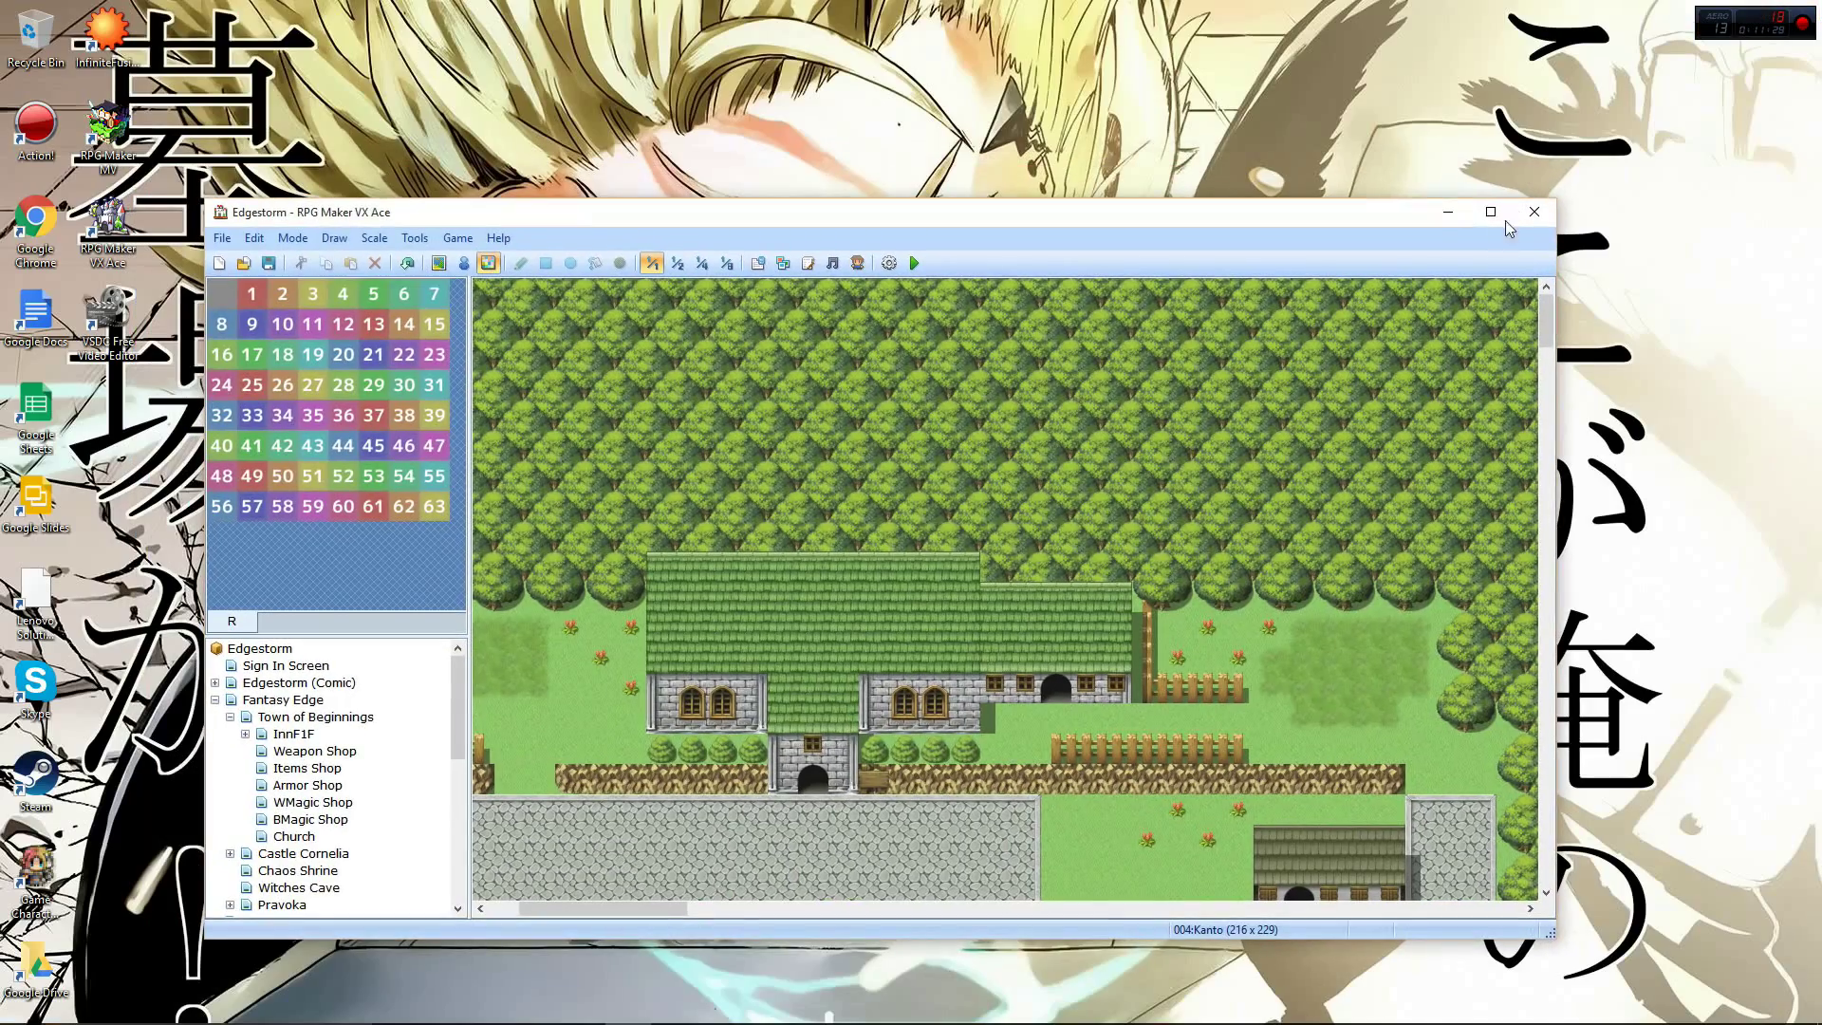
double_click(109, 322)
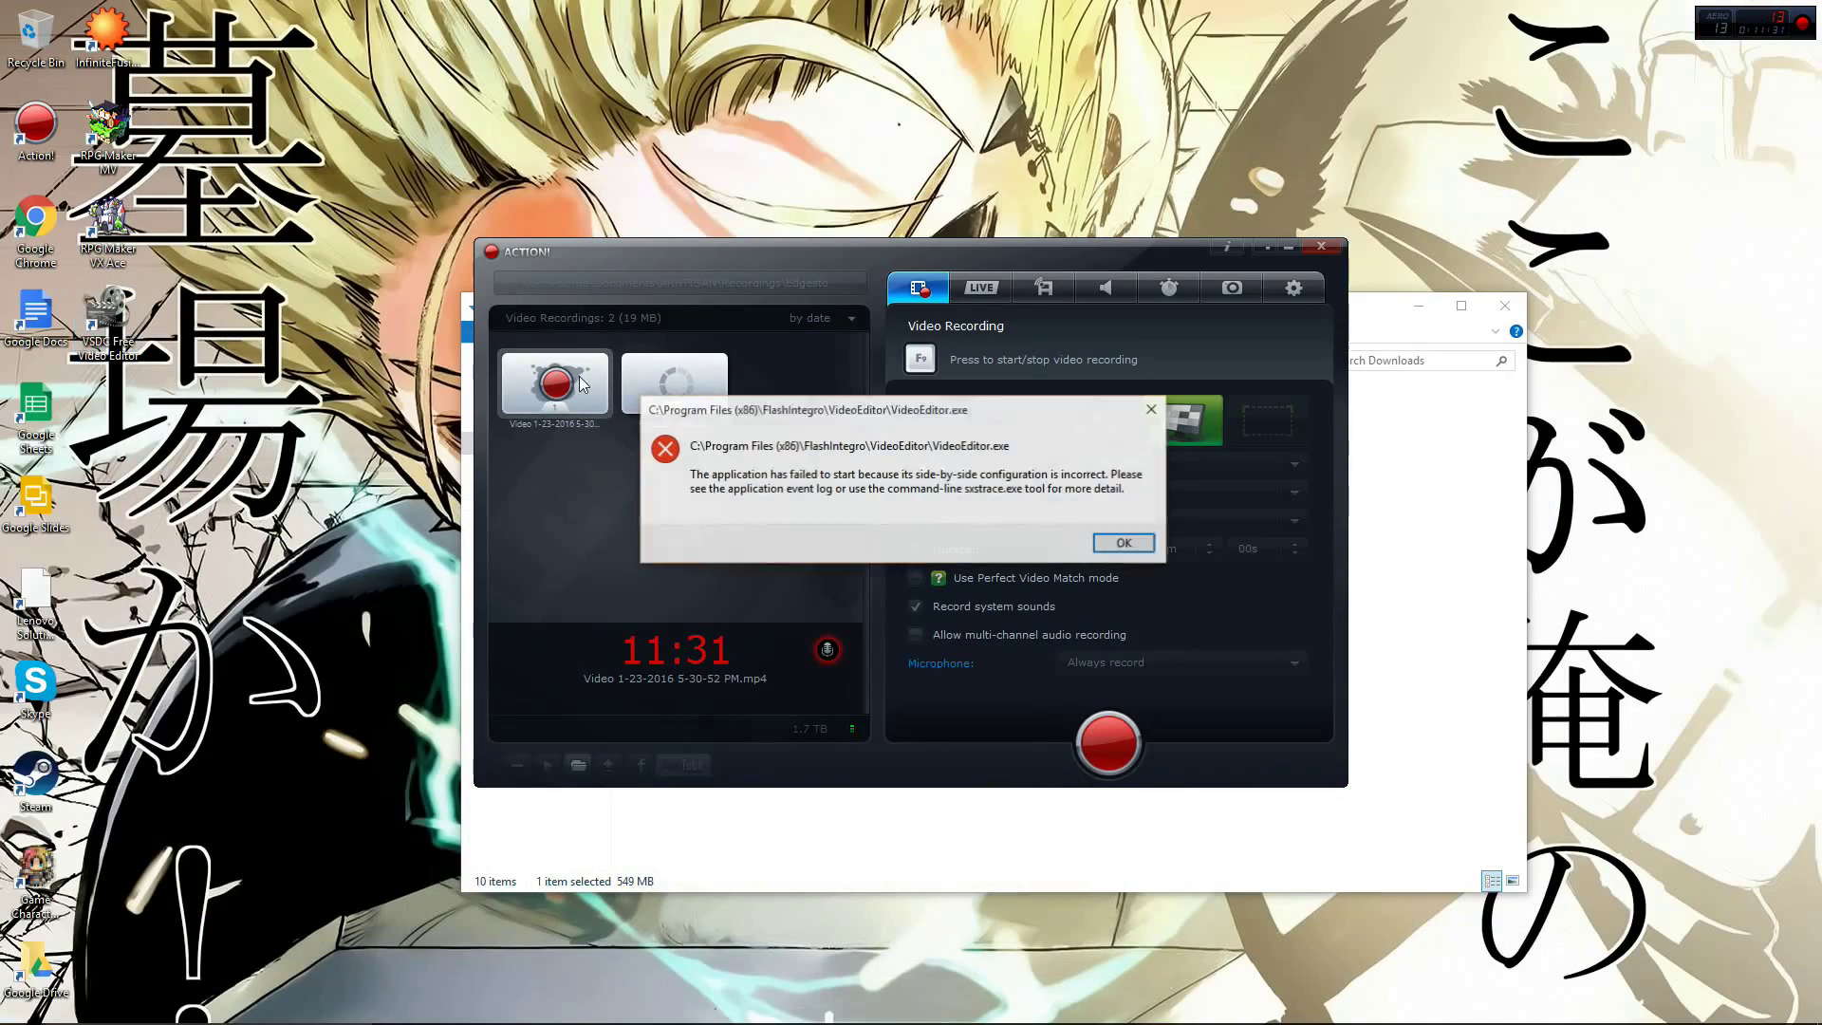
click(1119, 543)
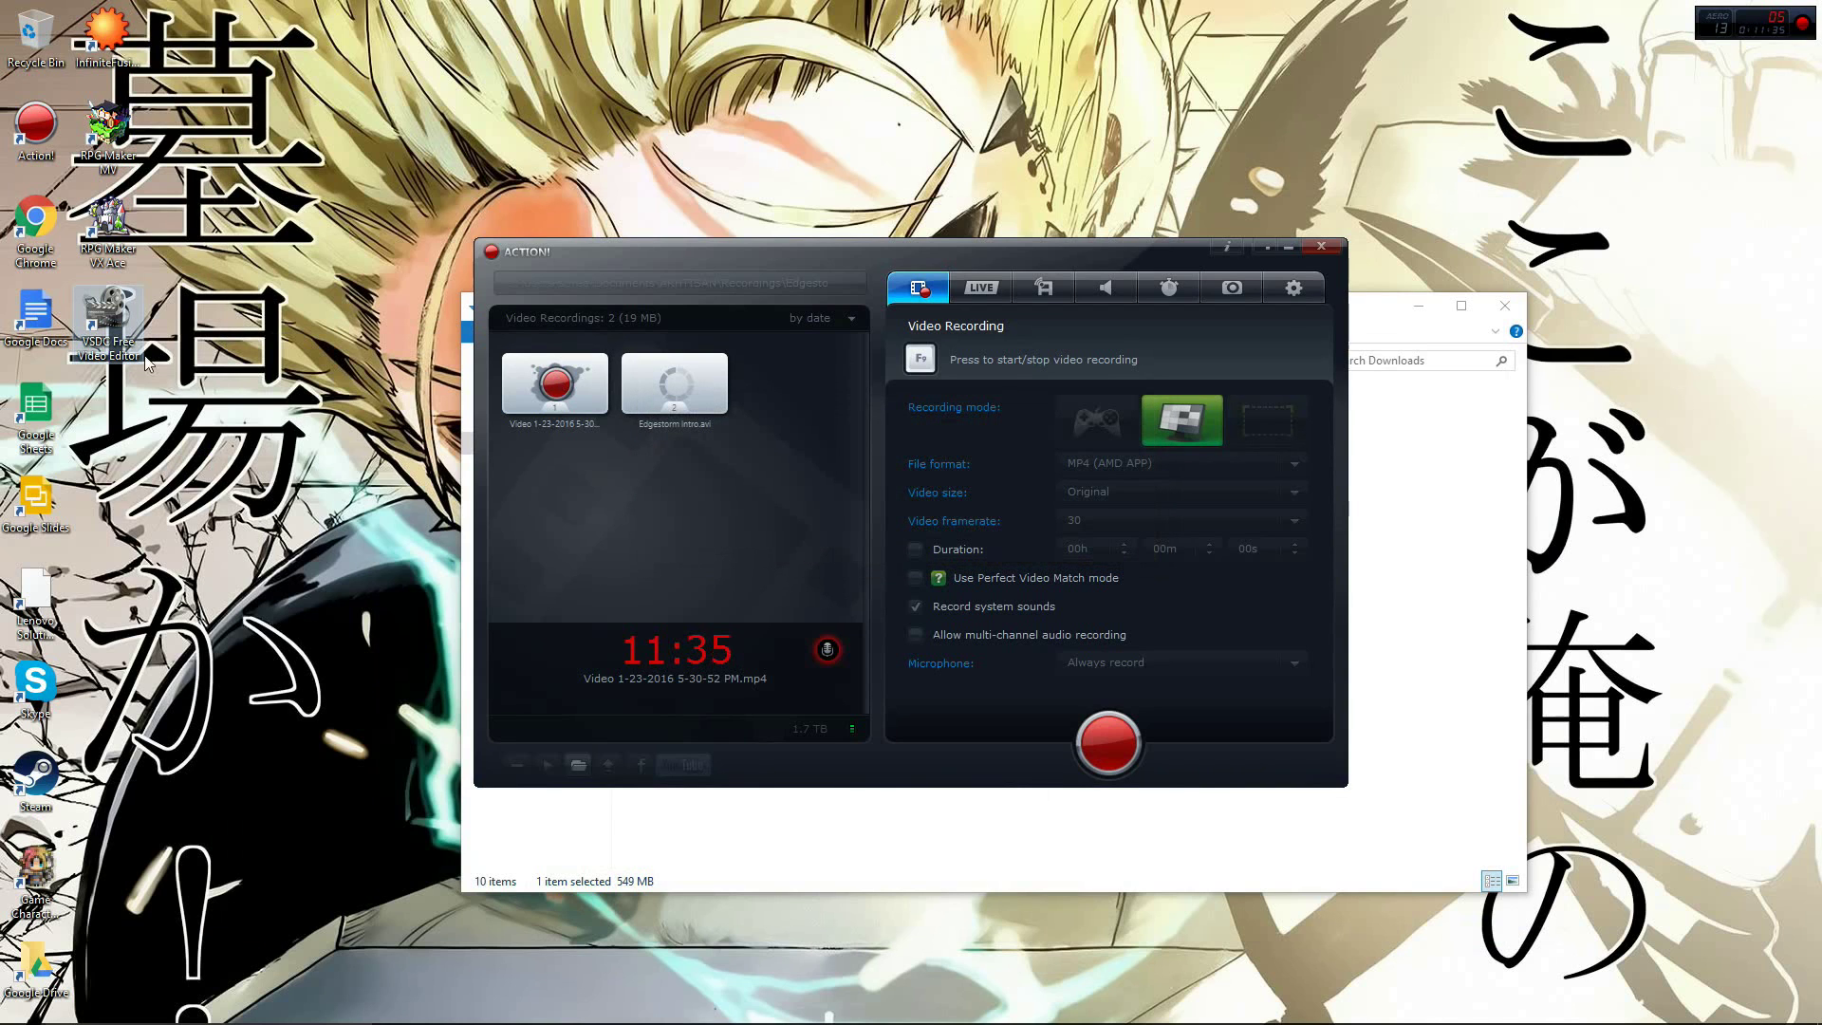
right_click(120, 339)
click(203, 430)
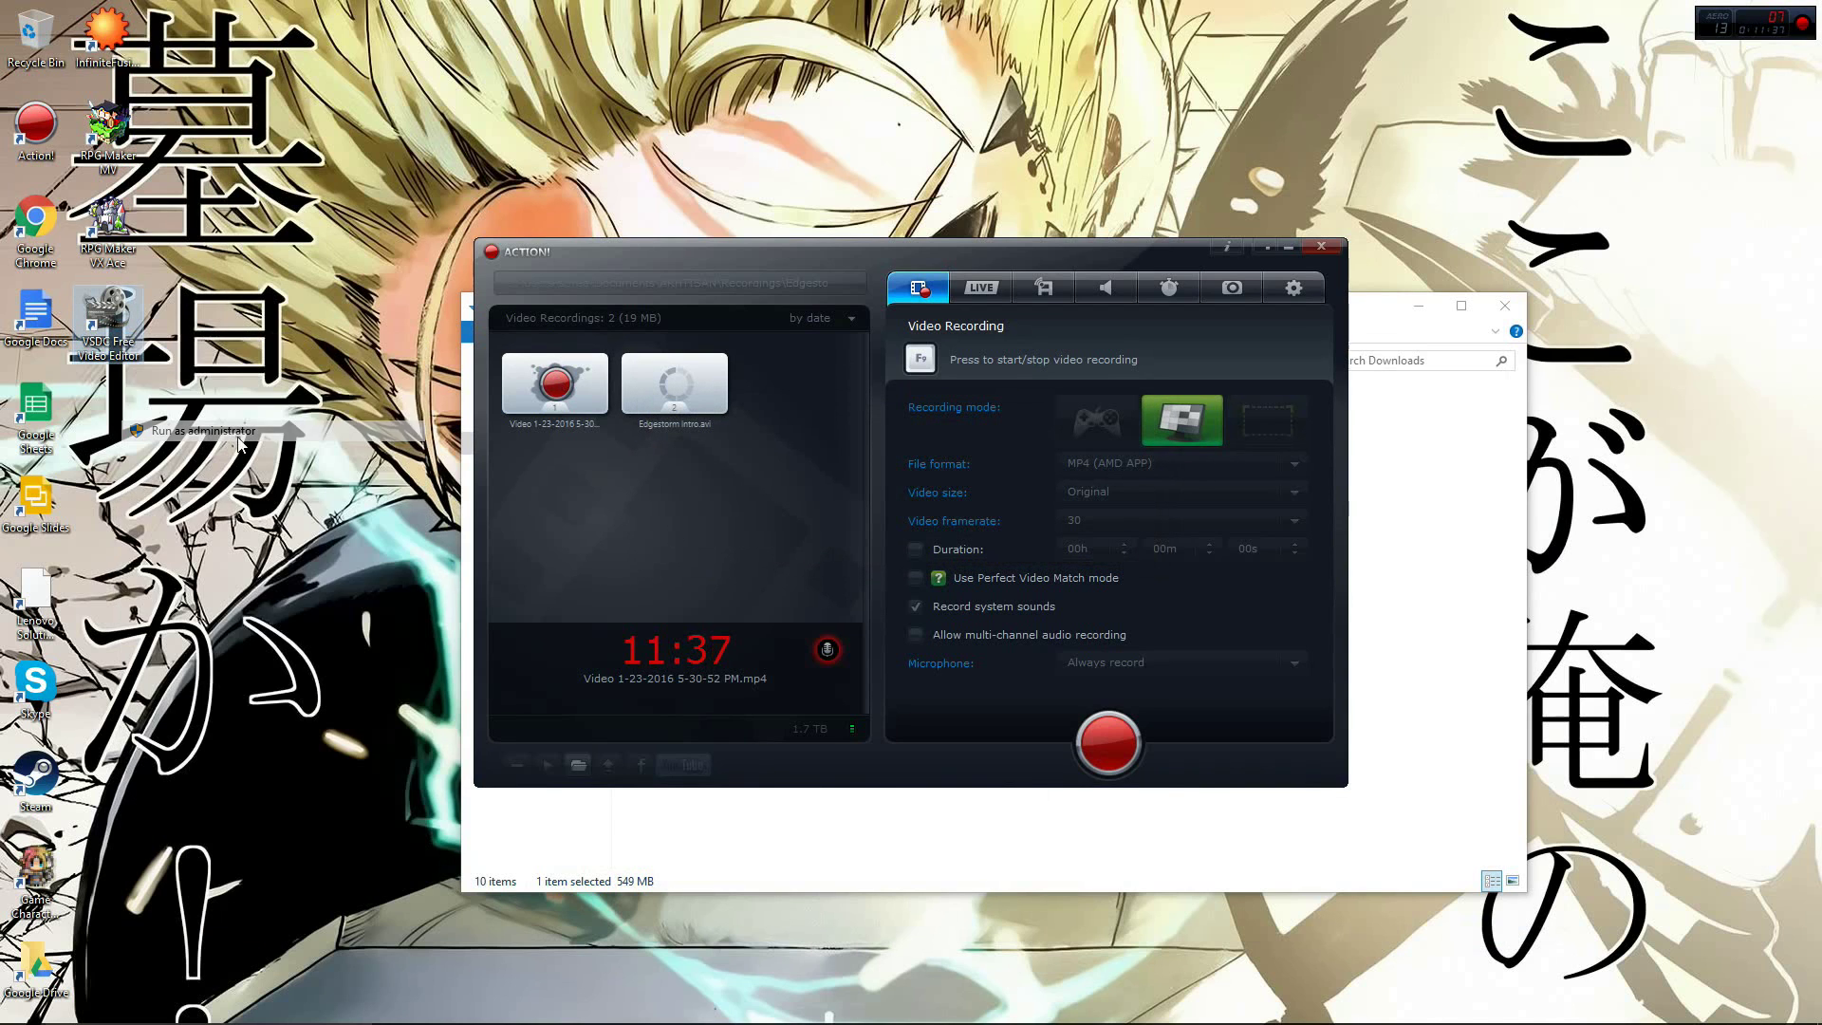
click(995, 543)
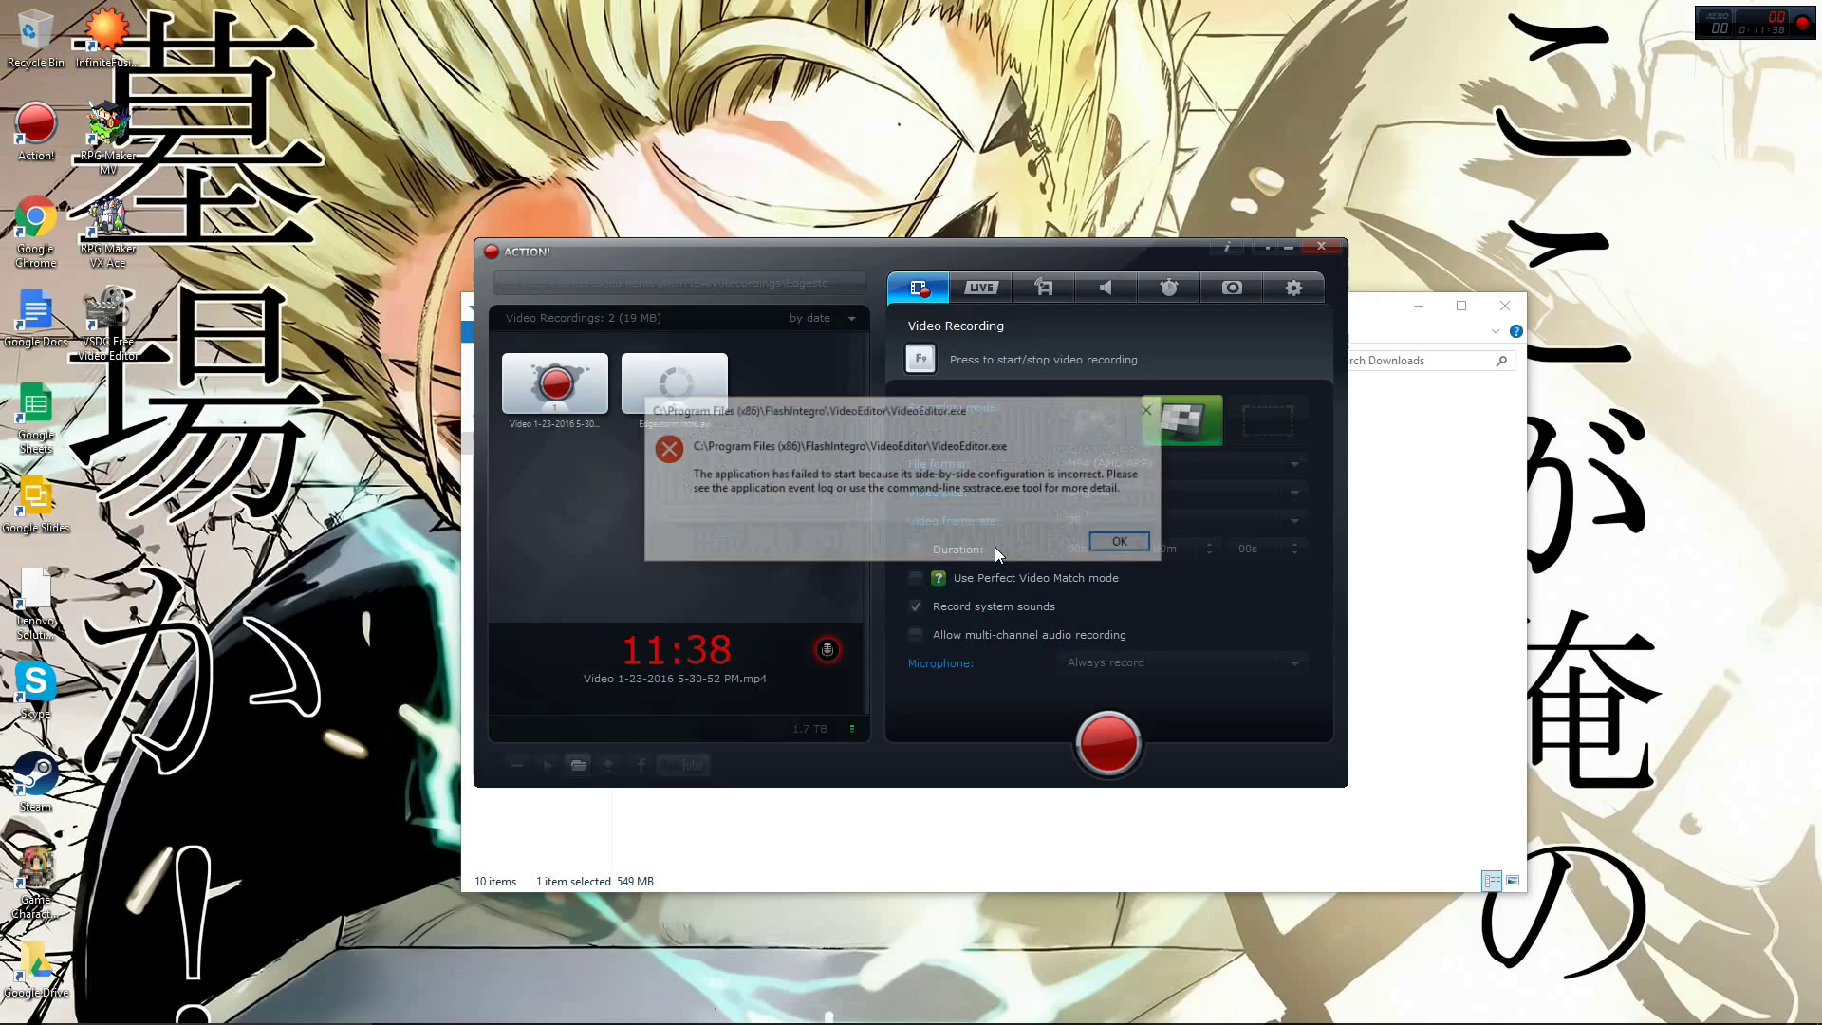
click(1116, 543)
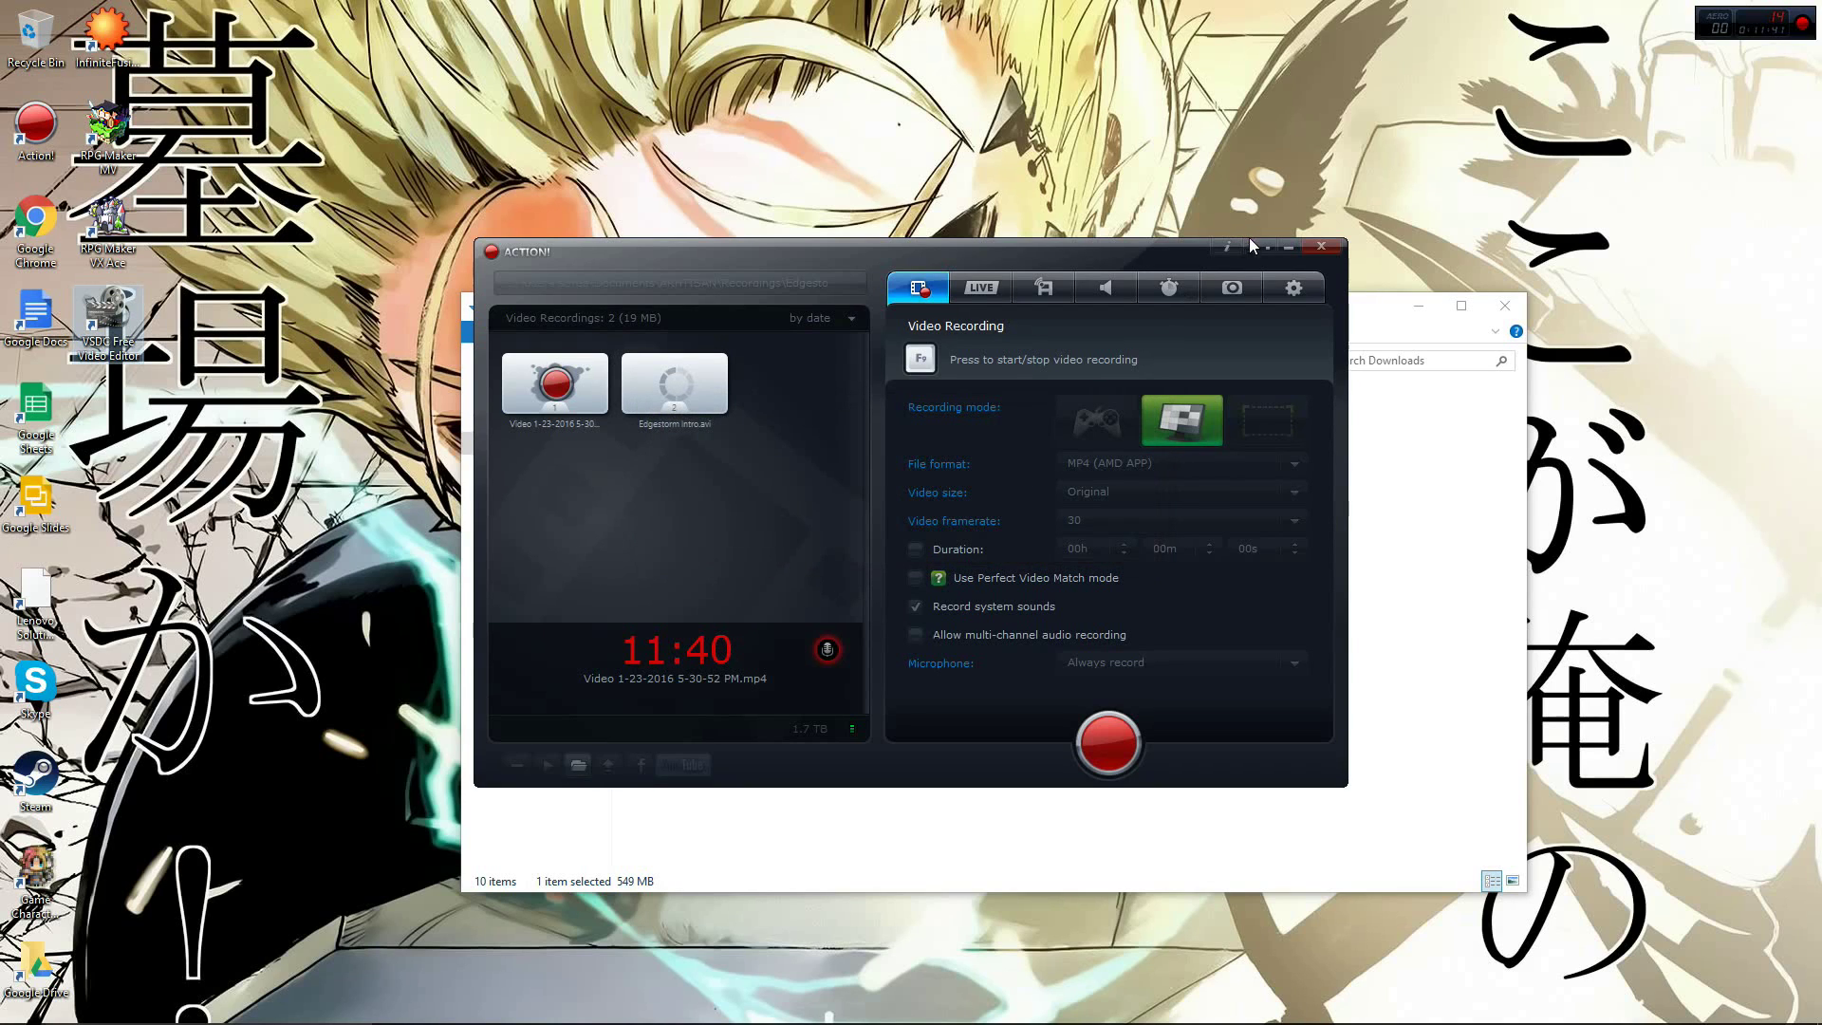
mouse_move(526, 1014)
click(627, 1005)
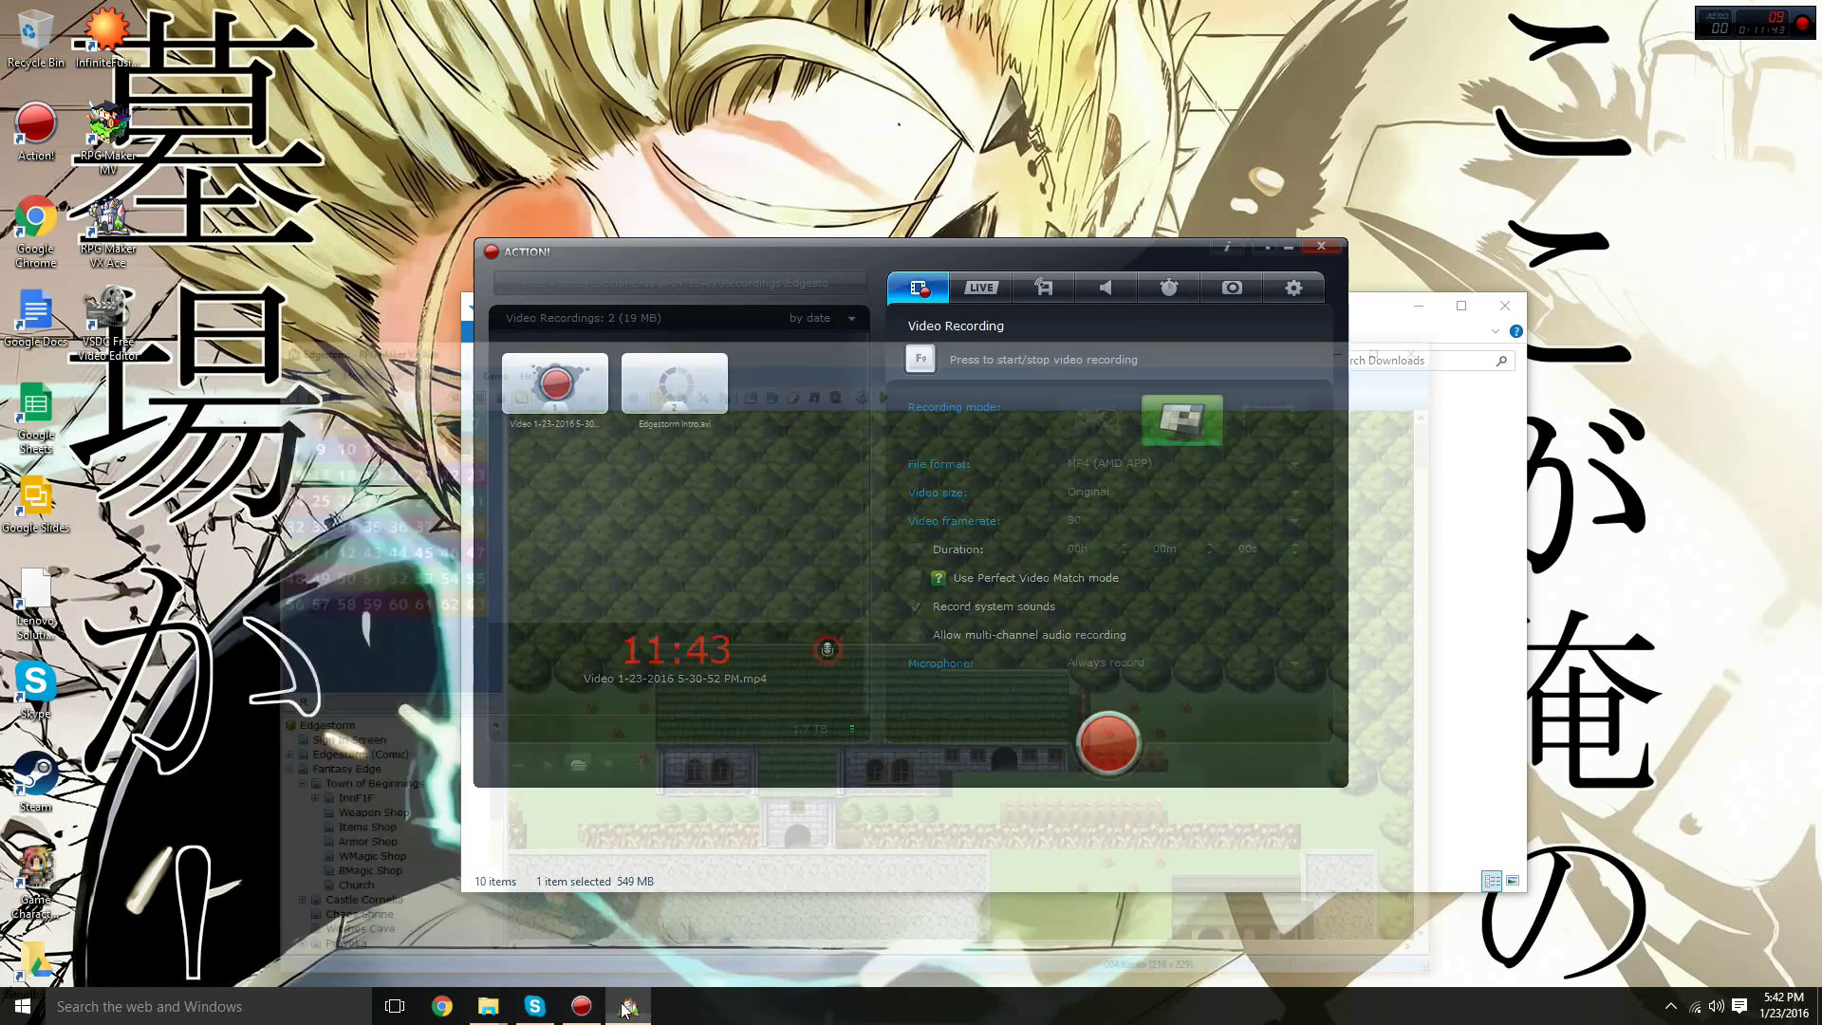
Maximize the RPG Maker window and select region 1 in the palette
click(1481, 194)
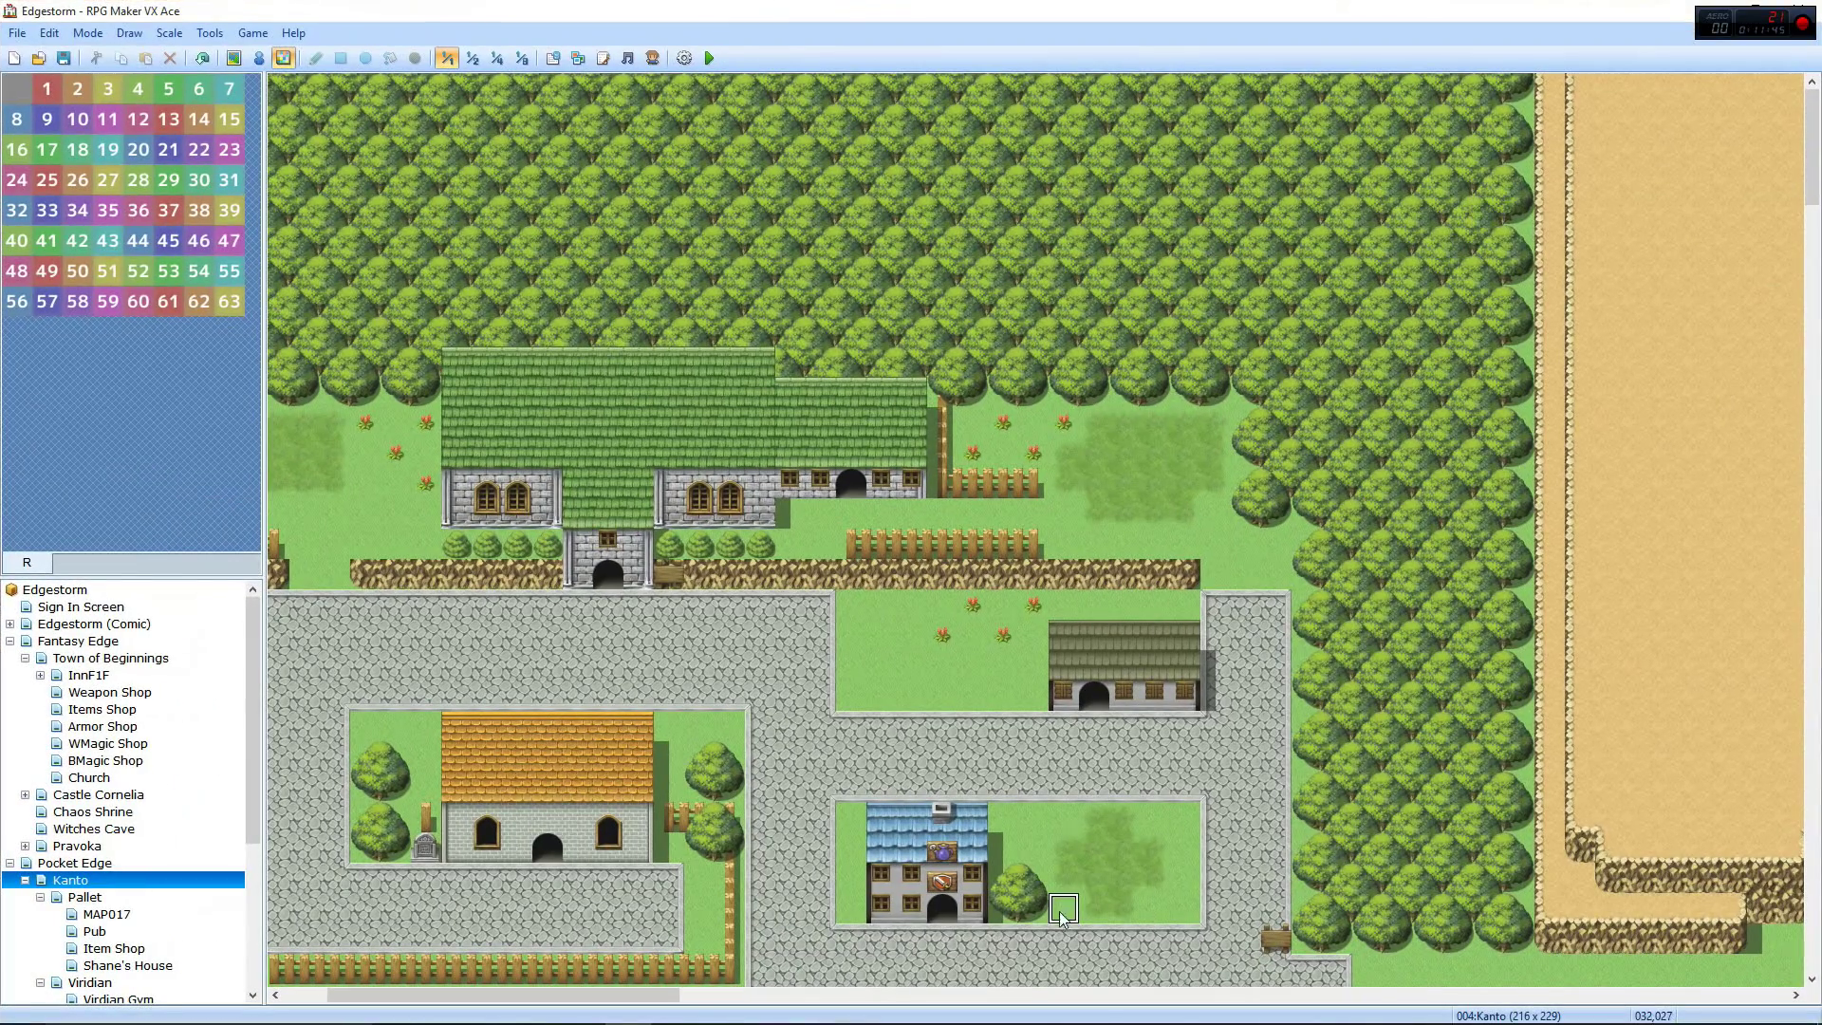
drag(658, 996, 594, 941)
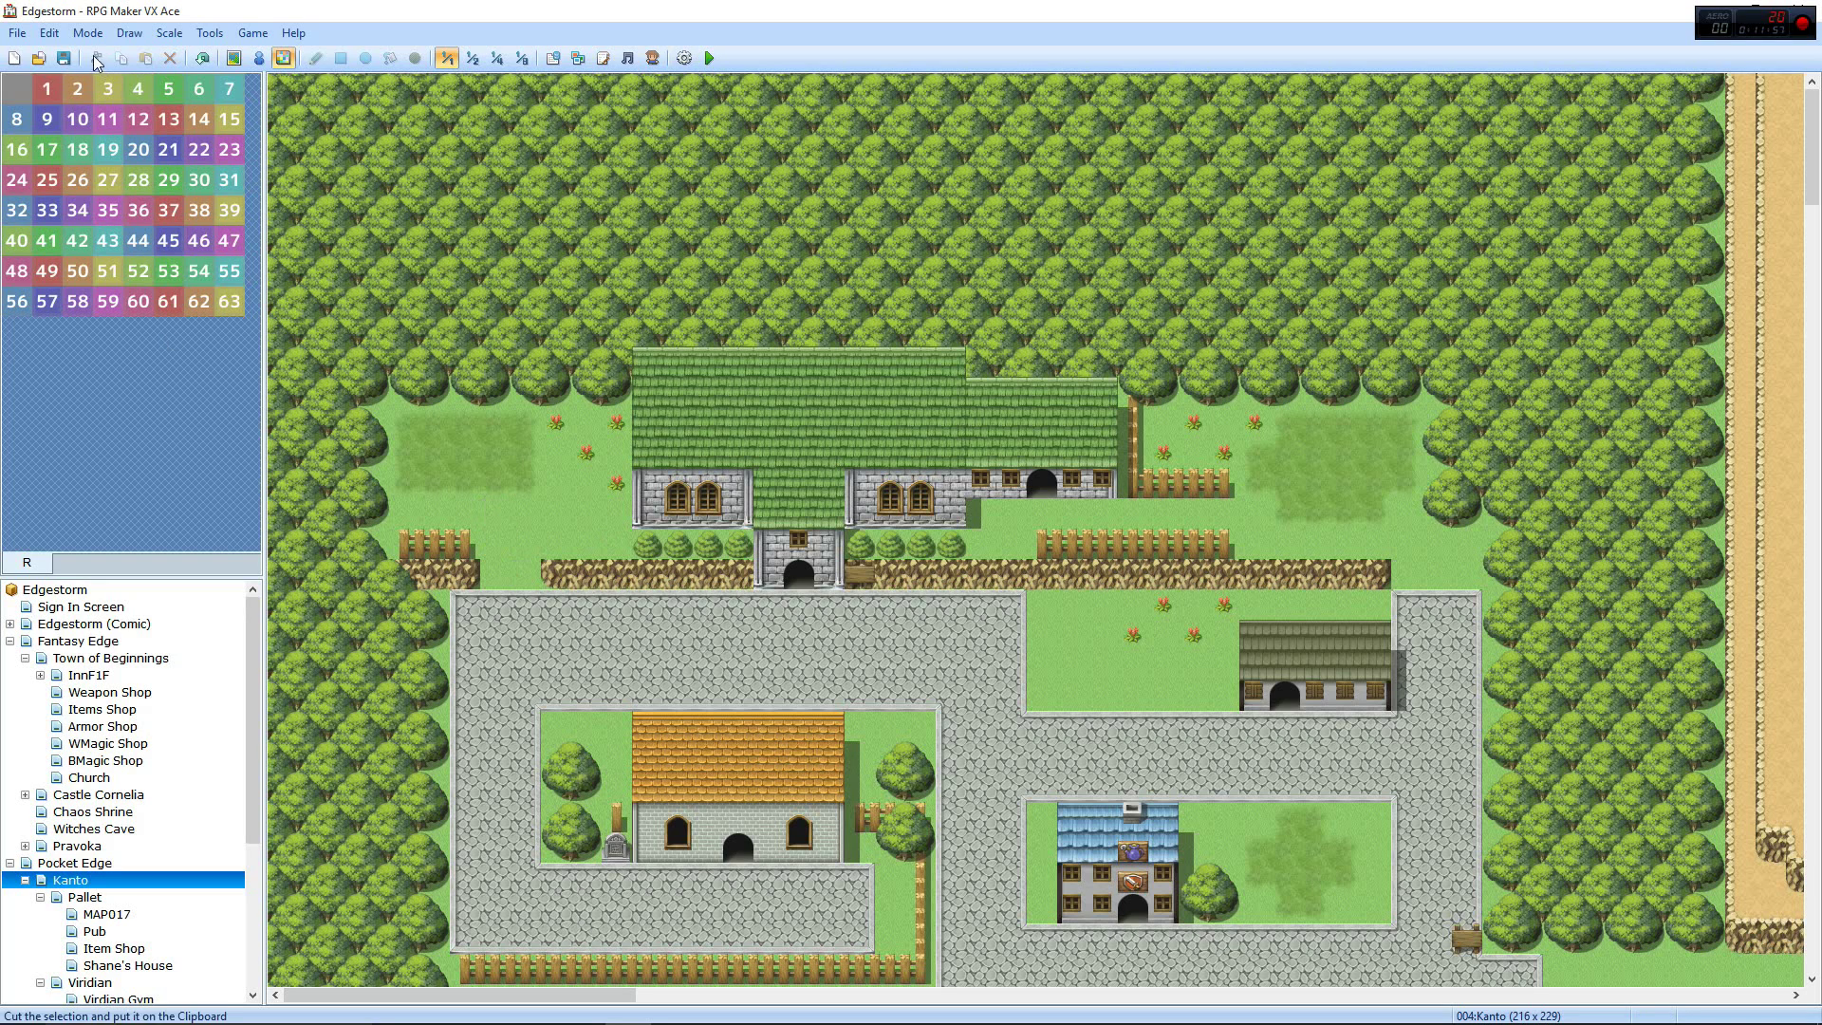
click(46, 88)
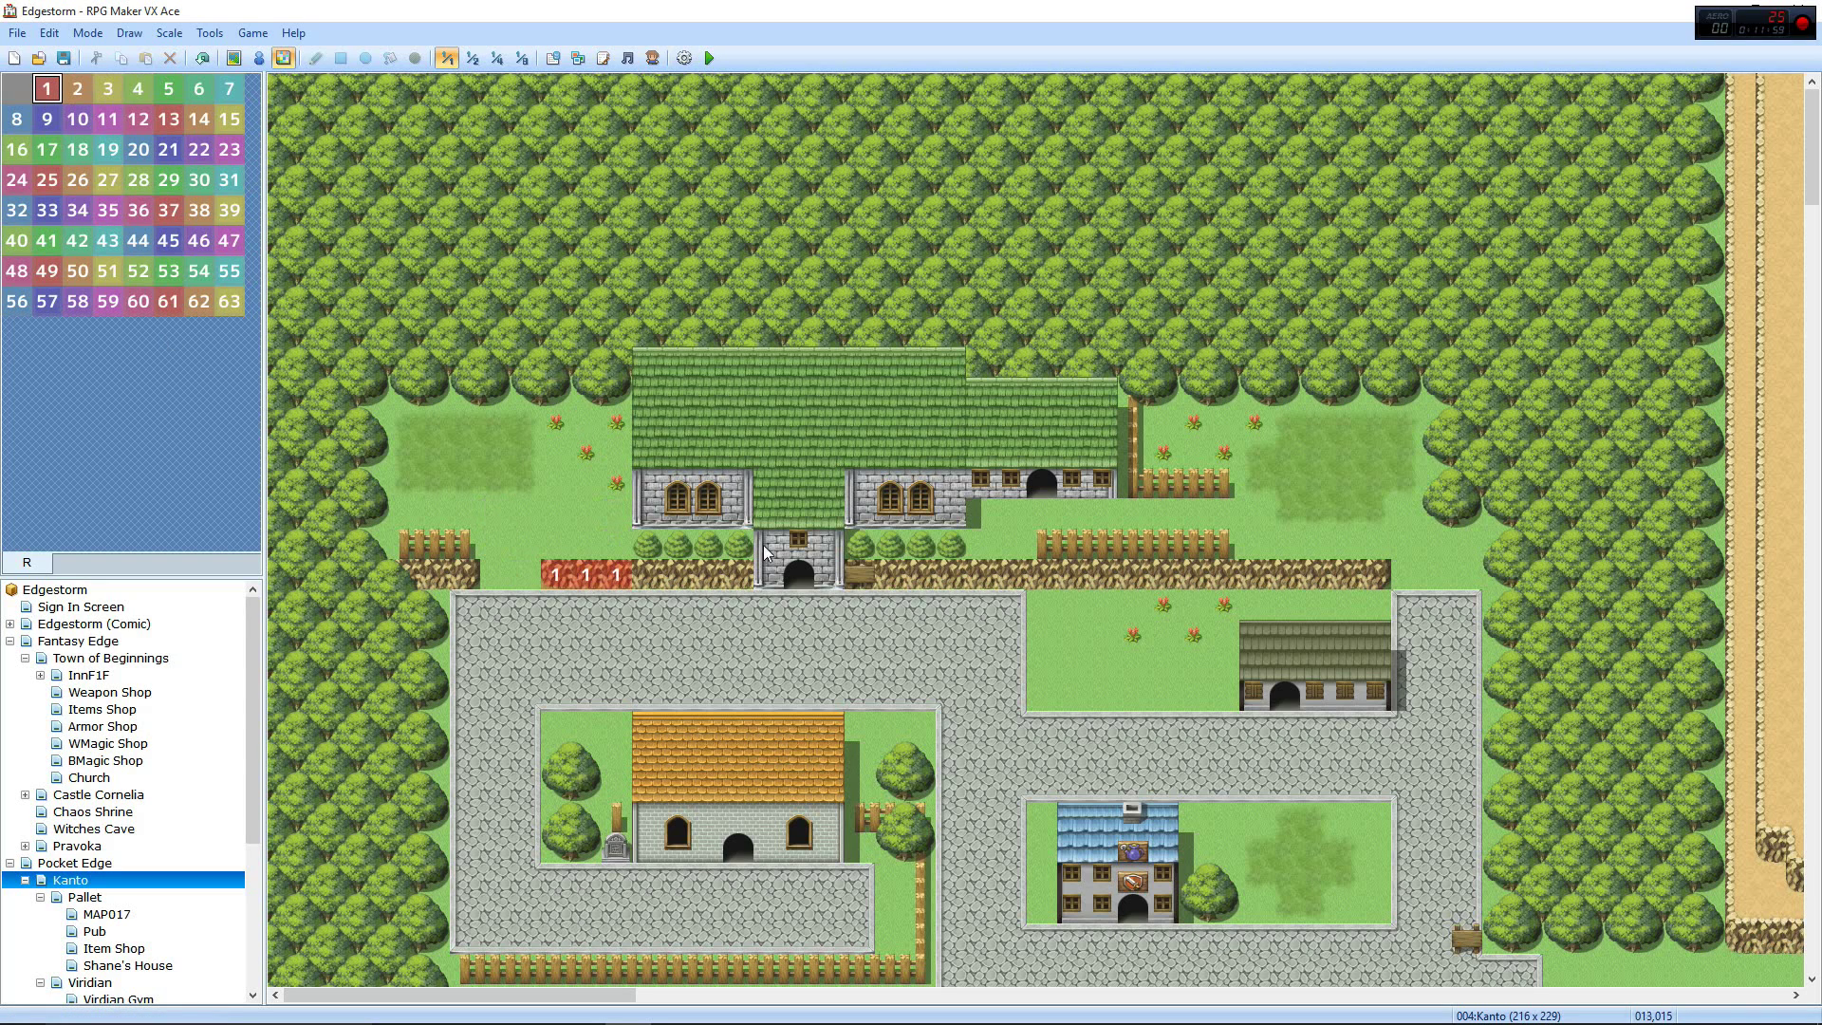
Paint region 1 on the ledge tiles either side of the building's entrance, then bring up Action!
drag(984, 571, 1012, 574)
drag(1379, 577, 1288, 574)
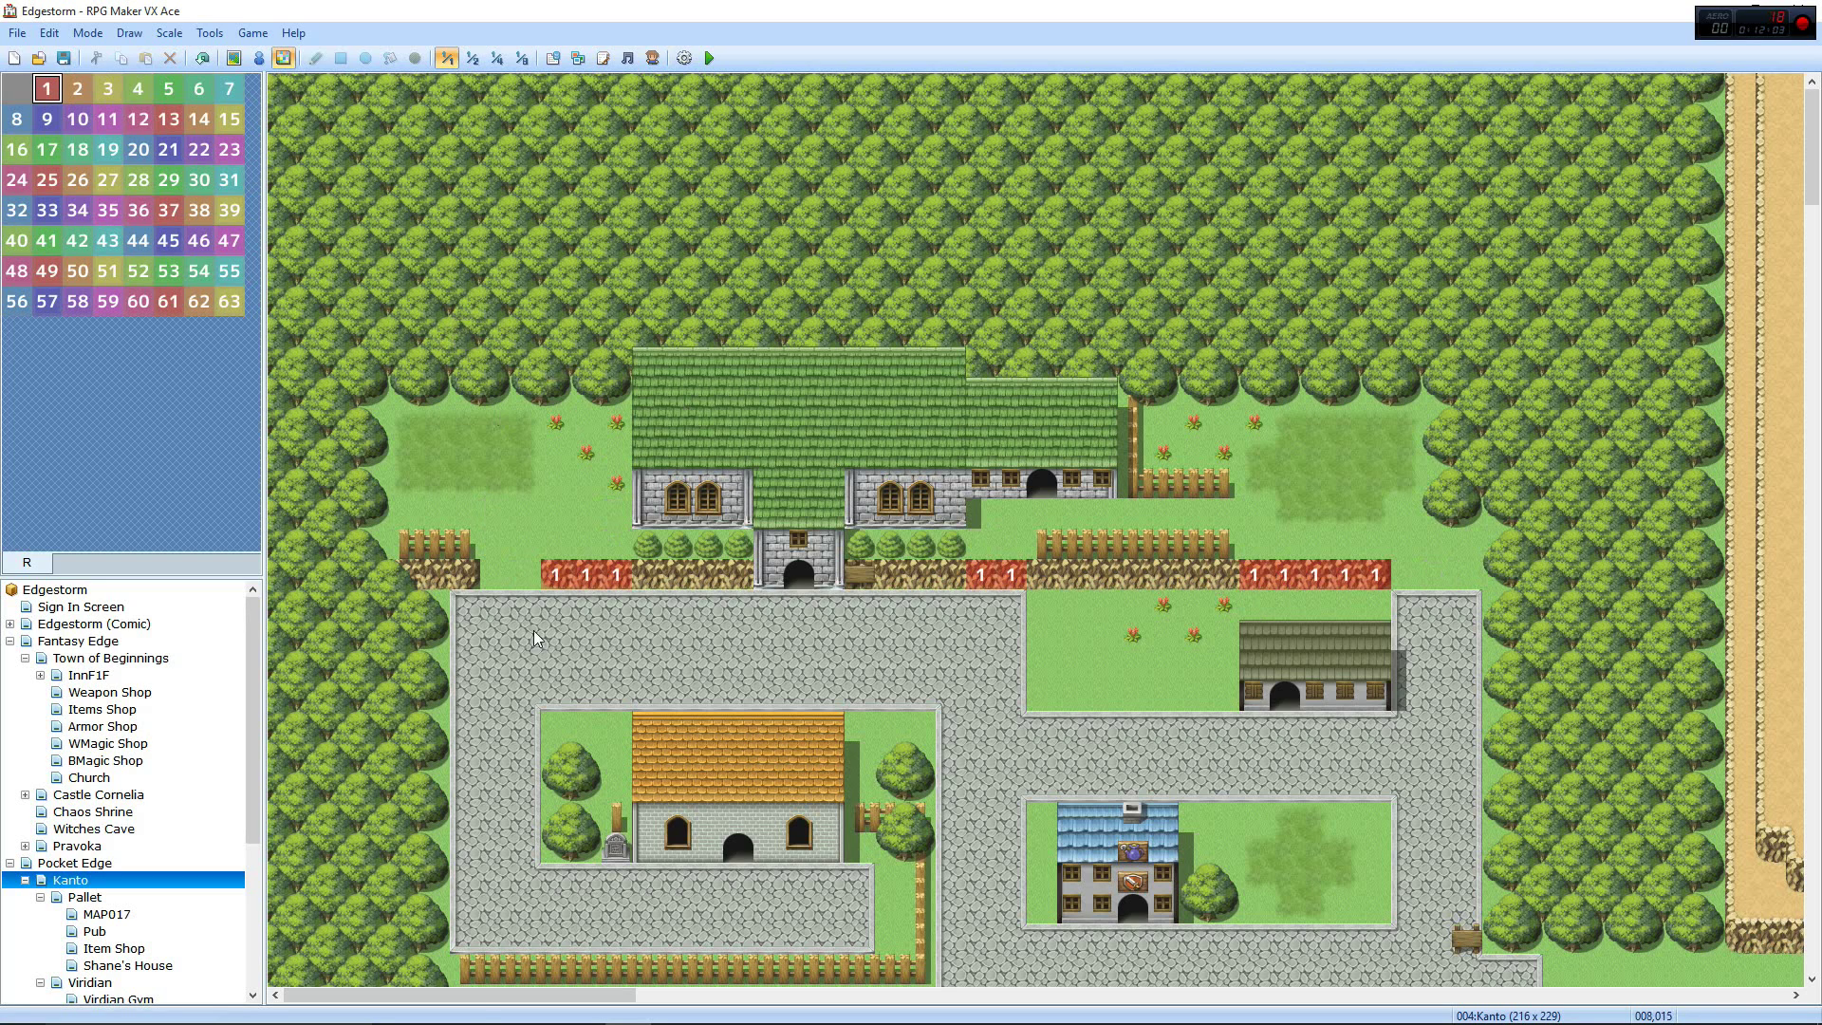
click(581, 1017)
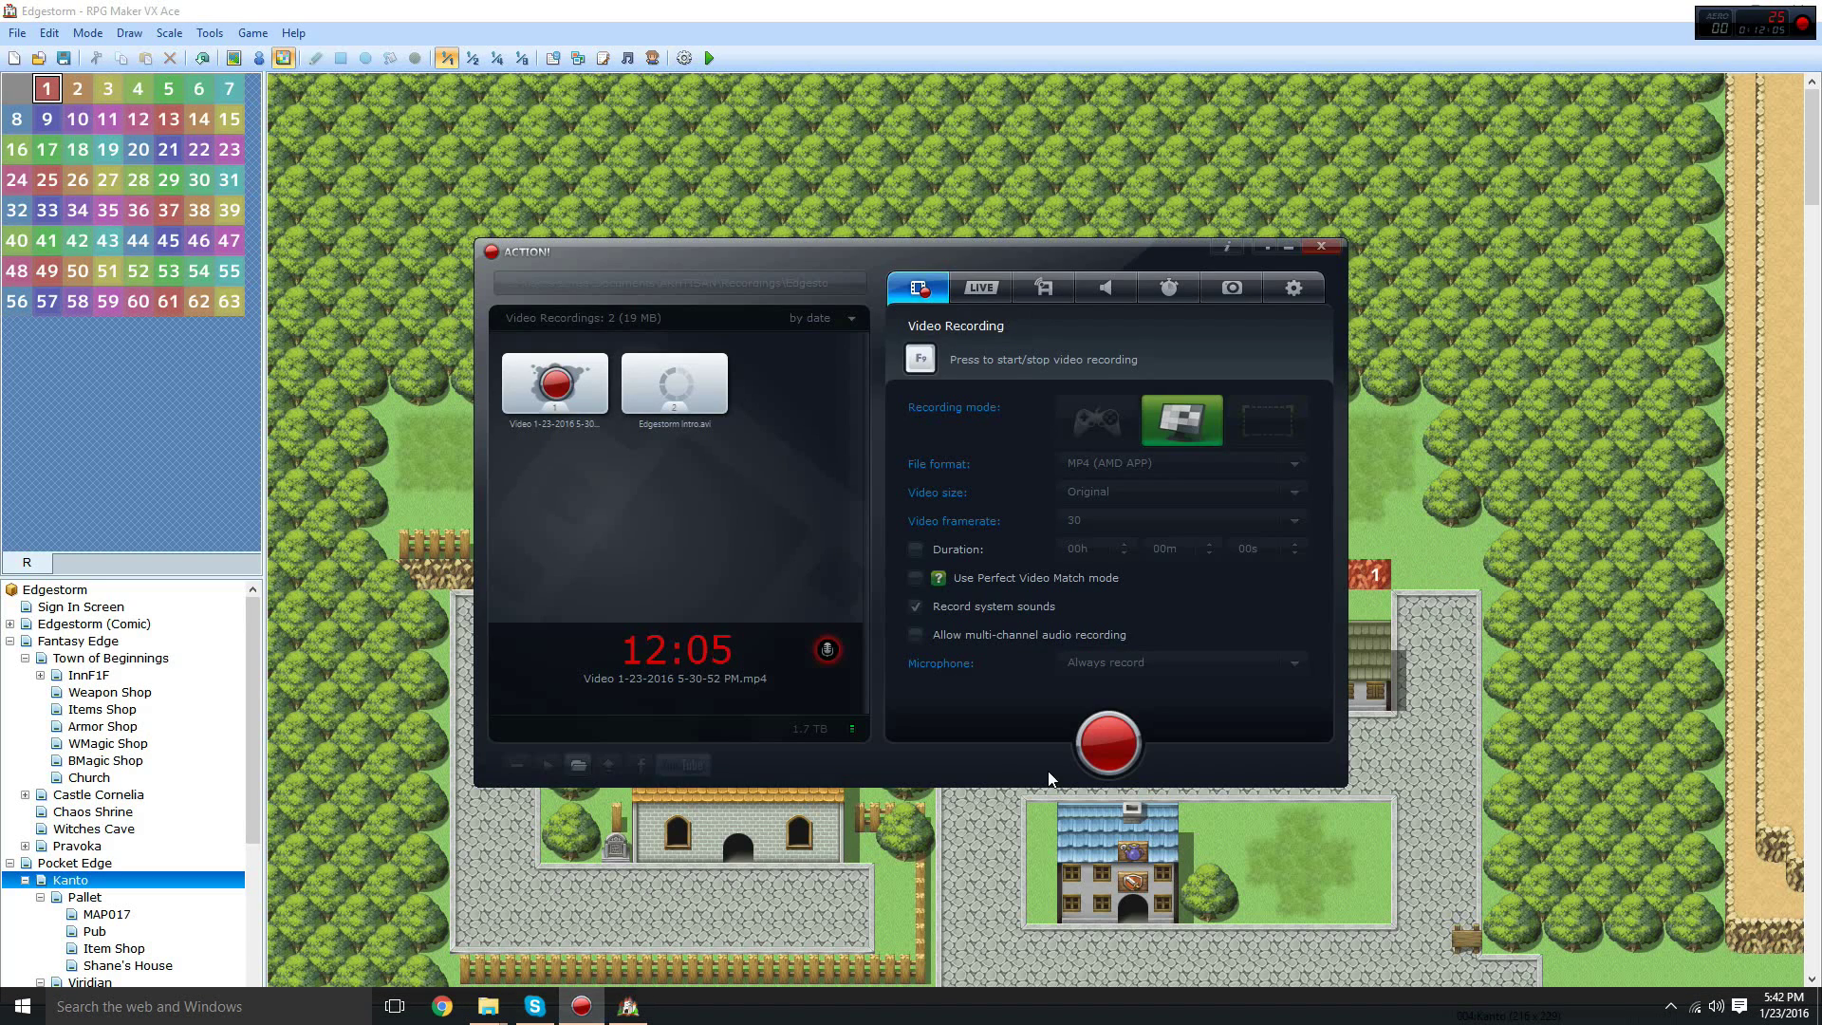